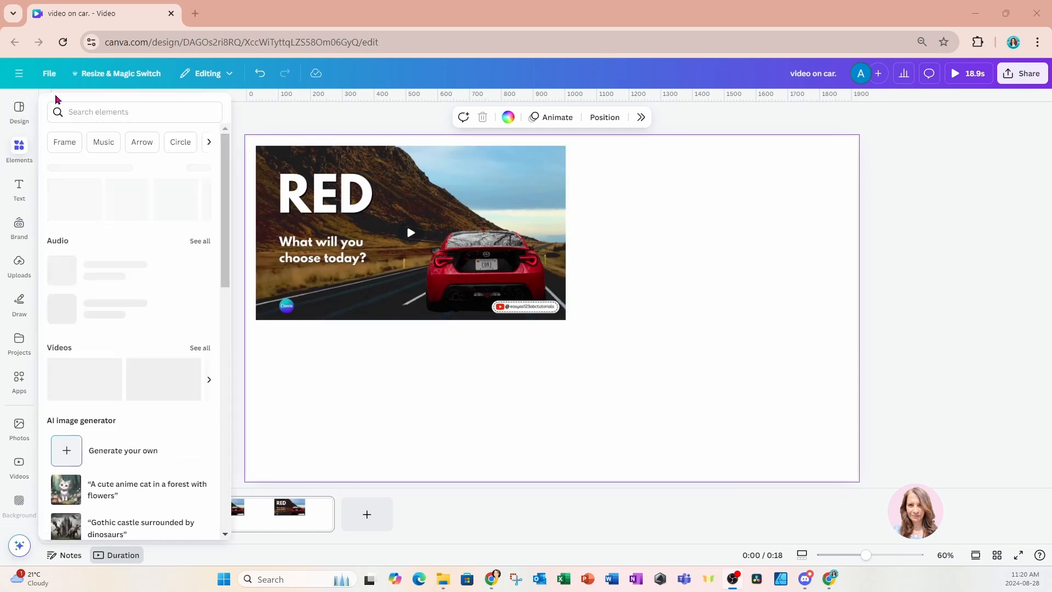
Create a new YouTube Gaming Video design (1920 × 1080 px) by searching the design types for "youtube".
{"action": "left_click", "coordinate": [49, 74]}
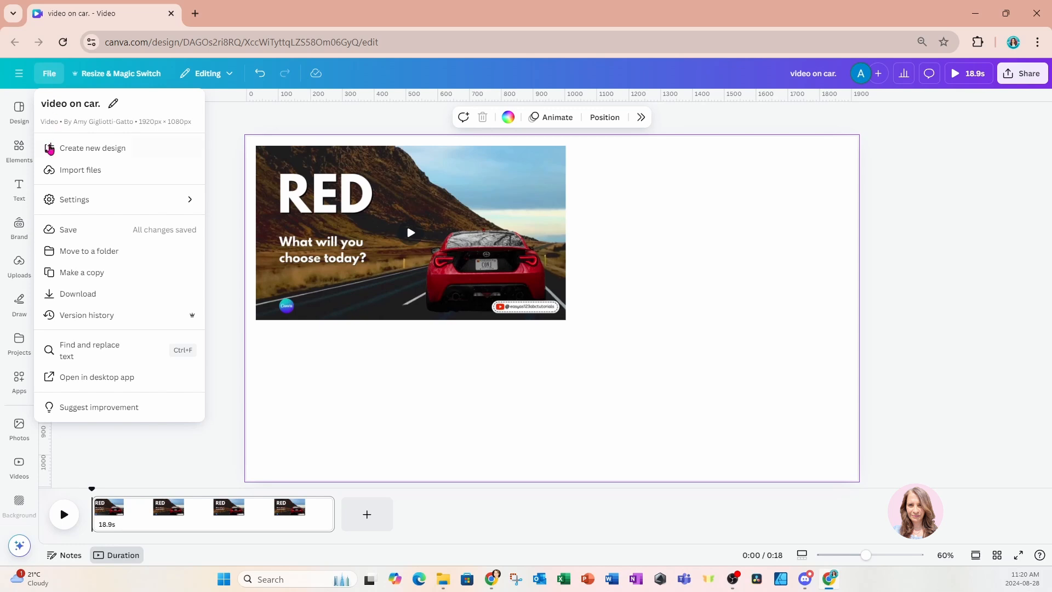
{"action": "left_click", "coordinate": [95, 151]}
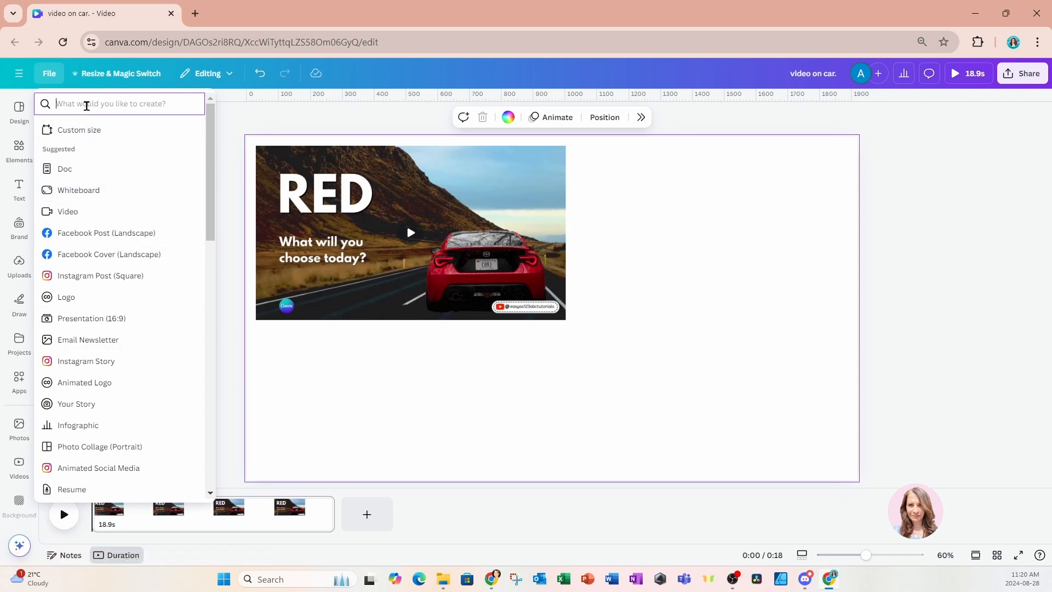
{"action": "type", "text": "youtube"}
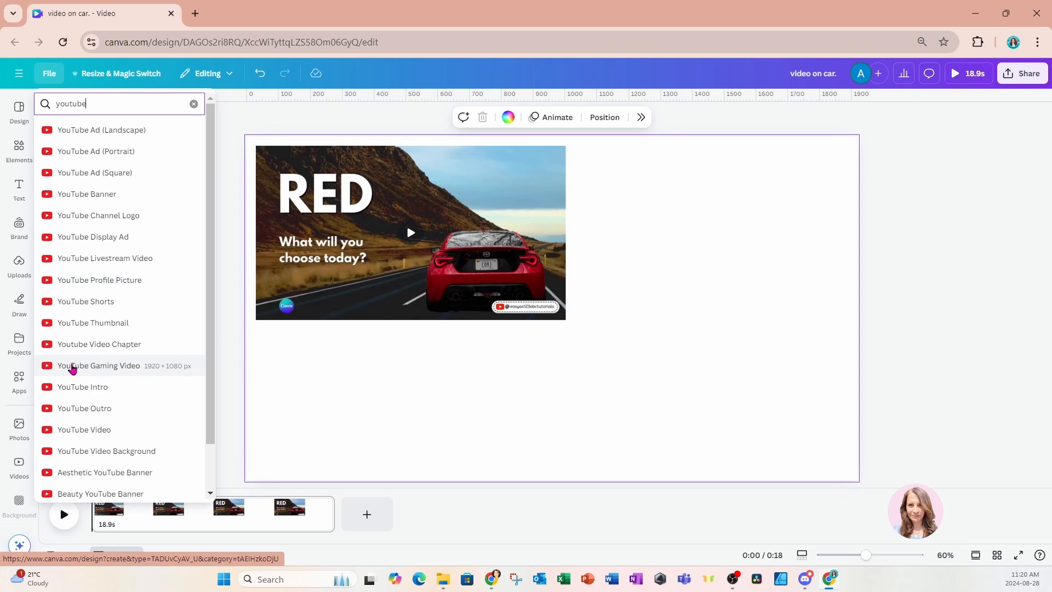
{"action": "left_click", "coordinate": [72, 366]}
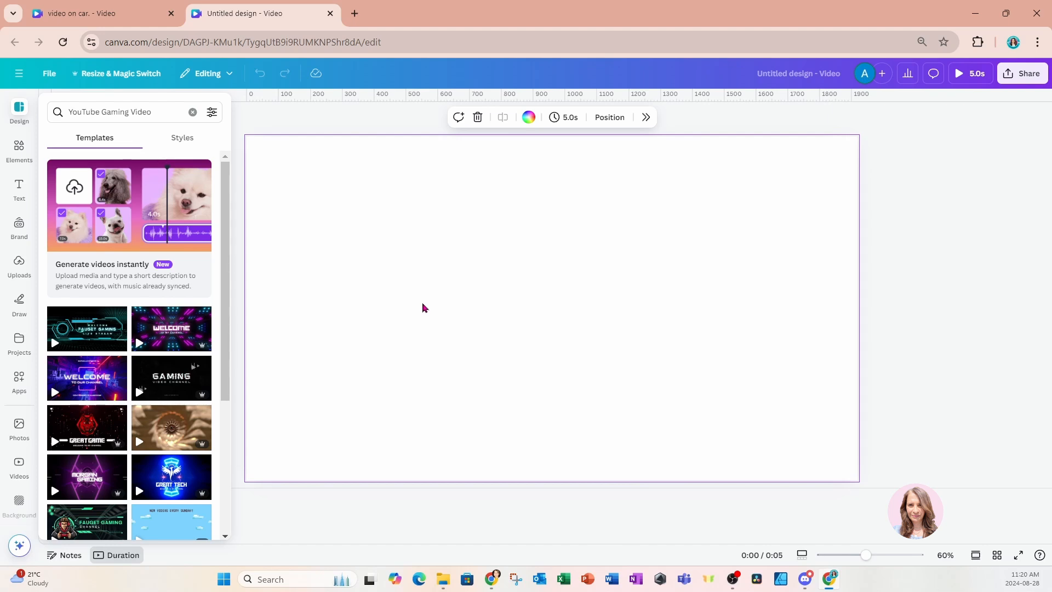
Open the Record yourself studio from the uploads and dismiss its recording settings.
{"action": "left_click", "coordinate": [19, 266]}
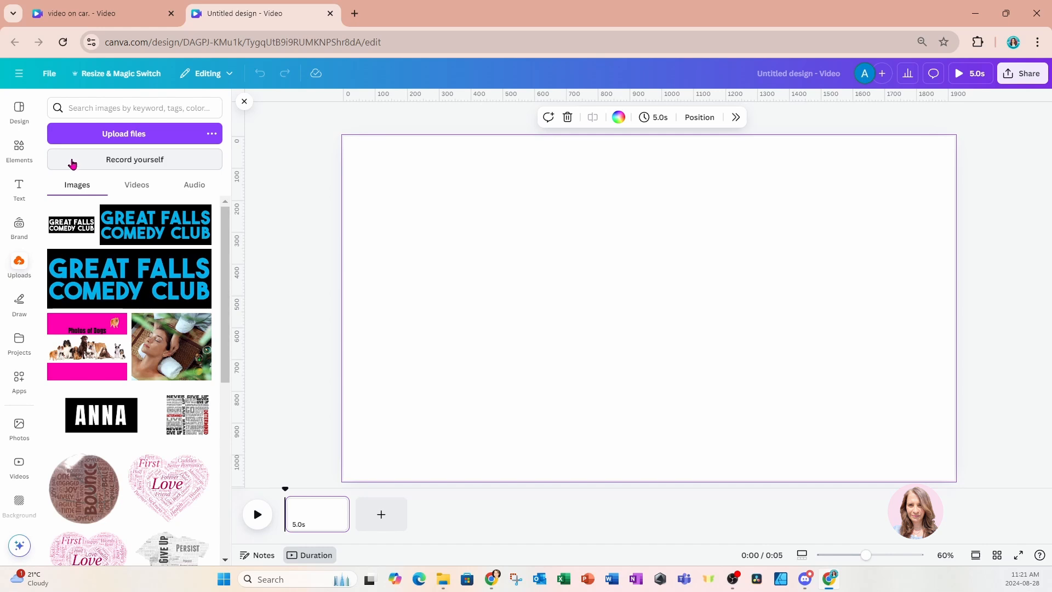
{"action": "left_click", "coordinate": [72, 163]}
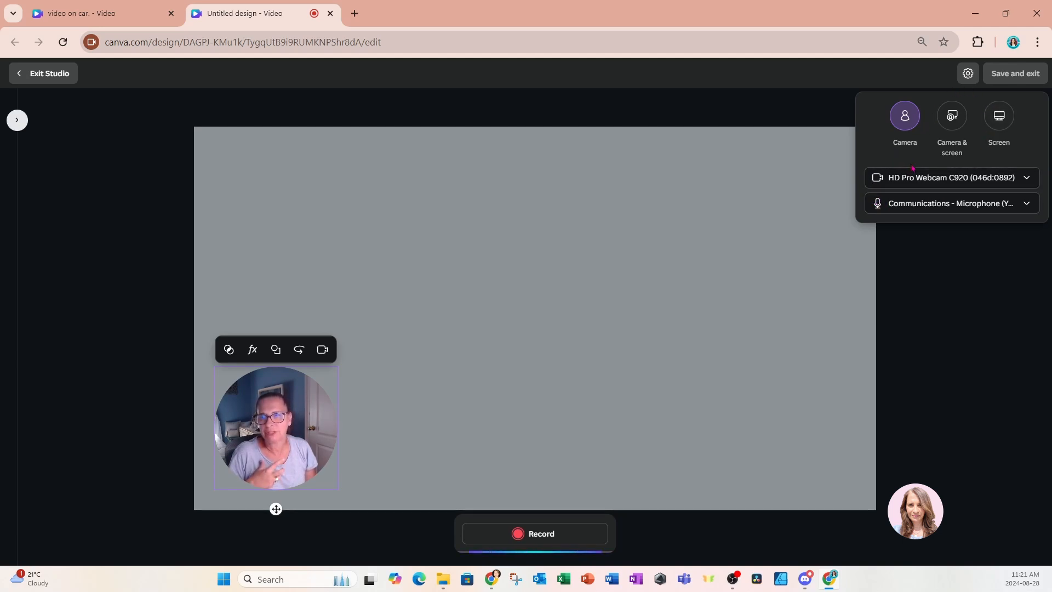
{"action": "left_click", "coordinate": [969, 74]}
{"action": "left_click", "coordinate": [969, 74]}
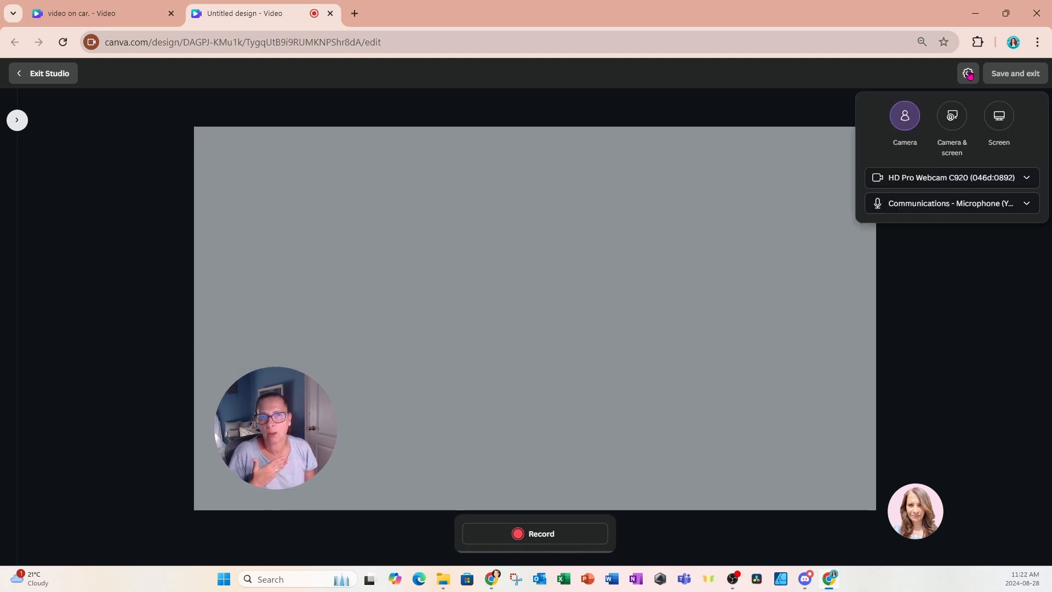
{"action": "left_click", "coordinate": [969, 74]}
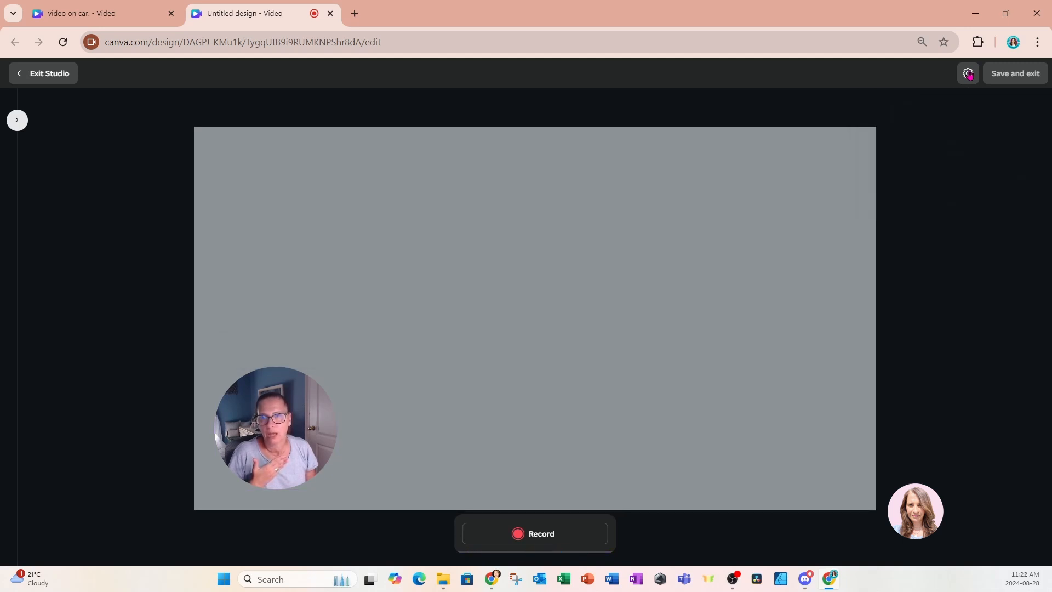
Turn the webcam off in the recording studio and switch it back on.
{"action": "mouse_move", "coordinate": [281, 423]}
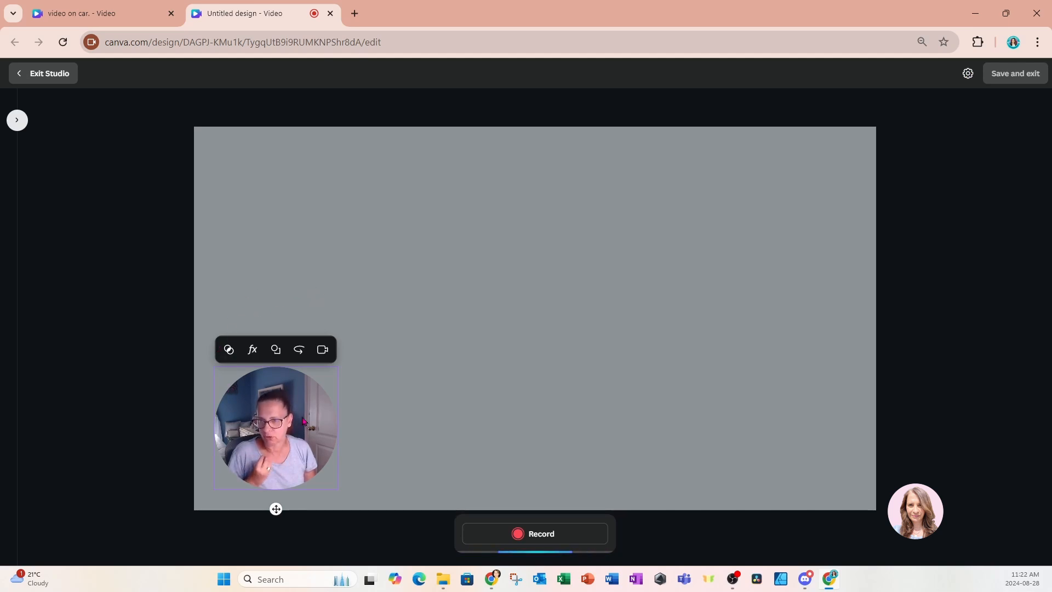
{"action": "left_click", "coordinate": [323, 354]}
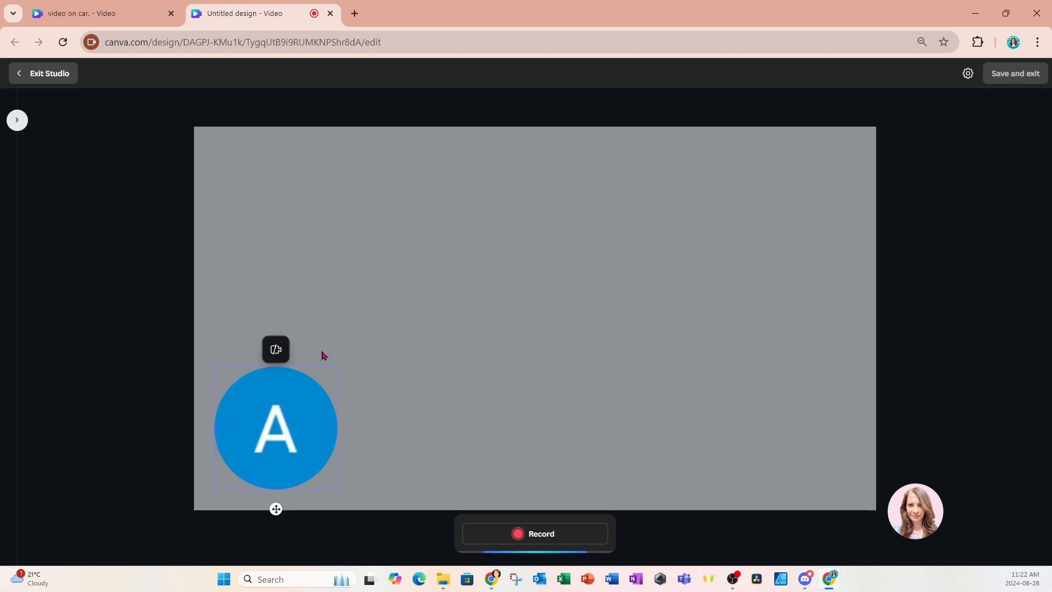
{"action": "left_click", "coordinate": [274, 355]}
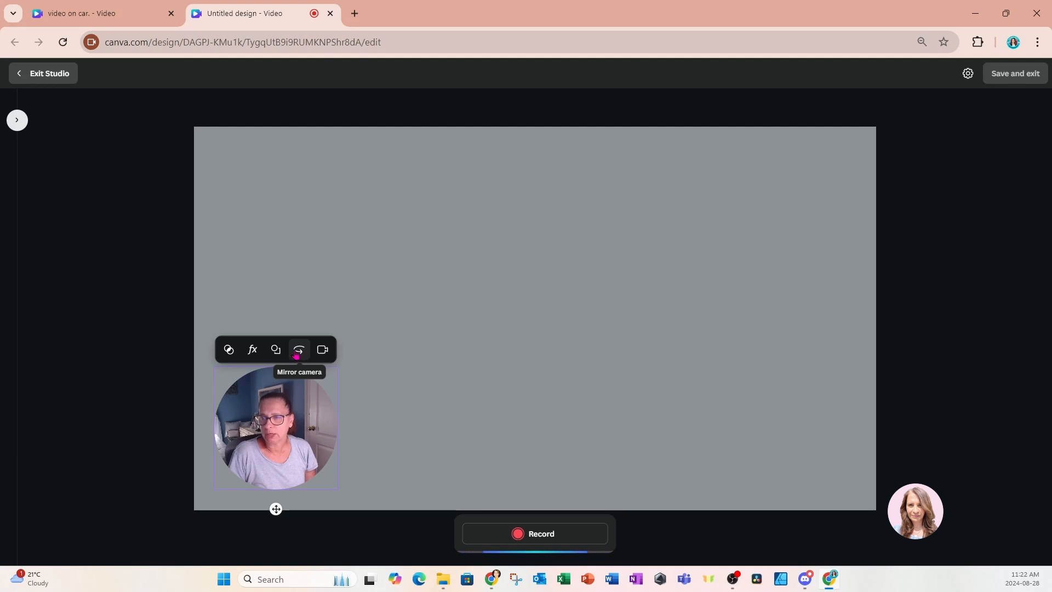
Try mirroring the camera and changing the shape of its bubble, reverting to the original orientation and circle.
{"action": "left_click", "coordinate": [297, 356]}
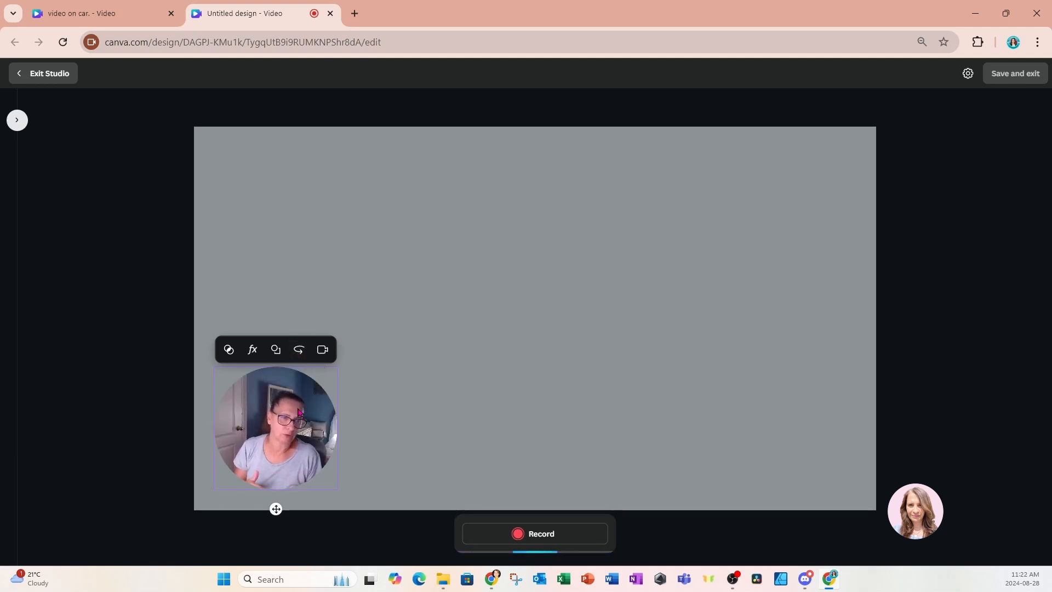
{"action": "left_click", "coordinate": [298, 351]}
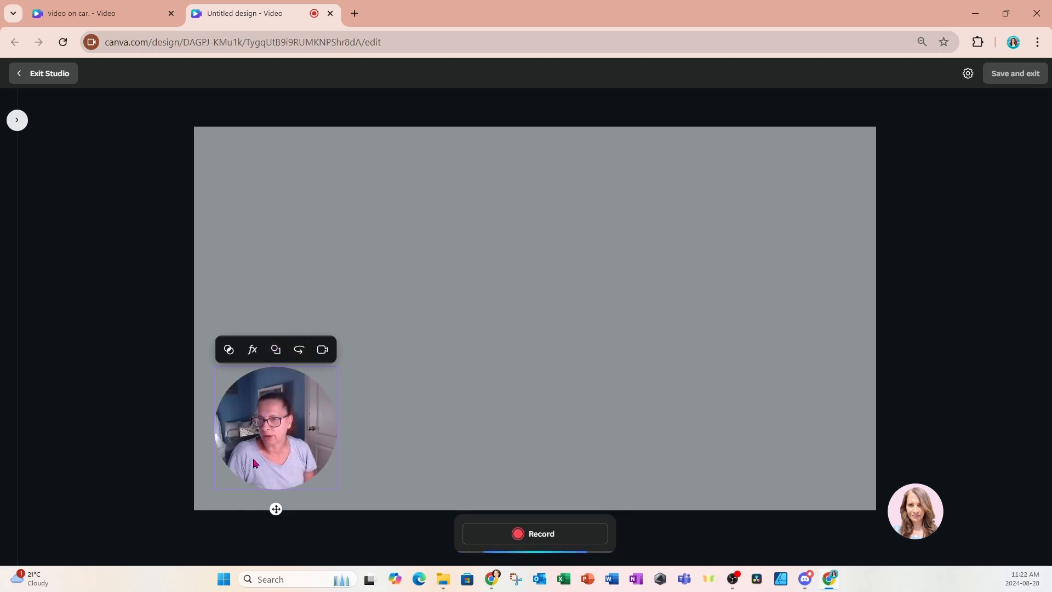
{"action": "left_click", "coordinate": [276, 357]}
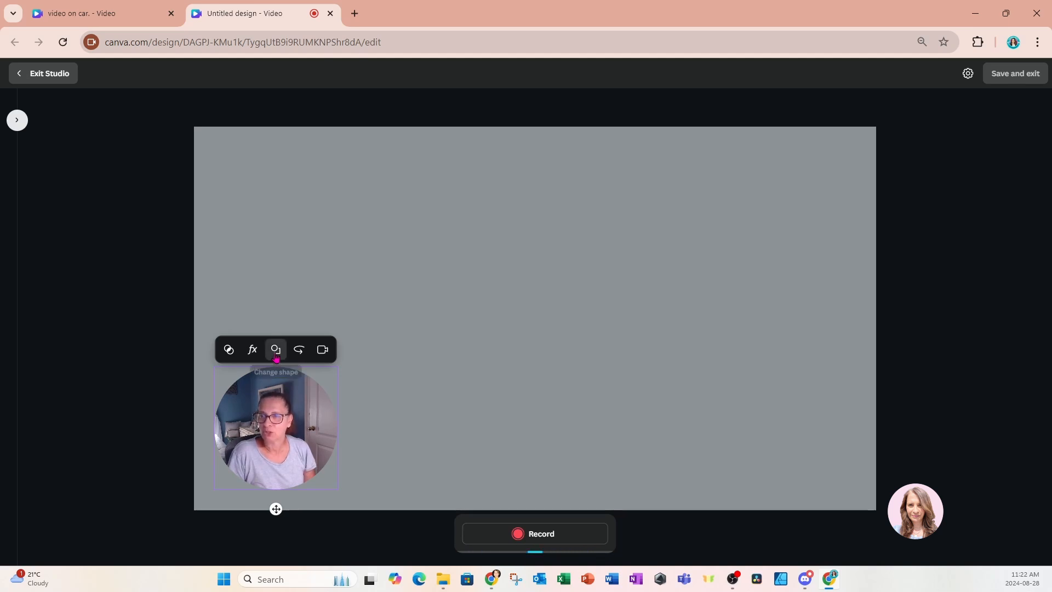
{"action": "left_click", "coordinate": [277, 357]}
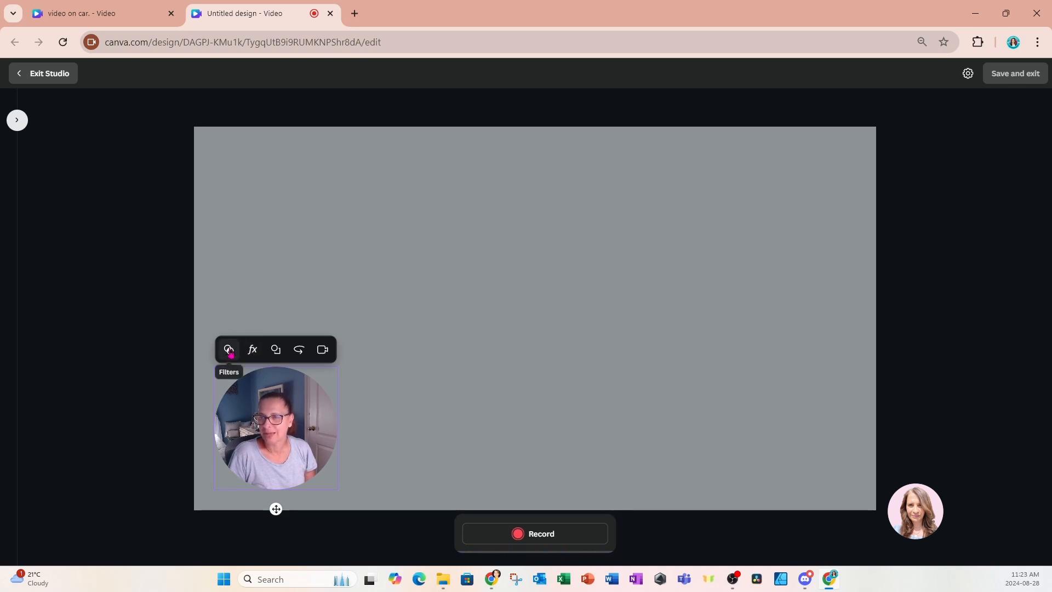
Apply the Skin smoothing effect to the camera at intensity 100.
{"action": "left_click", "coordinate": [252, 351]}
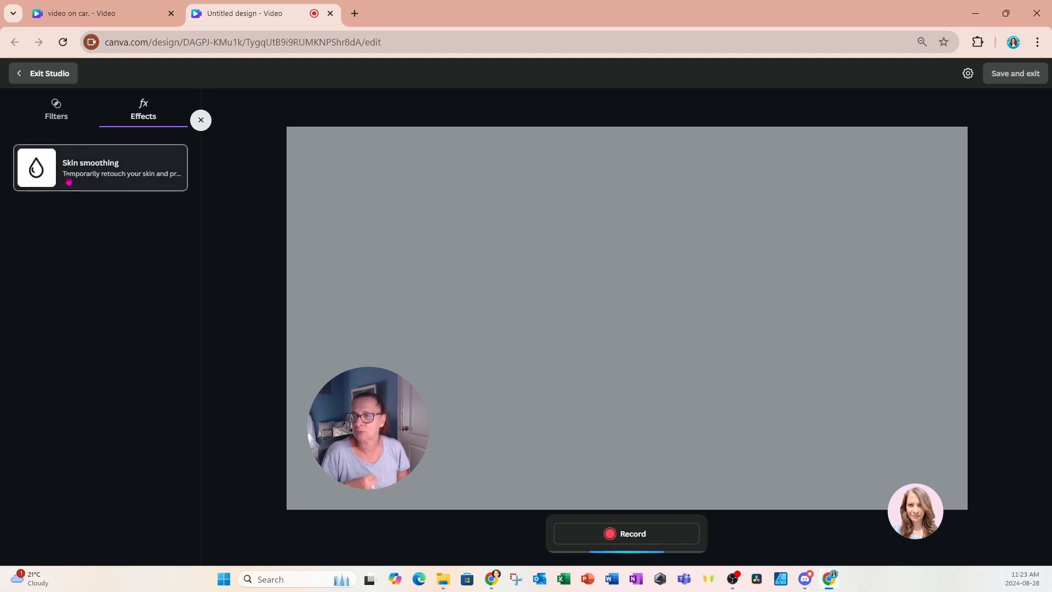
{"action": "left_click", "coordinate": [96, 167]}
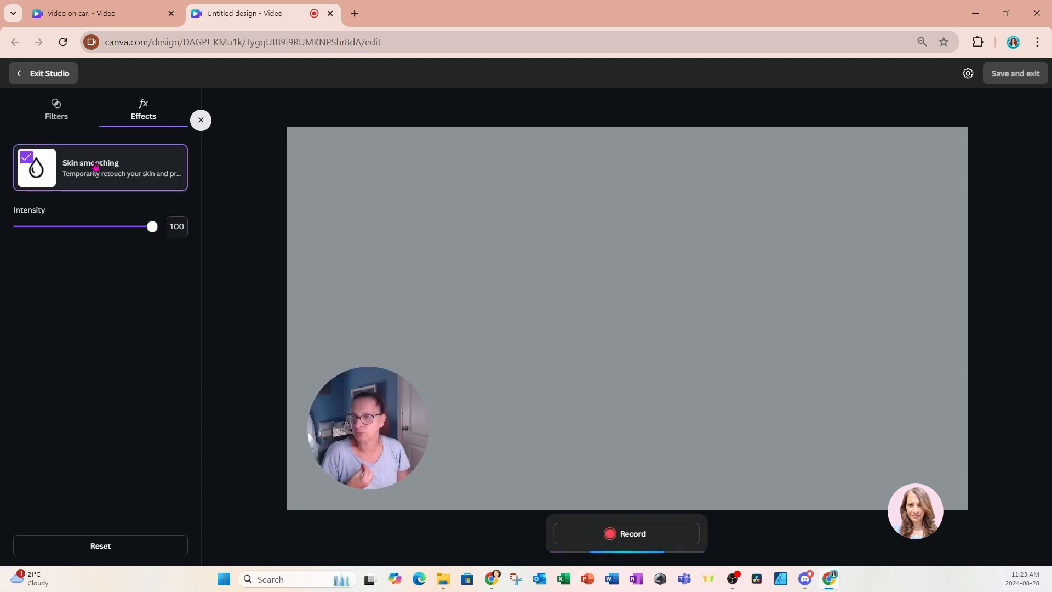
{"action": "mouse_move", "coordinate": [152, 227]}
{"action": "left_mouse_down"}
{"action": "mouse_move", "coordinate": [74, 230]}
{"action": "mouse_move", "coordinate": [154, 233]}
{"action": "left_mouse_up"}
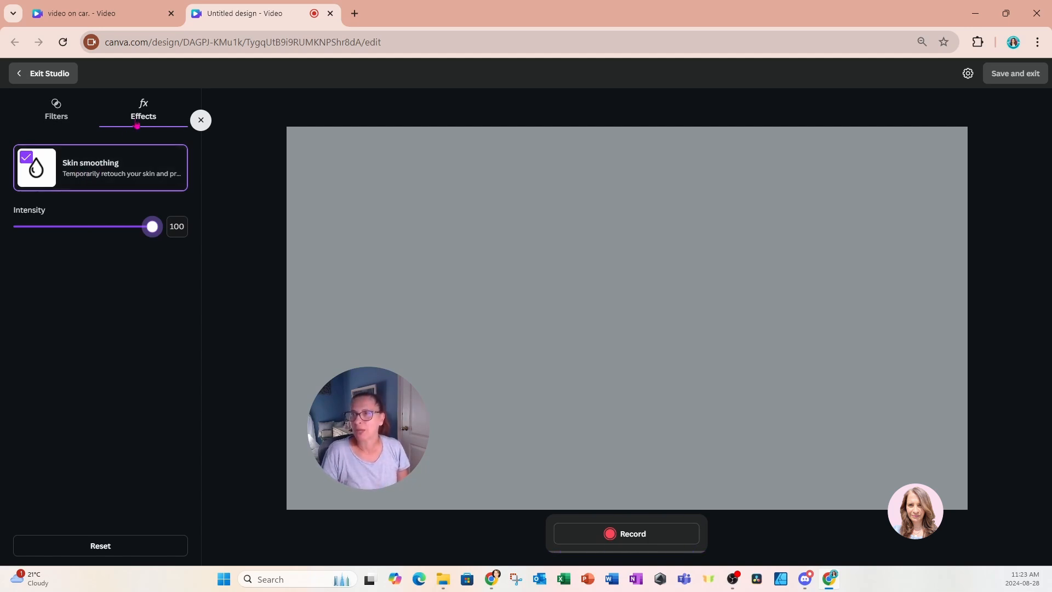
Try the Capri, Classic and Outrun filters on the camera, set the filter back to None and close the filter options.
{"action": "left_click", "coordinate": [61, 118]}
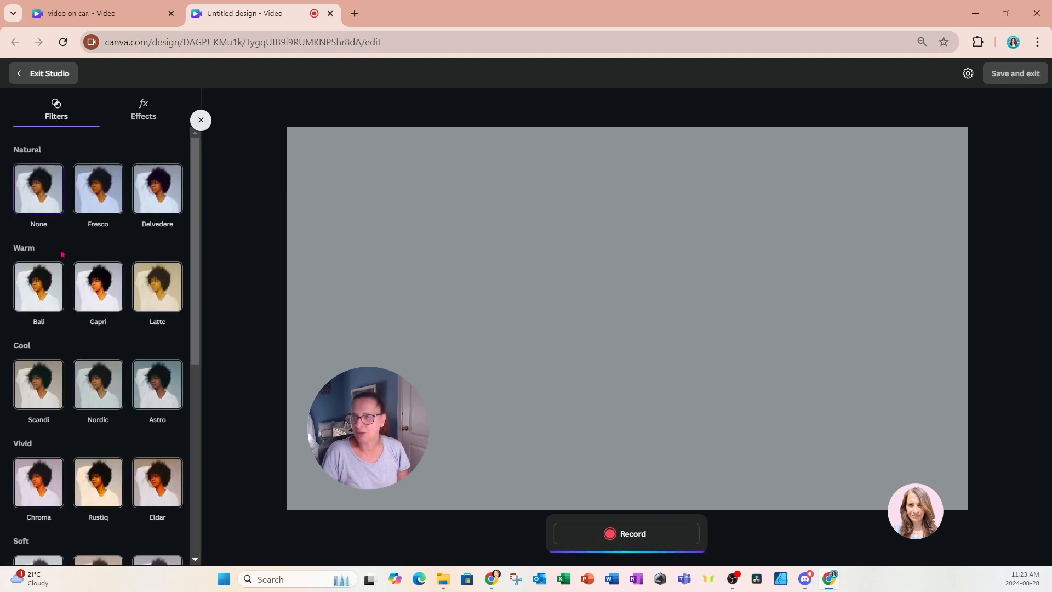
{"action": "left_click", "coordinate": [92, 288]}
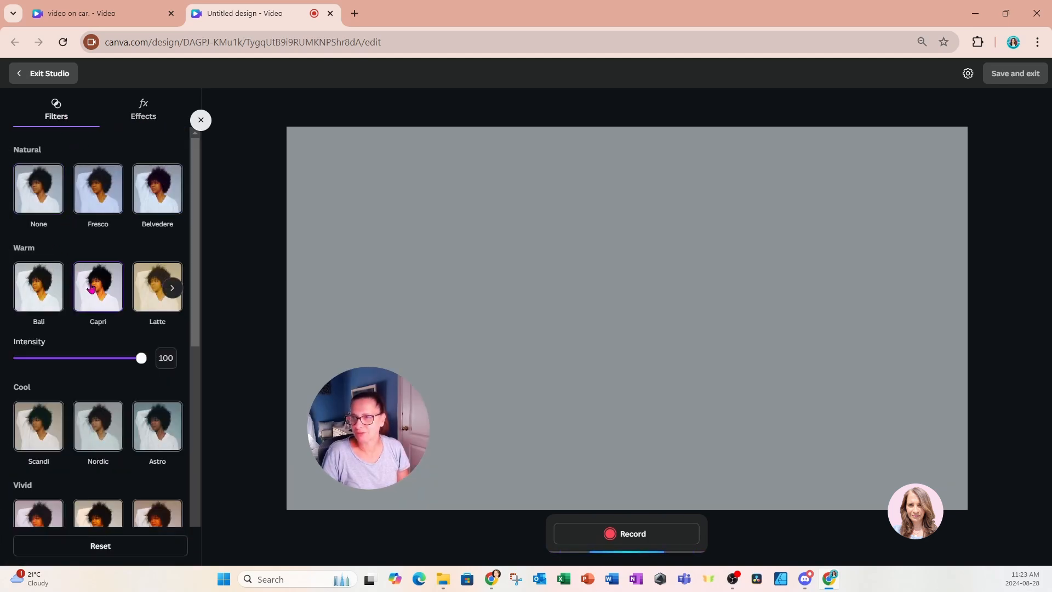
{"action": "scroll", "coordinate": [92, 288], "scroll_direction": "down", "scroll_amount": 8}
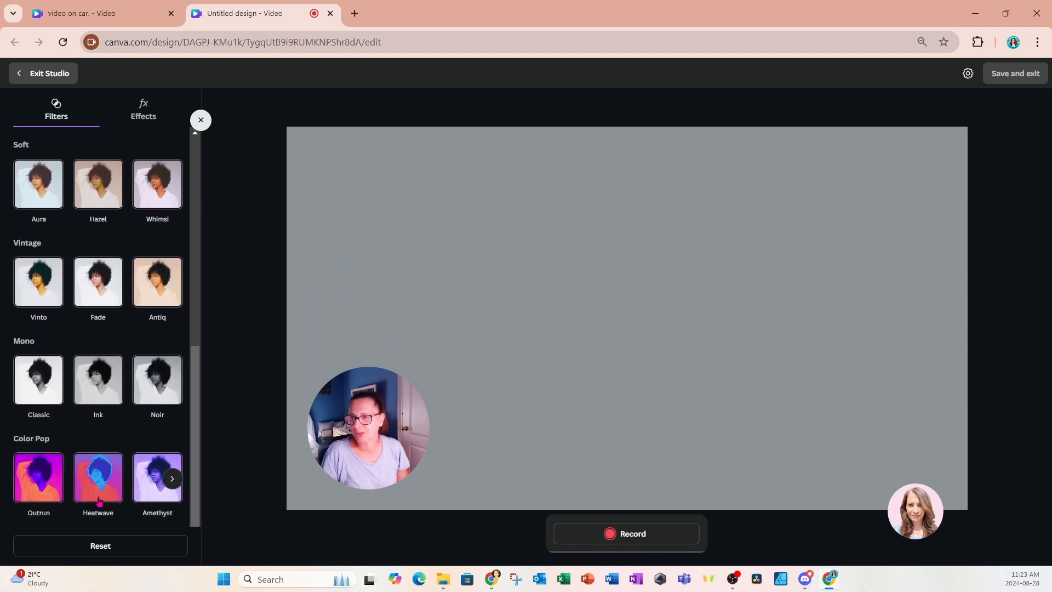
{"action": "left_click", "coordinate": [38, 396]}
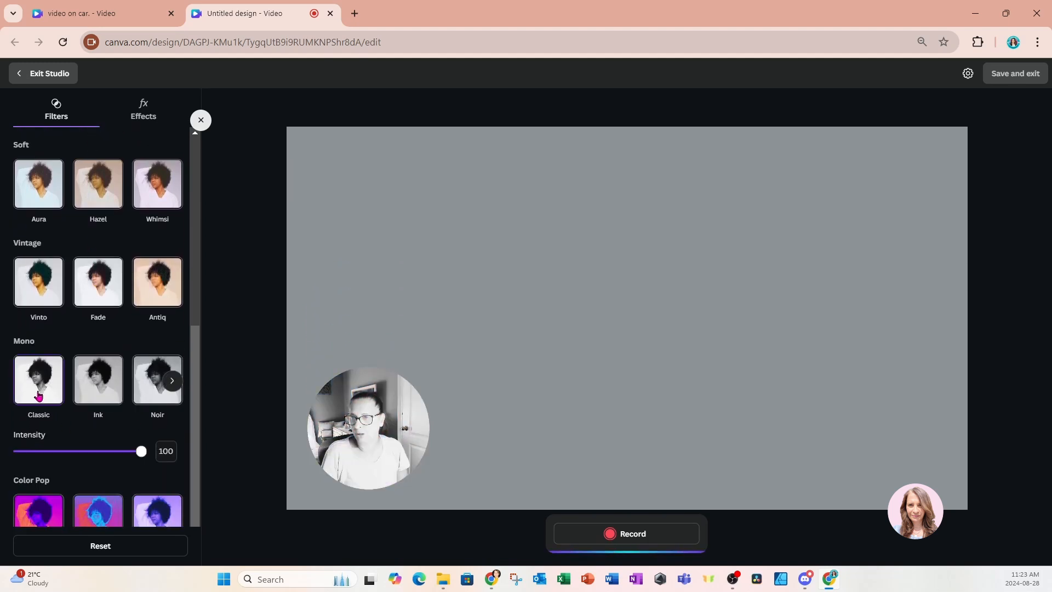
{"action": "scroll", "coordinate": [53, 482], "scroll_direction": "down", "scroll_amount": 1}
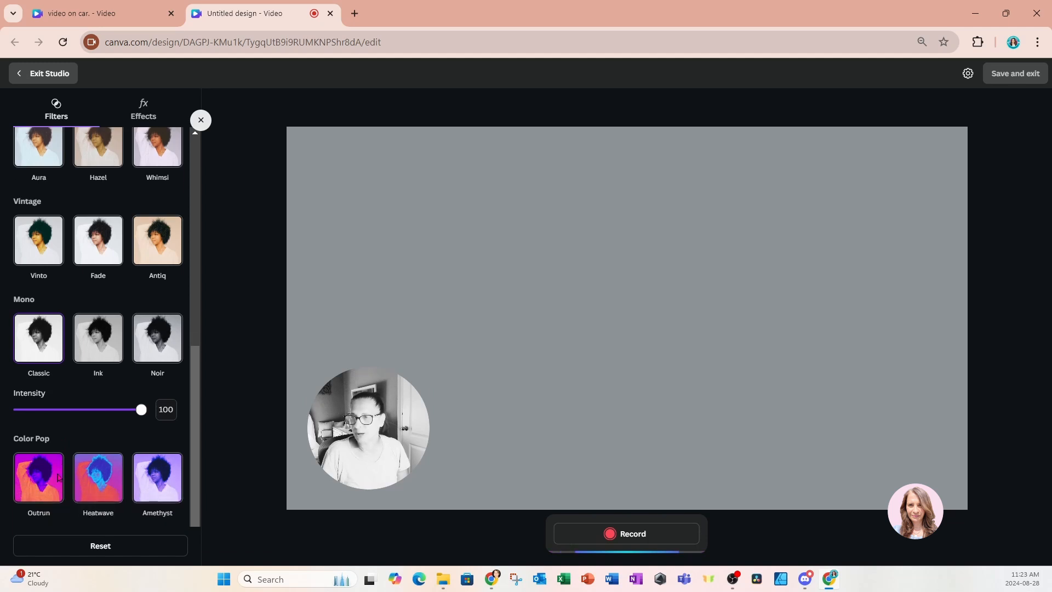
{"action": "left_click", "coordinate": [52, 474]}
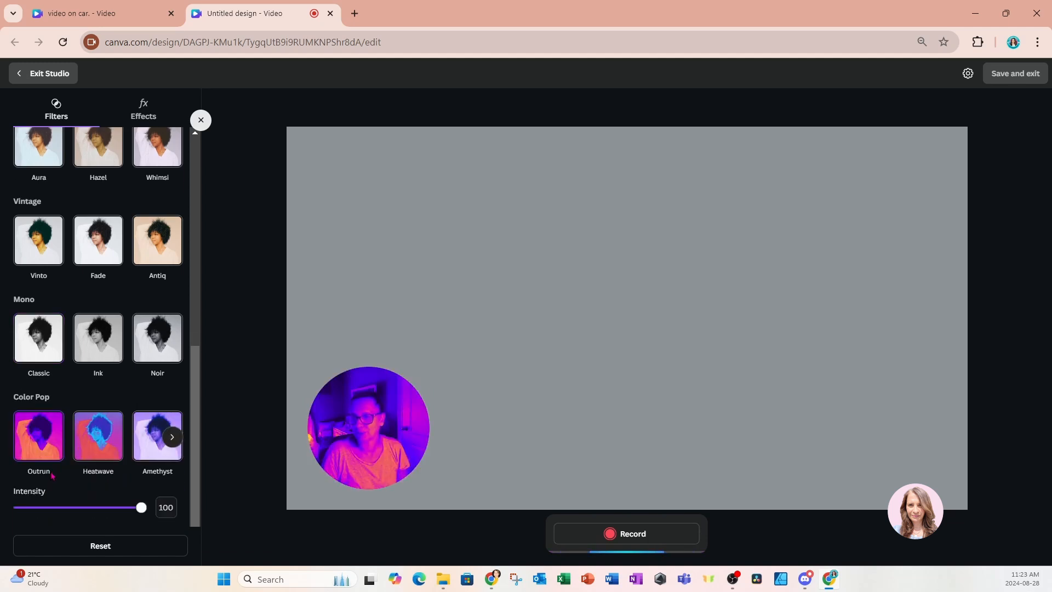
{"action": "scroll", "coordinate": [52, 476], "scroll_direction": "up", "scroll_amount": 6}
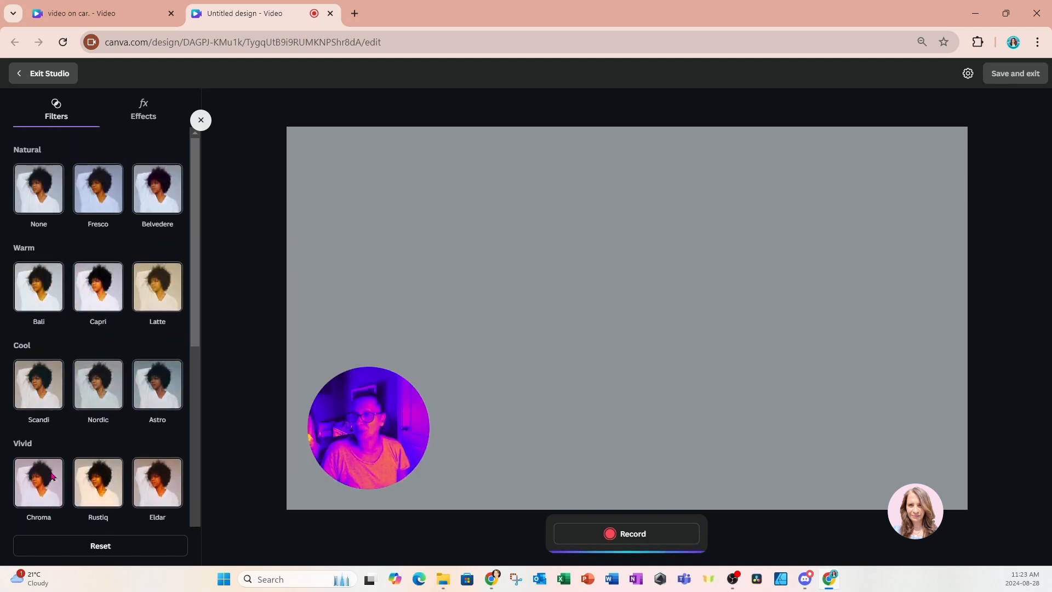
{"action": "left_click", "coordinate": [43, 189]}
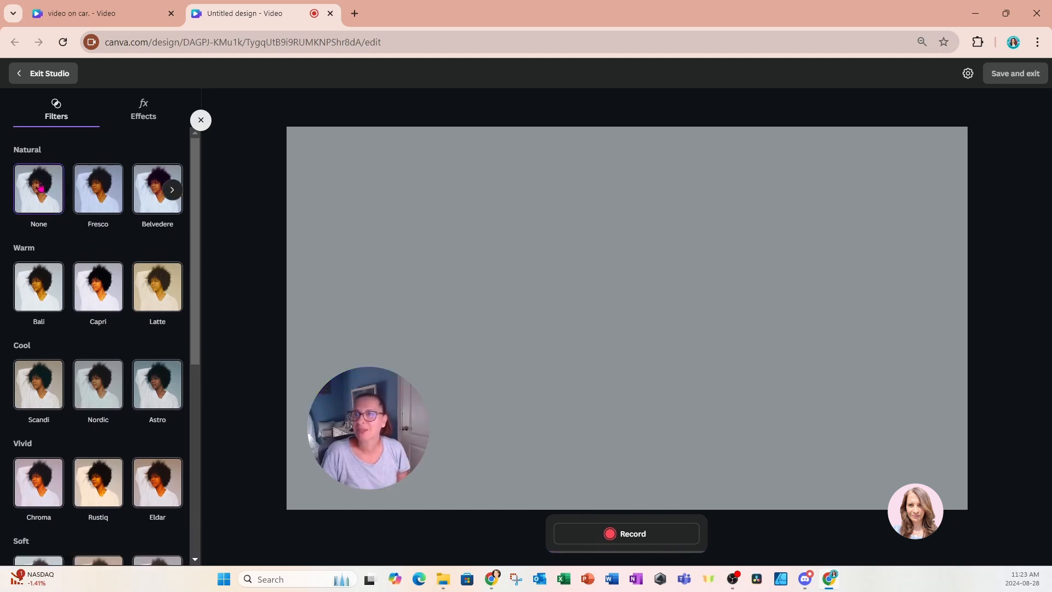
{"action": "left_click", "coordinate": [202, 120]}
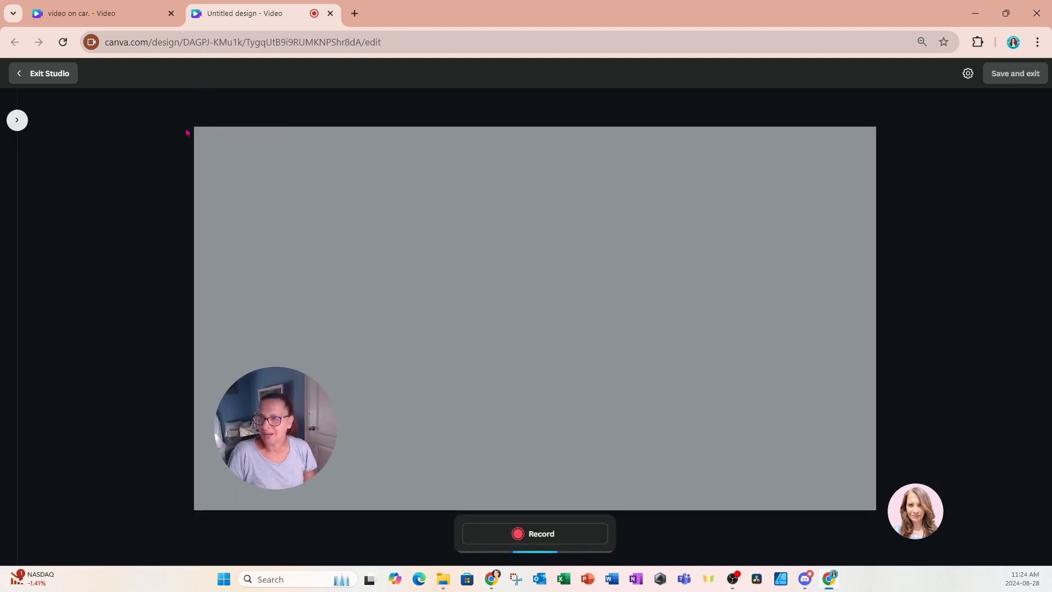
Look at the empty design notes area in the recording studio and collapse it again.
{"action": "left_click", "coordinate": [16, 124]}
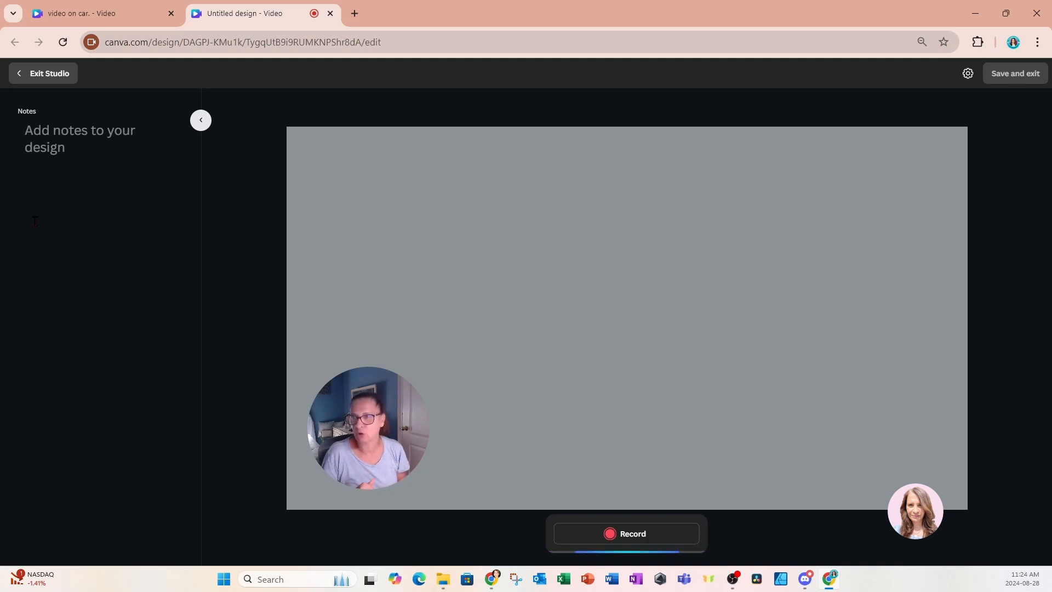
{"action": "left_click", "coordinate": [28, 160]}
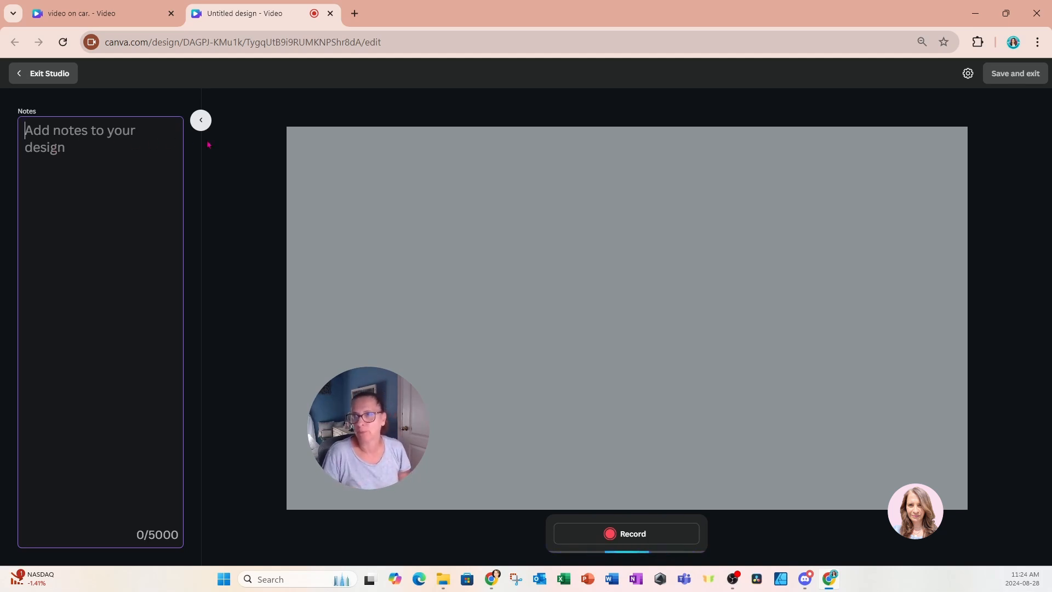
{"action": "left_click", "coordinate": [201, 122]}
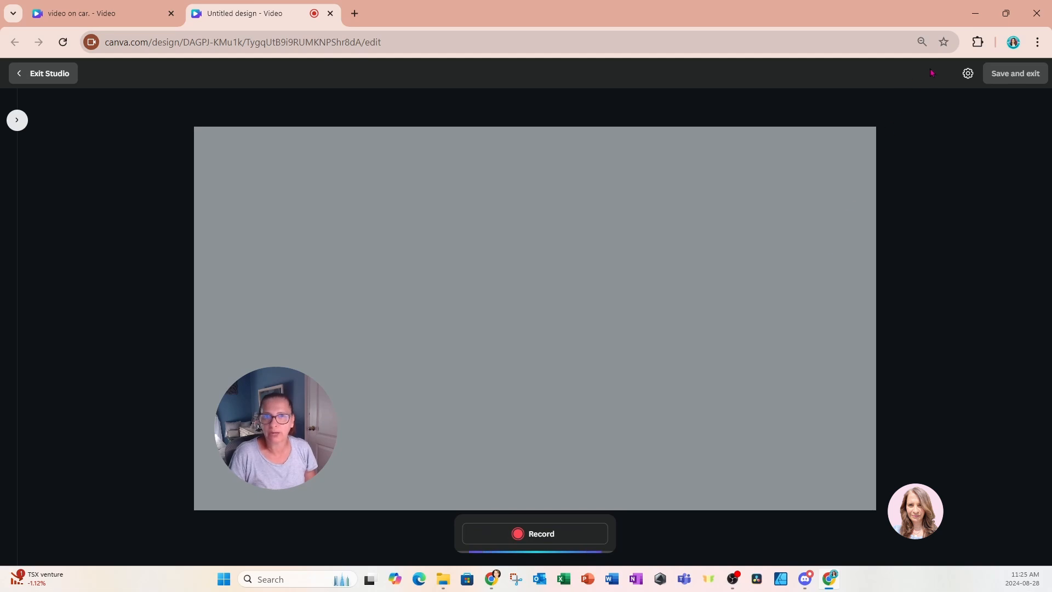
Review the available cameras and microphones in the recording settings, keeping HD Pro Webcam C920 as the camera.
{"action": "left_click", "coordinate": [968, 74]}
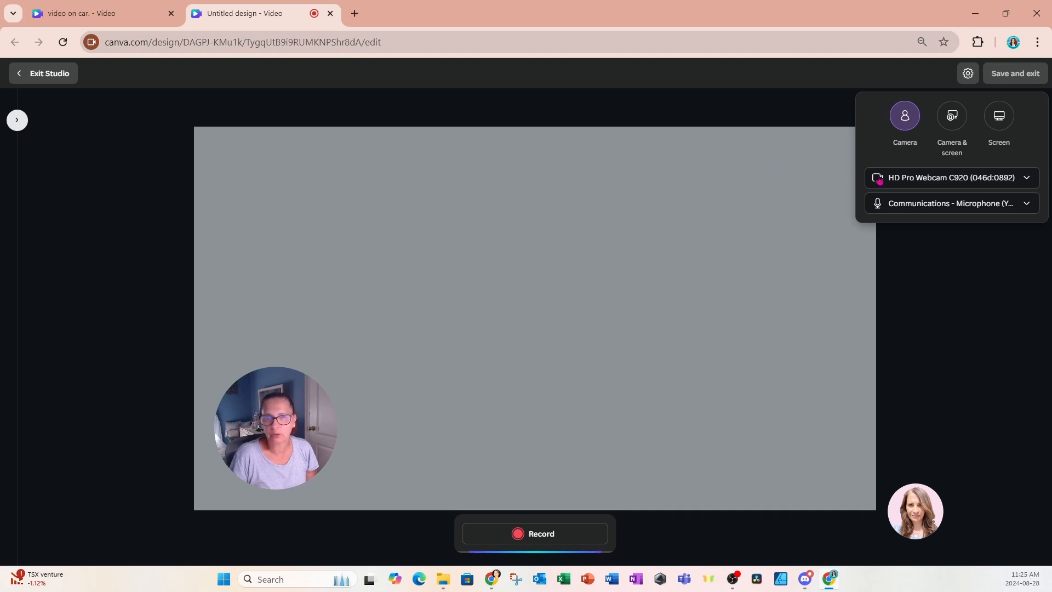
{"action": "left_click", "coordinate": [1027, 180]}
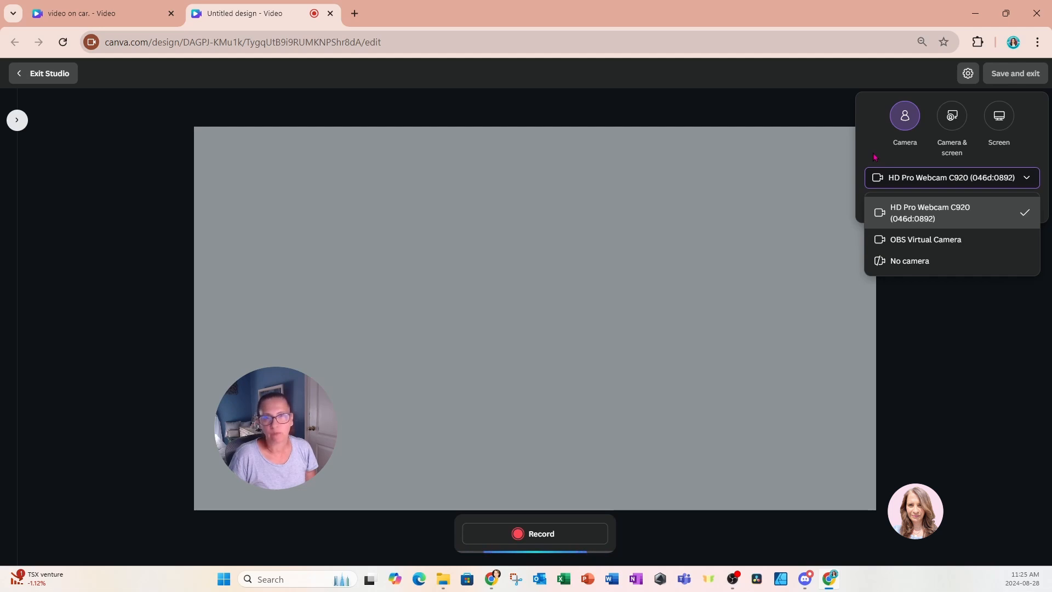
{"action": "left_click", "coordinate": [880, 208]}
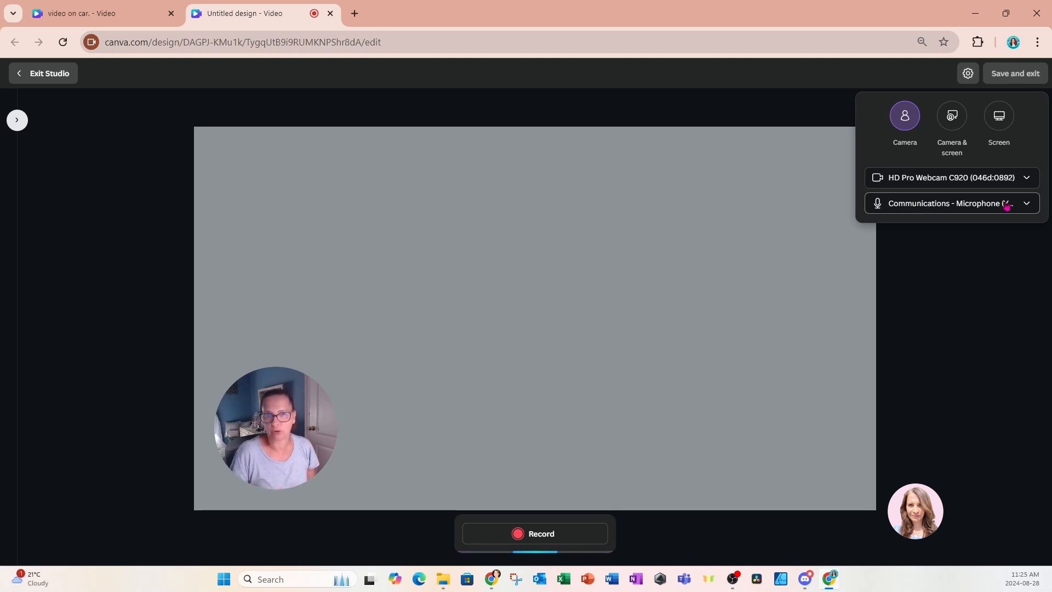
{"action": "left_click", "coordinate": [1028, 204]}
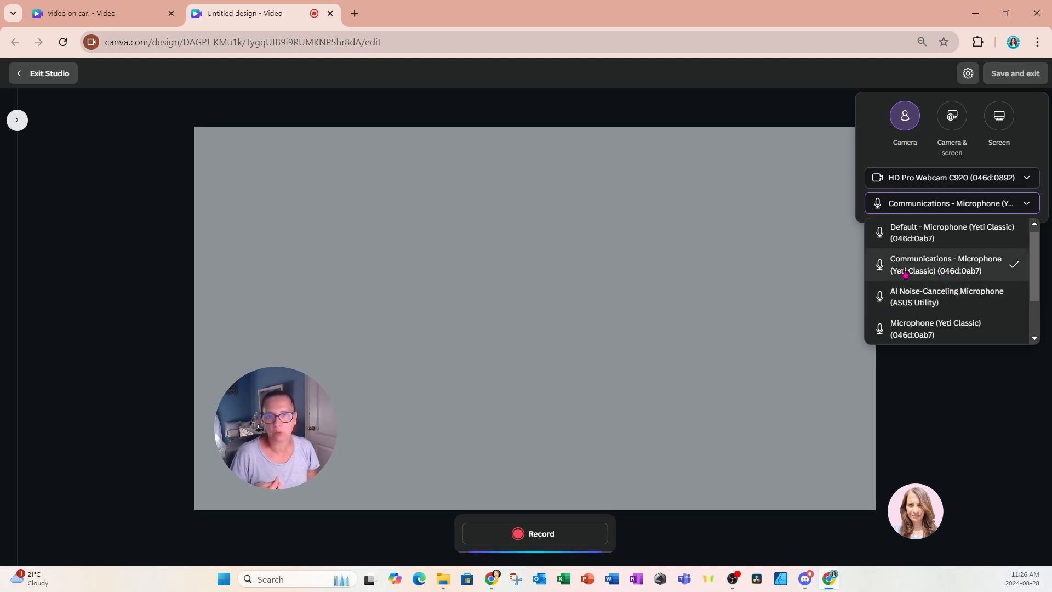
{"action": "left_click", "coordinate": [953, 376]}
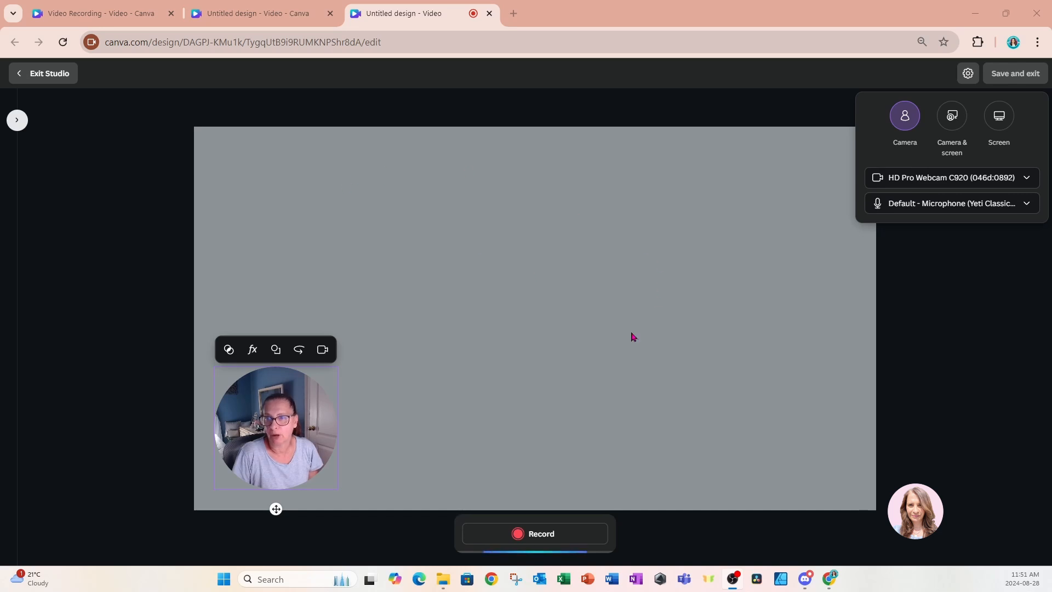
Choose camera and screen recording and review the Chrome tabs, windows and entire screens available for sharing.
{"action": "left_click", "coordinate": [951, 117]}
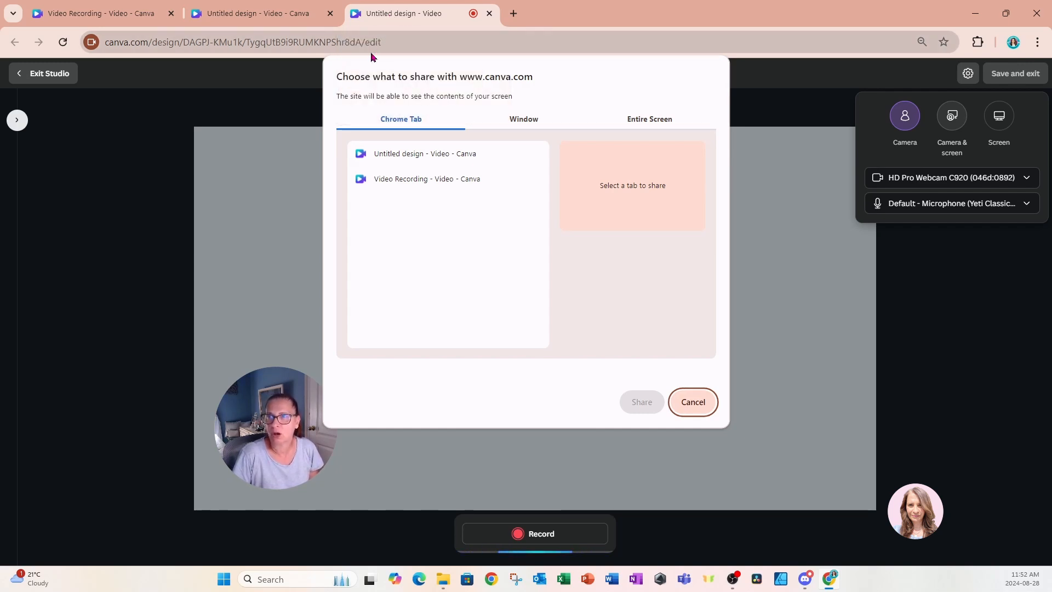
{"action": "mouse_move", "coordinate": [283, 19]}
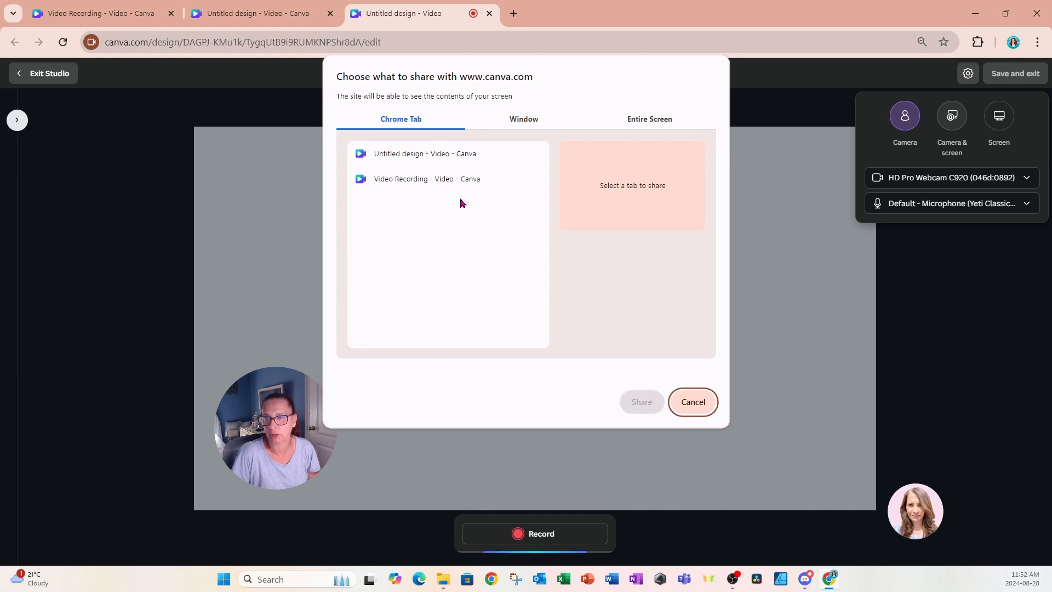
{"action": "left_click", "coordinate": [521, 122]}
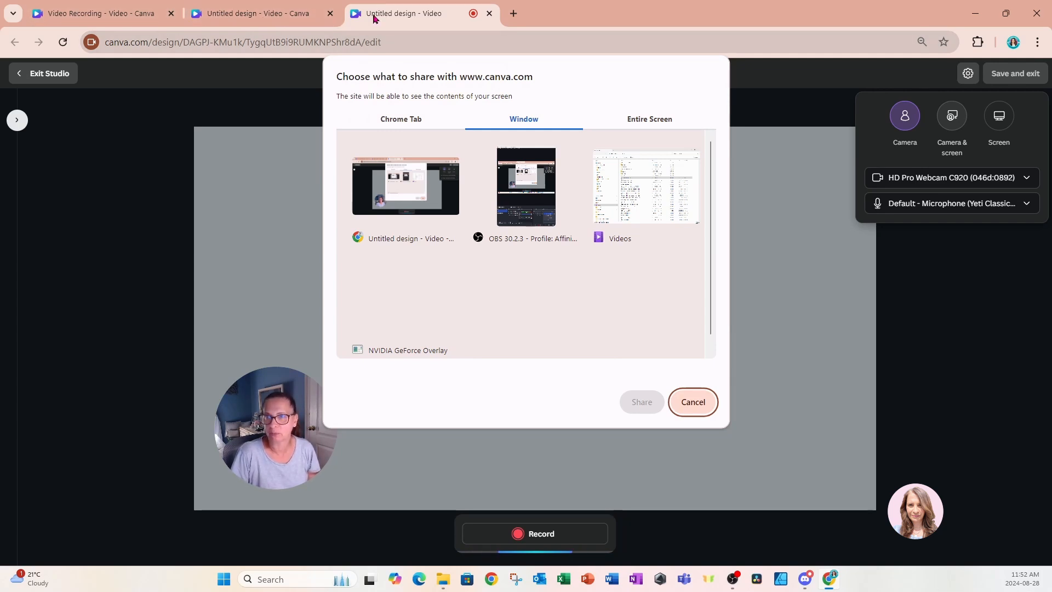
{"action": "left_click", "coordinate": [633, 122]}
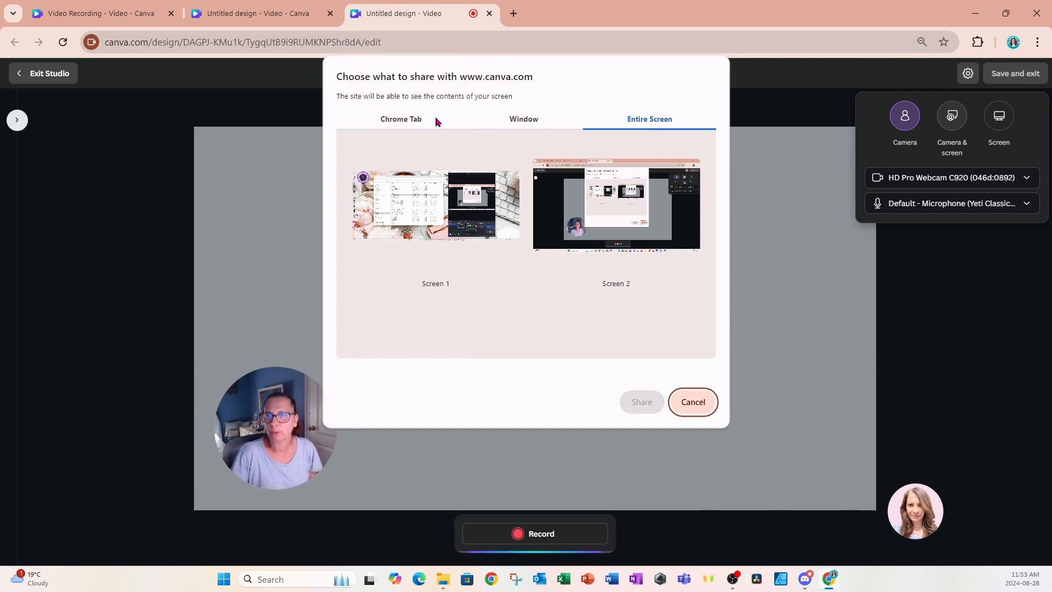
Share the "Video Recording - Video - Canva" Chrome tab with the recording studio and return to the studio.
{"action": "left_click", "coordinate": [412, 121]}
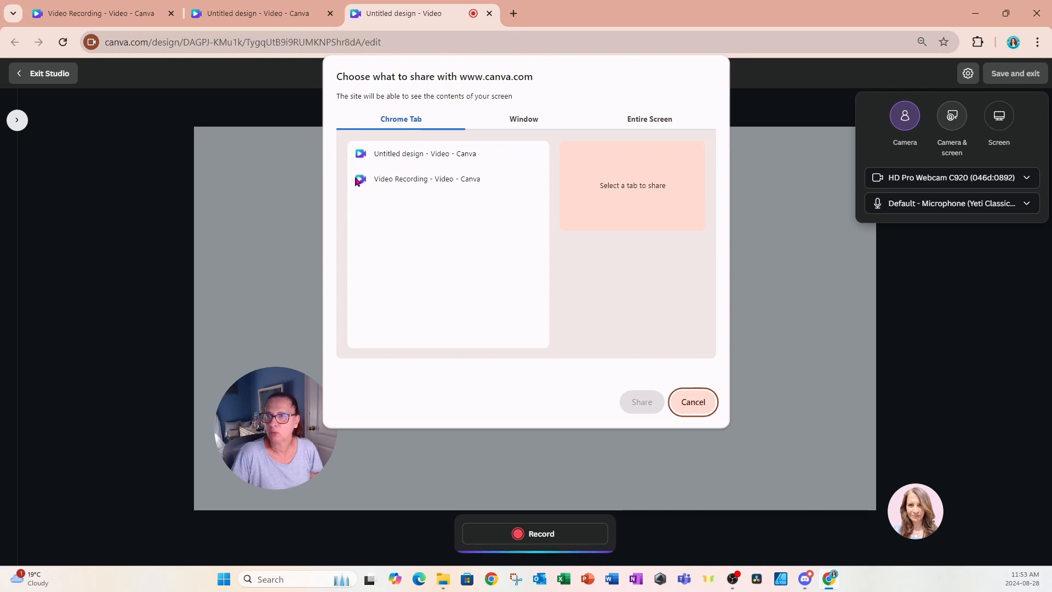
{"action": "left_click", "coordinate": [402, 182]}
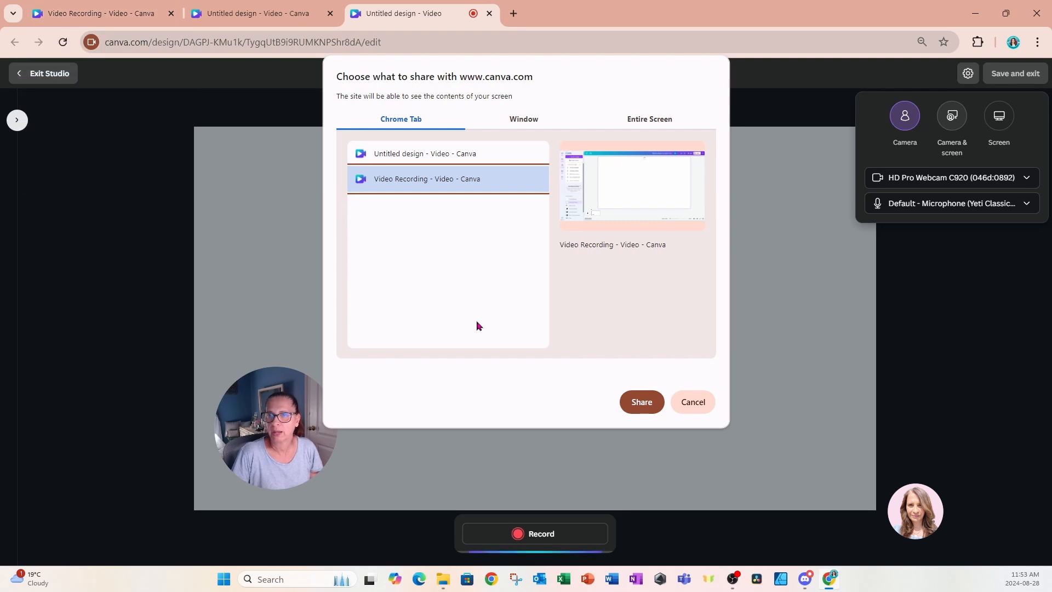
{"action": "left_click", "coordinate": [648, 405]}
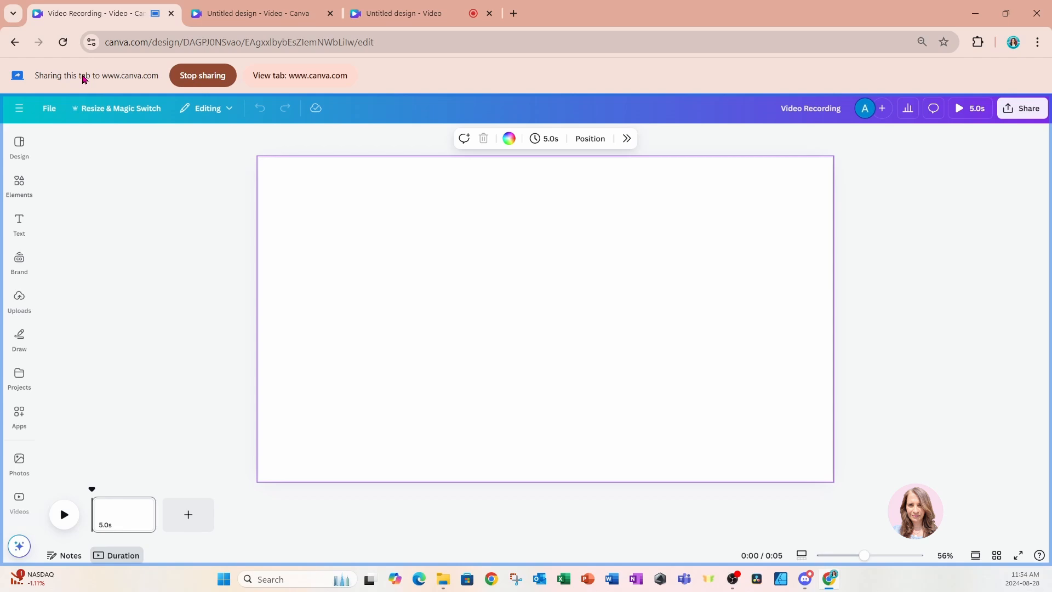
{"action": "left_click", "coordinate": [377, 20]}
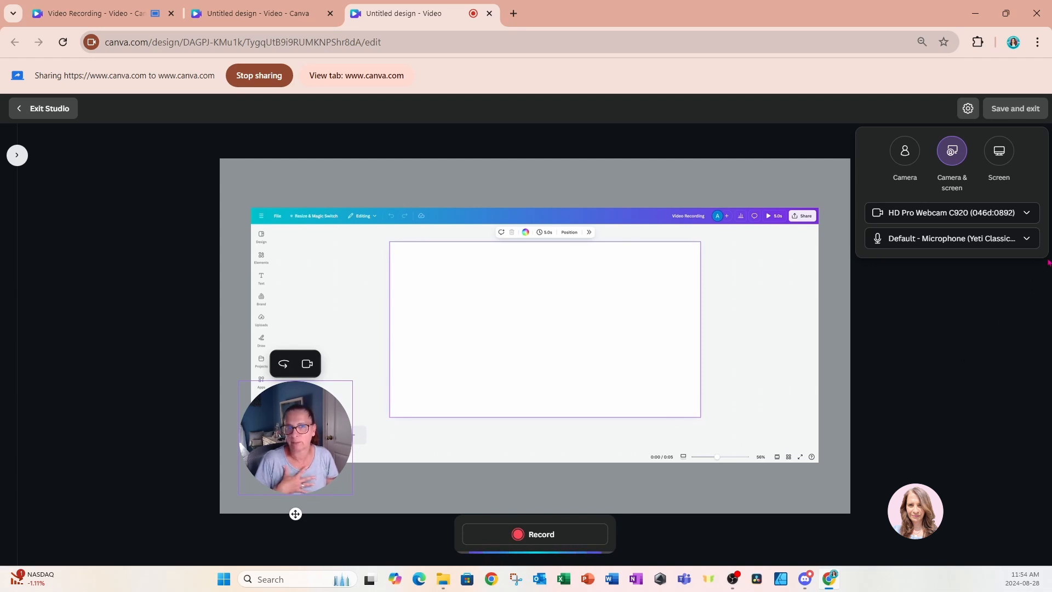
Switch the studio to screen-only recording and review the microphone choices, leaving it at No microphone.
{"action": "left_click", "coordinate": [999, 157]}
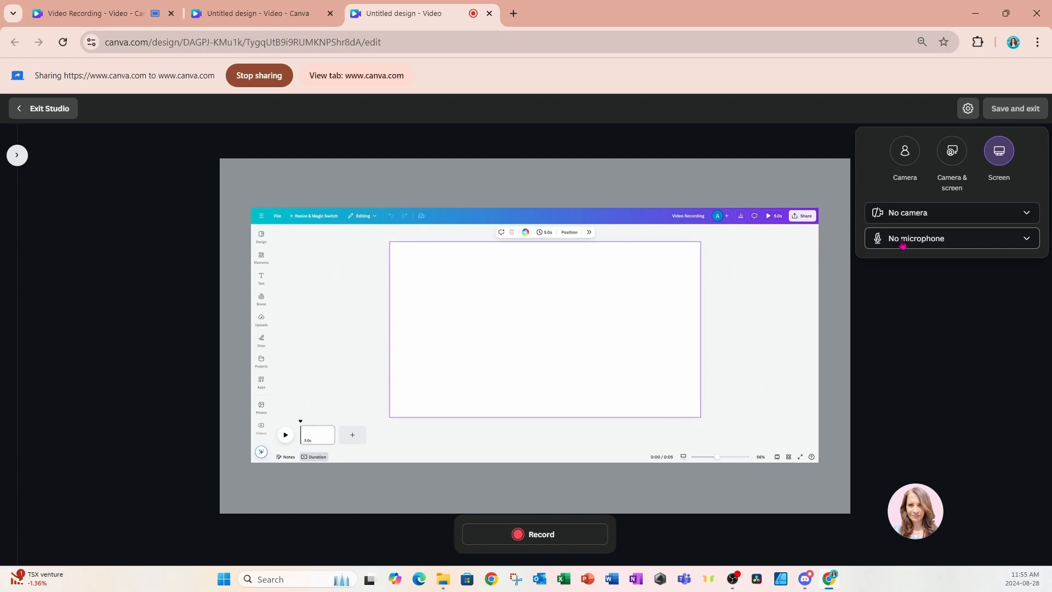
{"action": "left_click", "coordinate": [979, 243]}
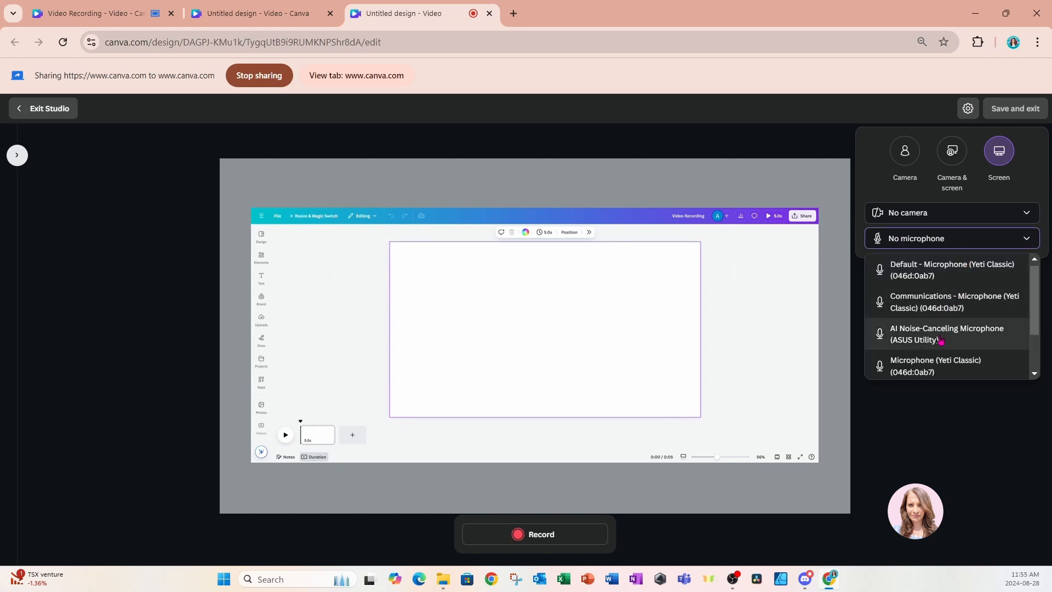
{"action": "left_click", "coordinate": [935, 424]}
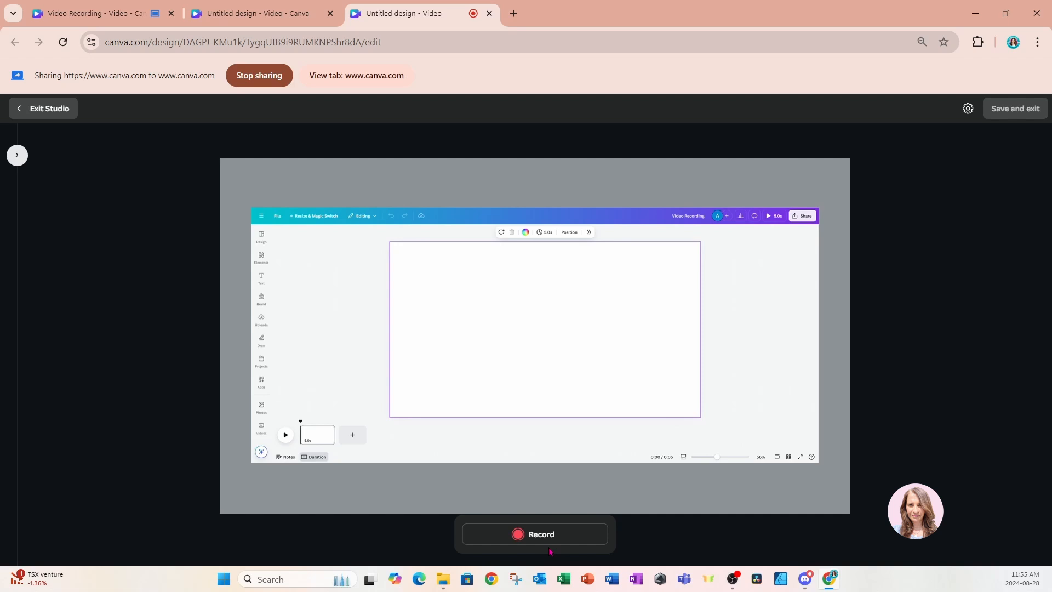
{"action": "left_click", "coordinate": [968, 109]}
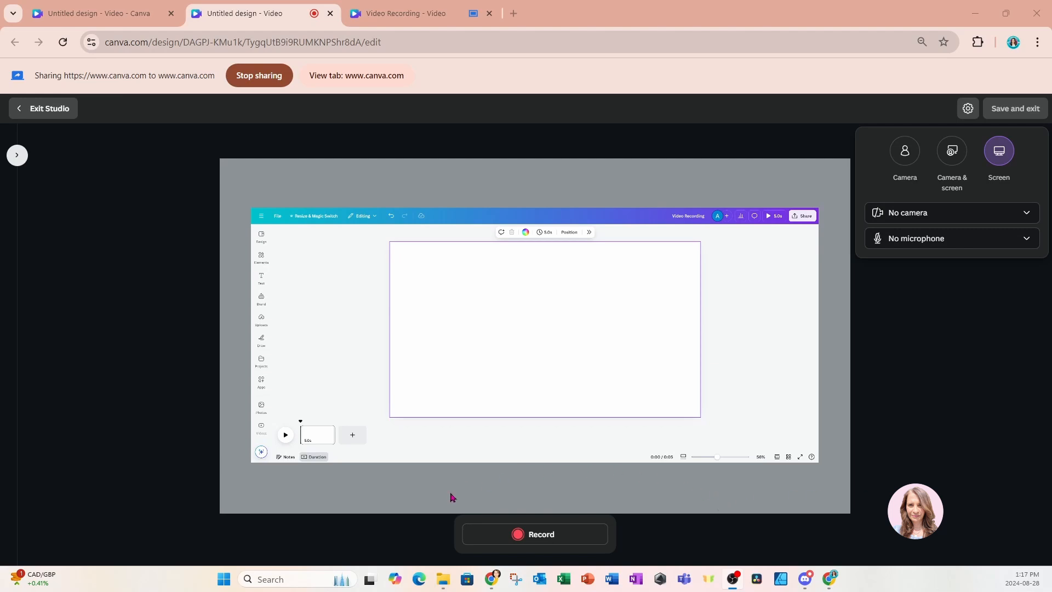
Start recording and add a heading reading "This is a blank page." to the blank page in the shared Video Recording design.
{"action": "left_click", "coordinate": [518, 536]}
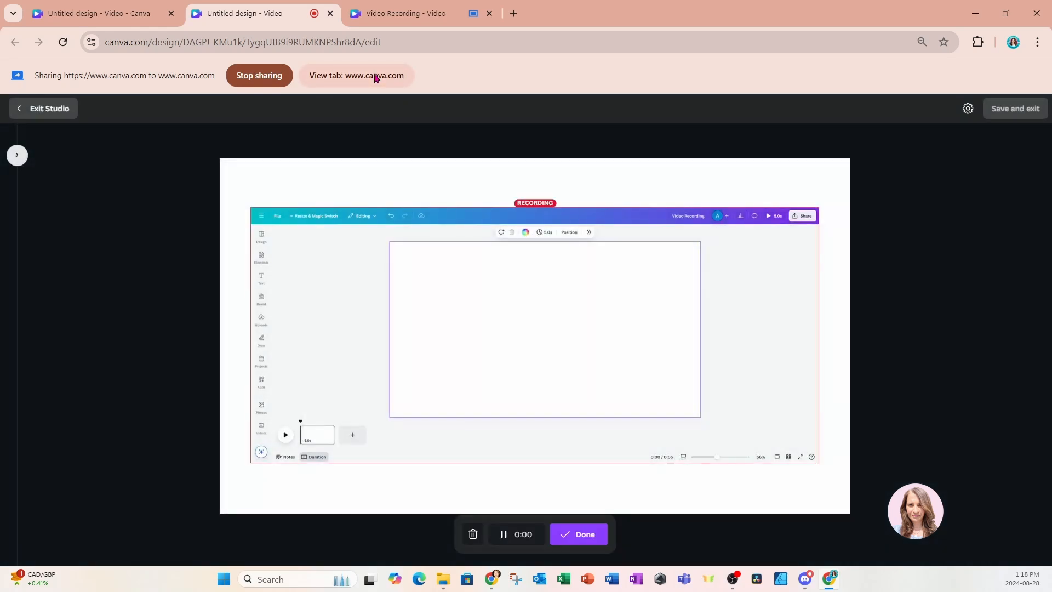
{"action": "left_click", "coordinate": [376, 77]}
{"action": "left_click", "coordinate": [20, 226]}
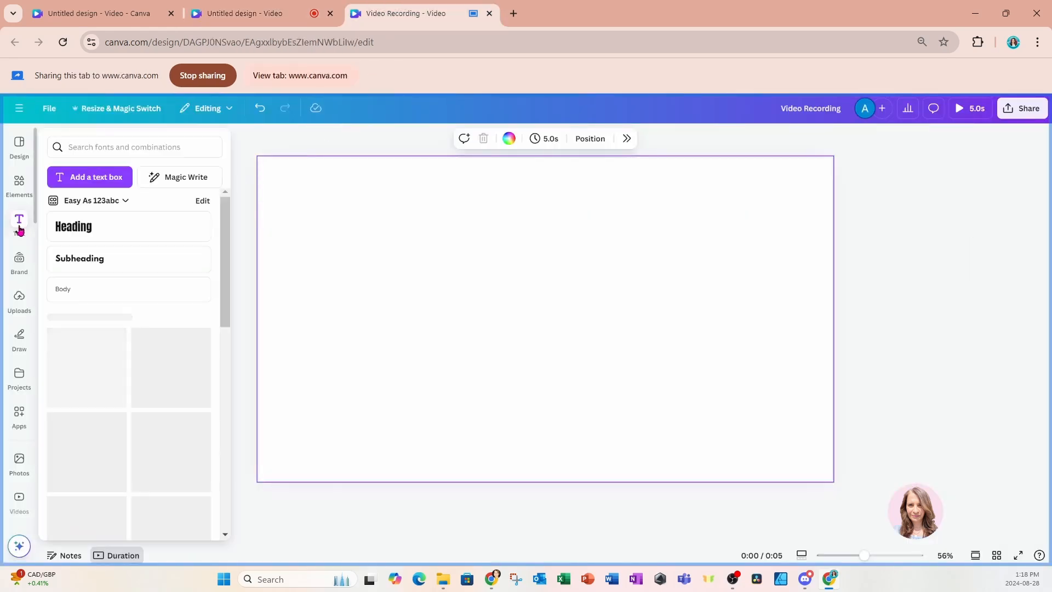
{"action": "left_click", "coordinate": [57, 225]}
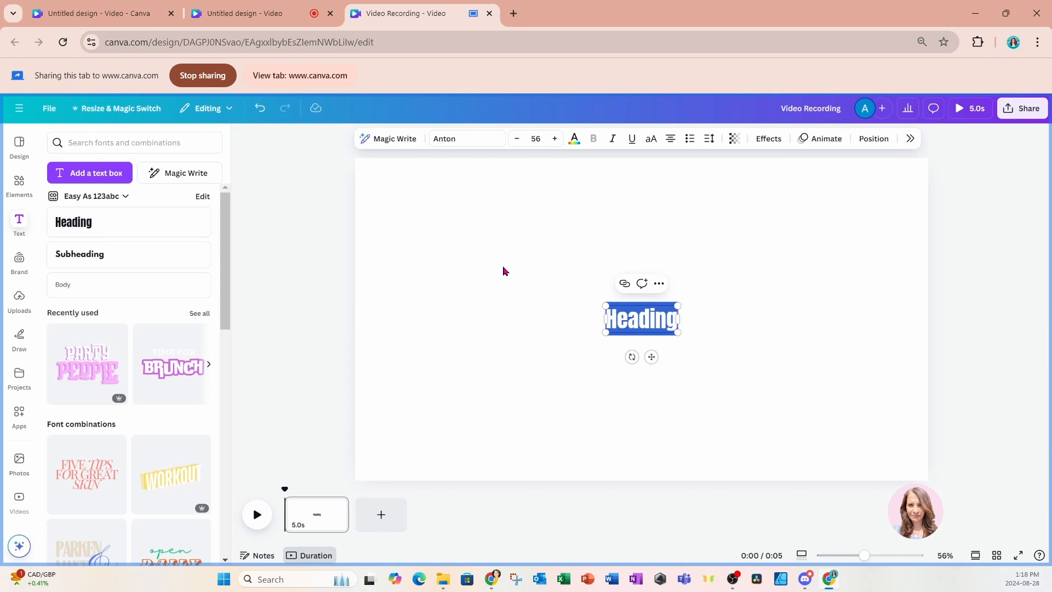
{"action": "type", "text": "This is a bla"}
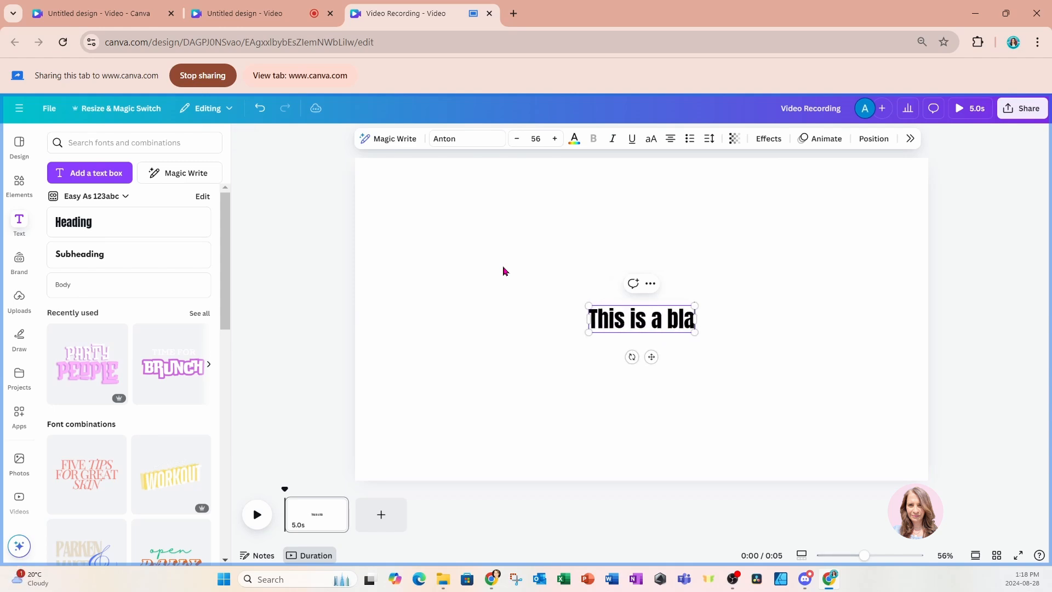
{"action": "type", "text": "nk page."}
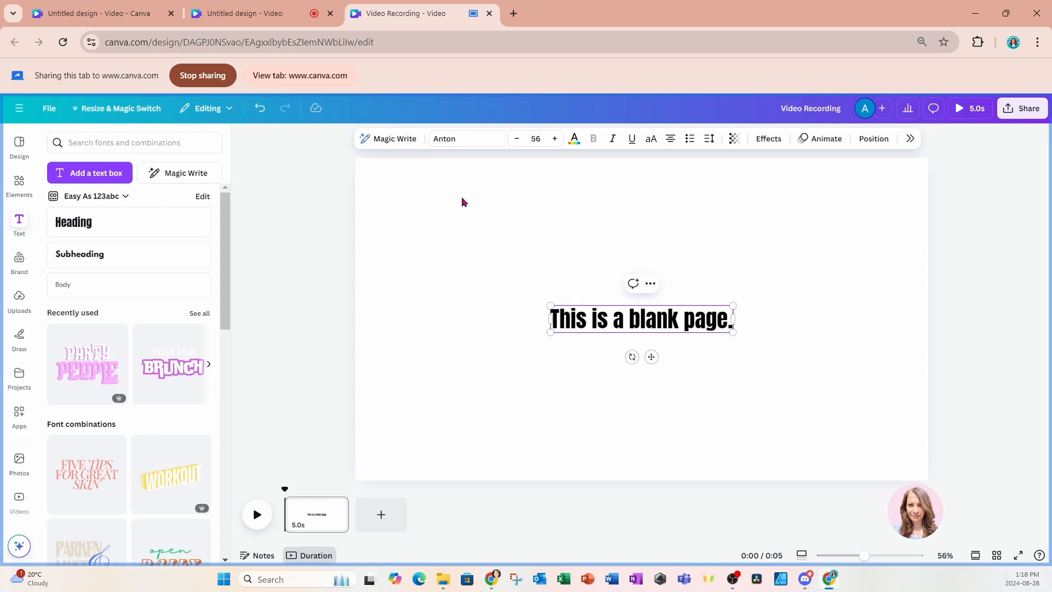
Return to the recording studio, finish the screen recording and play it back.
{"action": "left_click", "coordinate": [294, 80]}
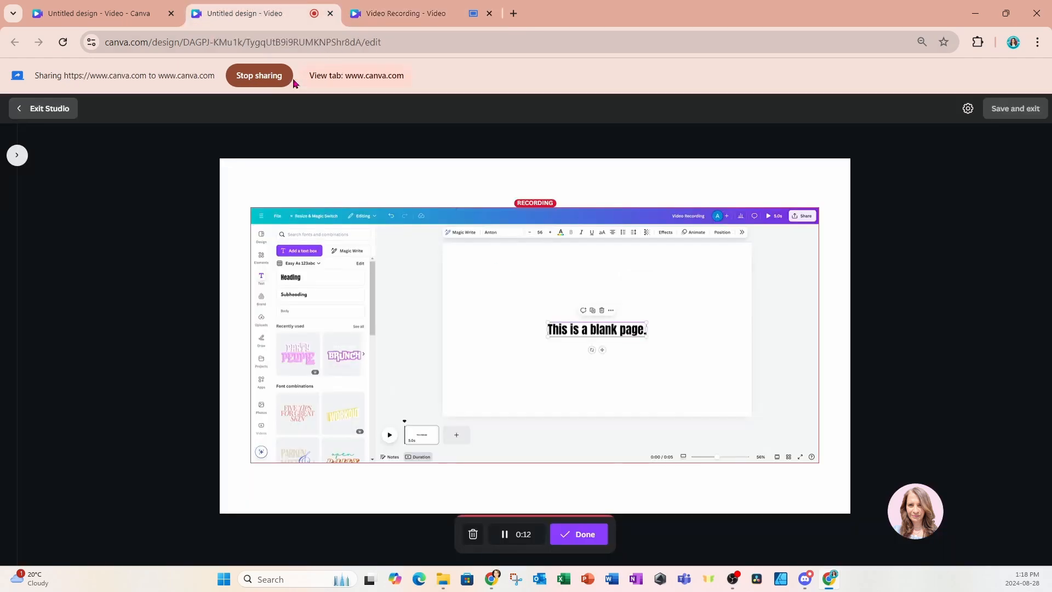
{"action": "left_click", "coordinate": [595, 535]}
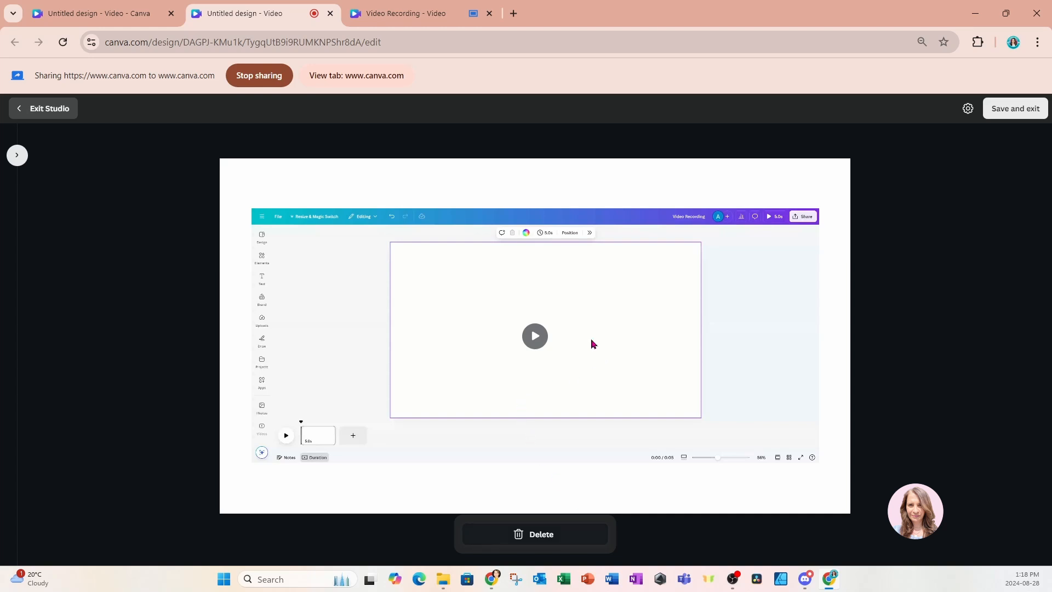
{"action": "left_click", "coordinate": [531, 345]}
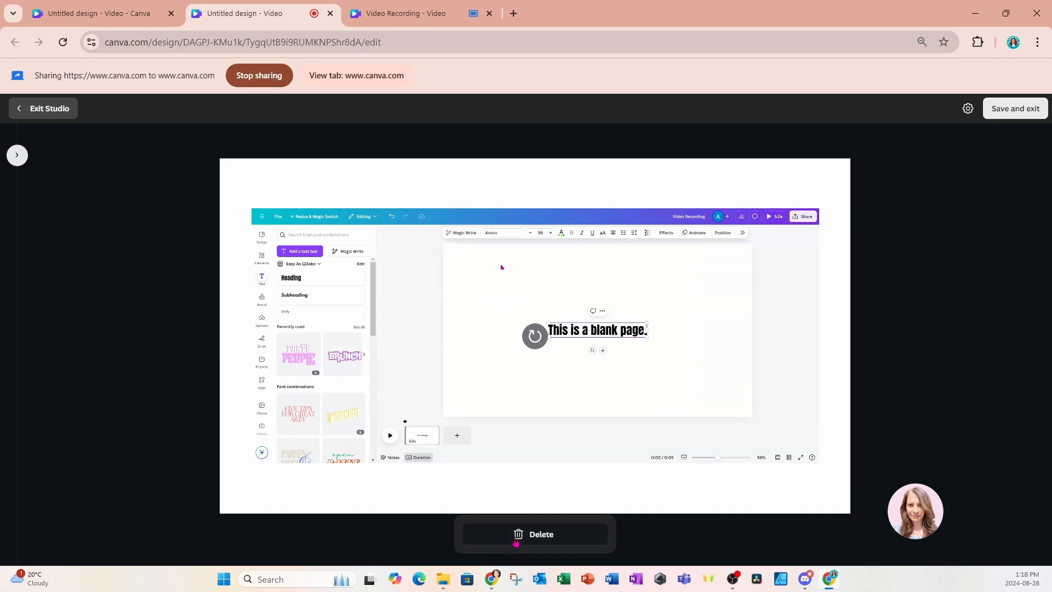
Save the recording into the design, exit the studio and look at the recording among the uploaded videos.
{"action": "left_click", "coordinate": [1008, 109]}
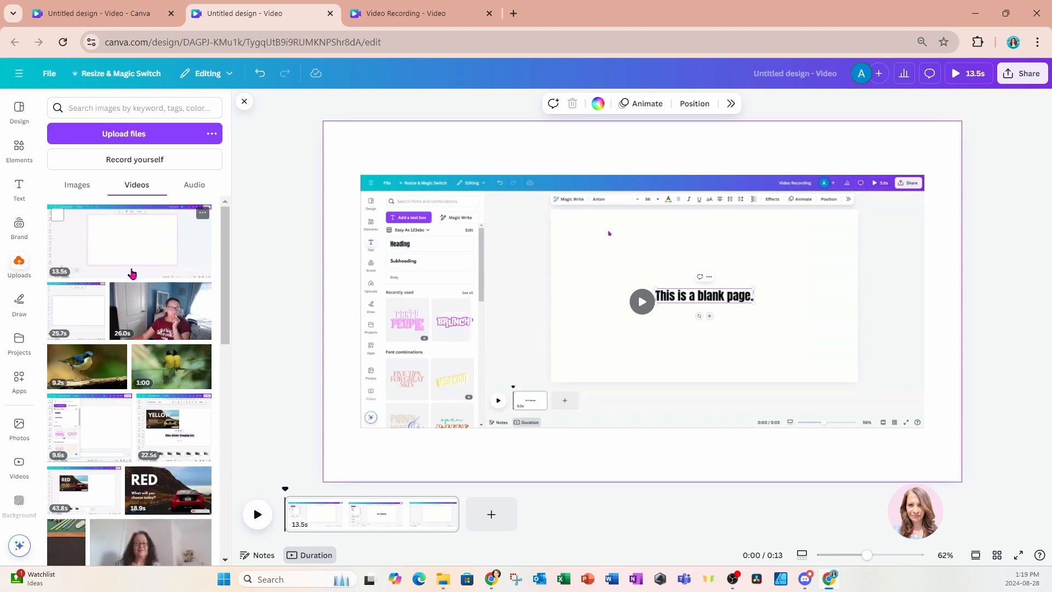
{"action": "left_click", "coordinate": [15, 267]}
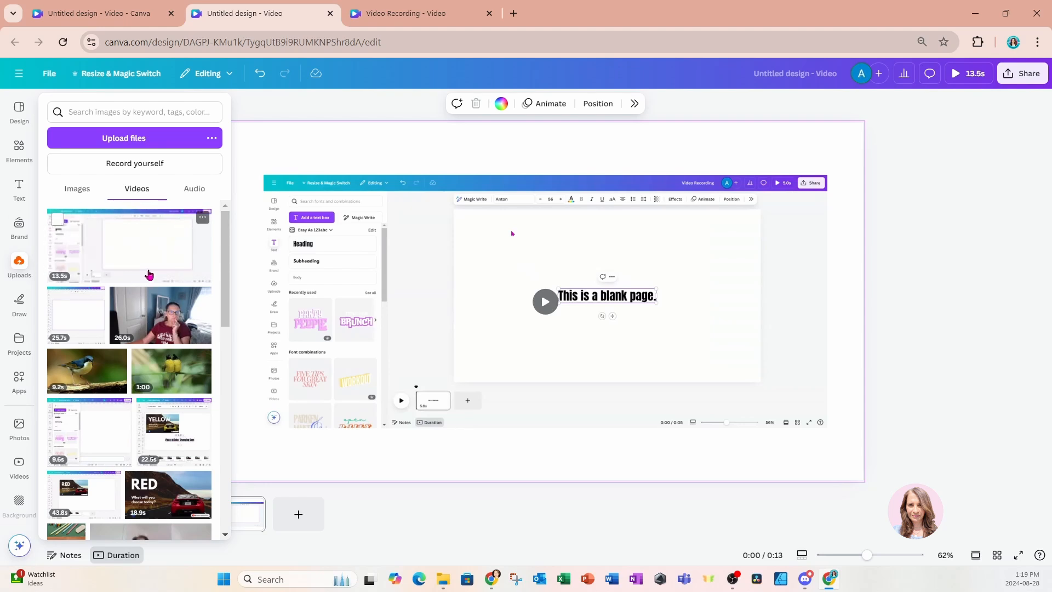
{"action": "left_click", "coordinate": [181, 250]}
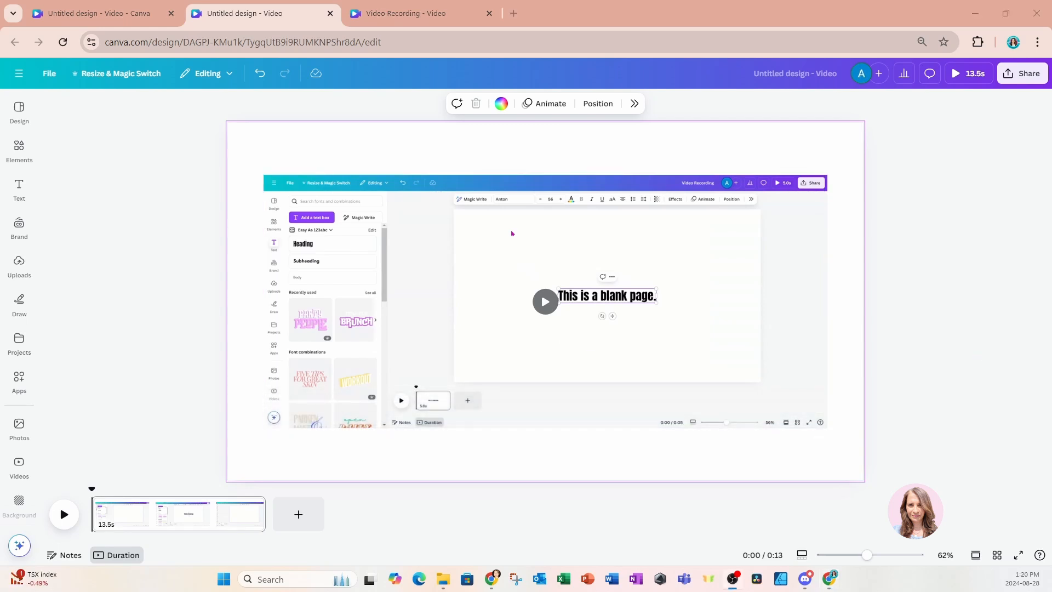
Set the recorded video as the page background and shift its crop so the left edge of the recording shows.
{"action": "right_click", "coordinate": [657, 248]}
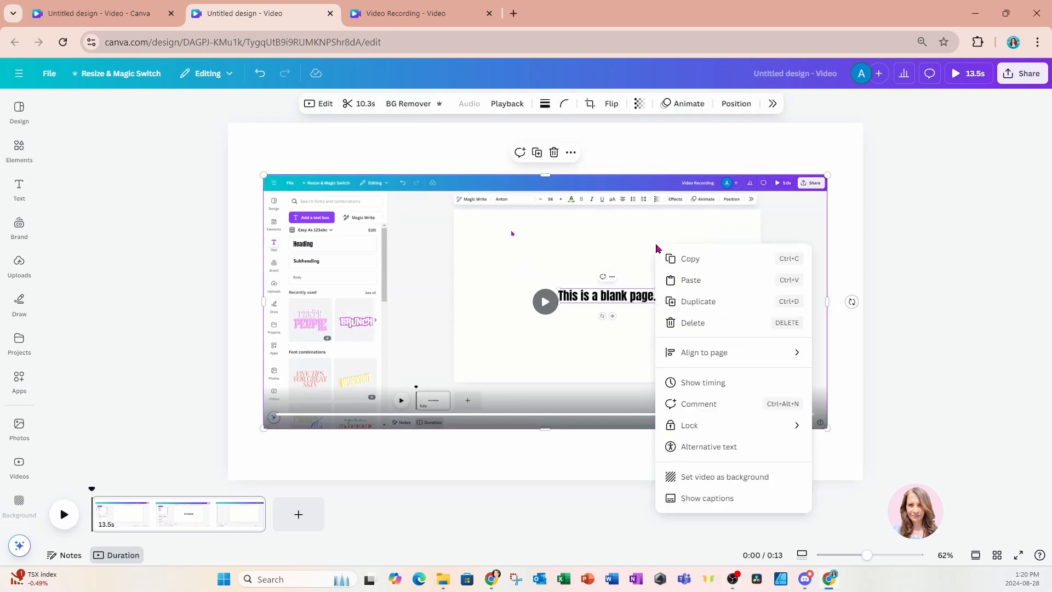
{"action": "left_click", "coordinate": [711, 477]}
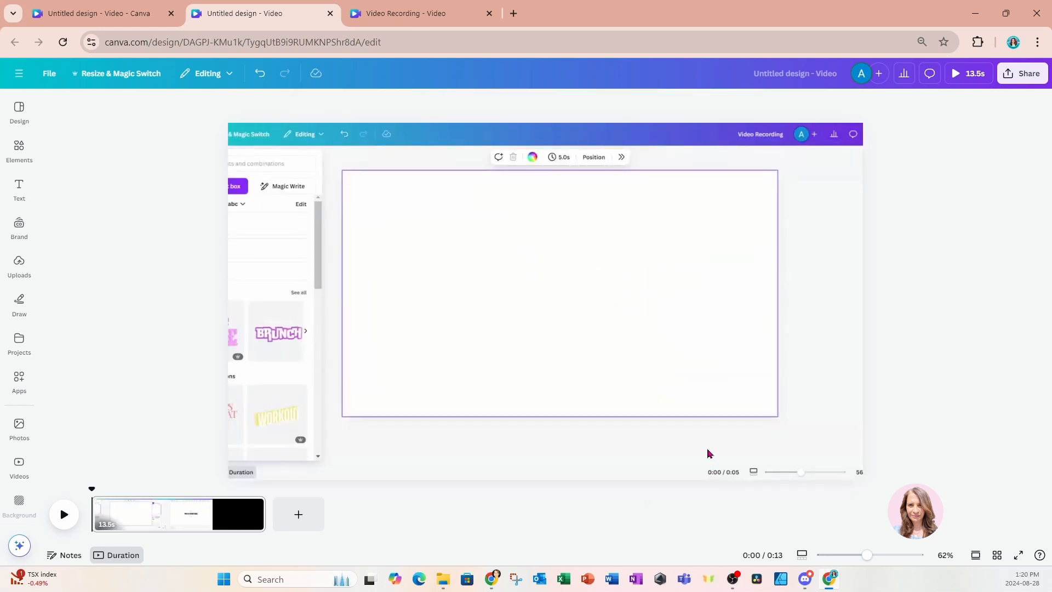
{"action": "left_click", "coordinate": [702, 339]}
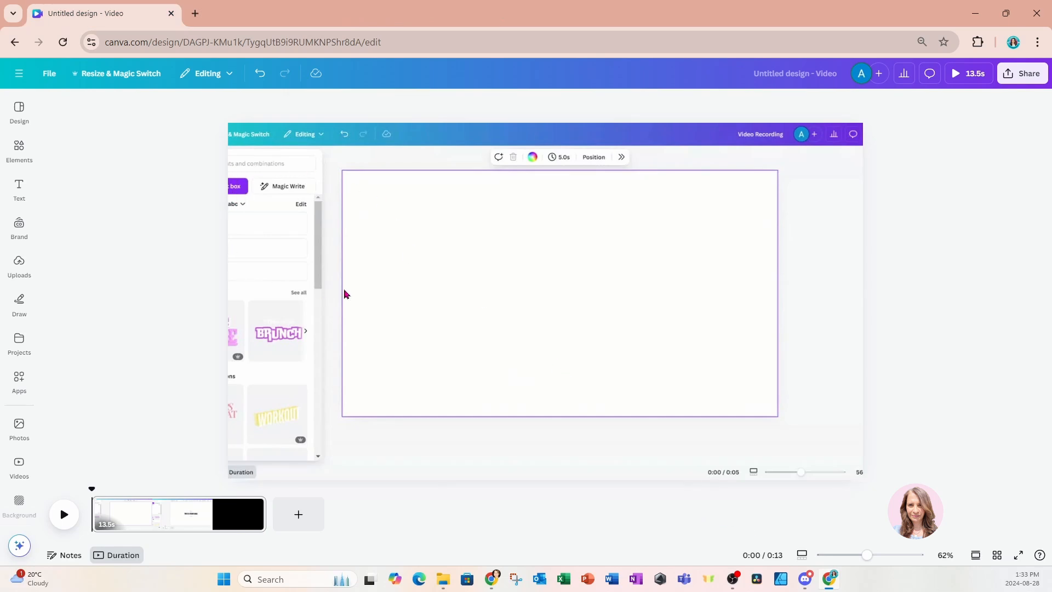
{"action": "double_click", "coordinate": [494, 299]}
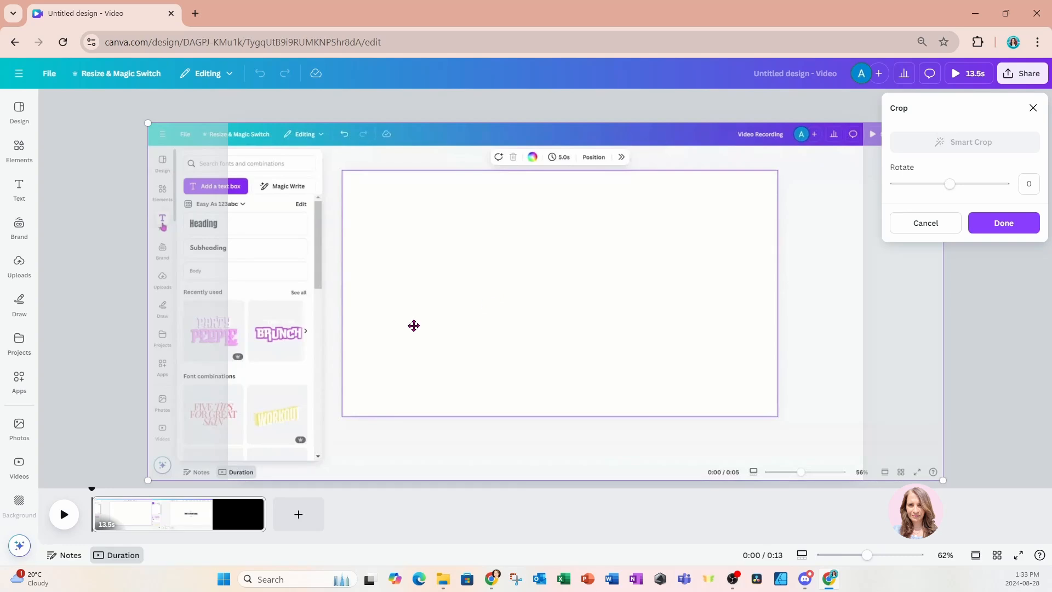
{"action": "left_click_drag", "start_coordinate": [413, 324], "coordinate": [509, 324]}
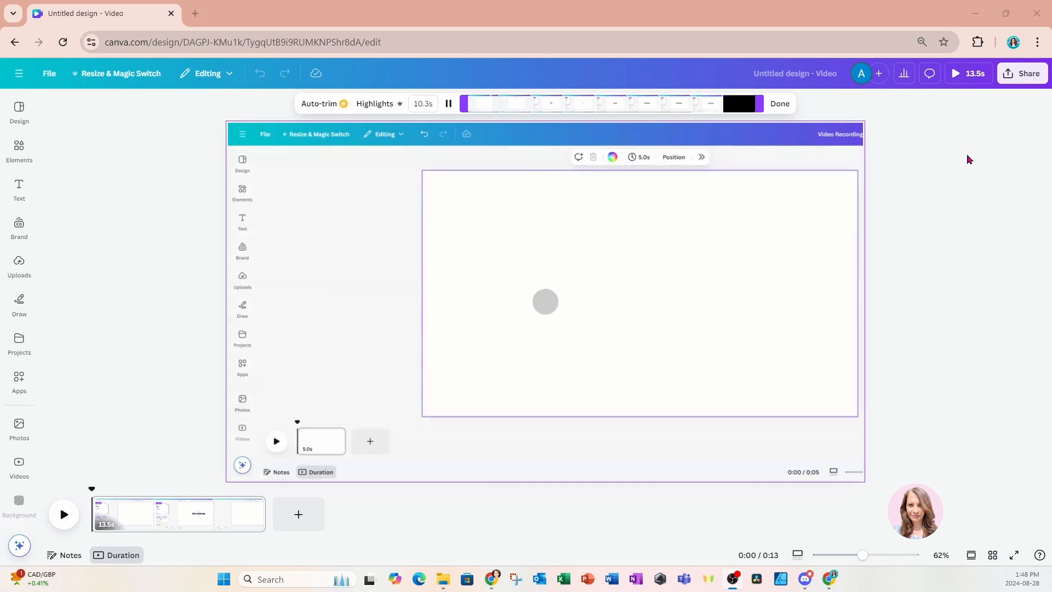
Review the MP4 Video download settings for the design and go back to the sharing options.
{"action": "left_click", "coordinate": [1009, 74]}
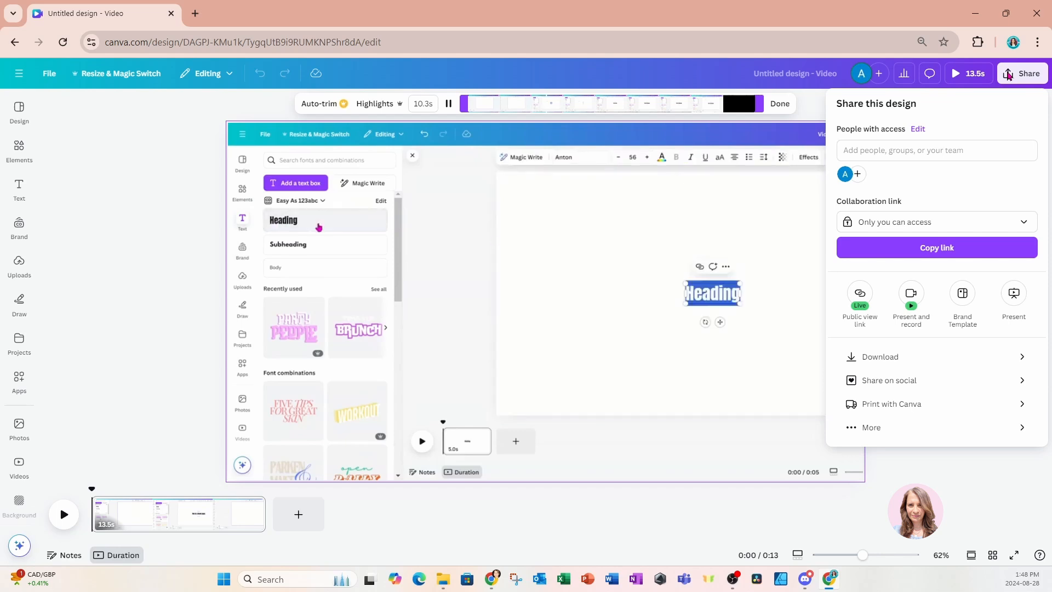
{"action": "left_click", "coordinate": [881, 364]}
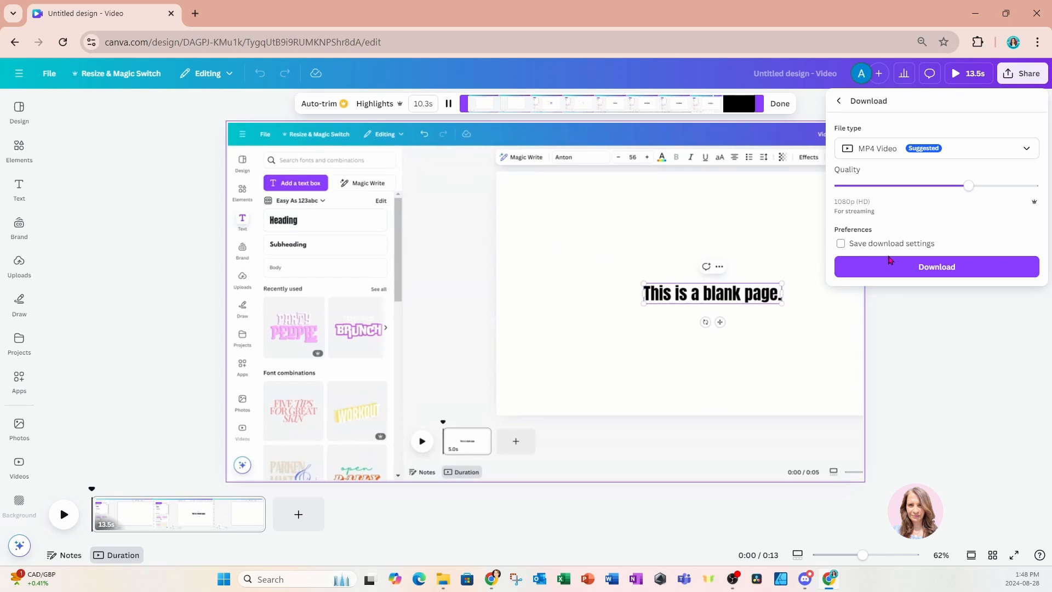
{"action": "left_click", "coordinate": [837, 103]}
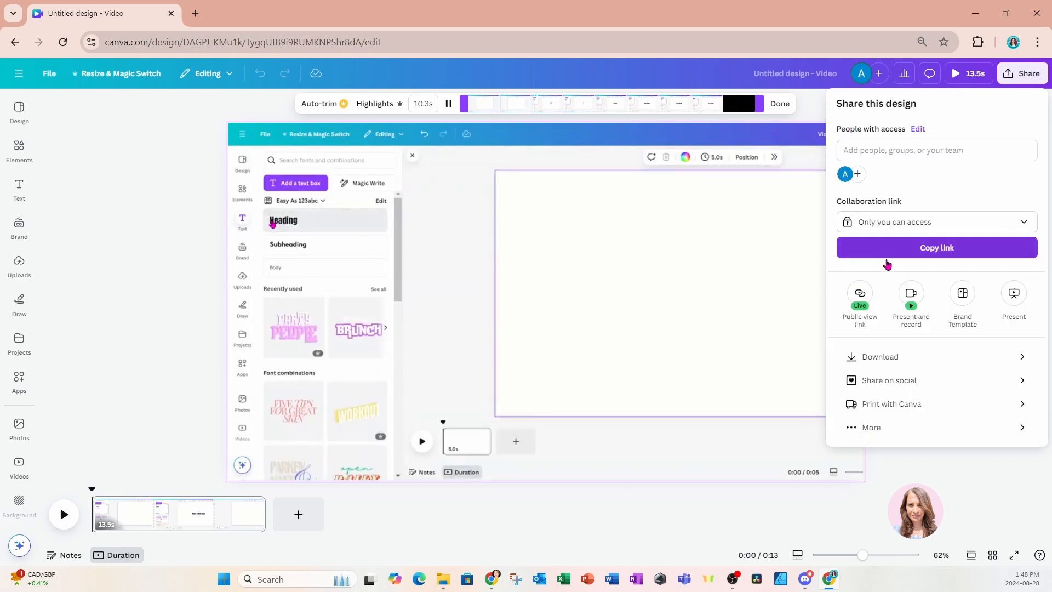
Search the additional publishing options for "PUBLIC" and open the design's Public view link.
{"action": "left_click", "coordinate": [870, 428]}
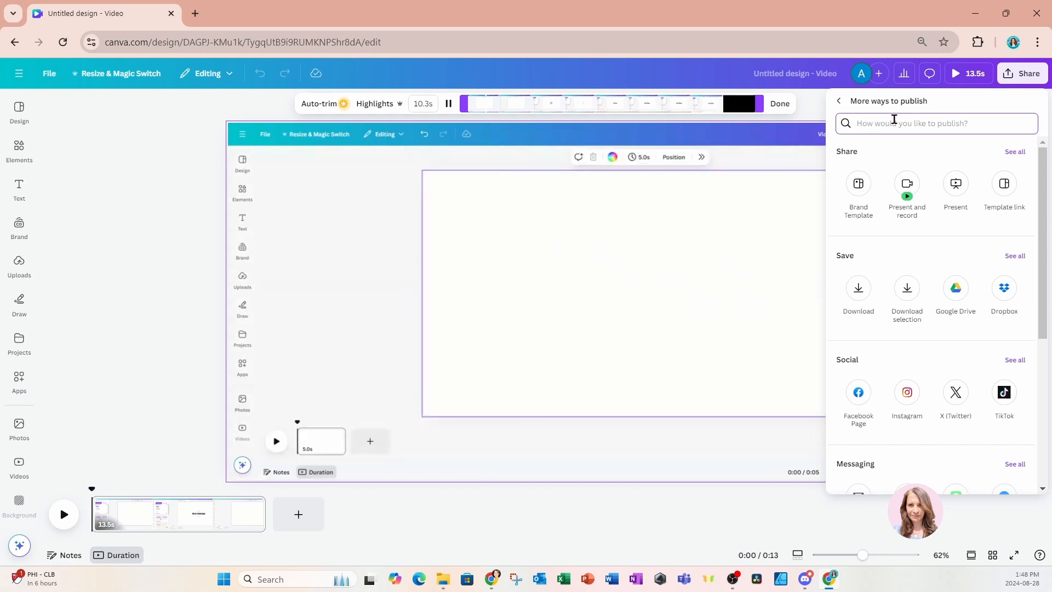
{"action": "type", "text": "PUB"}
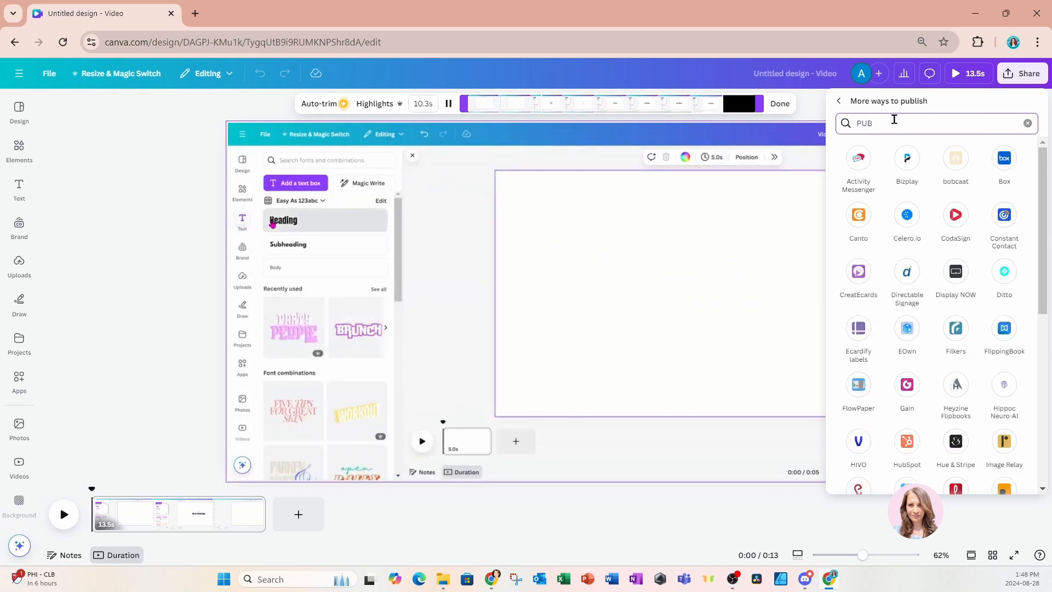
{"action": "type", "text": "LIC"}
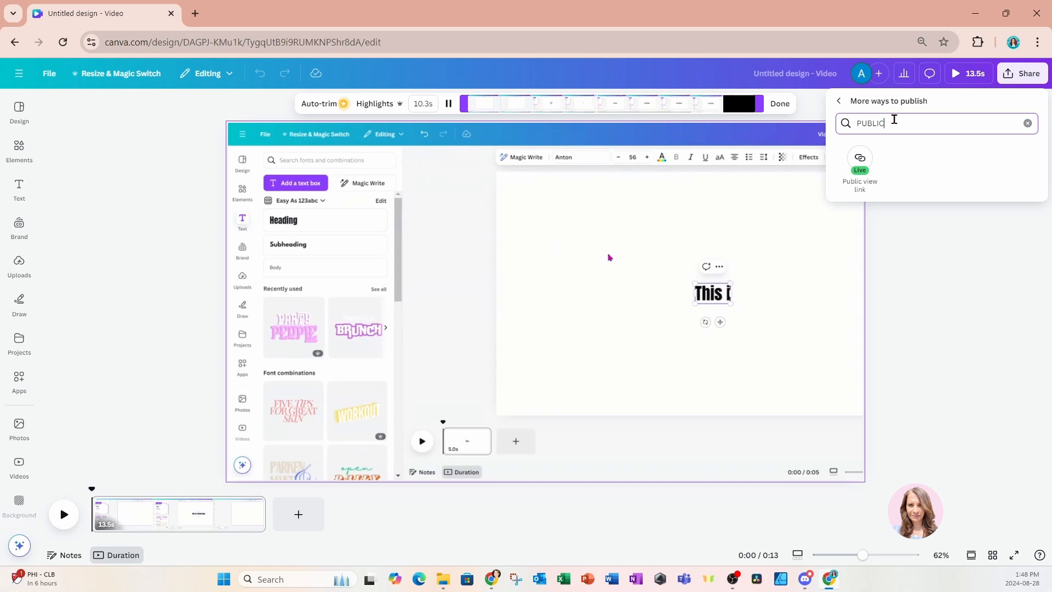
{"action": "left_click", "coordinate": [858, 167]}
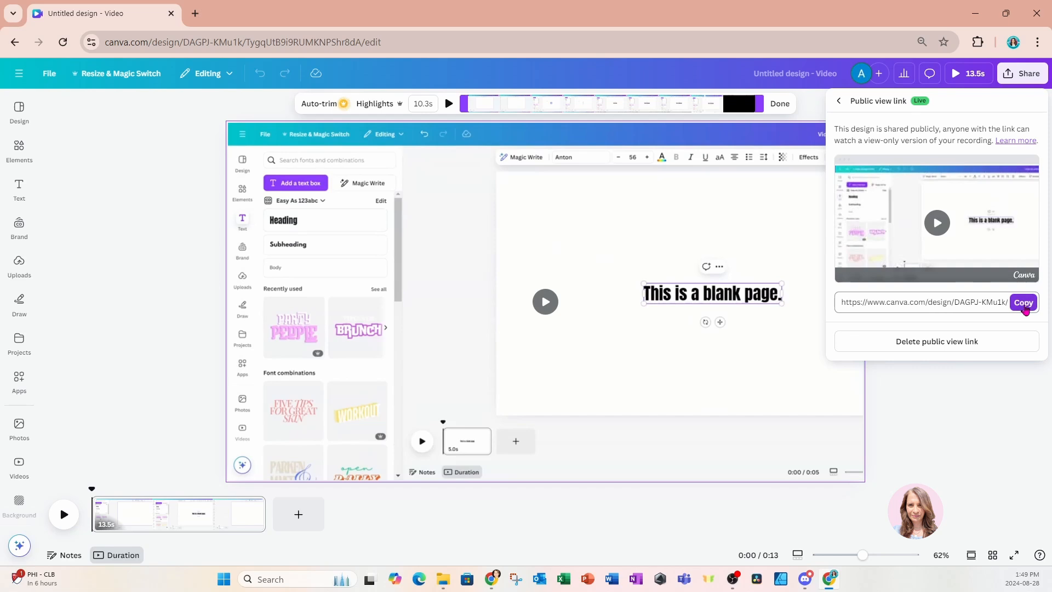
Copy the design's public view link, and search the publishing options for "PRESENT" to enter the Present and record studio.
{"action": "left_click", "coordinate": [1024, 306]}
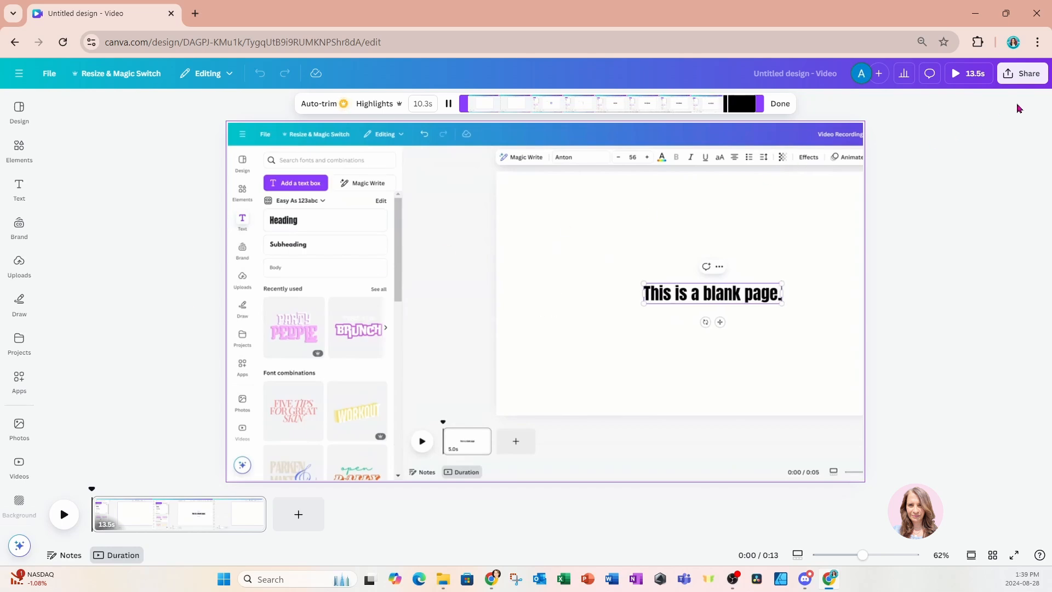
{"action": "left_click", "coordinate": [1013, 78]}
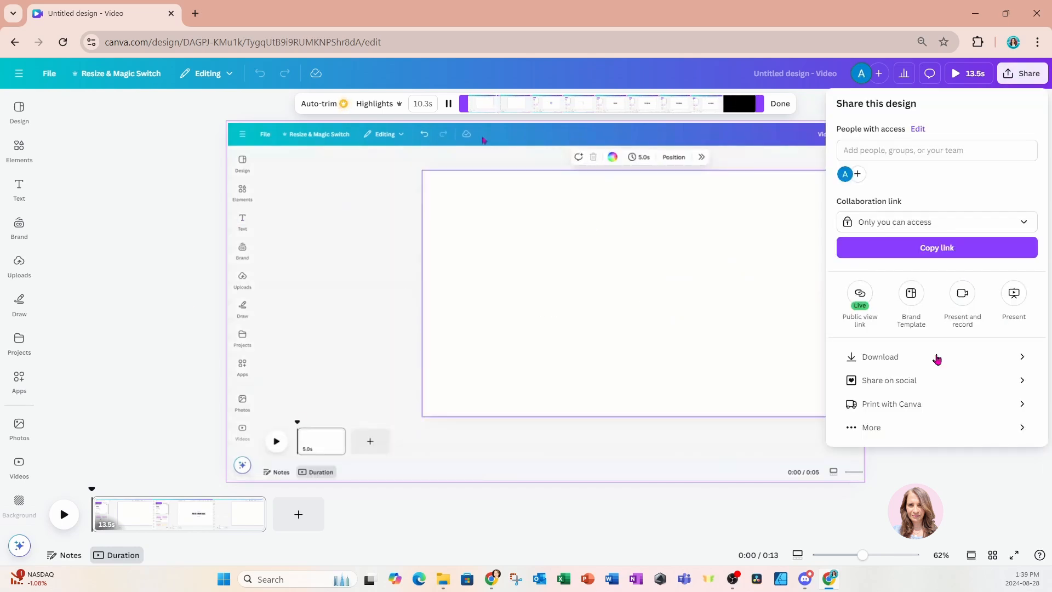
{"action": "left_click", "coordinate": [871, 429]}
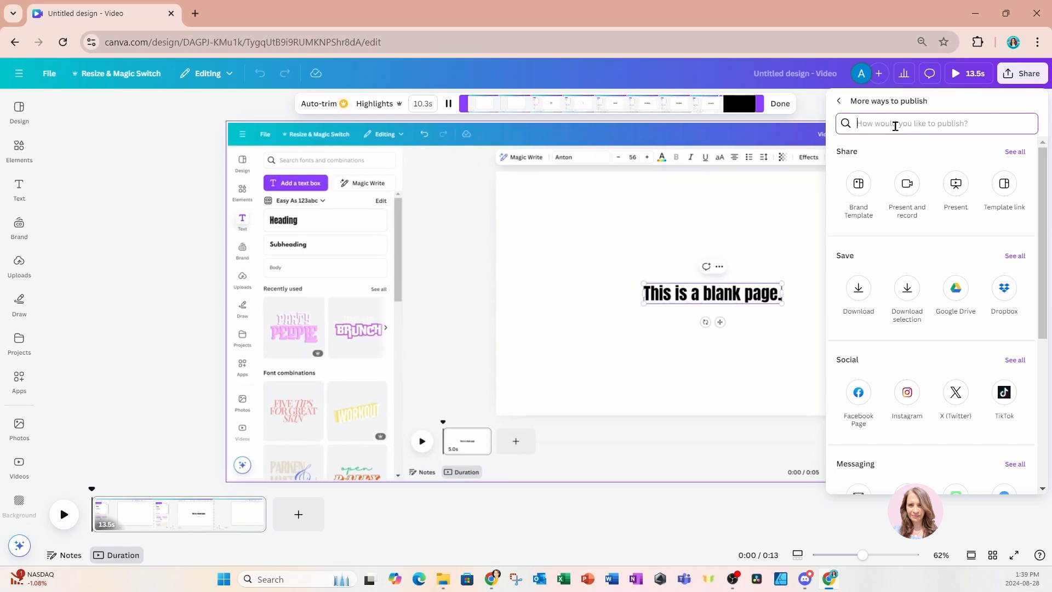
{"action": "type", "text": "PRE"}
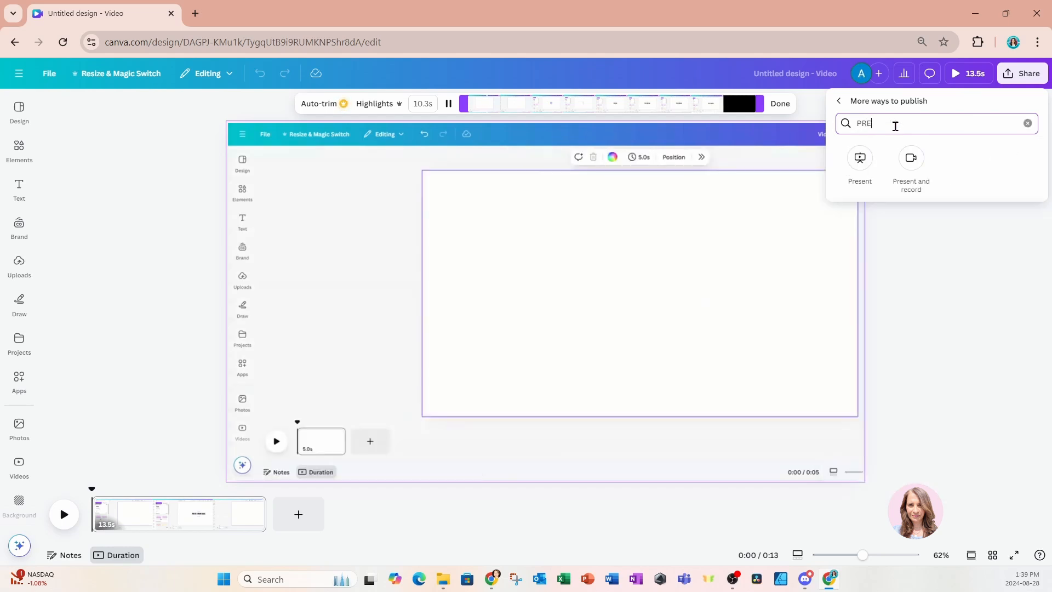
{"action": "type", "text": "SENT"}
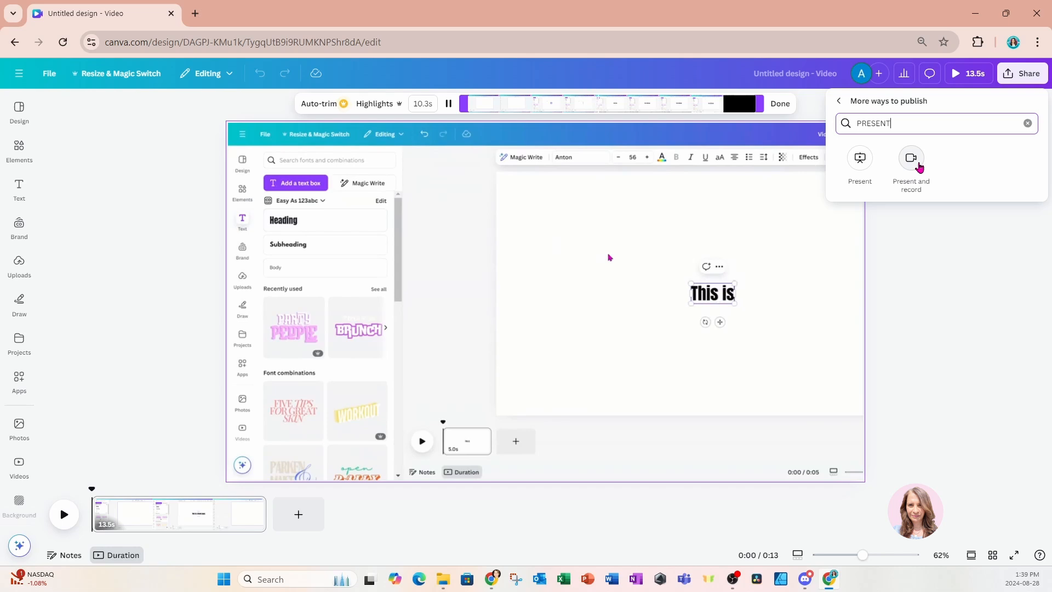
{"action": "left_click", "coordinate": [912, 158]}
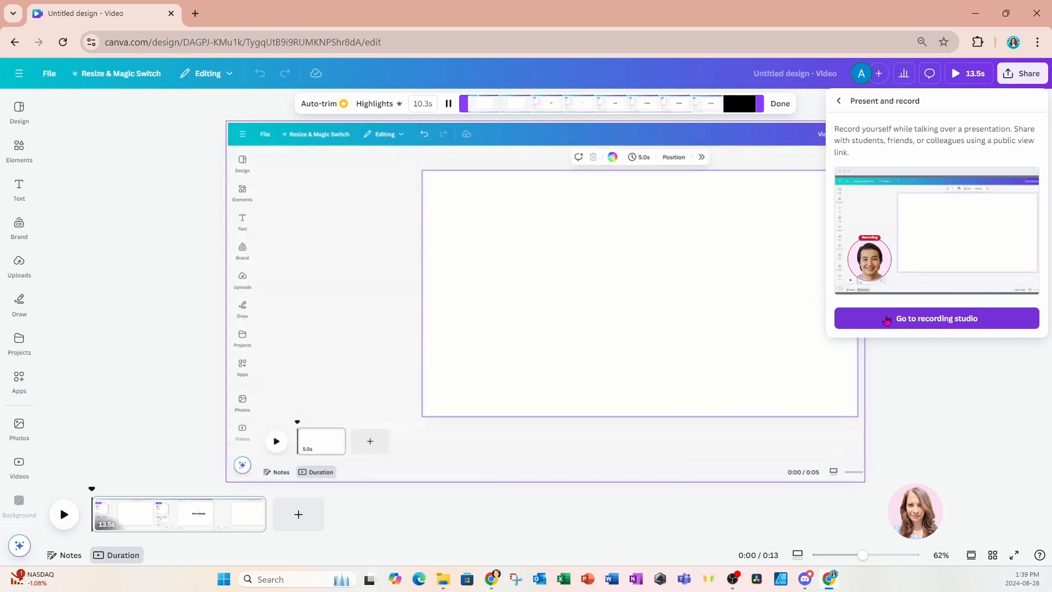
{"action": "left_click", "coordinate": [869, 327]}
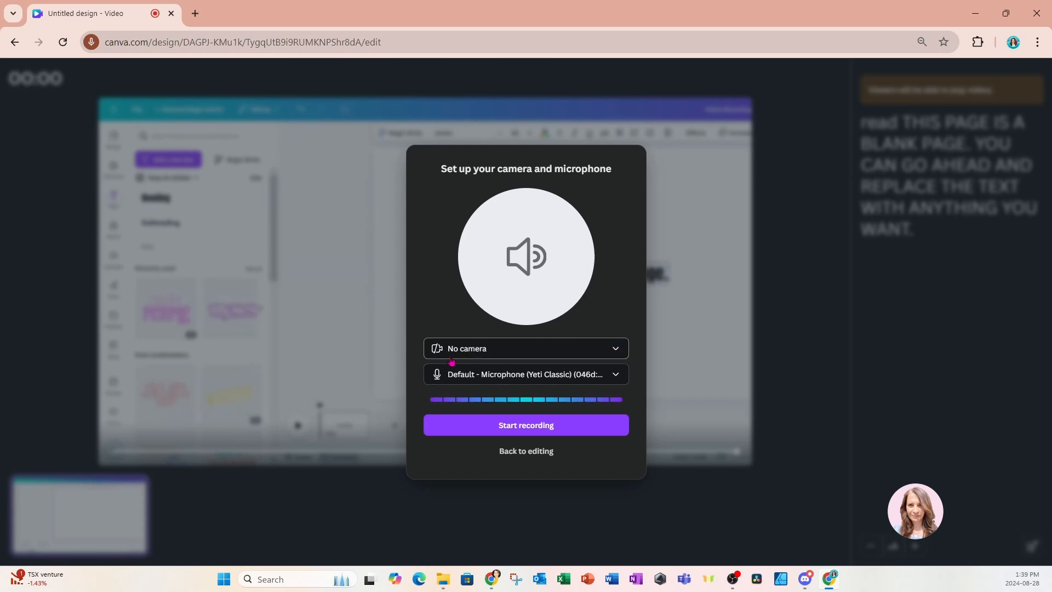
Select No camera and the Default - Microphone (Yeti Classic) for the recording setup.
{"action": "left_click", "coordinate": [617, 353]}
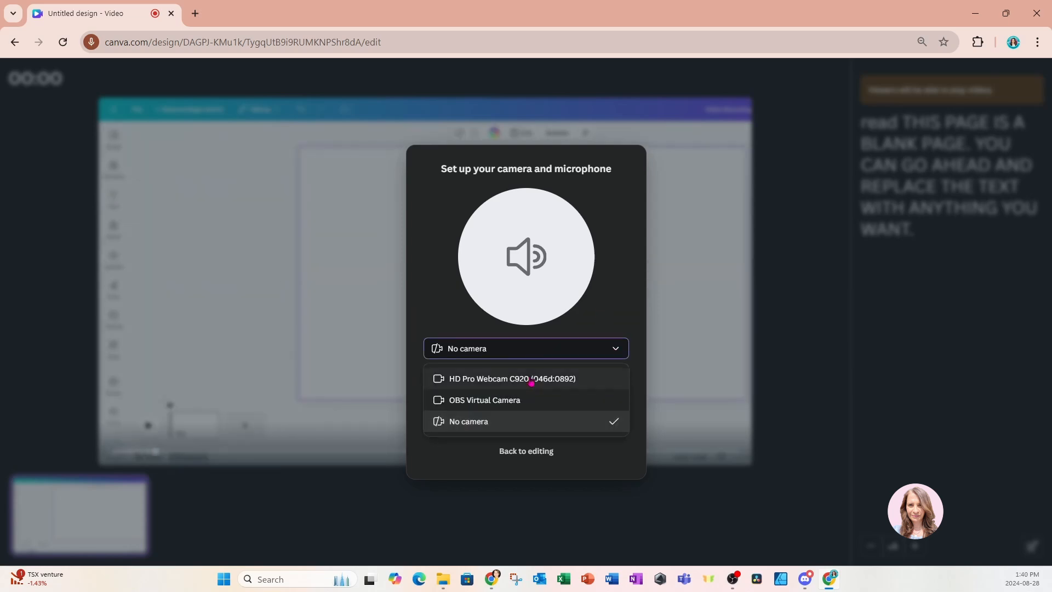
{"action": "left_click", "coordinate": [485, 425]}
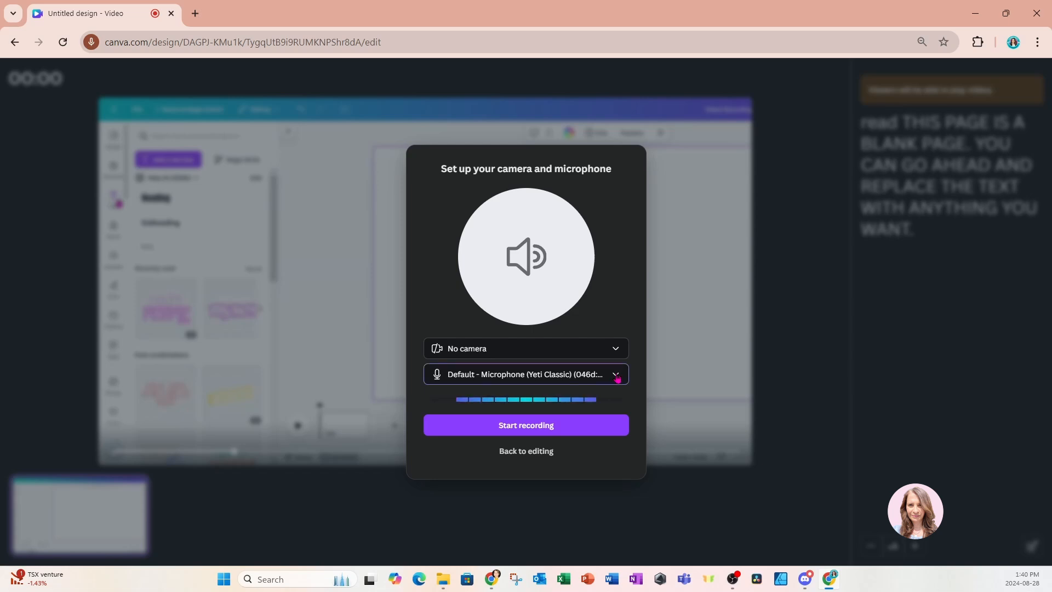
{"action": "left_click", "coordinate": [617, 377]}
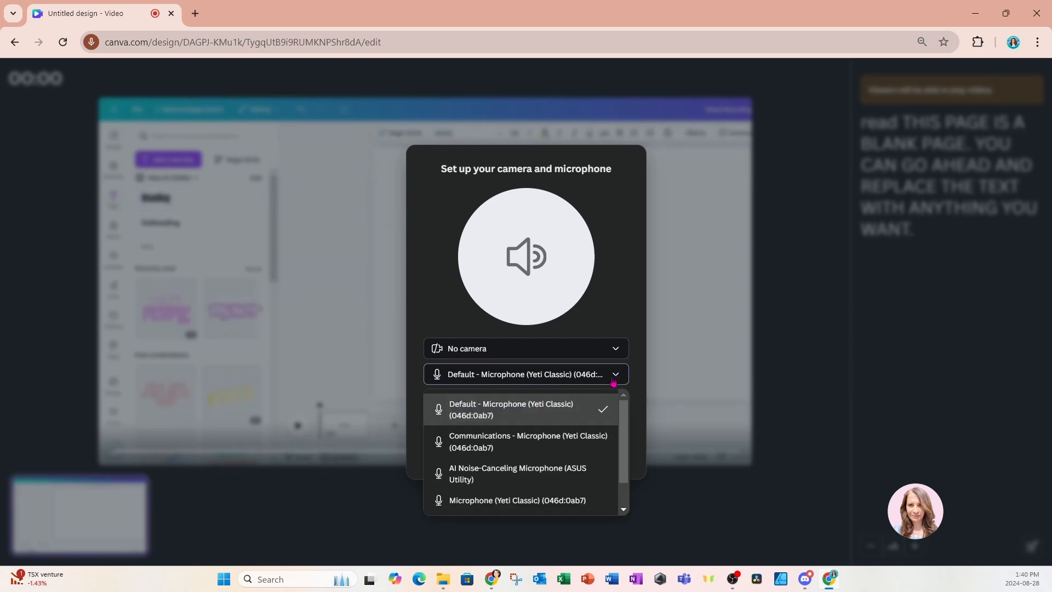
{"action": "left_click", "coordinate": [480, 409]}
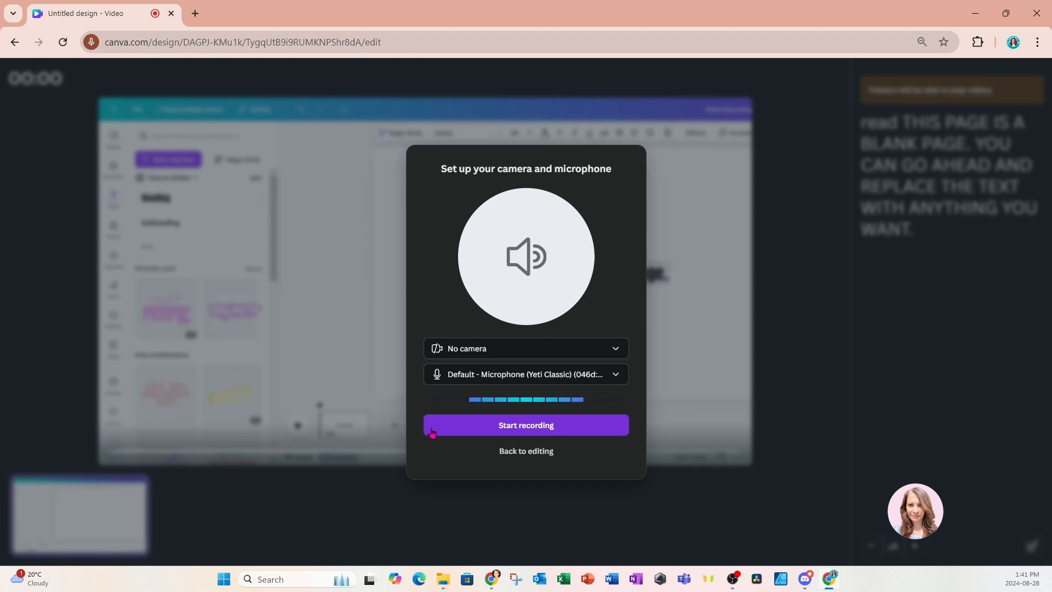
Record a spoken presentation while playing the page's video, and save the finished recording on leaving the studio.
{"action": "left_click", "coordinate": [434, 426]}
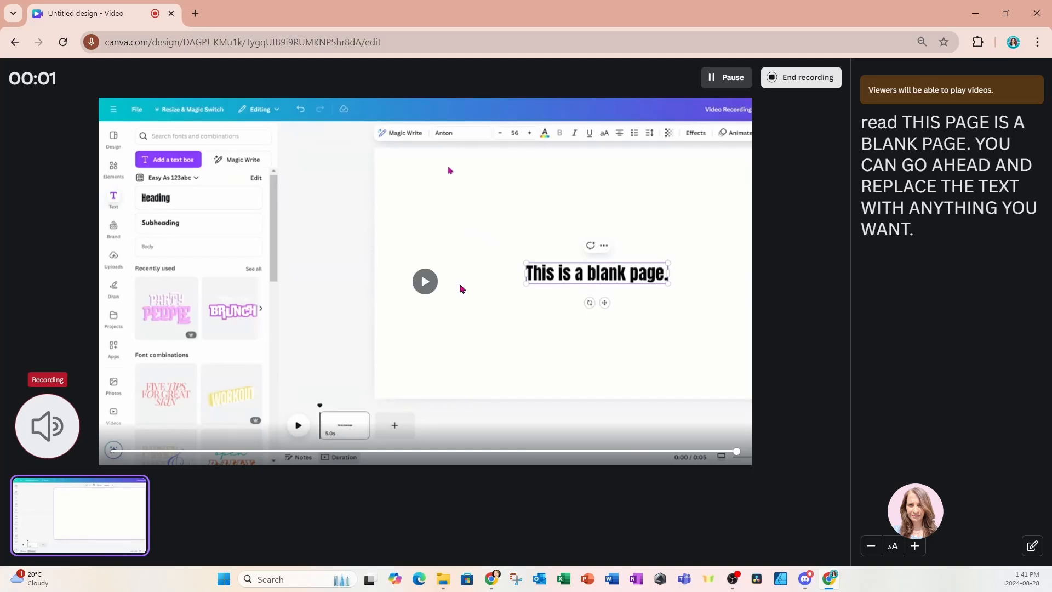
{"action": "left_click", "coordinate": [425, 282]}
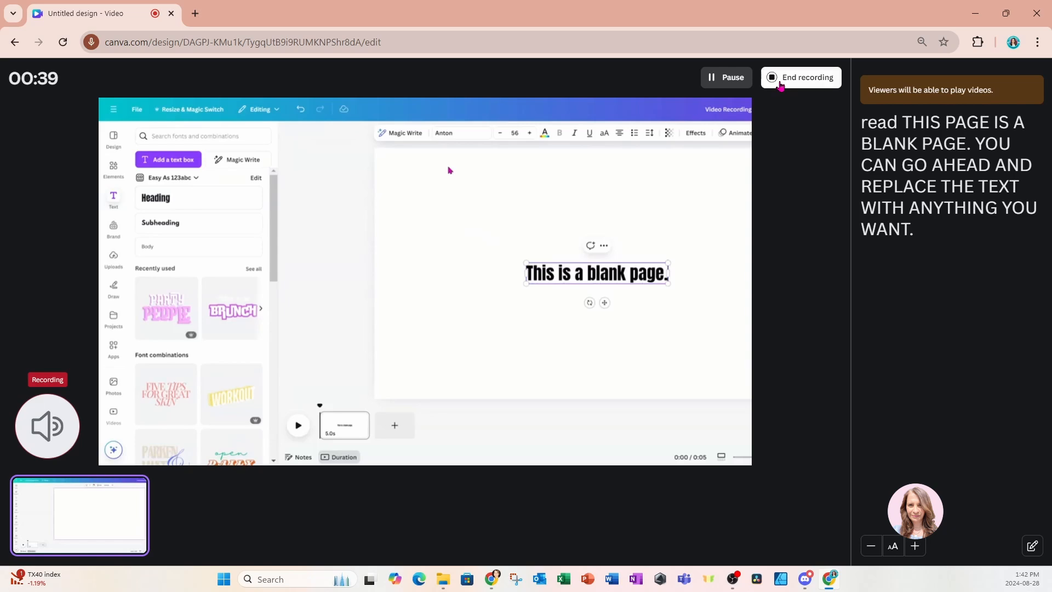
{"action": "left_click", "coordinate": [780, 81]}
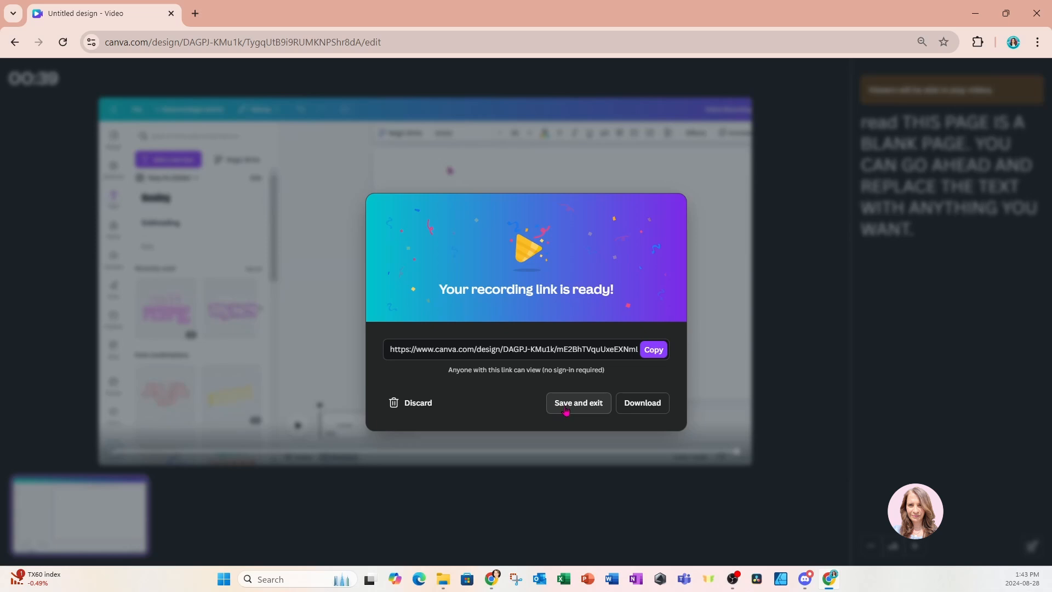
{"action": "left_click", "coordinate": [566, 410]}
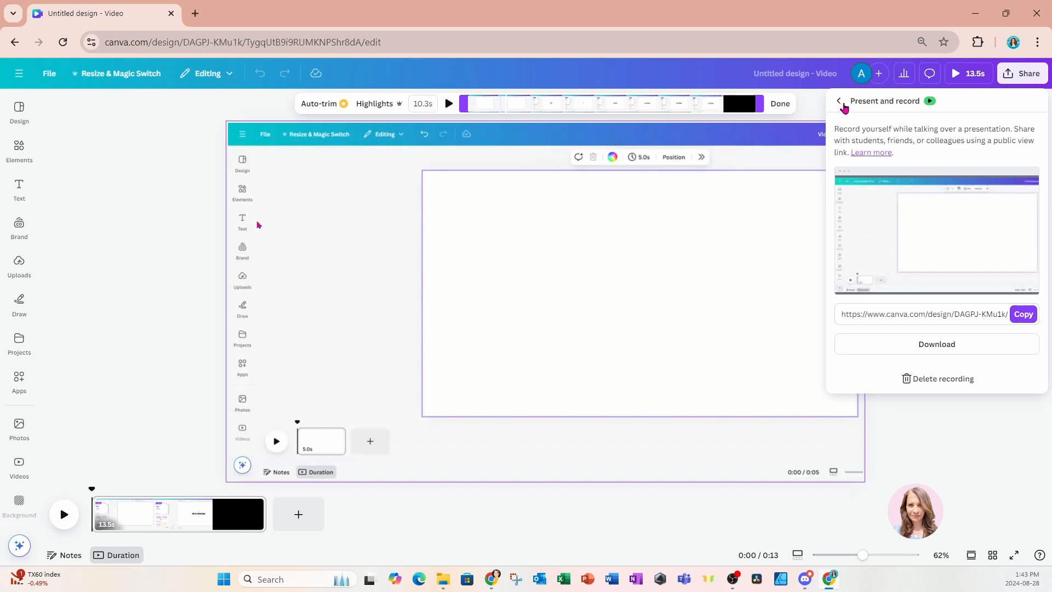
Return to the design's sharing options and review the link and download choices for the Present and record recording.
{"action": "left_click", "coordinate": [841, 105]}
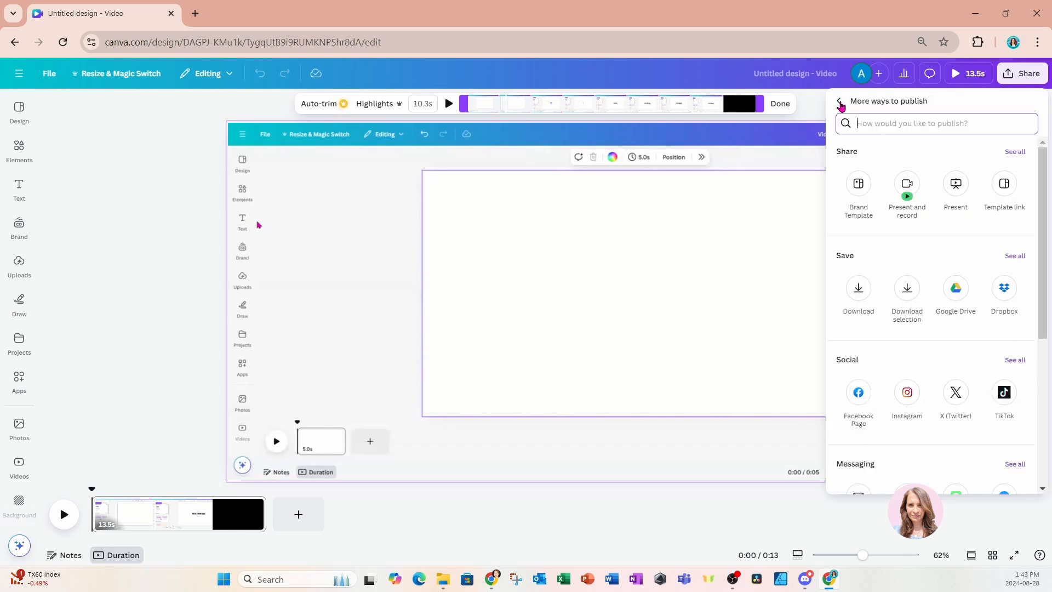
{"action": "left_click", "coordinate": [369, 284]}
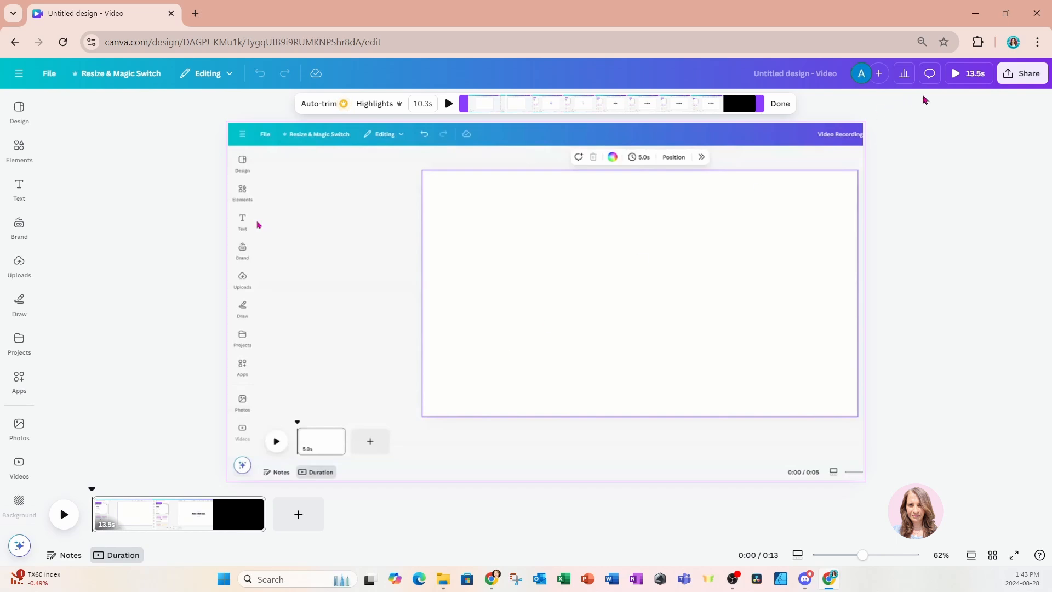
{"action": "left_click", "coordinate": [1020, 76]}
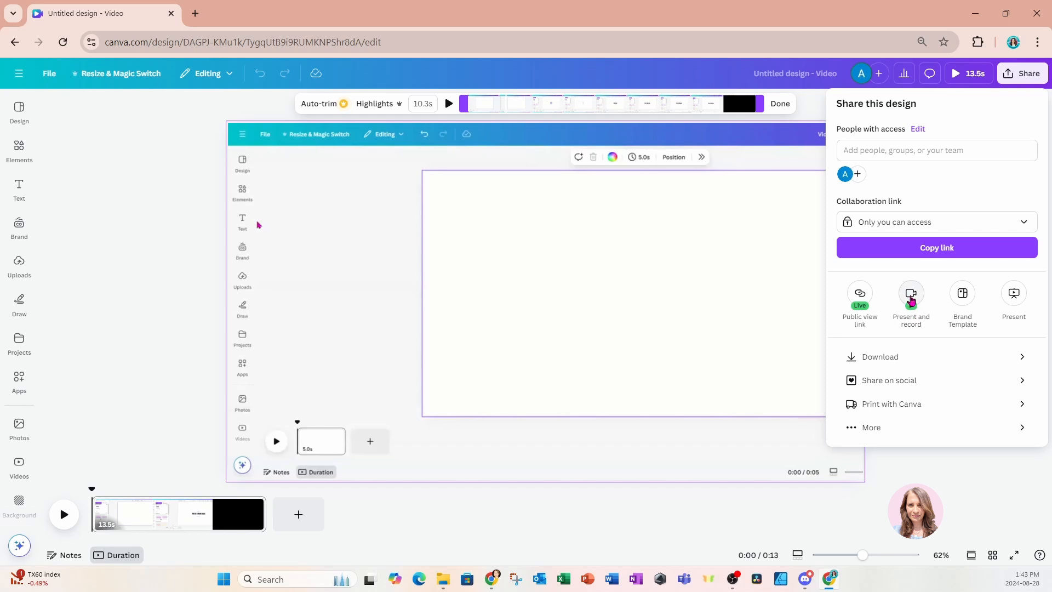
{"action": "left_click", "coordinate": [911, 296]}
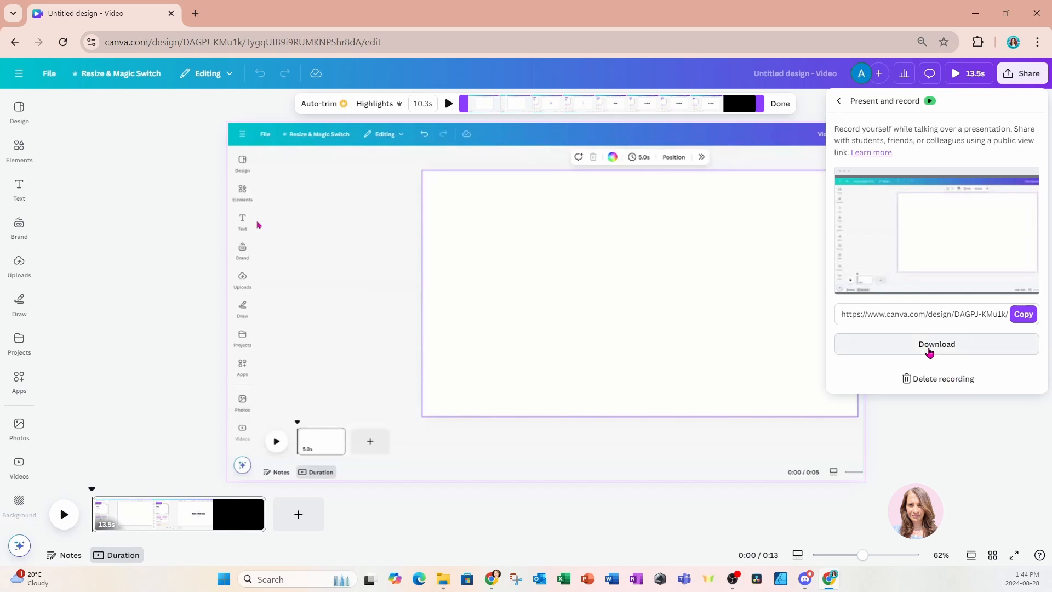
{"action": "left_click", "coordinate": [793, 441]}
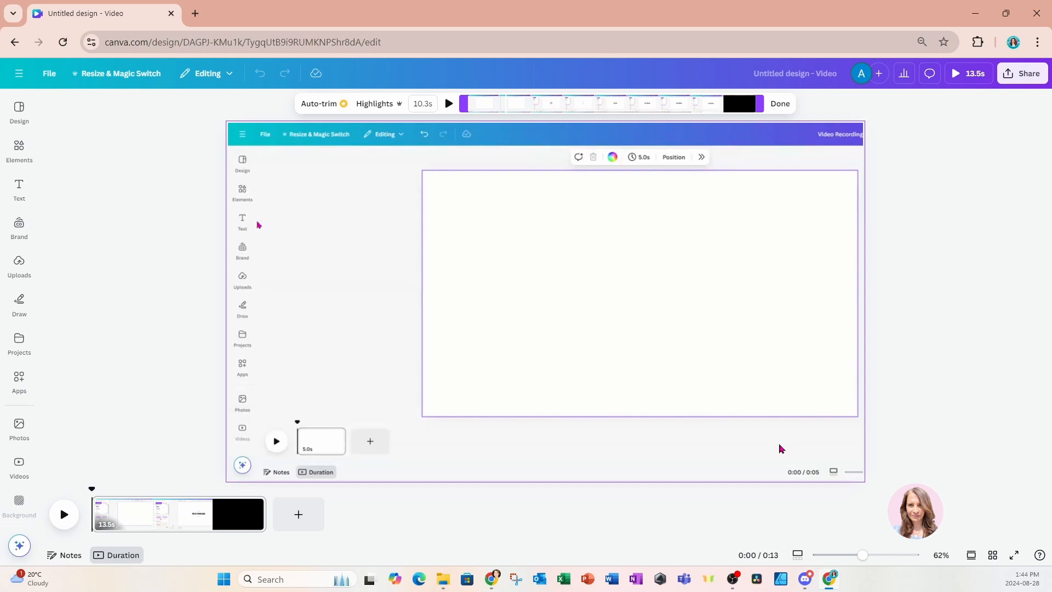
Add the uploaded audio "Recording Aug 28, 2024, 1:42 PM" to the timeline and play it with the video.
{"action": "left_click", "coordinate": [19, 274]}
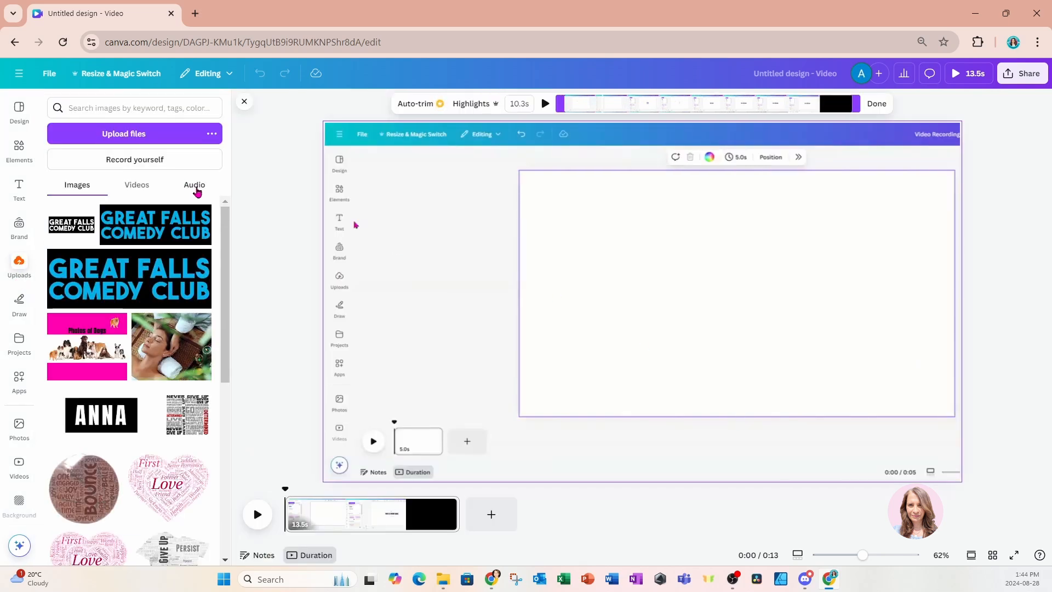
{"action": "left_click", "coordinate": [196, 188]}
{"action": "mouse_move", "coordinate": [162, 225]}
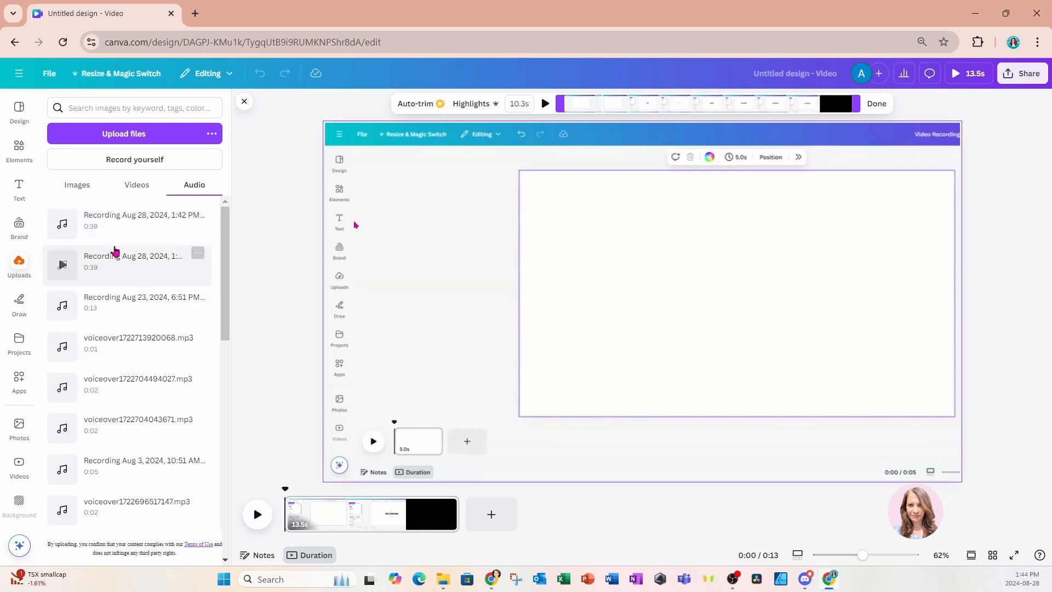
{"action": "left_click", "coordinate": [121, 225]}
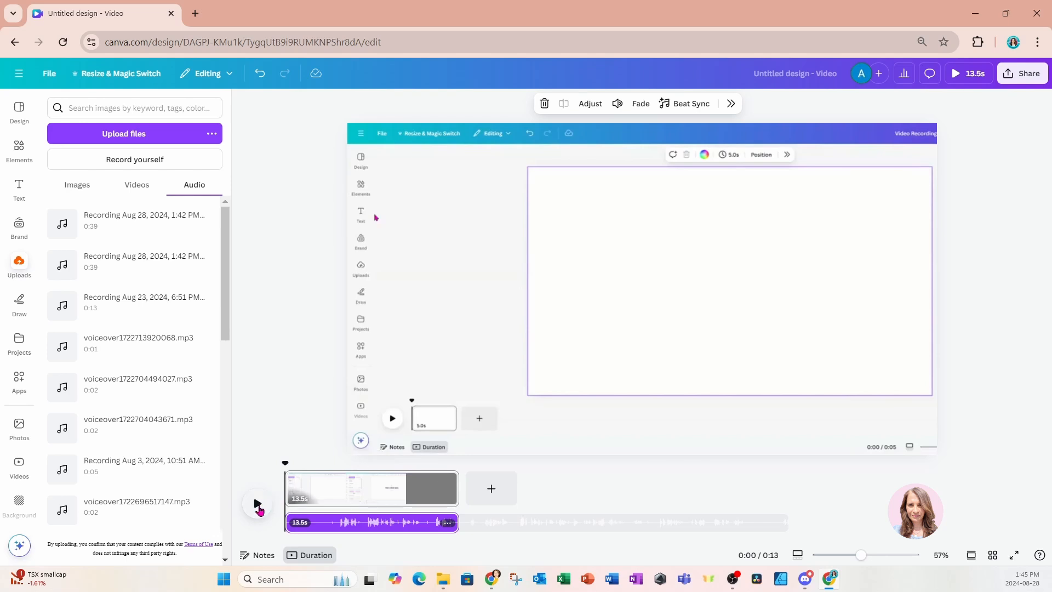
{"action": "left_click", "coordinate": [259, 508]}
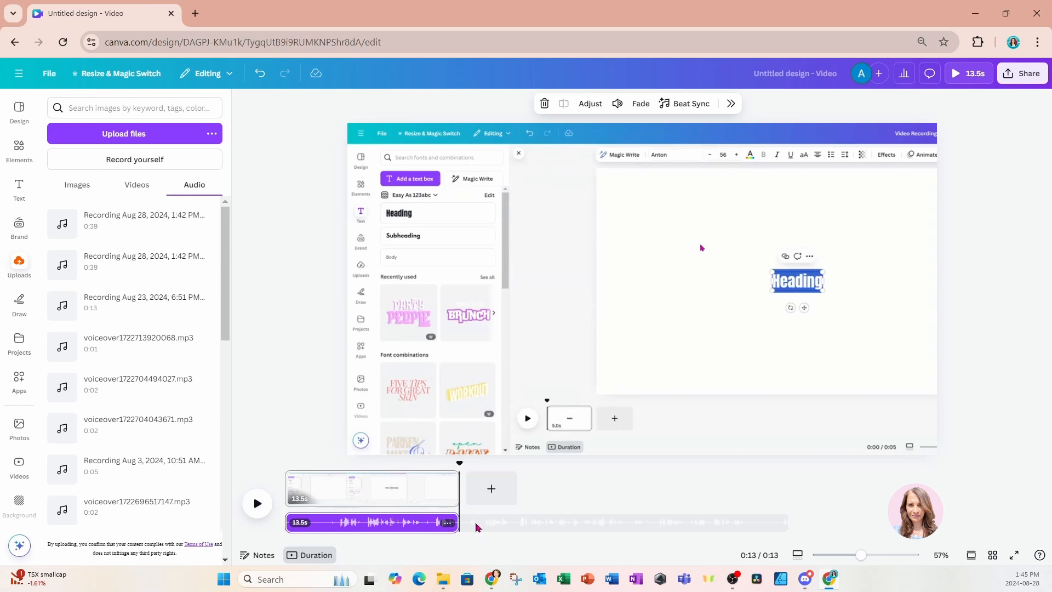
Add a blank second page after the video and extend its duration to 24.0 seconds.
{"action": "left_click", "coordinate": [491, 488]}
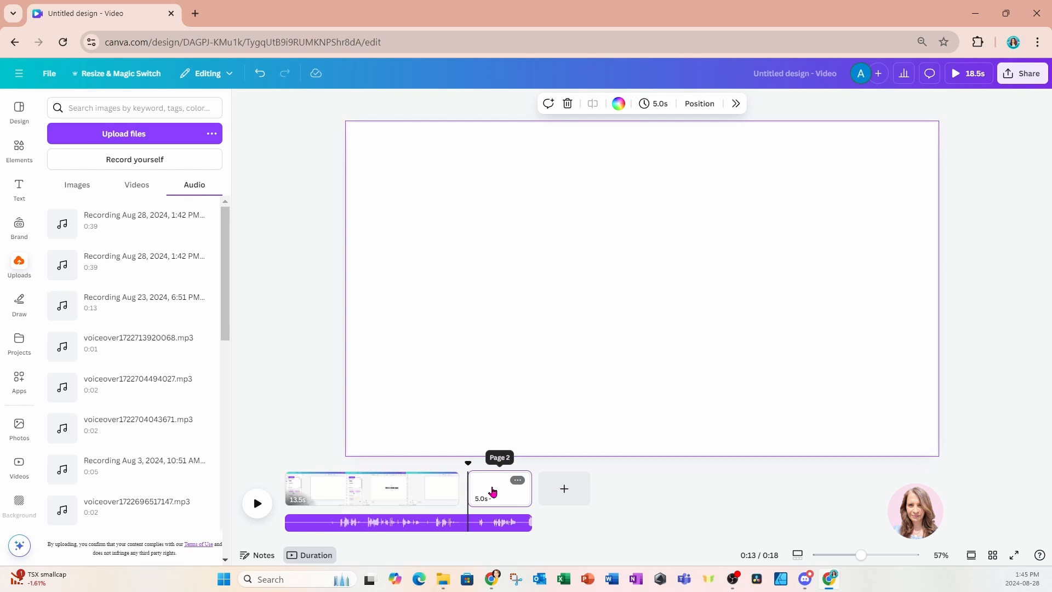
{"action": "left_click_drag", "start_coordinate": [530, 490], "coordinate": [775, 496]}
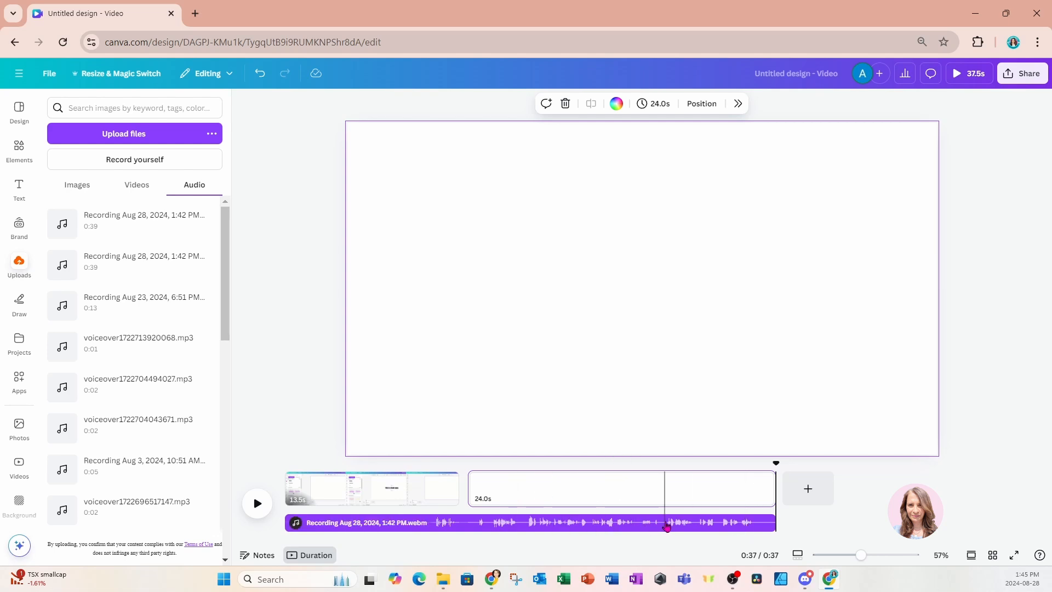
Slide the audio recording along the timeline to adjust its alignment with the video, and play back the result.
{"action": "left_click_drag", "start_coordinate": [667, 526], "coordinate": [599, 524]}
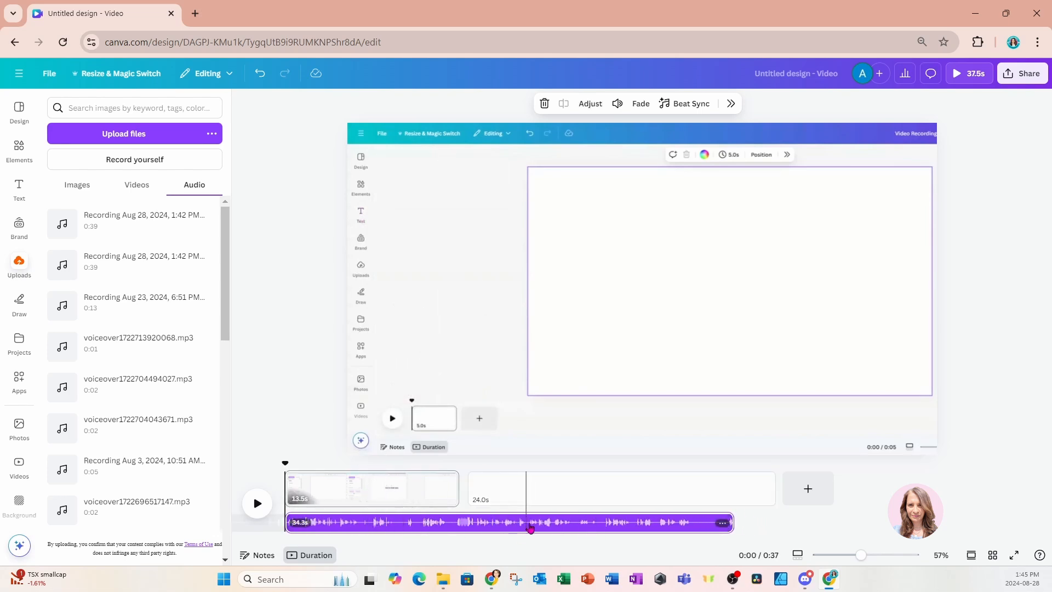
{"action": "left_click_drag", "start_coordinate": [545, 523], "coordinate": [486, 525]}
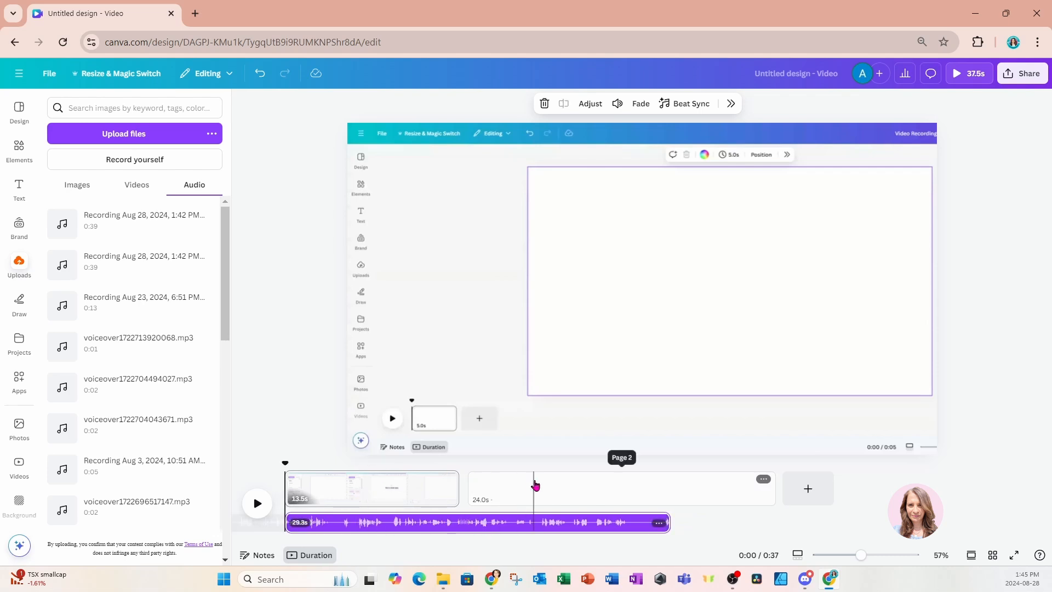
{"action": "left_click_drag", "start_coordinate": [415, 522], "coordinate": [477, 521]}
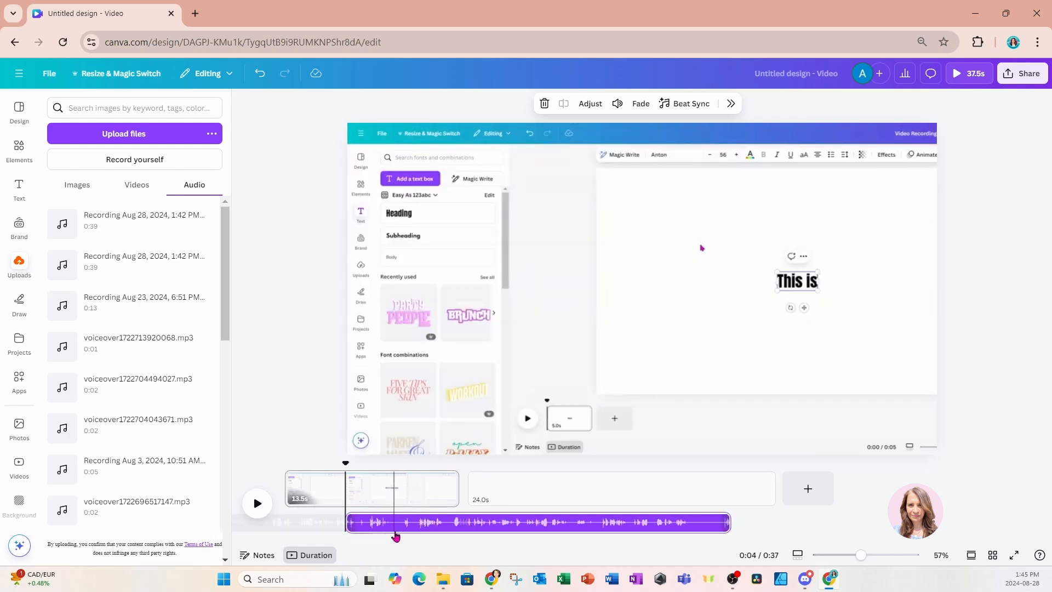
{"action": "left_click", "coordinate": [258, 503]}
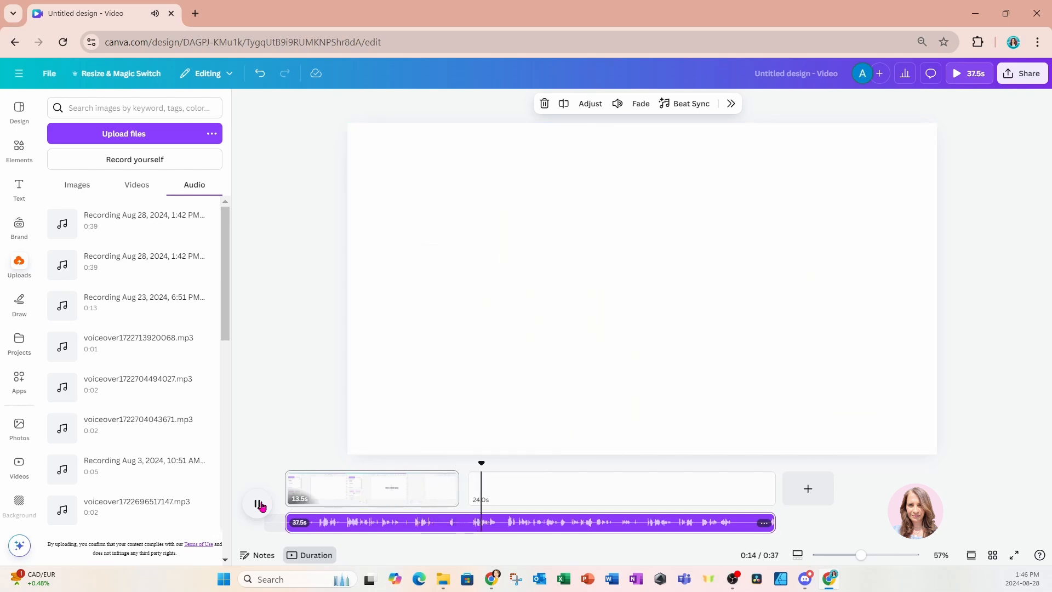
{"action": "left_click", "coordinate": [258, 504]}
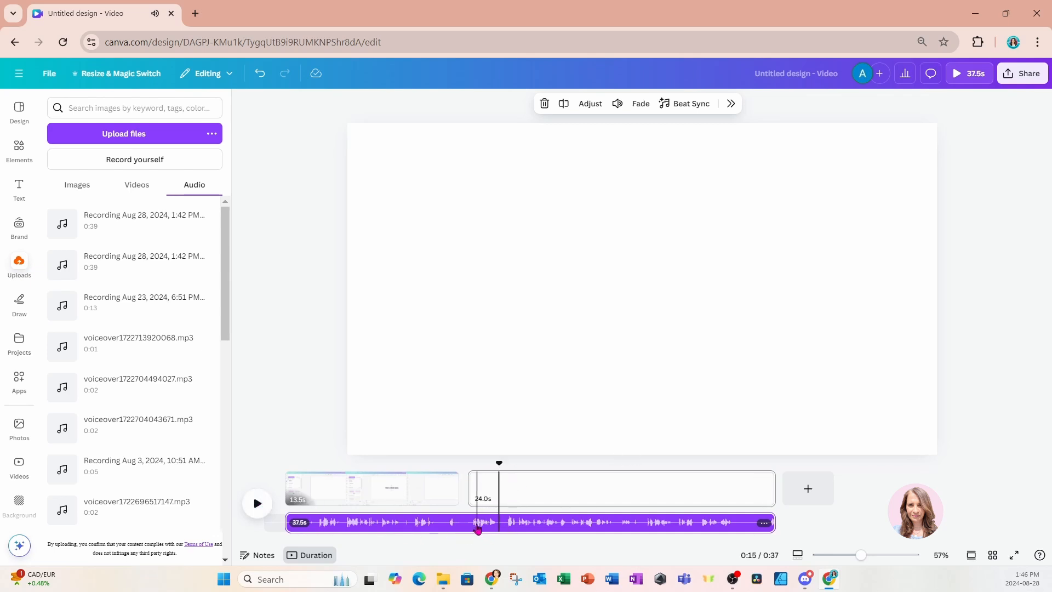
Split the audio recording at the start of the second page and delete the part beneath that page.
{"action": "left_click", "coordinate": [477, 527]}
{"action": "left_click_drag", "start_coordinate": [476, 465], "coordinate": [466, 472]}
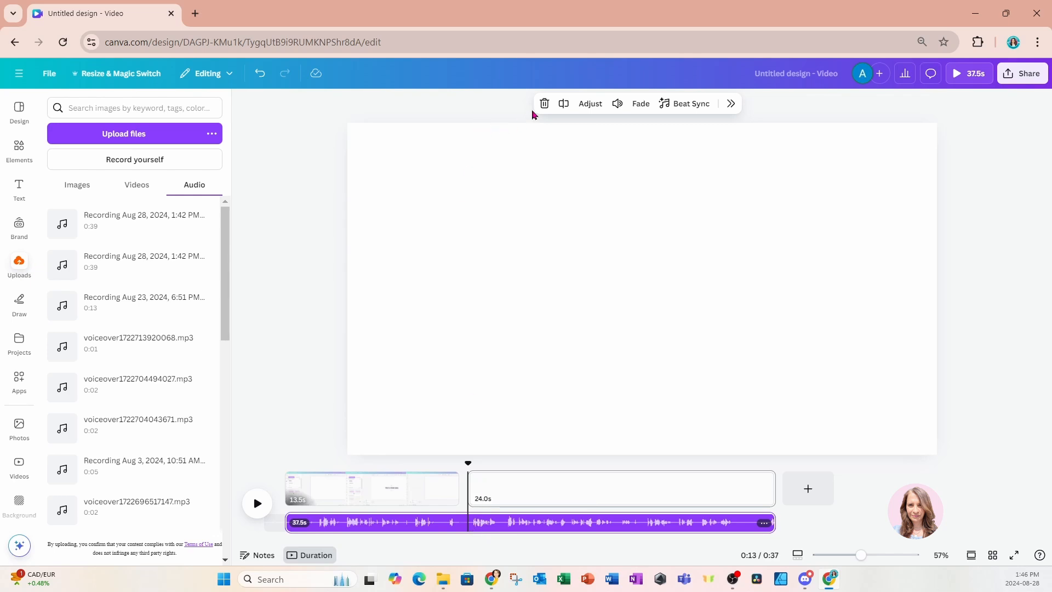
{"action": "left_click", "coordinate": [567, 102]}
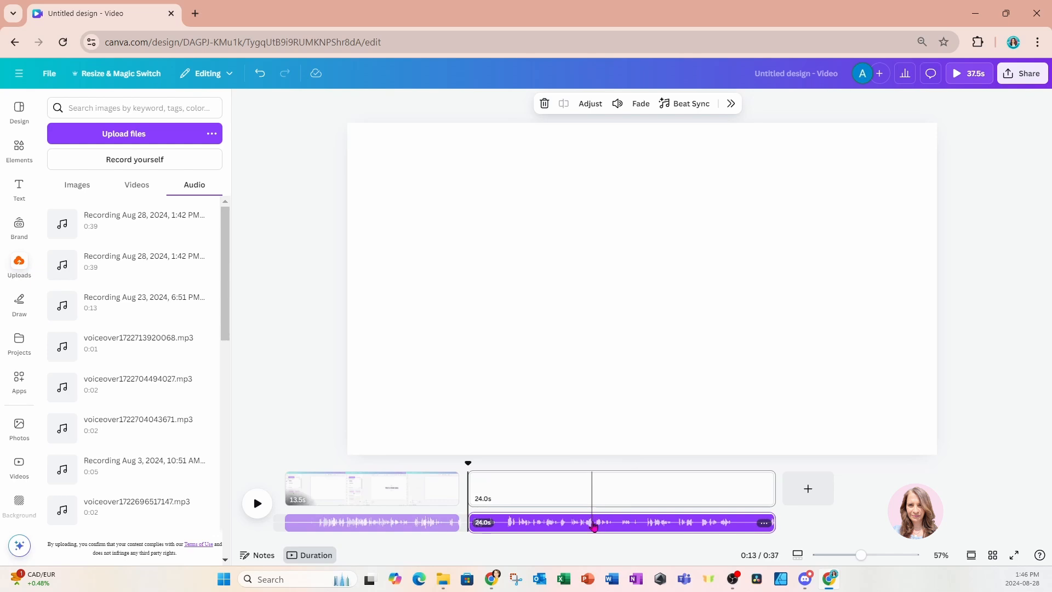
{"action": "left_click", "coordinate": [594, 524]}
{"action": "left_click", "coordinate": [573, 525]}
{"action": "key", "text": "Delete"}
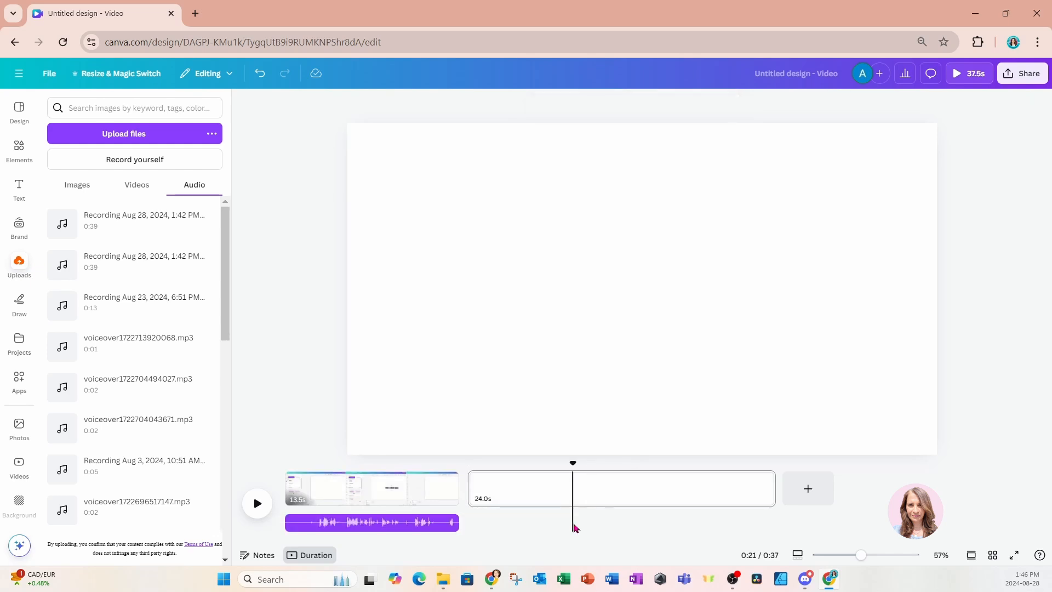
{"action": "left_click", "coordinate": [331, 526]}
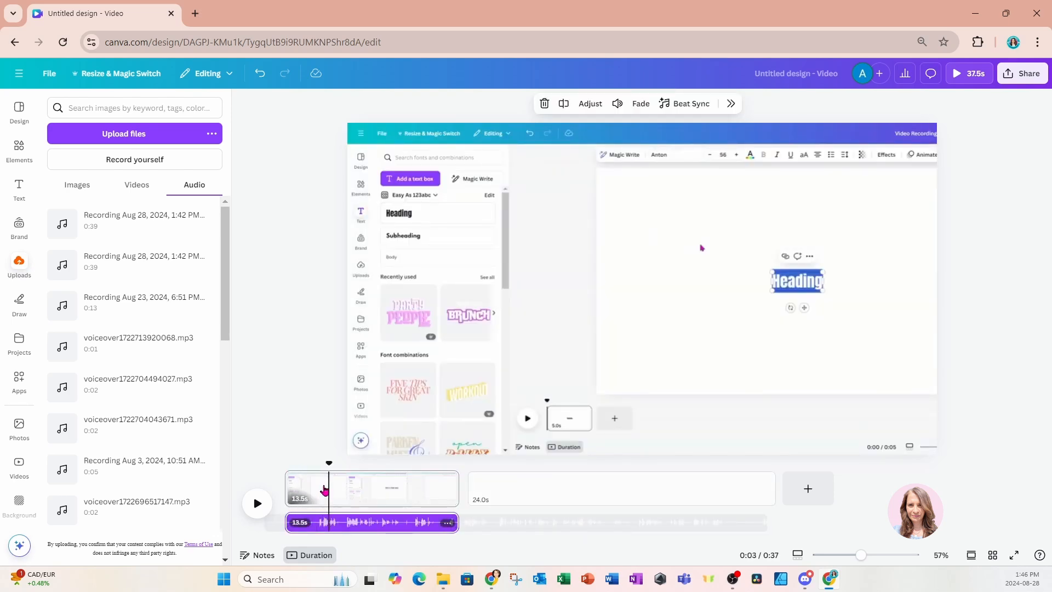
Split the audio recording at about 2.3 seconds, delete the opening part, and slide the remaining clip to the start of the video.
{"action": "left_click", "coordinate": [316, 470]}
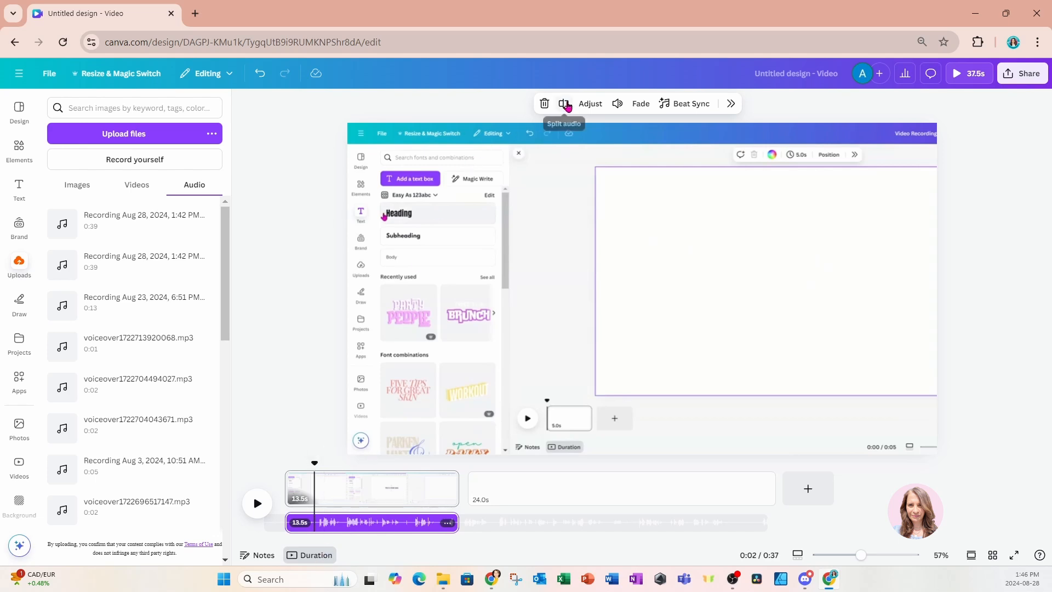
{"action": "left_click", "coordinate": [566, 104]}
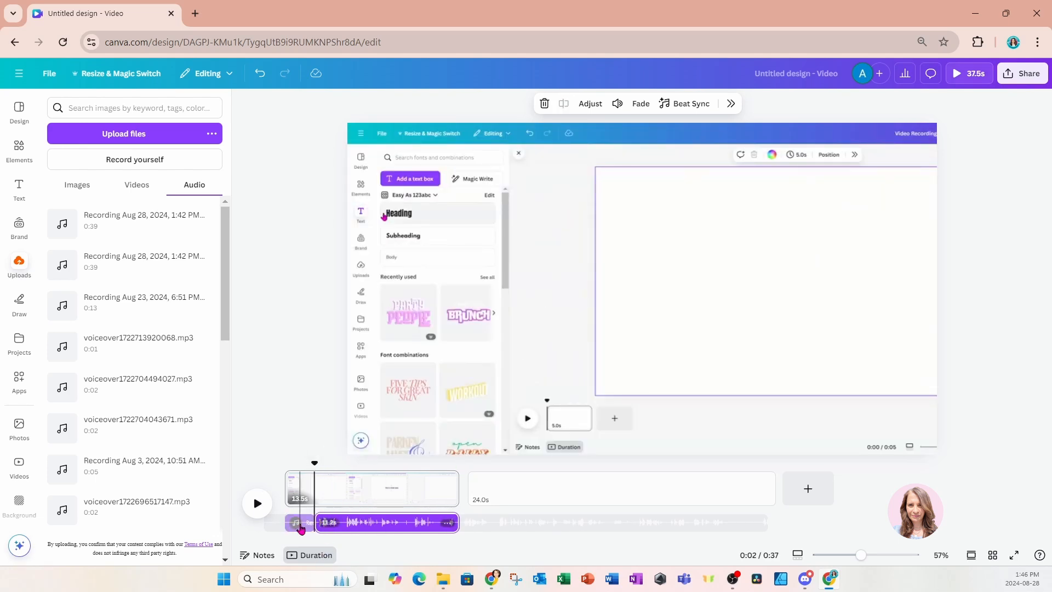
{"action": "left_click", "coordinate": [303, 528]}
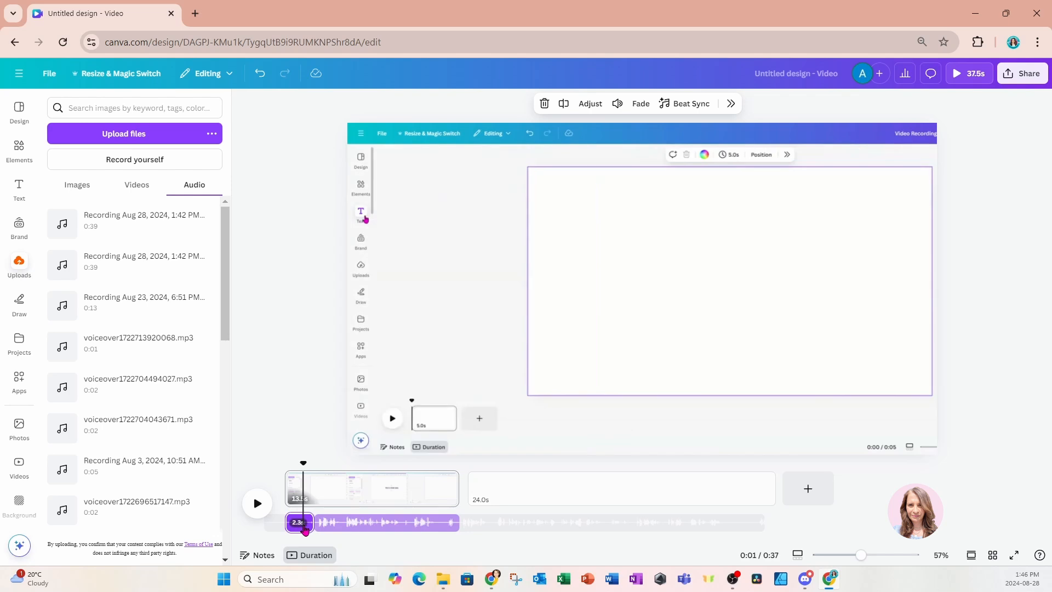
{"action": "key", "text": "Delete"}
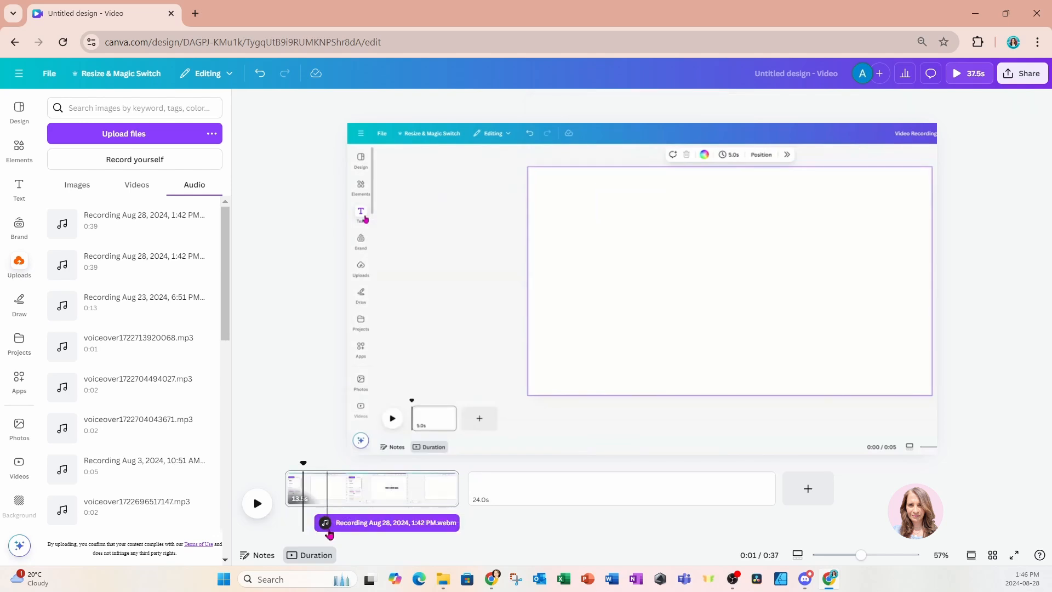
{"action": "left_click_drag", "start_coordinate": [341, 523], "coordinate": [313, 523]}
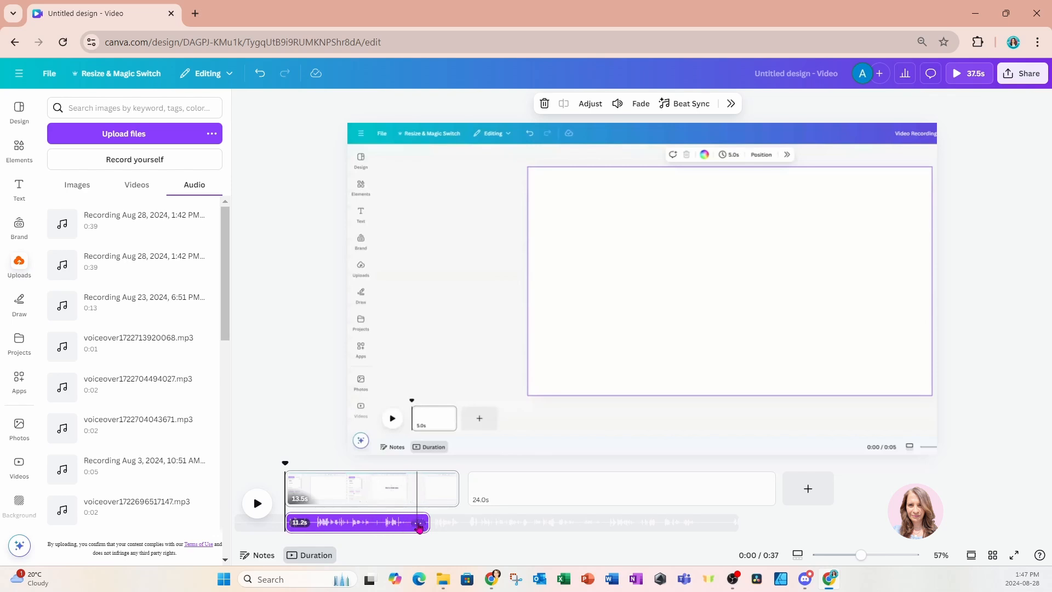
{"action": "left_click", "coordinate": [419, 523]}
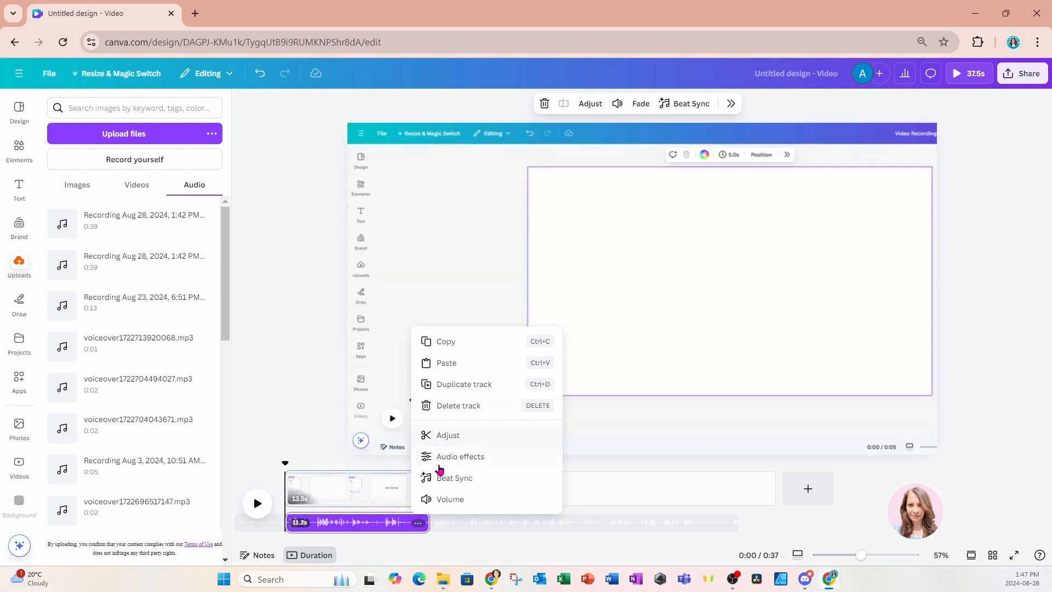
{"action": "right_click", "coordinate": [352, 524]}
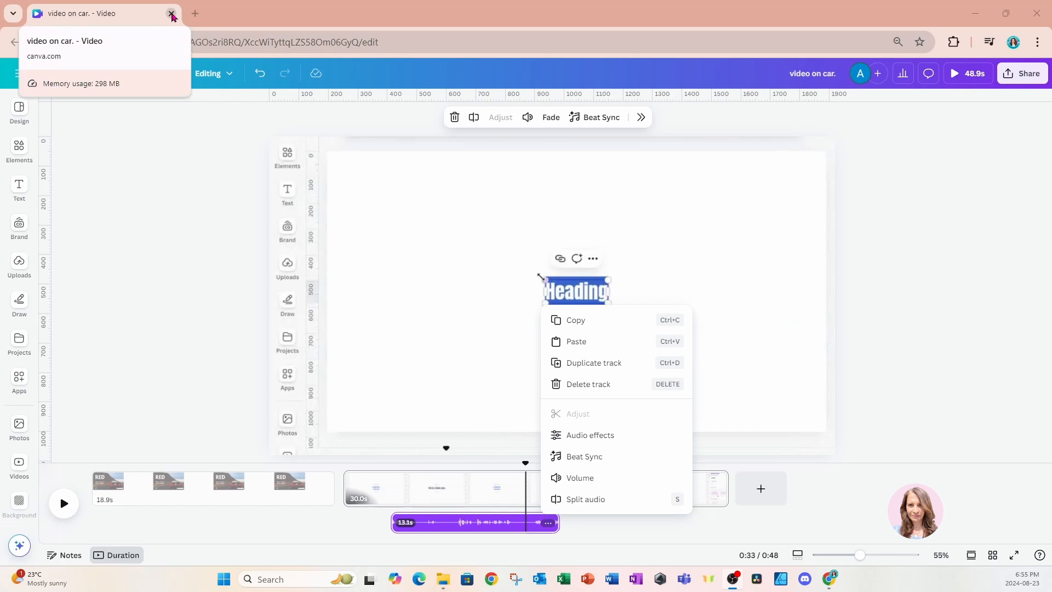
Leave the "video on car." design and create a new blank video design.
{"action": "left_click", "coordinate": [172, 15]}
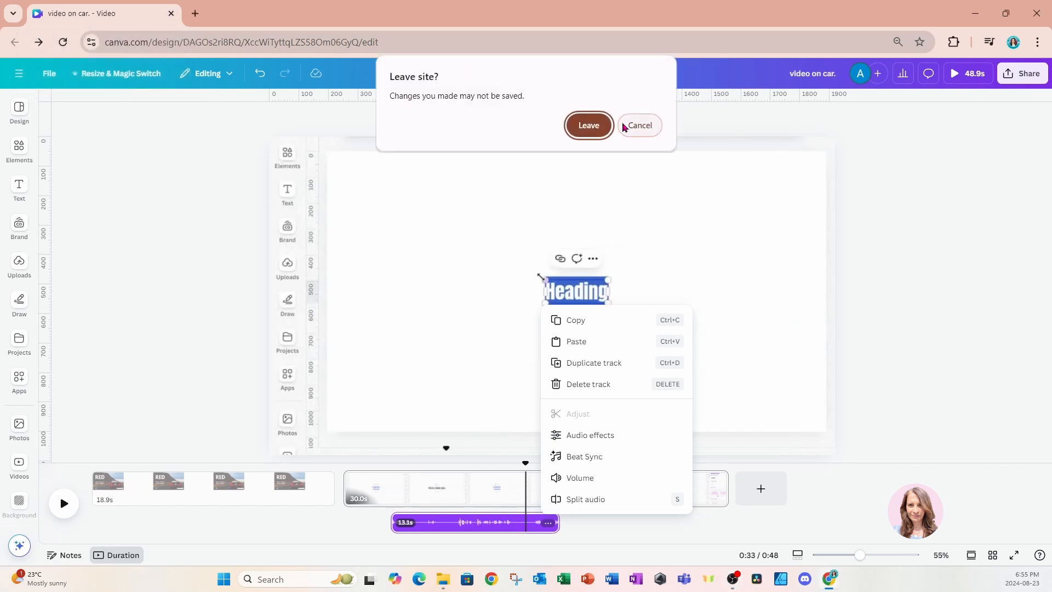
{"action": "left_click", "coordinate": [589, 126]}
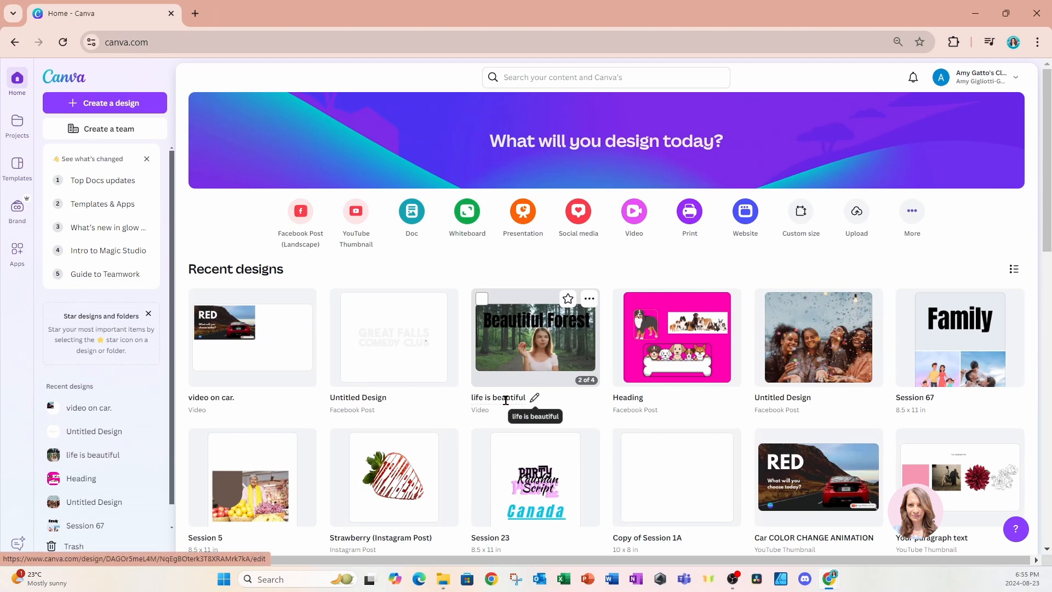
{"action": "left_click", "coordinate": [633, 211]}
{"action": "left_click", "coordinate": [430, 165]}
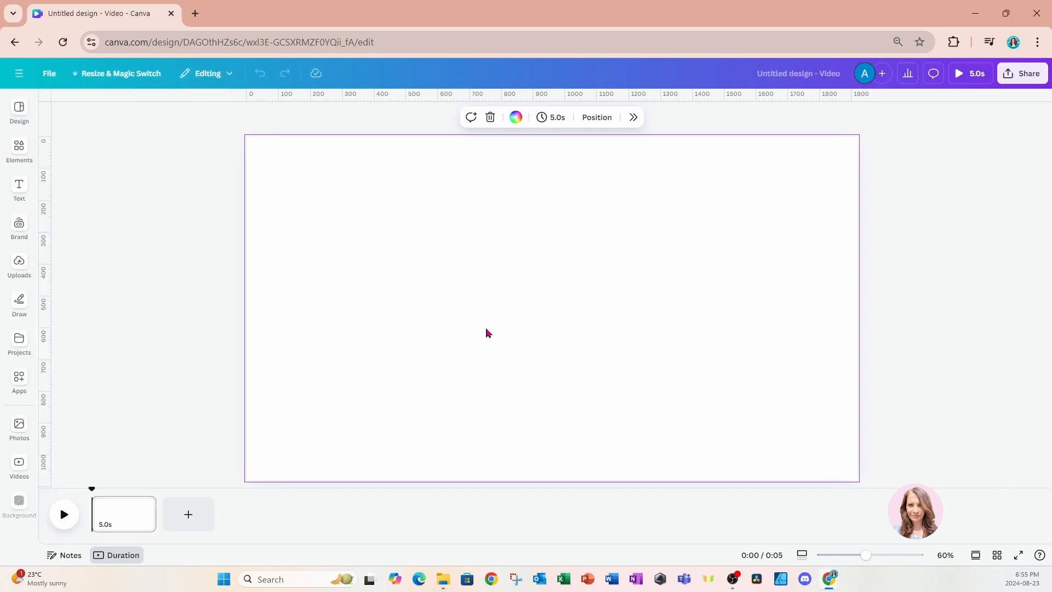
Search the elements for "FOREST", add the sunlit forest photo, and set it as the page background.
{"action": "left_click", "coordinate": [19, 145]}
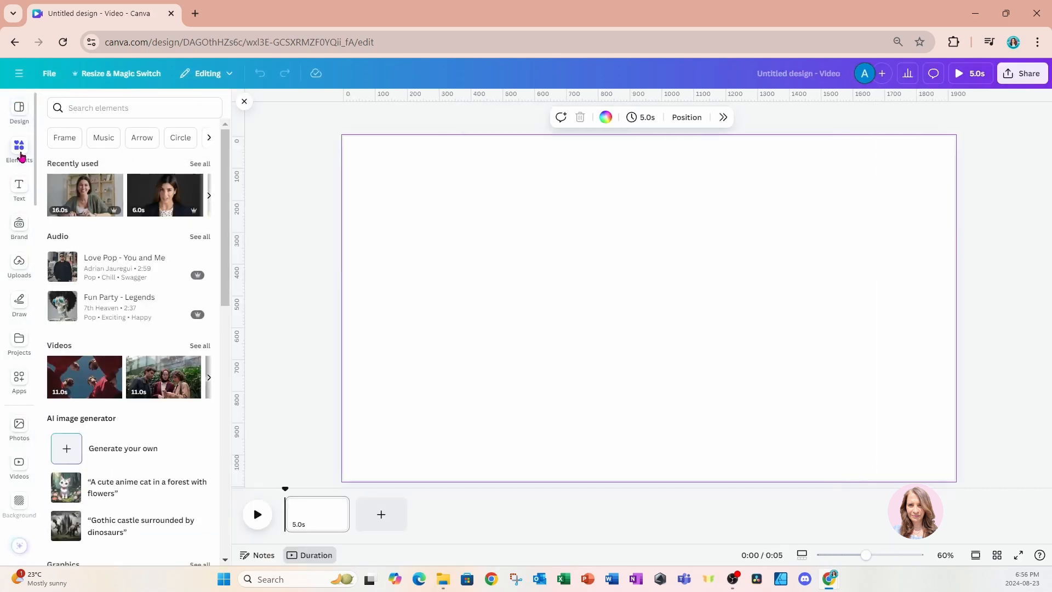
{"action": "left_click", "coordinate": [77, 107]}
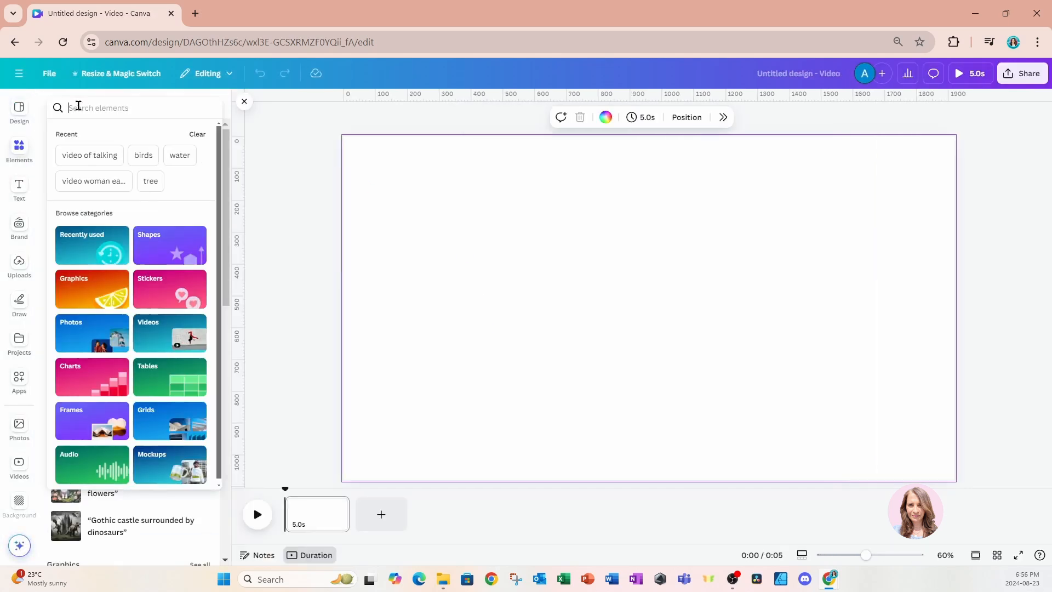
{"action": "type", "text": "FOREST"}
{"action": "key", "text": "Return"}
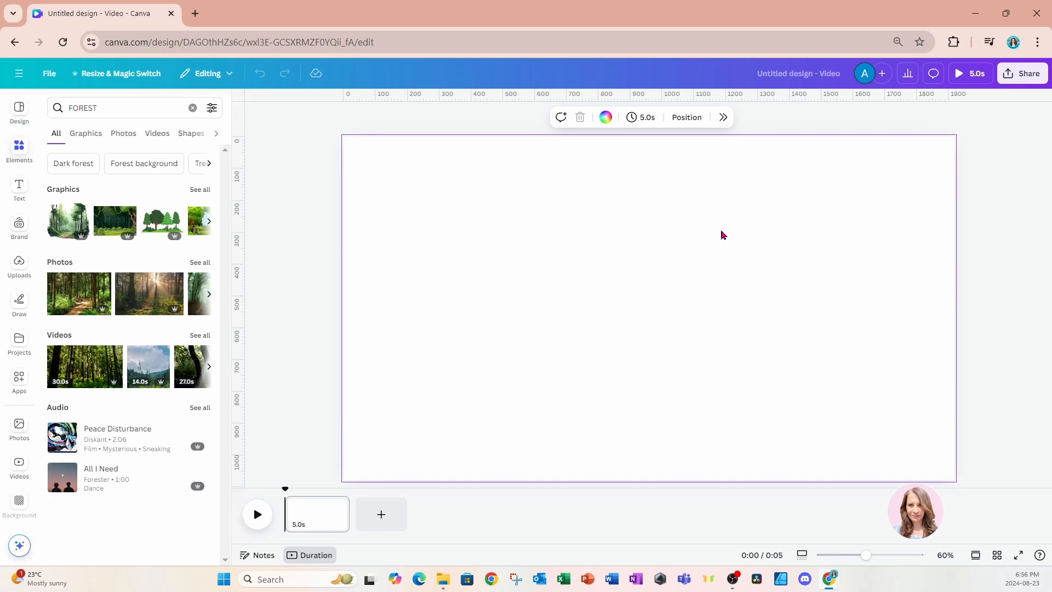
{"action": "left_click", "coordinate": [132, 303]}
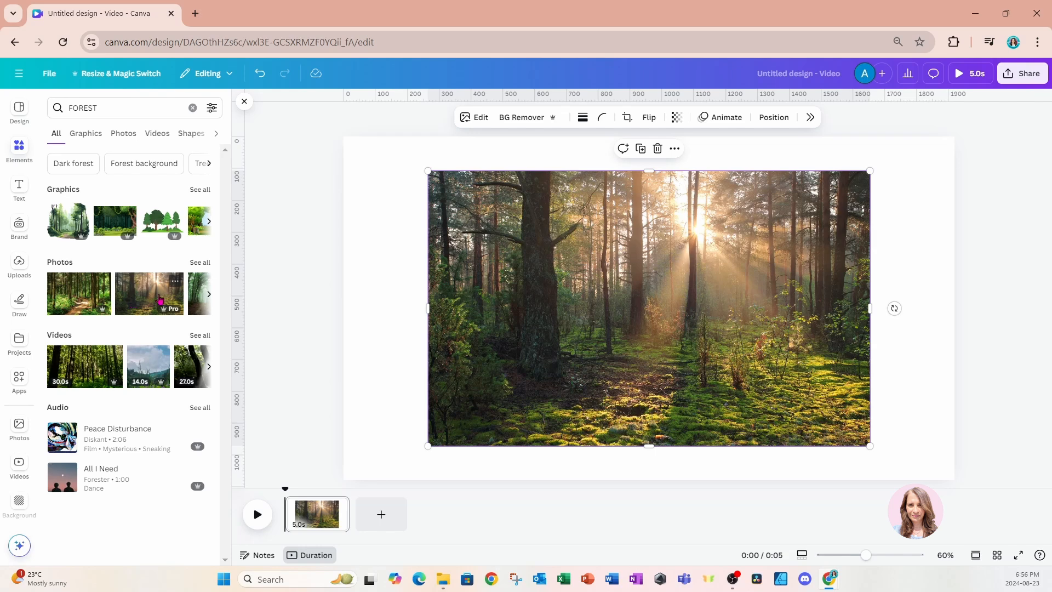
{"action": "right_click", "coordinate": [566, 252]}
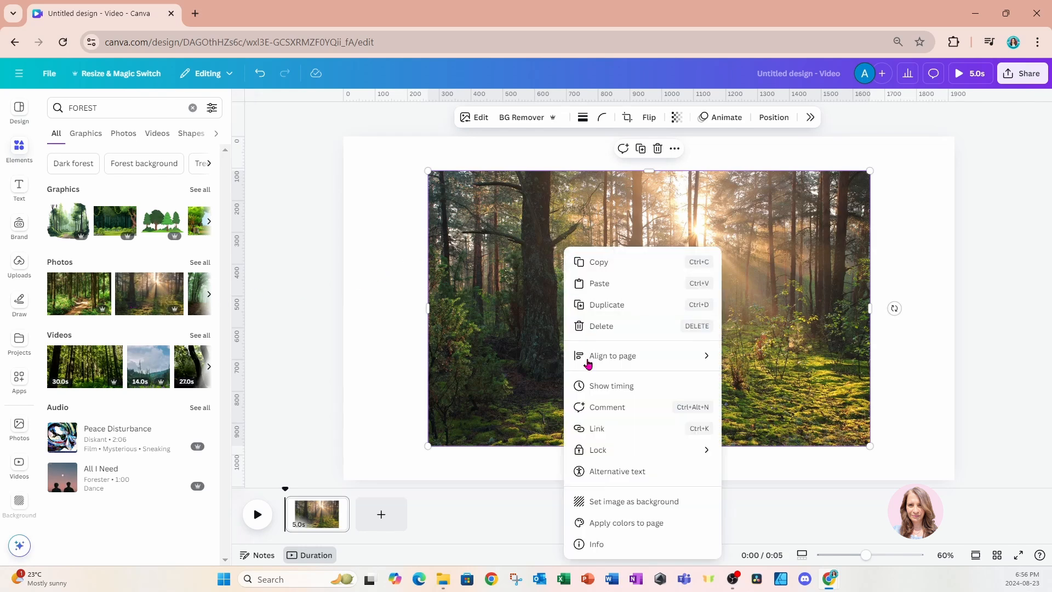
{"action": "left_click", "coordinate": [602, 502]}
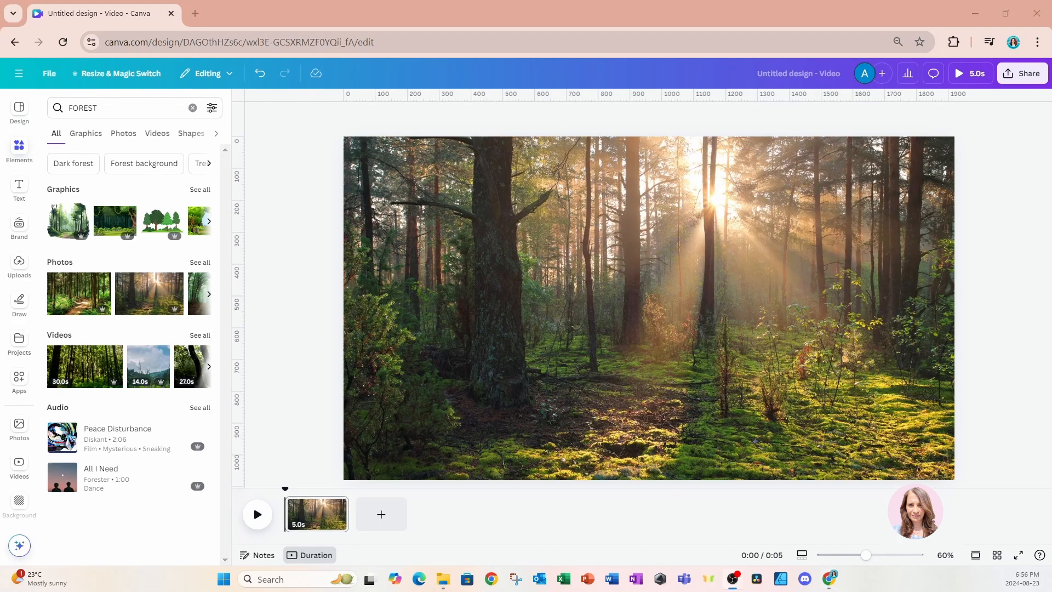
Add a heading to the forest page with the text "The Forest".
{"action": "left_click", "coordinate": [18, 188]}
{"action": "left_click", "coordinate": [56, 188]}
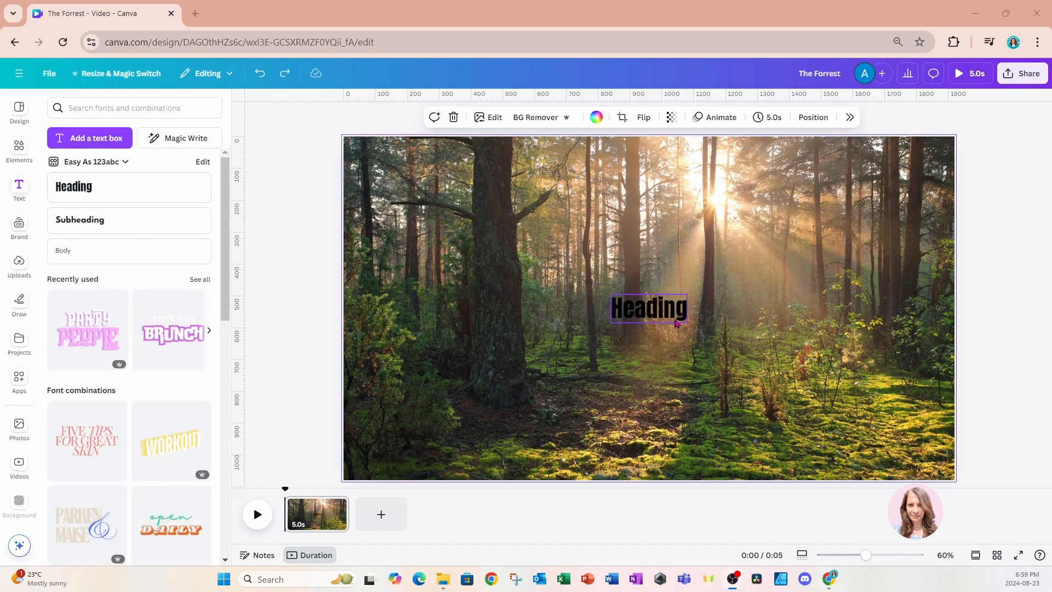
{"action": "double_click", "coordinate": [675, 309]}
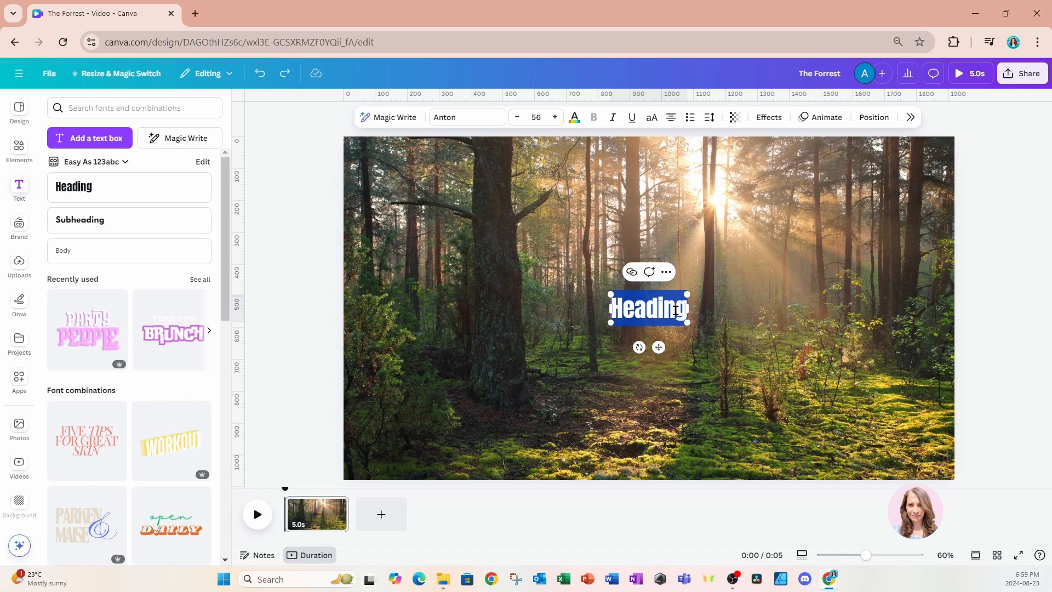
{"action": "type", "text": "The Forest"}
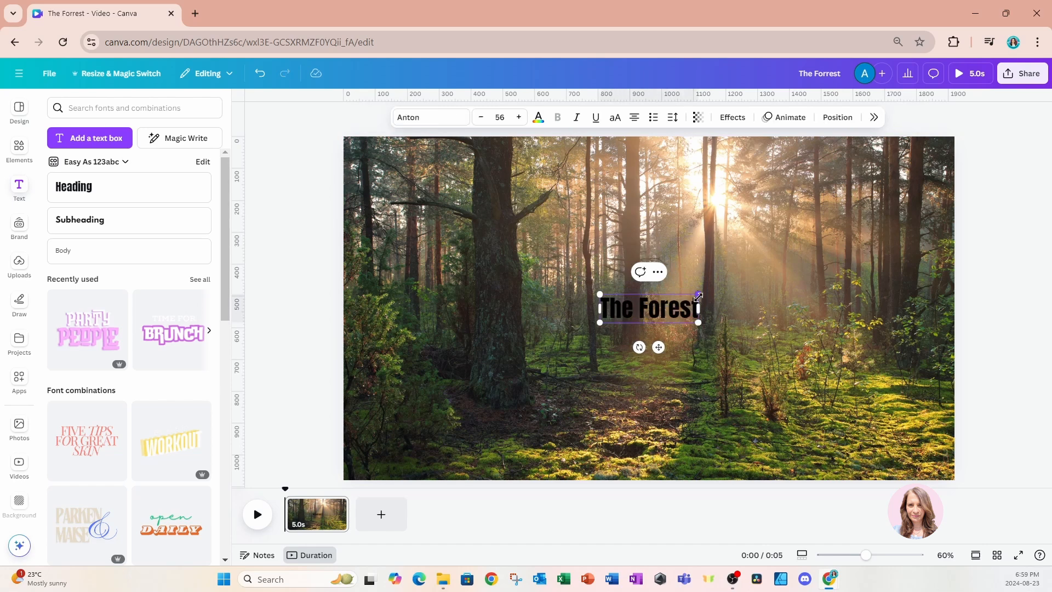
Enlarge "The Forest" heading to about font size 291 and center it in the upper half of the page.
{"action": "left_click_drag", "start_coordinate": [699, 297], "coordinate": [881, 241]}
{"action": "left_click_drag", "start_coordinate": [600, 323], "coordinate": [371, 389]}
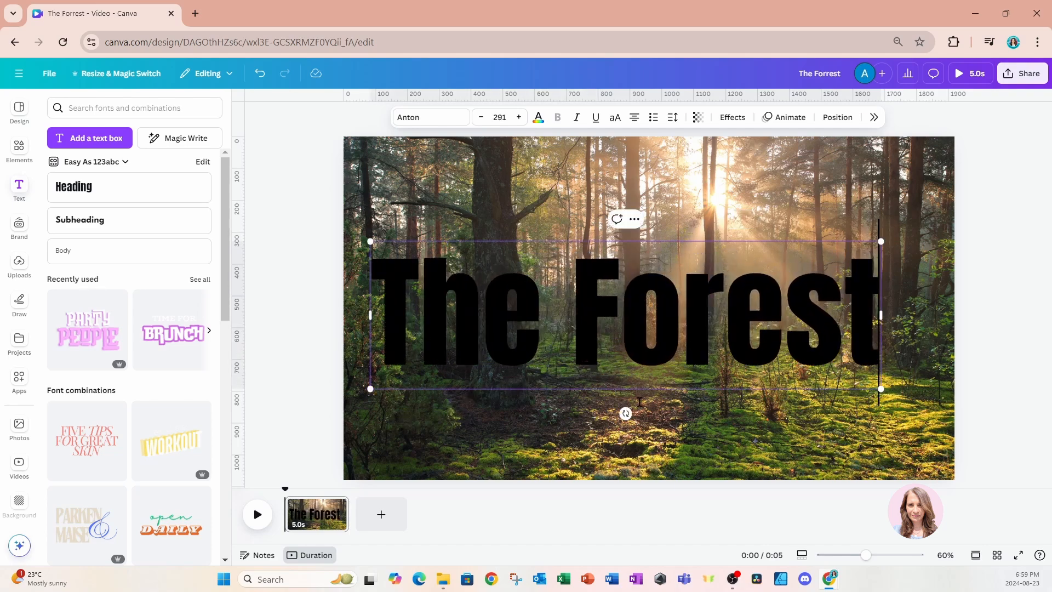
{"action": "left_click", "coordinate": [679, 384]}
{"action": "left_click_drag", "start_coordinate": [684, 366], "coordinate": [700, 311]}
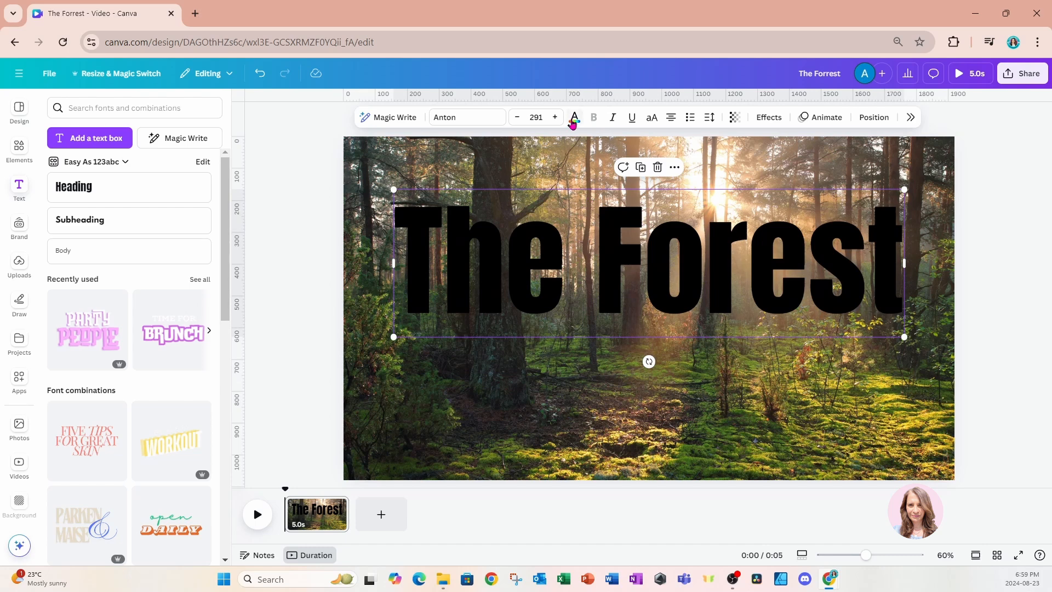
Change the color of "The Forest" heading to white.
{"action": "left_click", "coordinate": [573, 119]}
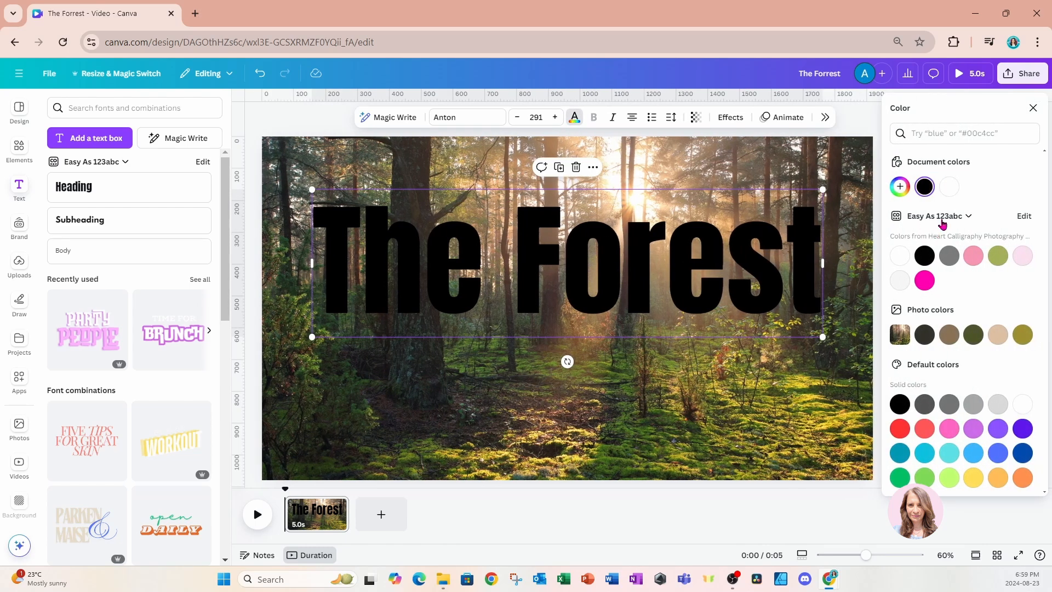
{"action": "left_click", "coordinate": [949, 187]}
{"action": "left_click", "coordinate": [821, 394]}
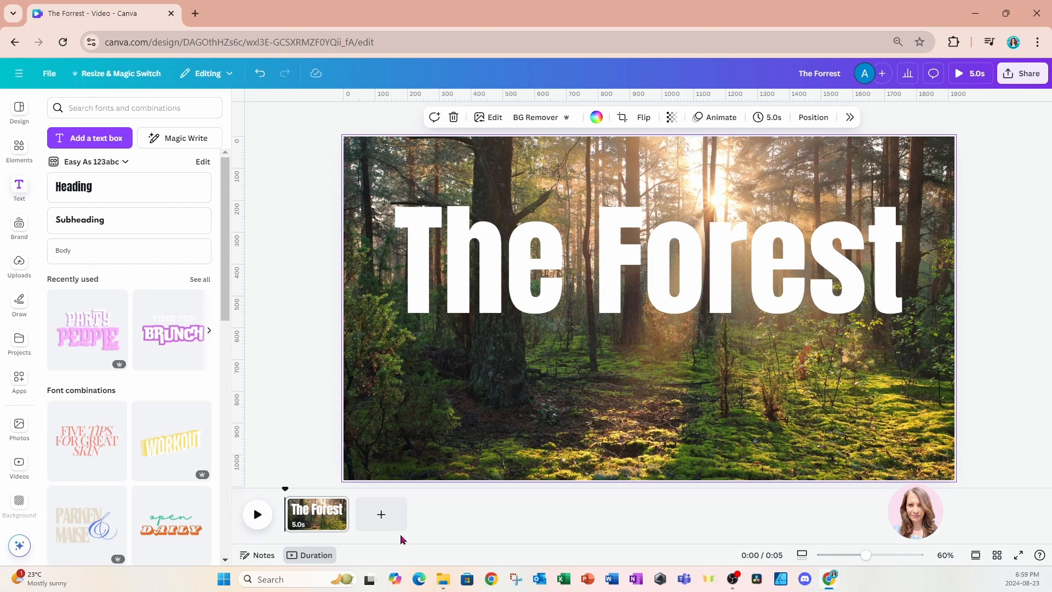
Add a second page, insert the 31.0-second forest hills video from the FOREST results, and set it as the background.
{"action": "left_click", "coordinate": [385, 523]}
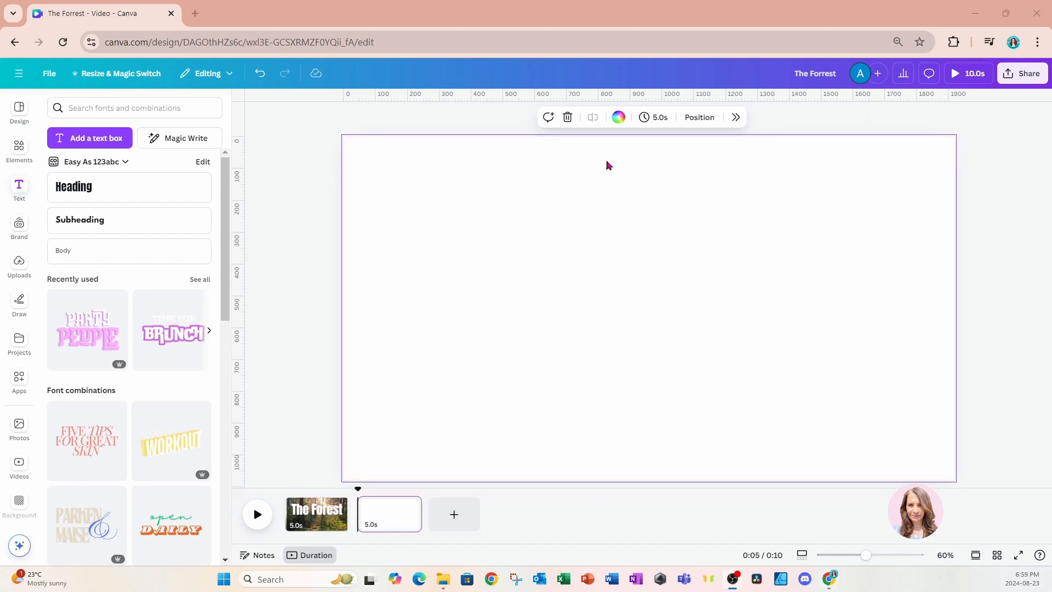
{"action": "left_click", "coordinate": [19, 150]}
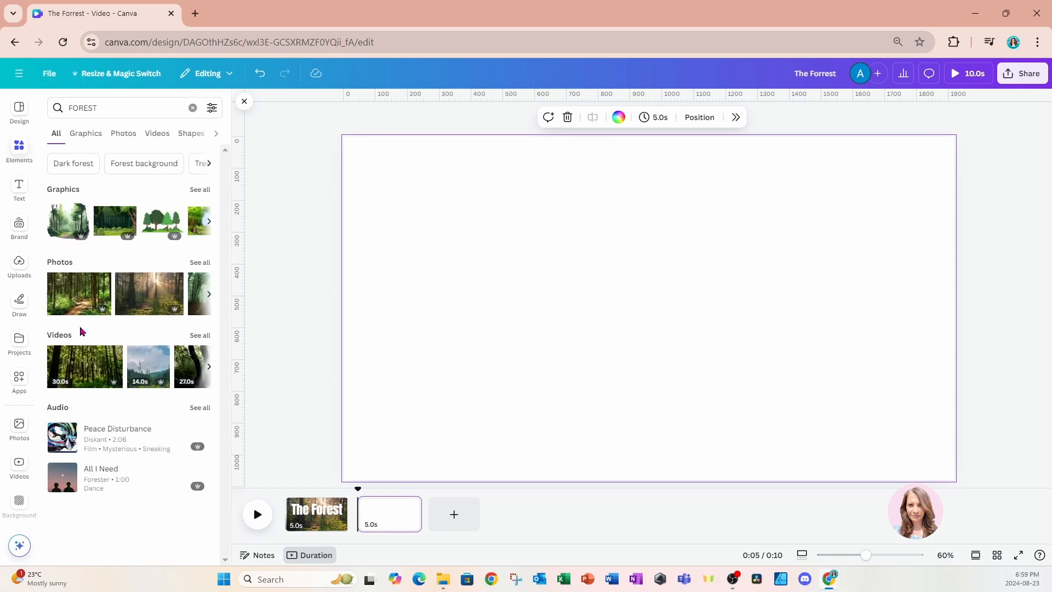
{"action": "left_click", "coordinate": [201, 336]}
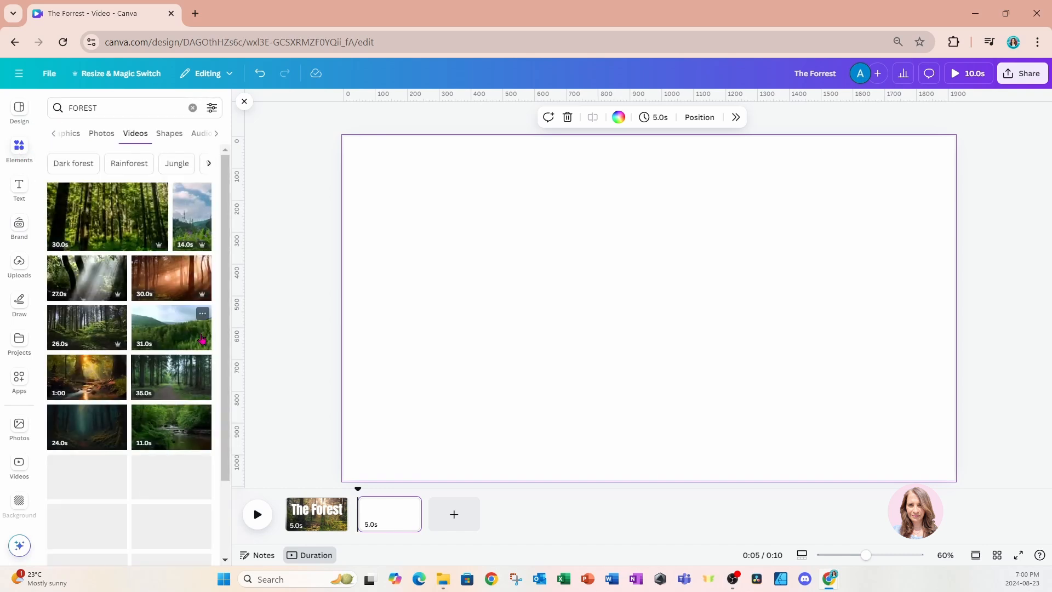
{"action": "left_click", "coordinate": [183, 336]}
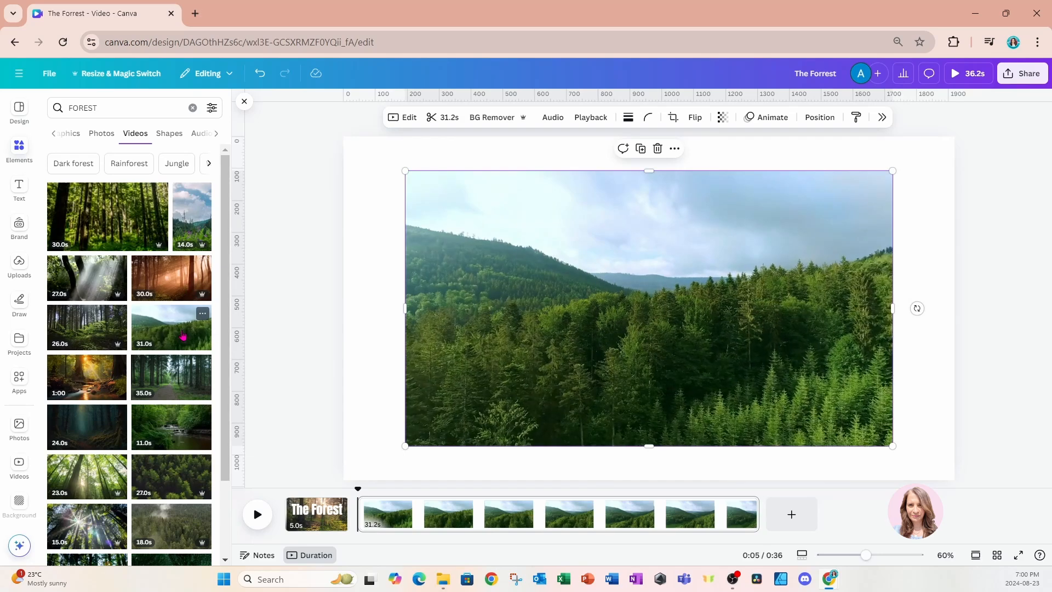
{"action": "right_click", "coordinate": [660, 252]}
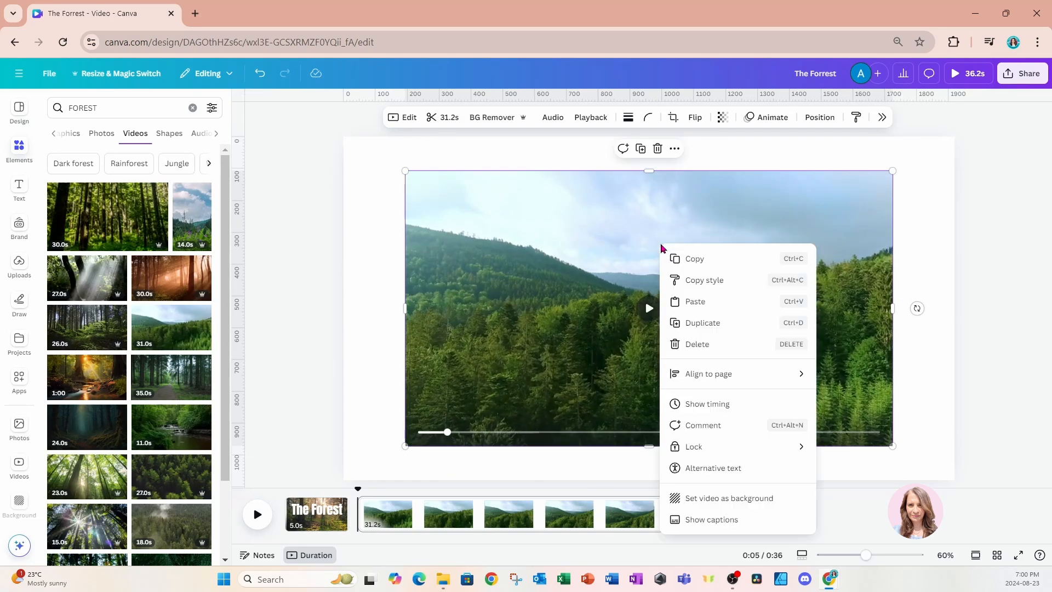
{"action": "left_click", "coordinate": [711, 499]}
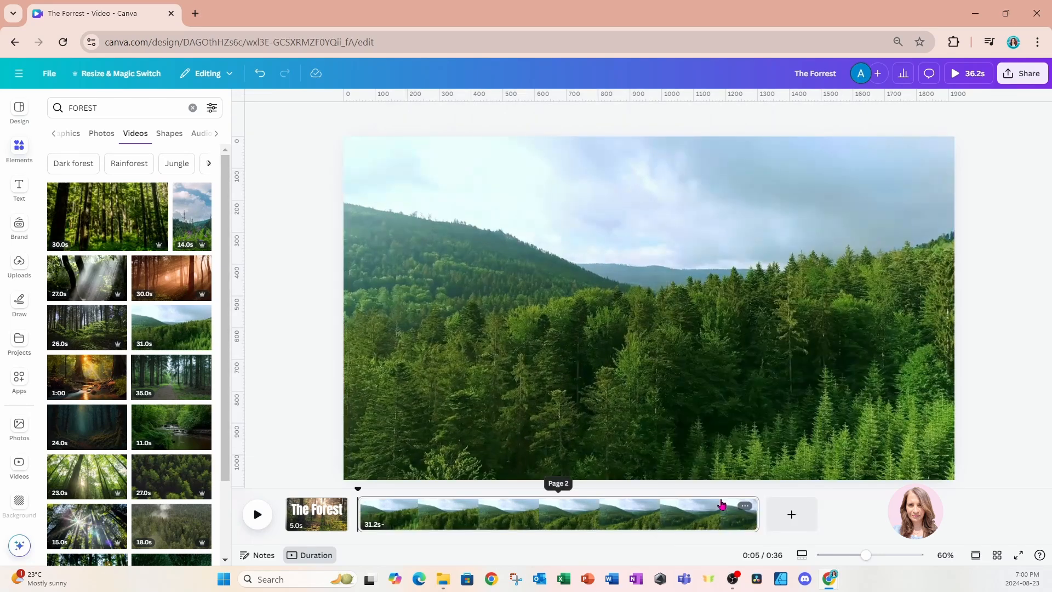
Play the forest background video on the second page to preview it.
{"action": "left_click", "coordinate": [742, 304]}
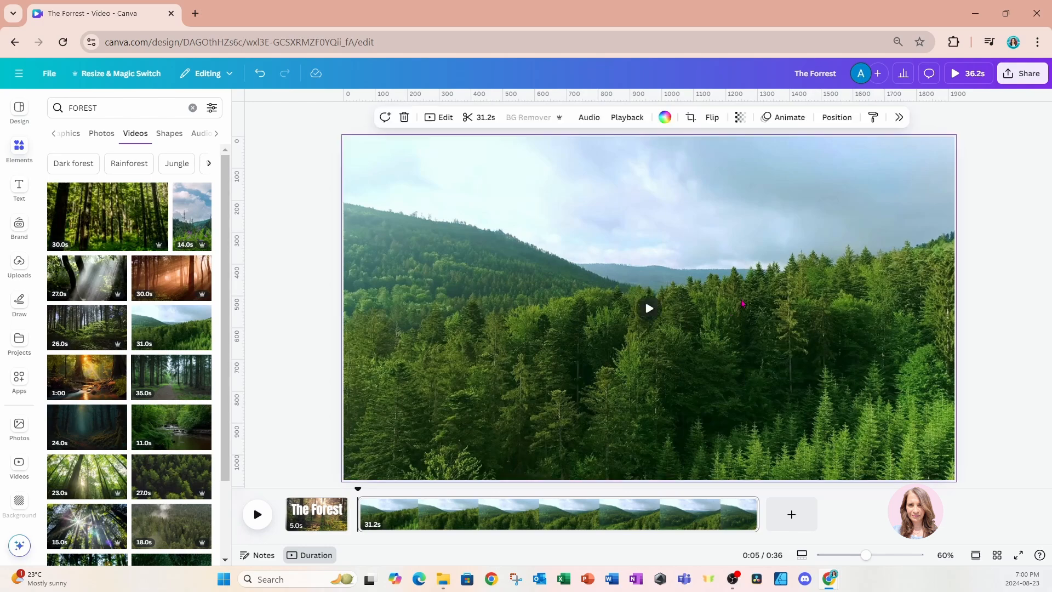
{"action": "left_click", "coordinate": [649, 308]}
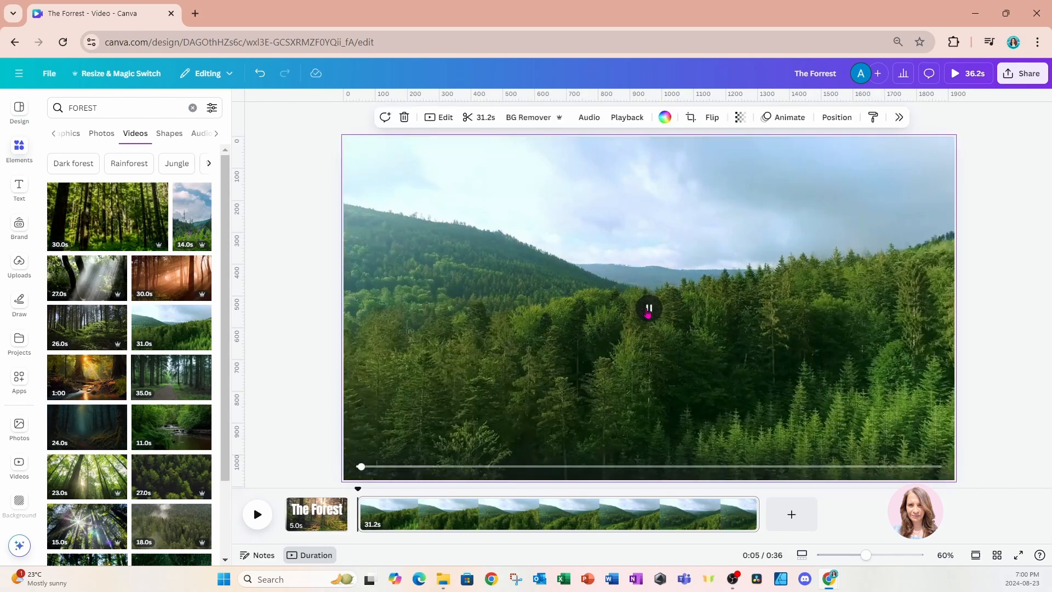
{"action": "left_click", "coordinate": [796, 320]}
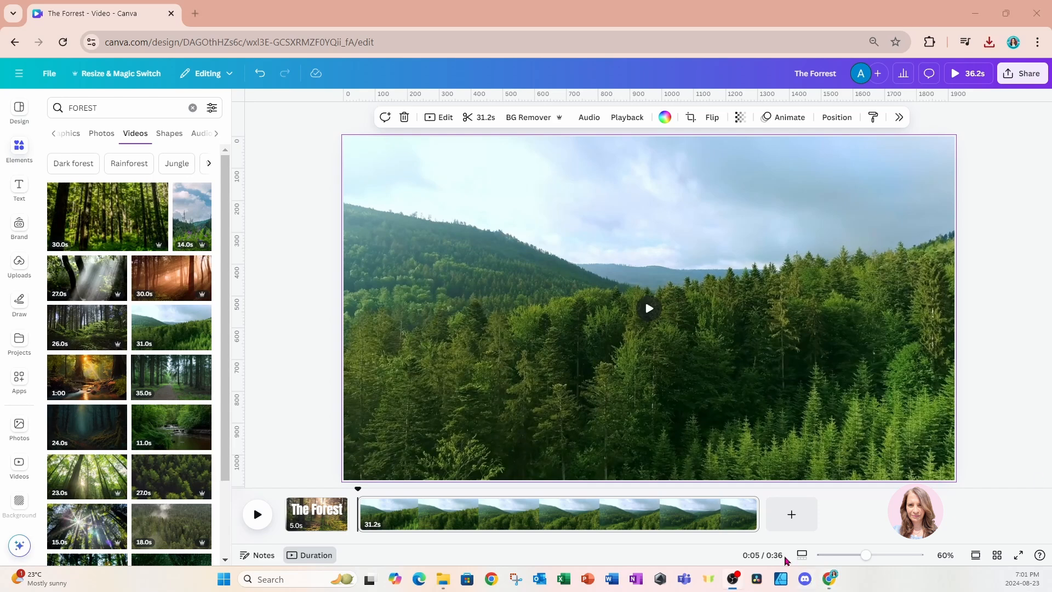
Add a third page and upload the video file "The Forrest" from the Downloads folder.
{"action": "left_click", "coordinate": [791, 515]}
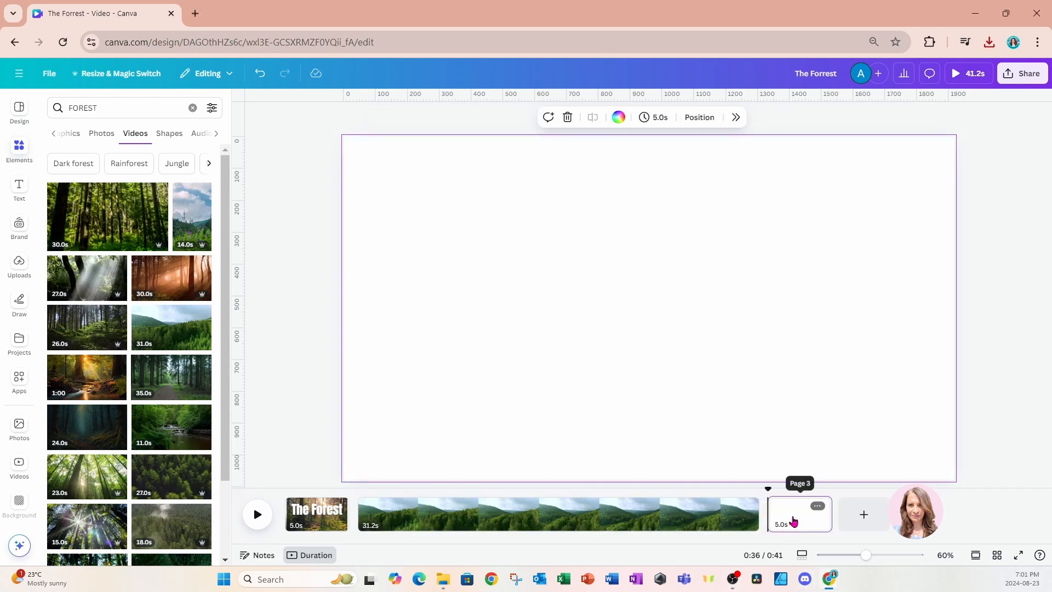
{"action": "left_click", "coordinate": [19, 263]}
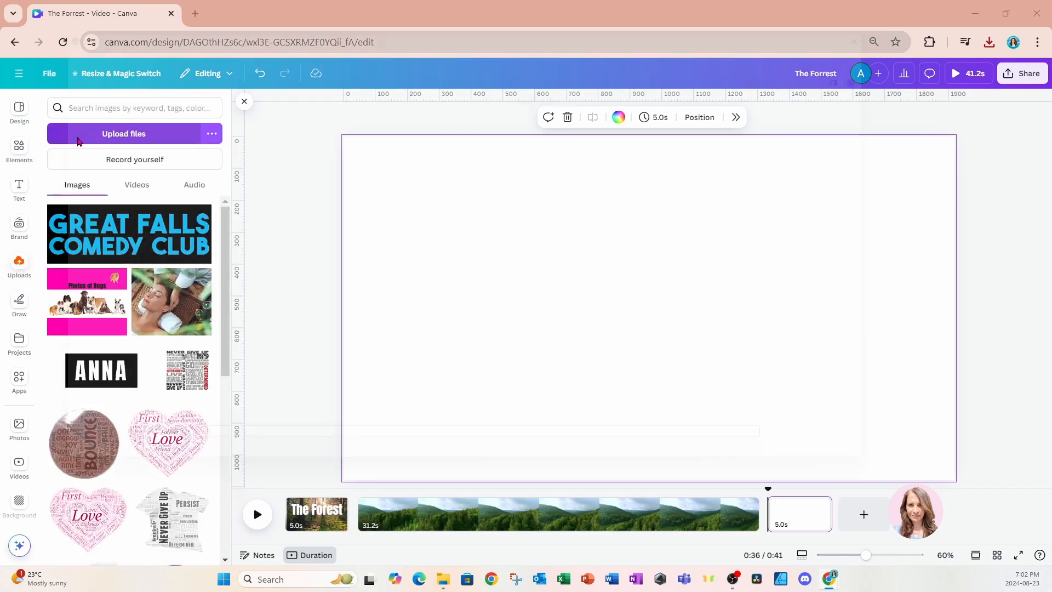
{"action": "left_click", "coordinate": [80, 137]}
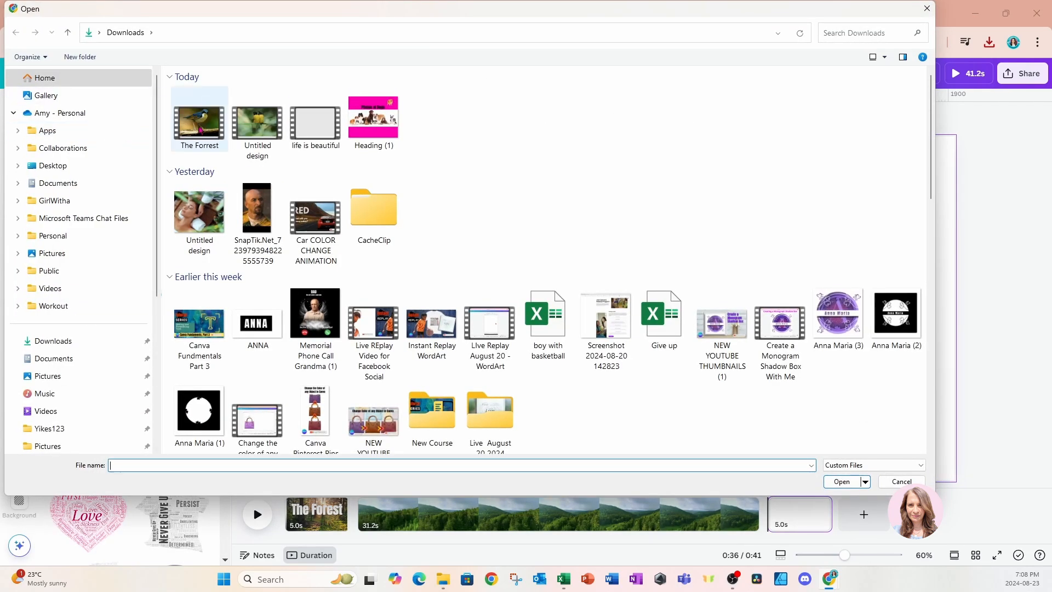
{"action": "left_click", "coordinate": [221, 137]}
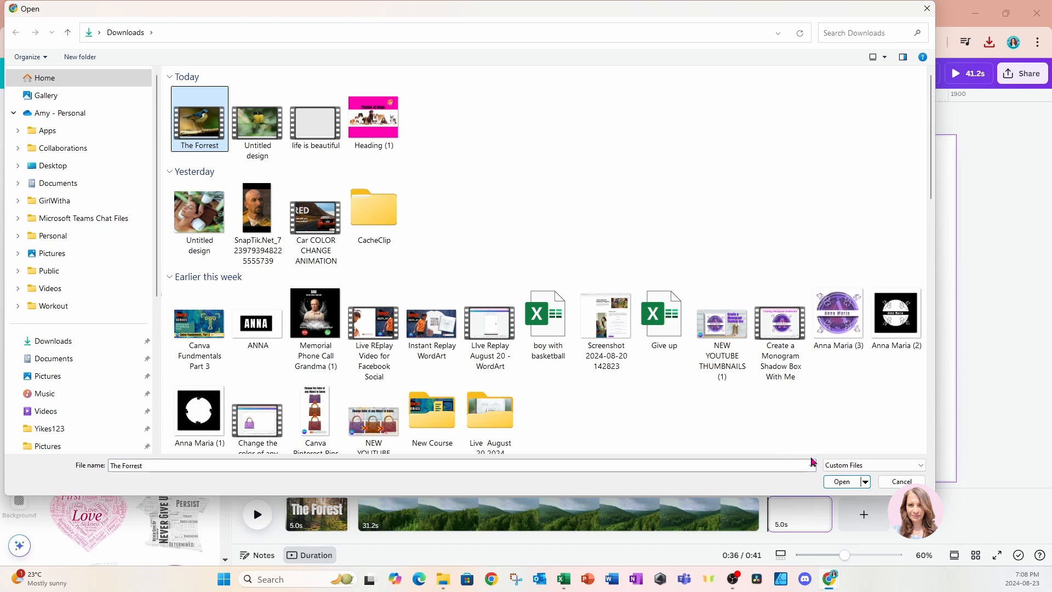
{"action": "left_click", "coordinate": [838, 481]}
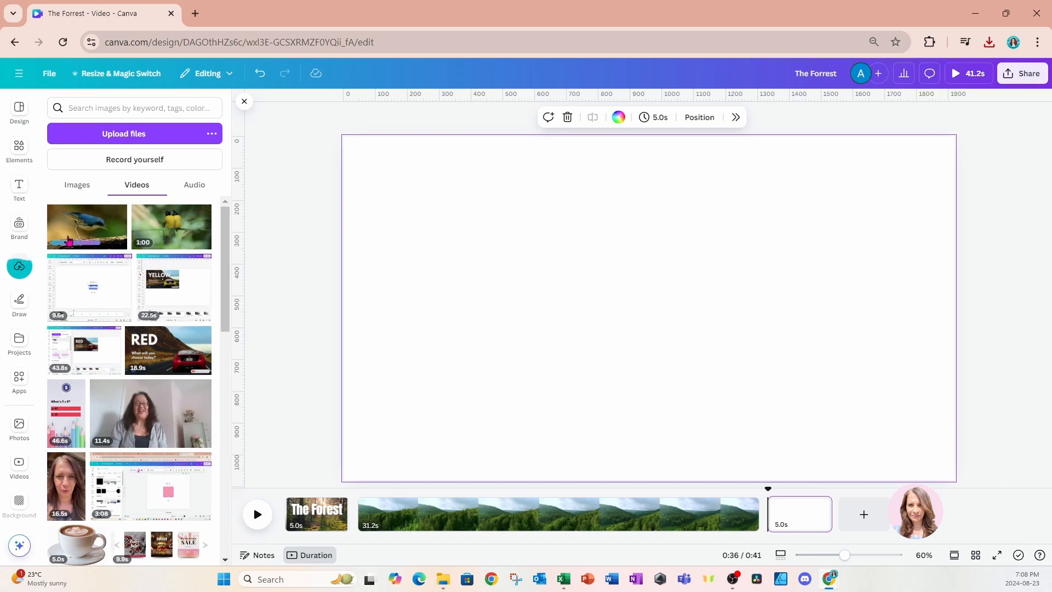
Insert the uploaded 9.2-second bird video on the third page and set it as the page background.
{"action": "left_click", "coordinate": [95, 236]}
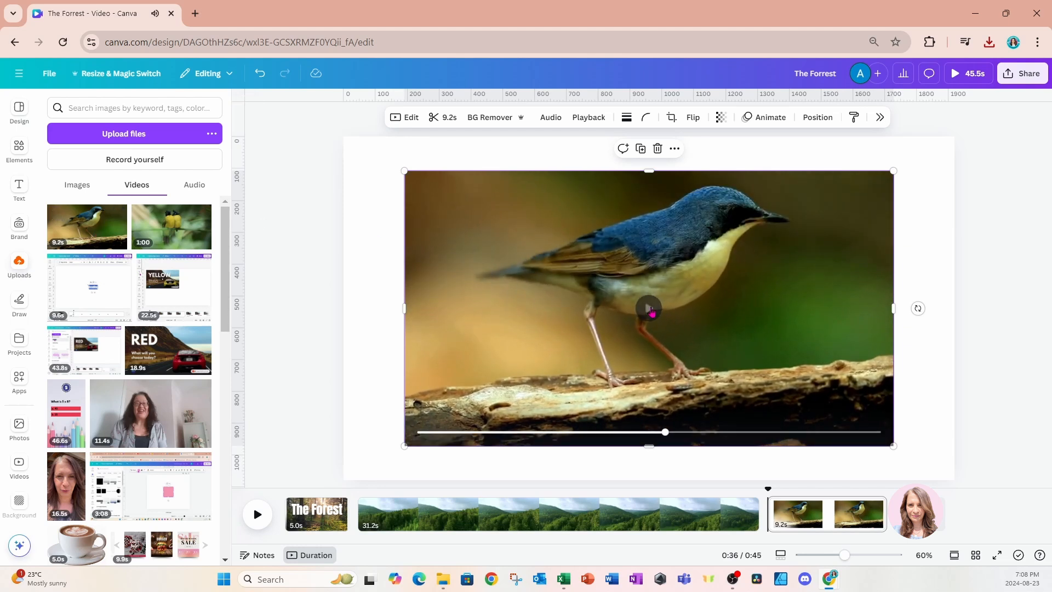
{"action": "left_click", "coordinate": [650, 314]}
{"action": "right_click", "coordinate": [614, 267]}
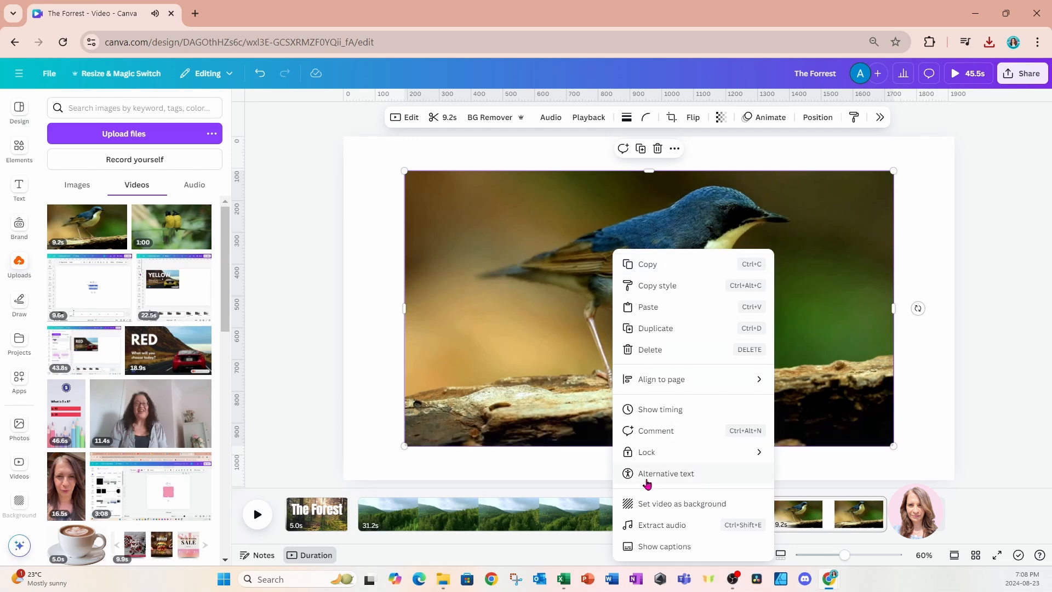
{"action": "left_click", "coordinate": [672, 504]}
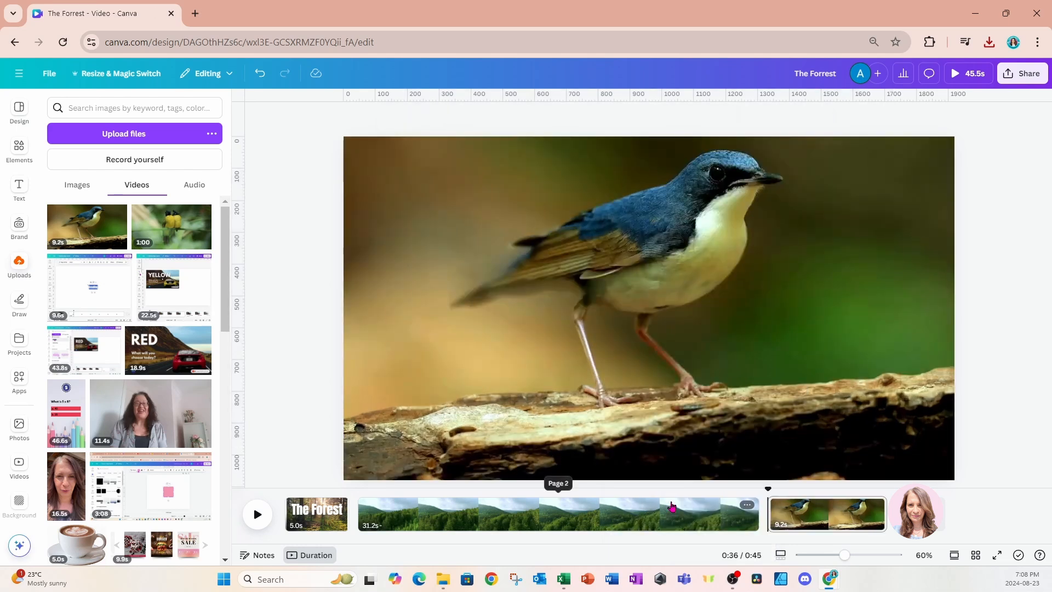
Review the three pages and trim the second page's forest video to 9.3 seconds.
{"action": "left_click", "coordinate": [316, 517]}
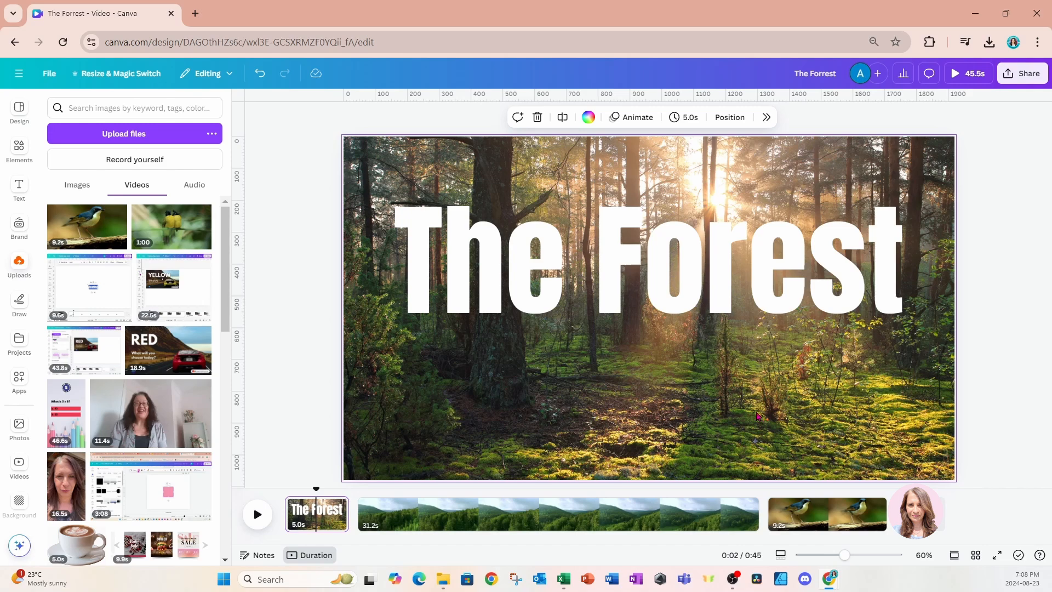
{"action": "left_click", "coordinate": [505, 284]}
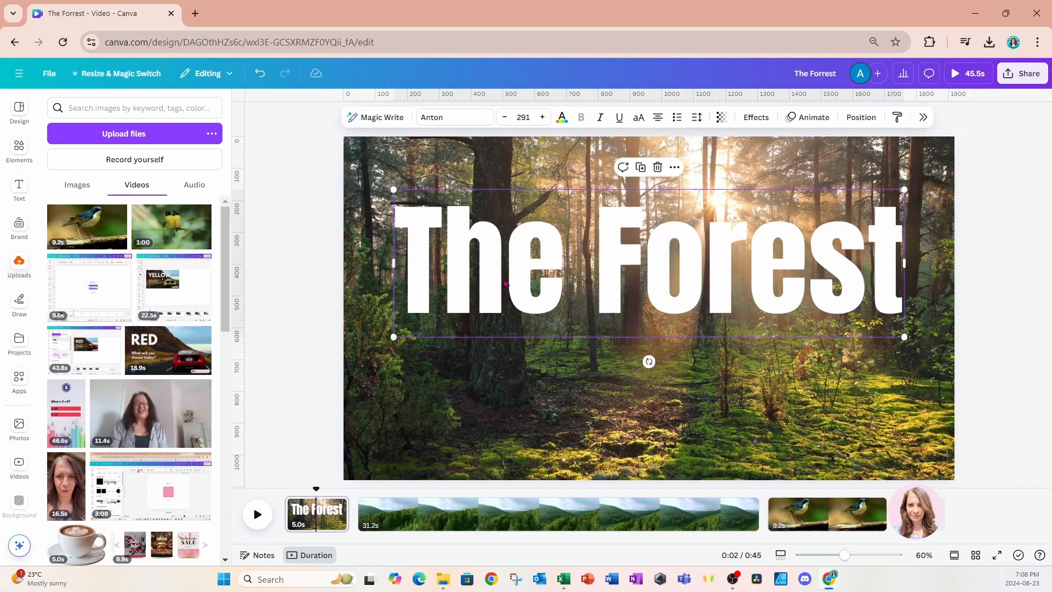
{"action": "left_click", "coordinate": [433, 512]}
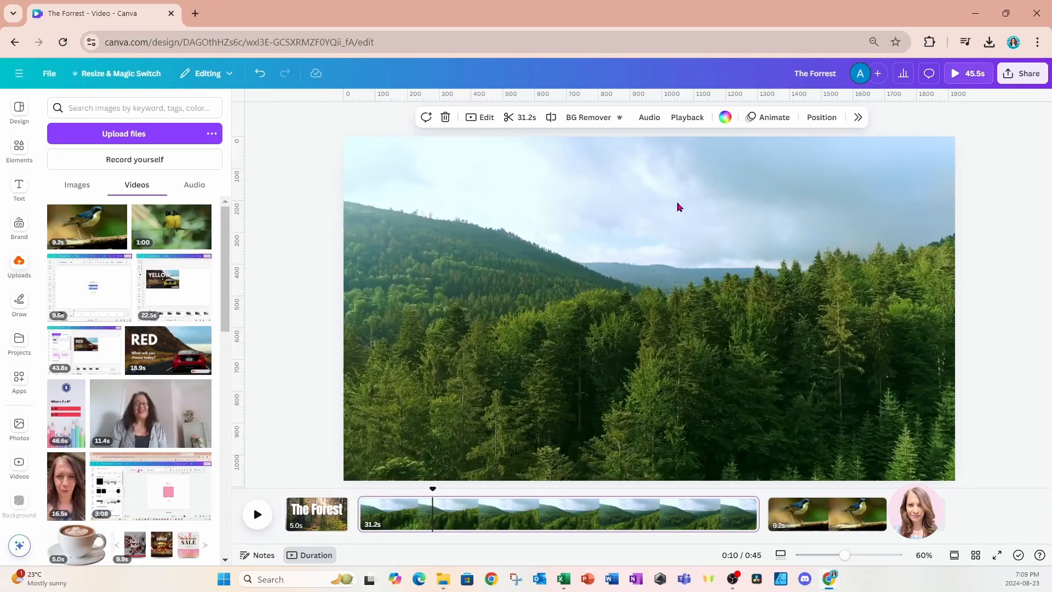
{"action": "left_click", "coordinate": [821, 508]}
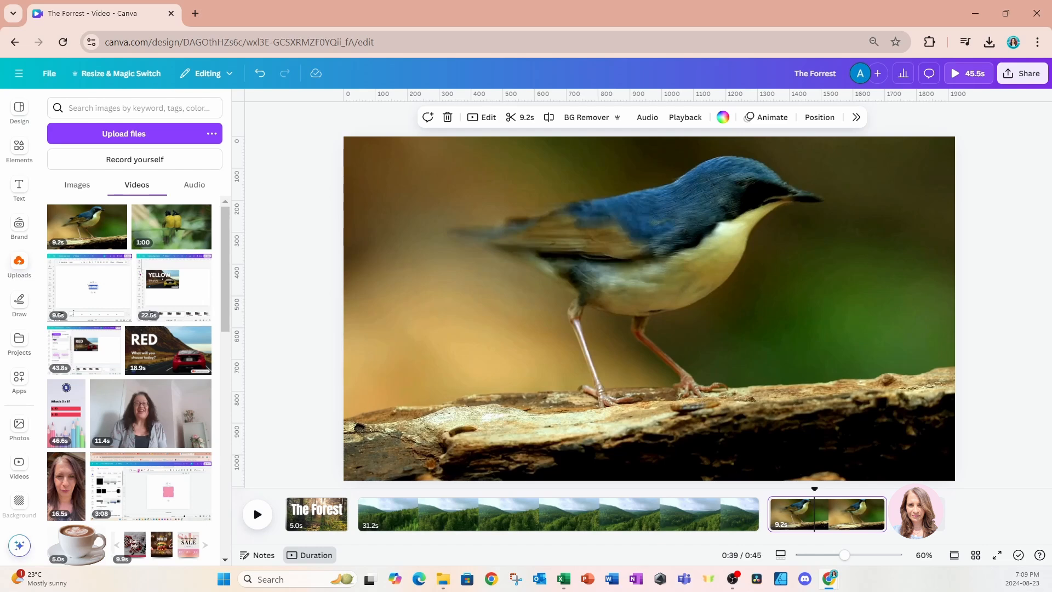
{"action": "left_click", "coordinate": [628, 522]}
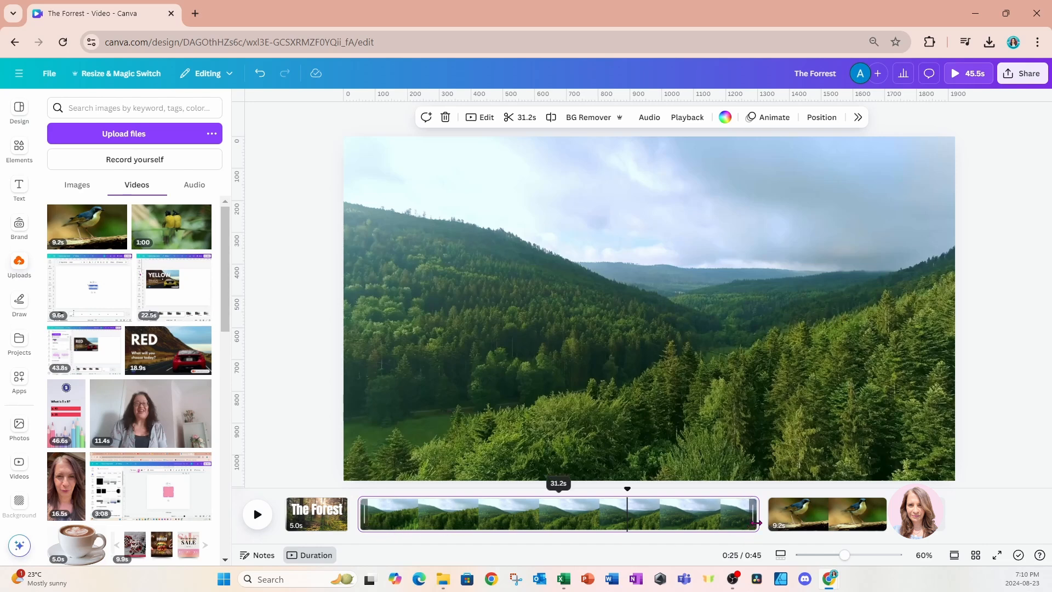
{"action": "left_click_drag", "start_coordinate": [758, 518], "coordinate": [476, 526]}
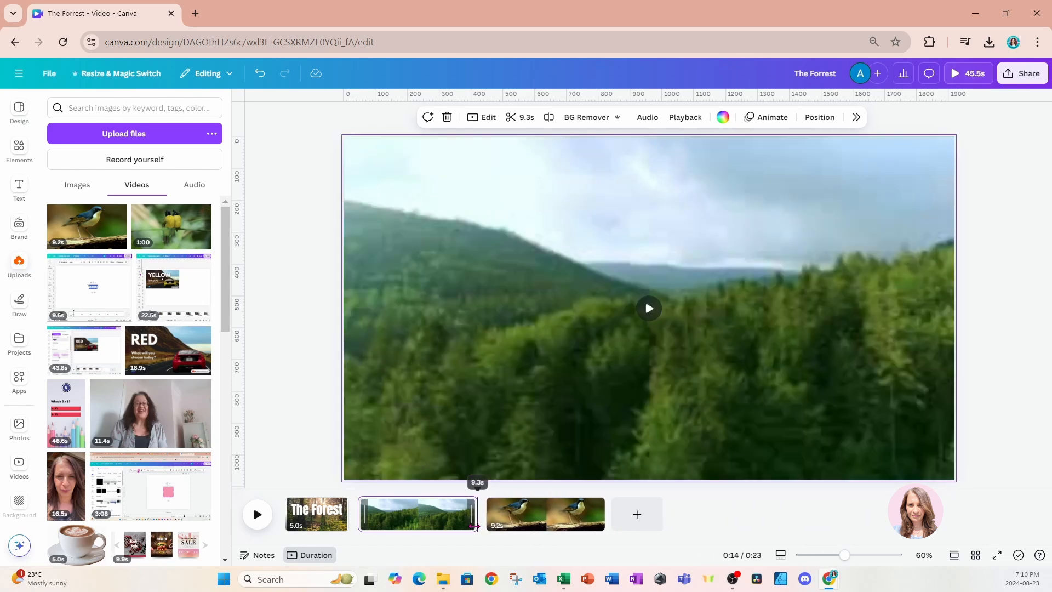
{"action": "left_click", "coordinate": [605, 263]}
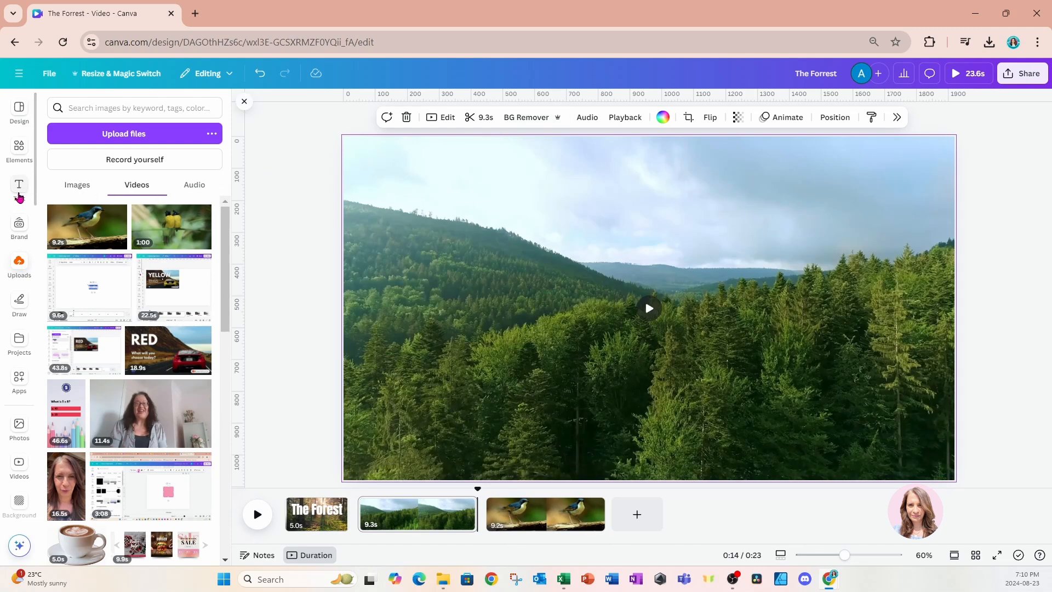
Add a heading with the text "VAST GREEN PIN TREES" to the second page.
{"action": "left_click", "coordinate": [19, 196]}
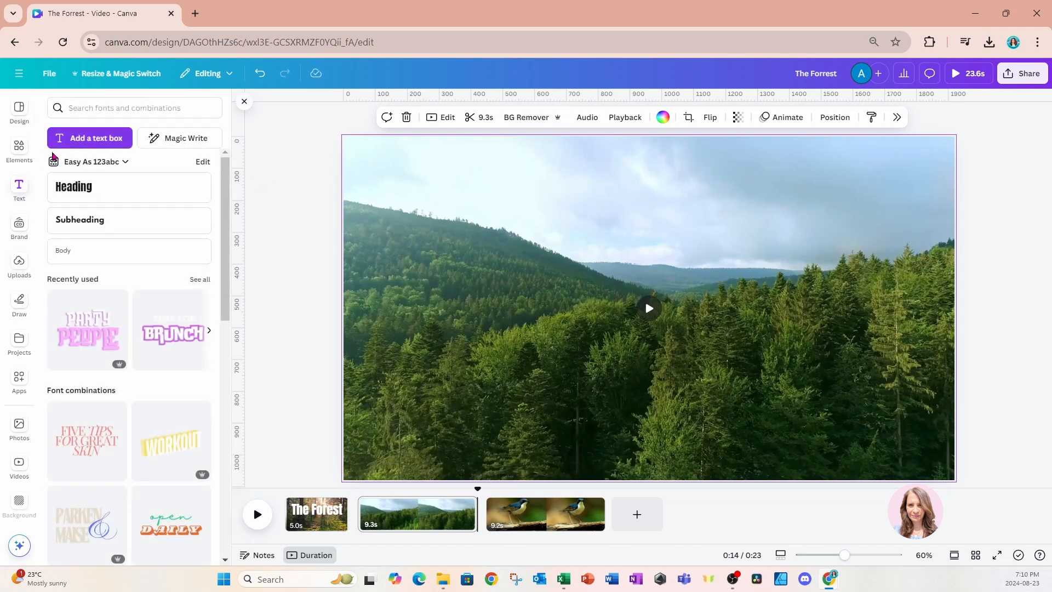
{"action": "left_click", "coordinate": [67, 189]}
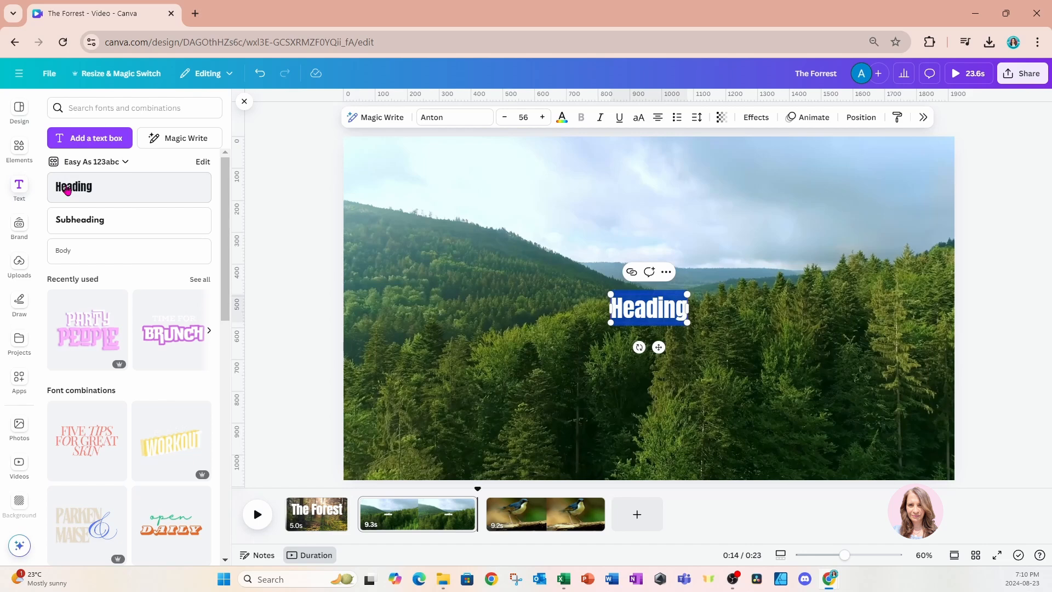
{"action": "type", "text": "NAST"}
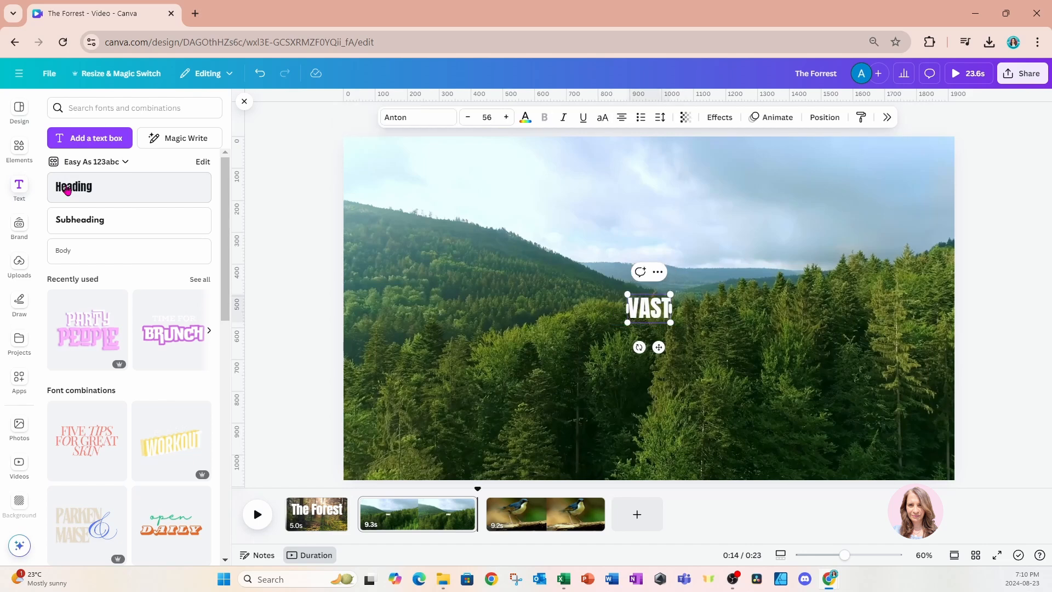
{"action": "type", "text": " GREEN PIN TREES"}
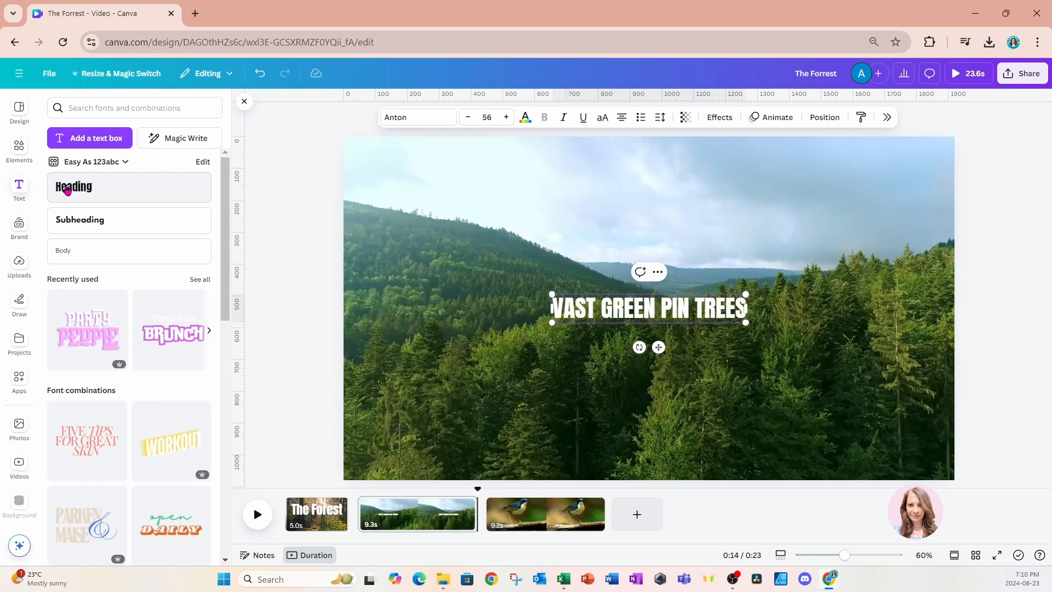
{"action": "left_click", "coordinate": [729, 386]}
Duplicate the heading directly below the original and change the copy's text to "CAN BE SEEN FOR MILES".
{"action": "left_click", "coordinate": [646, 308]}
{"action": "left_click_drag", "start_coordinate": [659, 347], "coordinate": [659, 375]}
{"action": "double_click", "coordinate": [696, 333]}
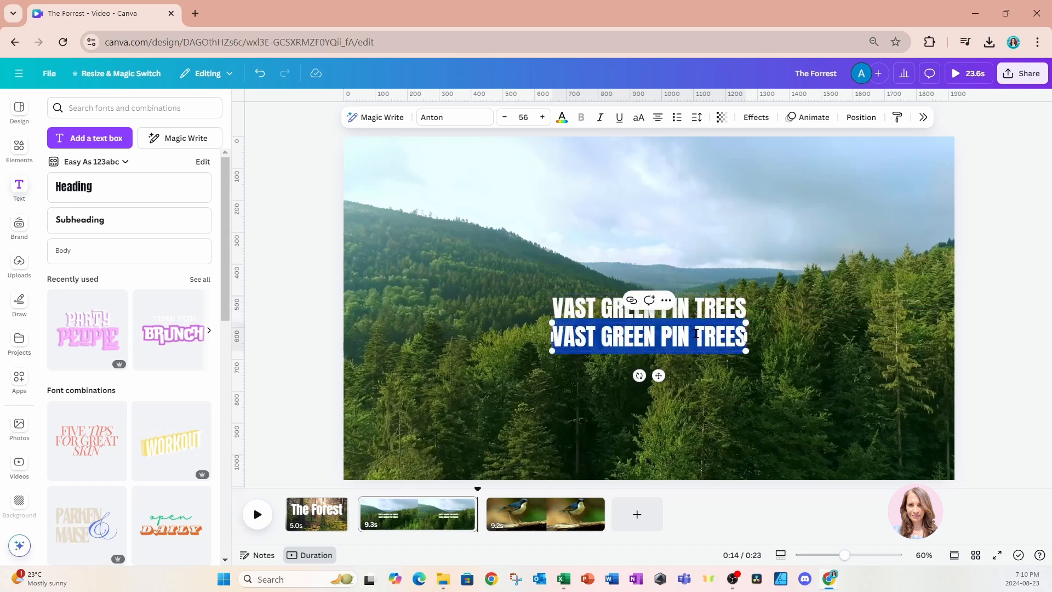
{"action": "type", "text": "CAN"}
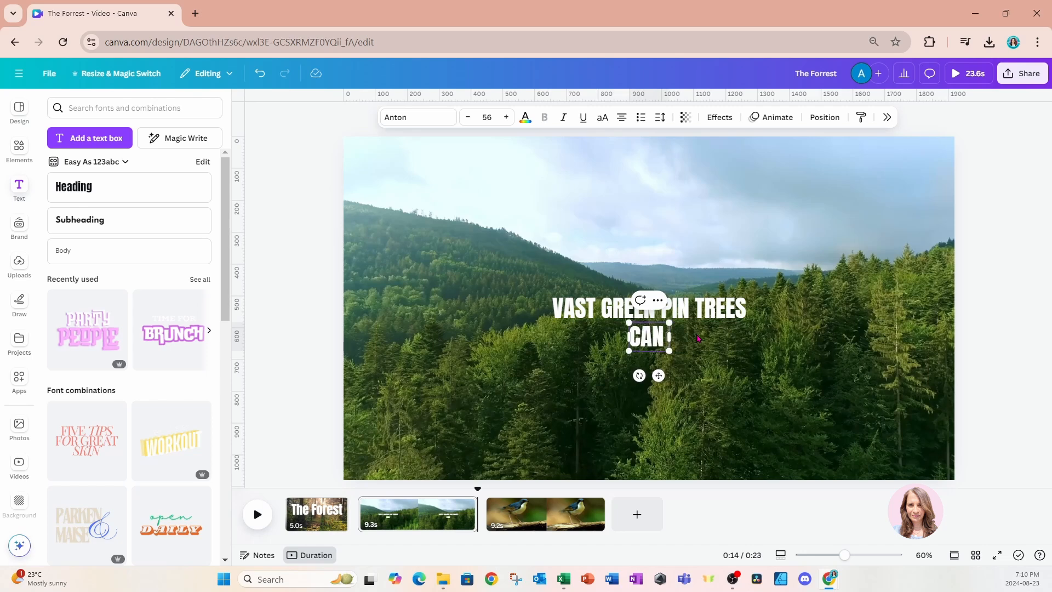
{"action": "type", "text": " BE SEEN FOR MILES"}
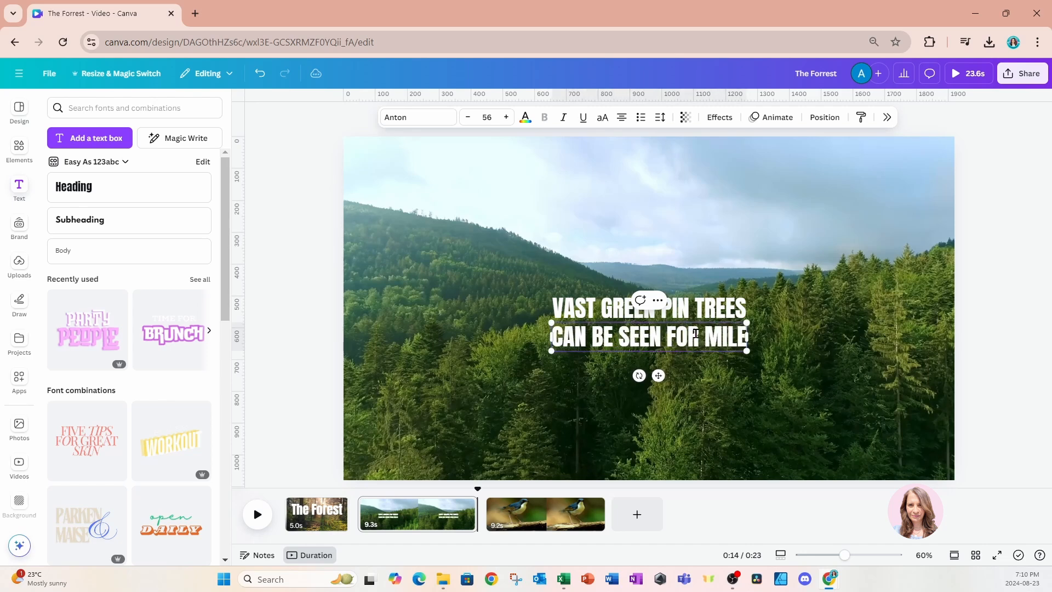
{"action": "left_click", "coordinate": [763, 360]}
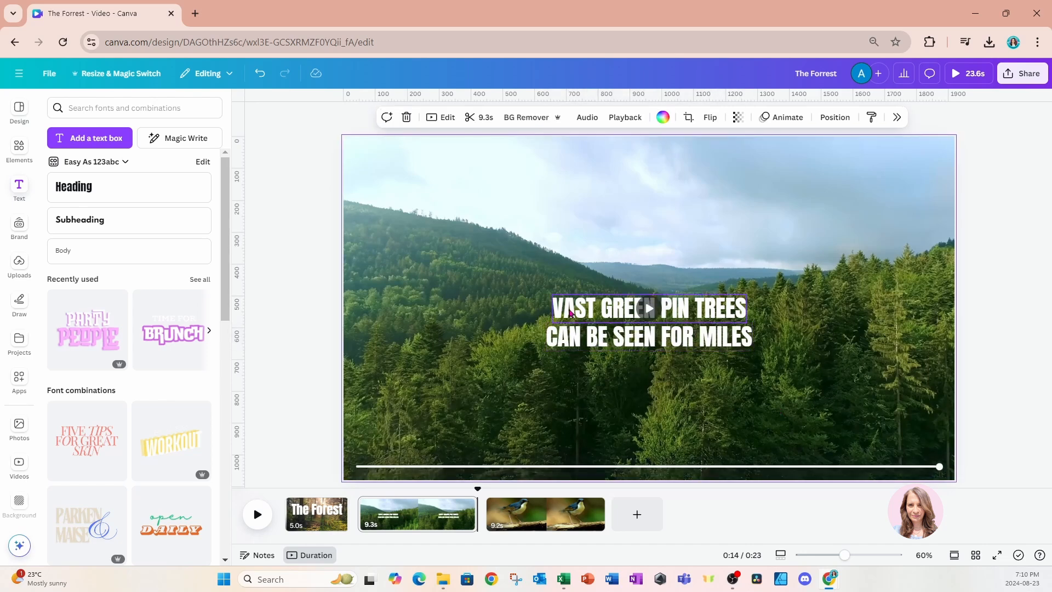
Enlarge both text lines together to about font size 114 and position them near the center of the second page.
{"action": "left_click_drag", "start_coordinate": [810, 349], "coordinate": [855, 368]}
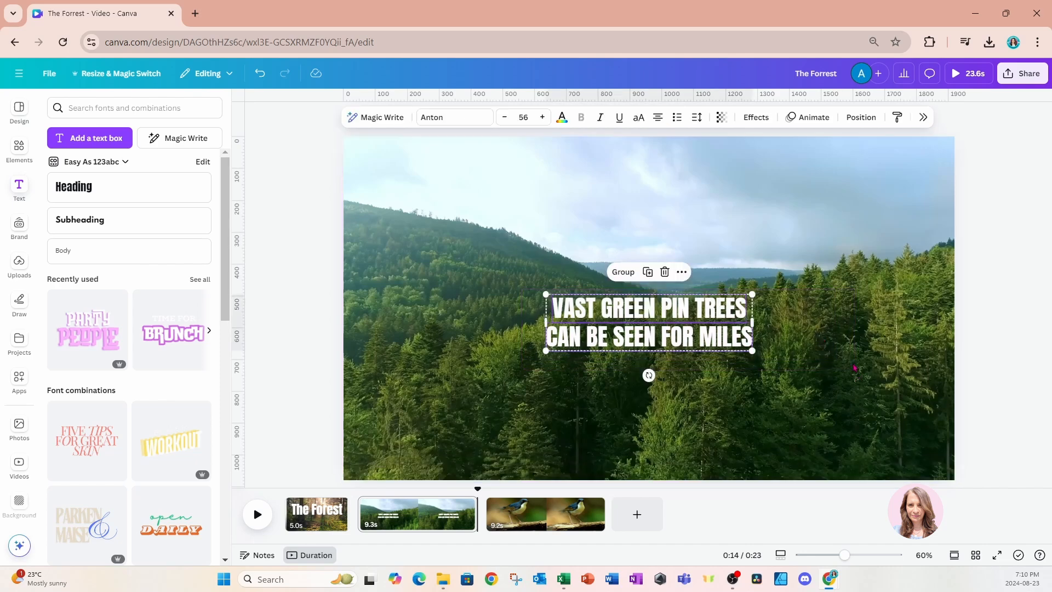
{"action": "left_click_drag", "start_coordinate": [754, 296], "coordinate": [867, 264]}
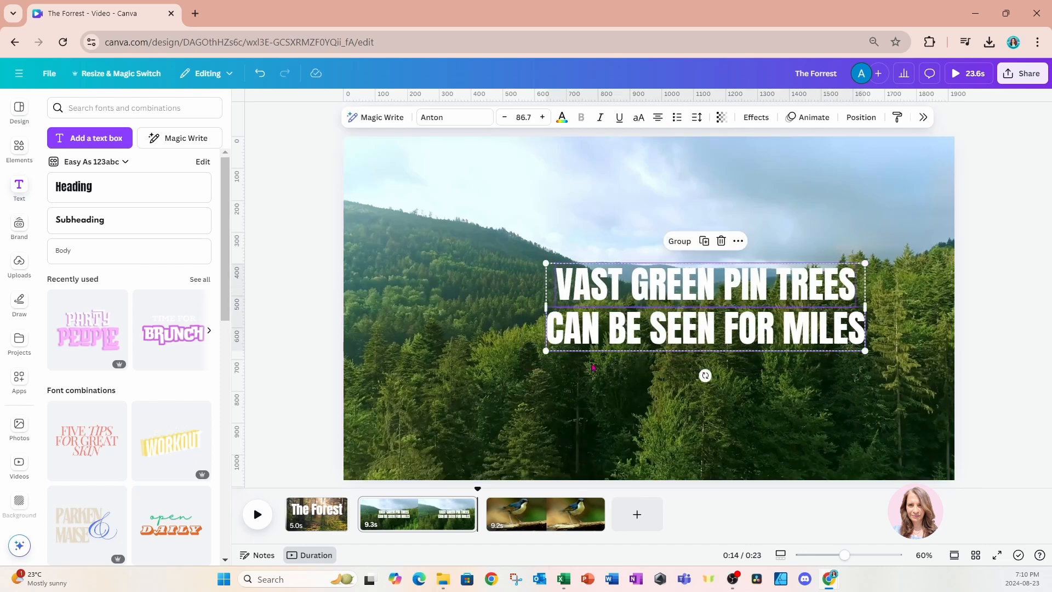
{"action": "left_click_drag", "start_coordinate": [542, 352], "coordinate": [446, 377]}
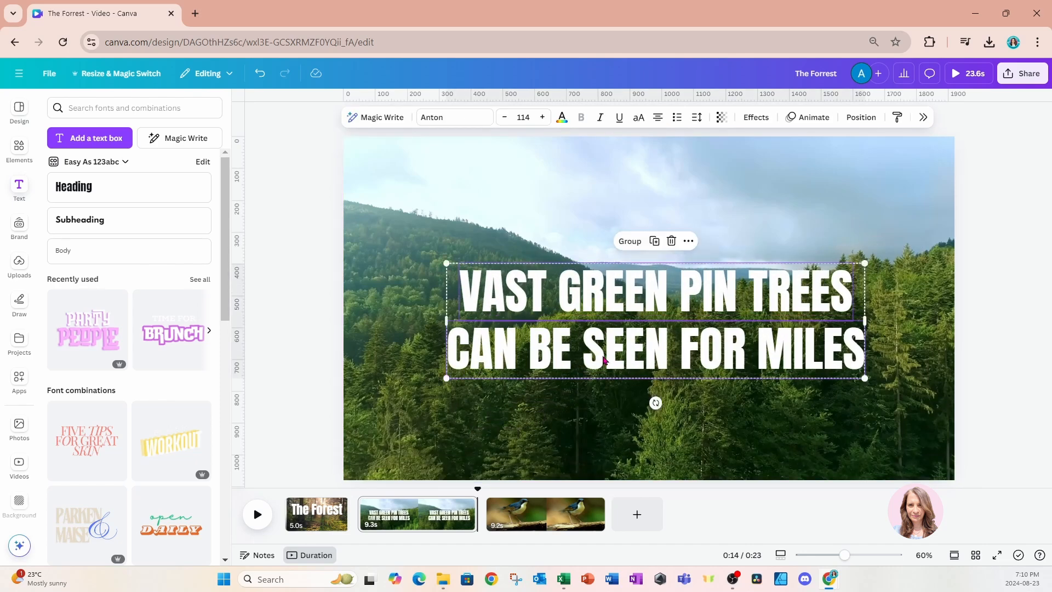
{"action": "left_click_drag", "start_coordinate": [603, 357], "coordinate": [602, 347]}
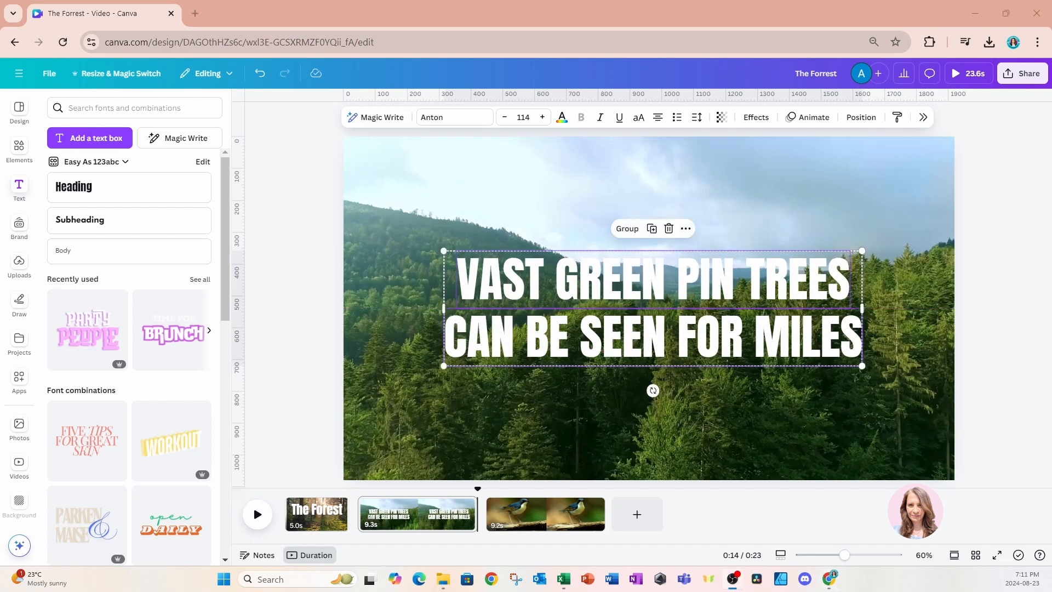
{"action": "left_click", "coordinate": [783, 427]}
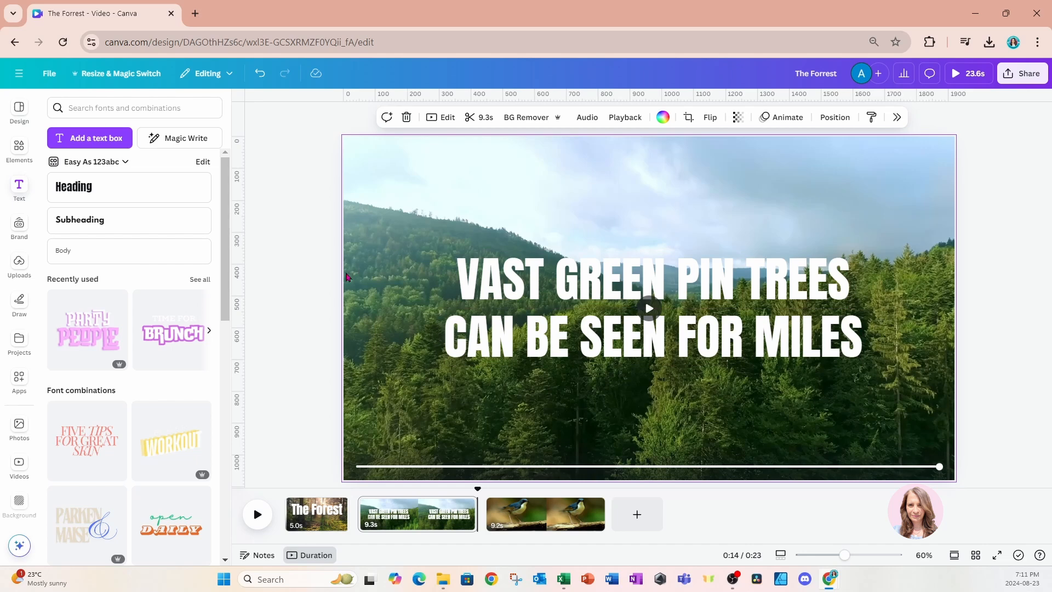
Search all elements for "LINES" and add a plain straight line to the second page.
{"action": "left_click", "coordinate": [19, 149]}
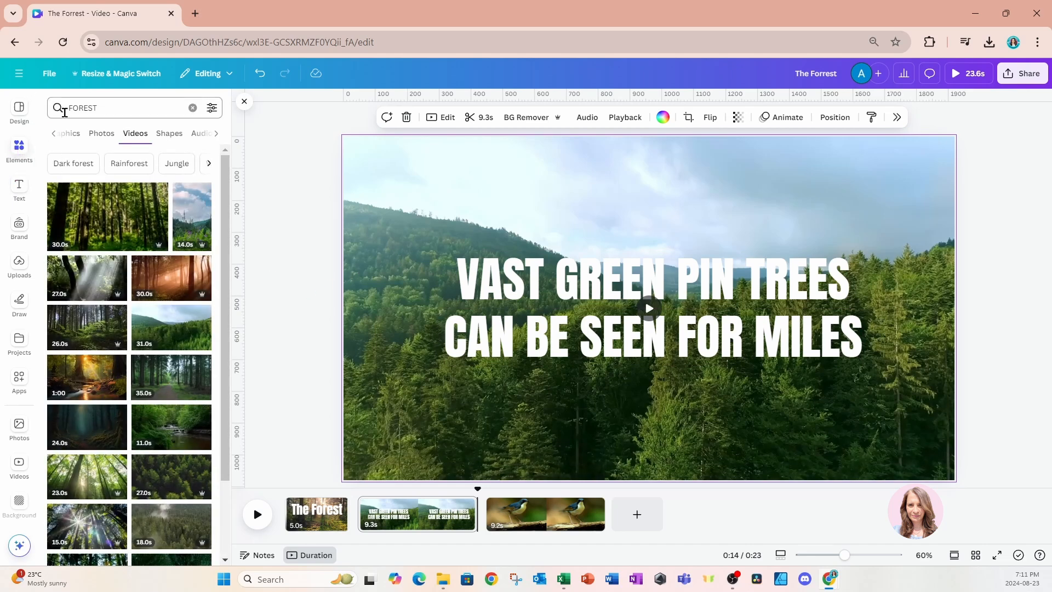
{"action": "left_click", "coordinate": [103, 102]}
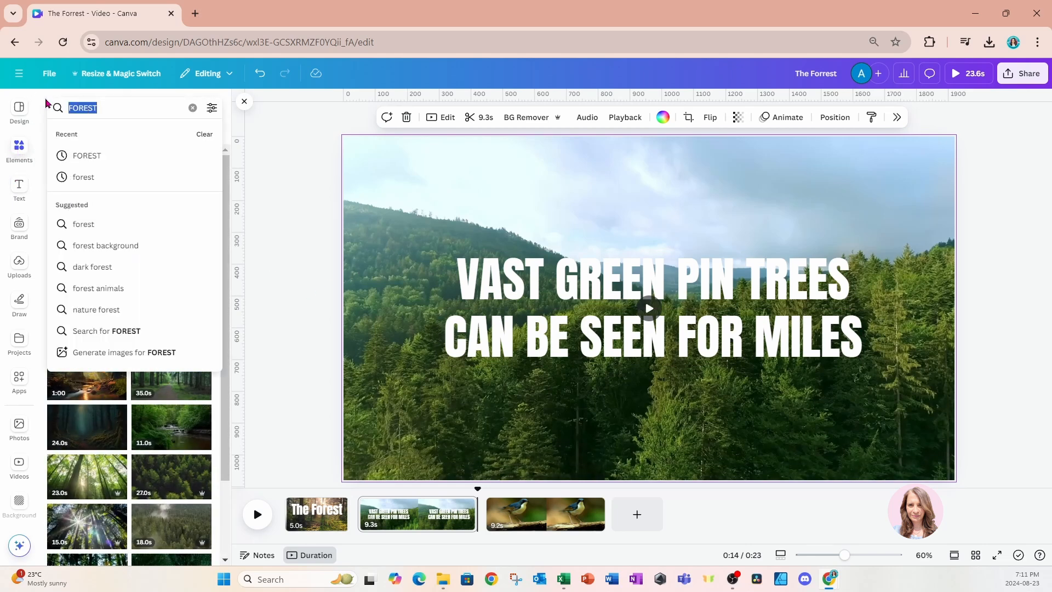
{"action": "type", "text": "LINES"}
{"action": "key", "text": "Return"}
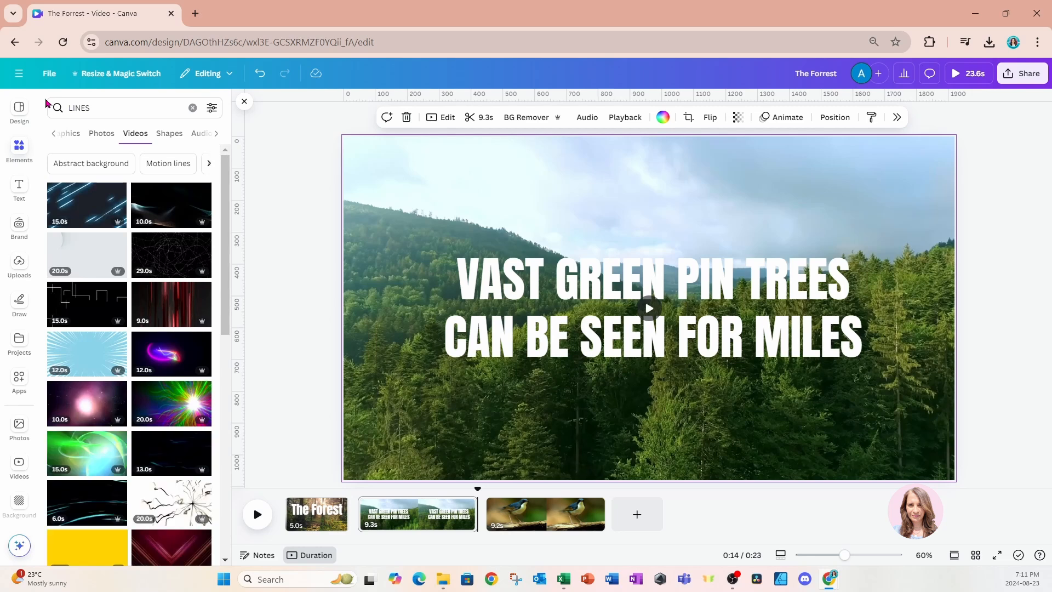
{"action": "left_click", "coordinate": [53, 135]}
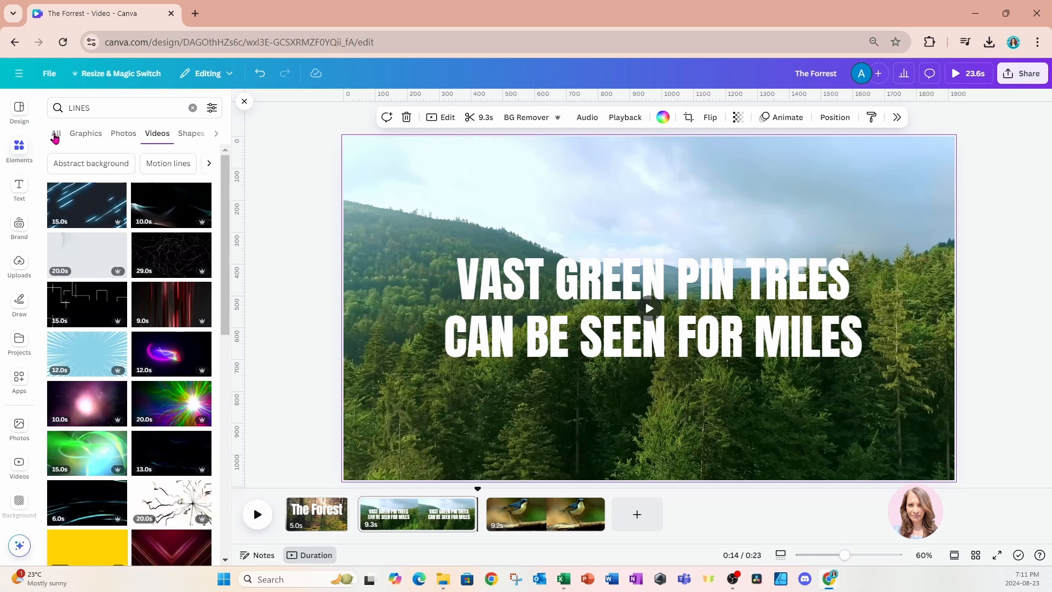
{"action": "left_click", "coordinate": [55, 136]}
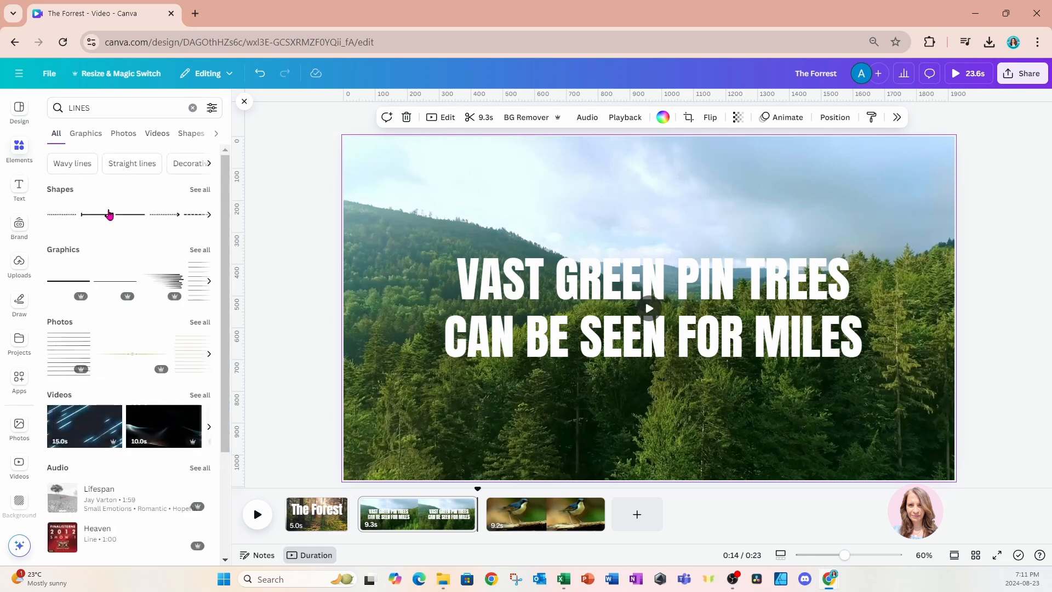
{"action": "left_click", "coordinate": [122, 219]}
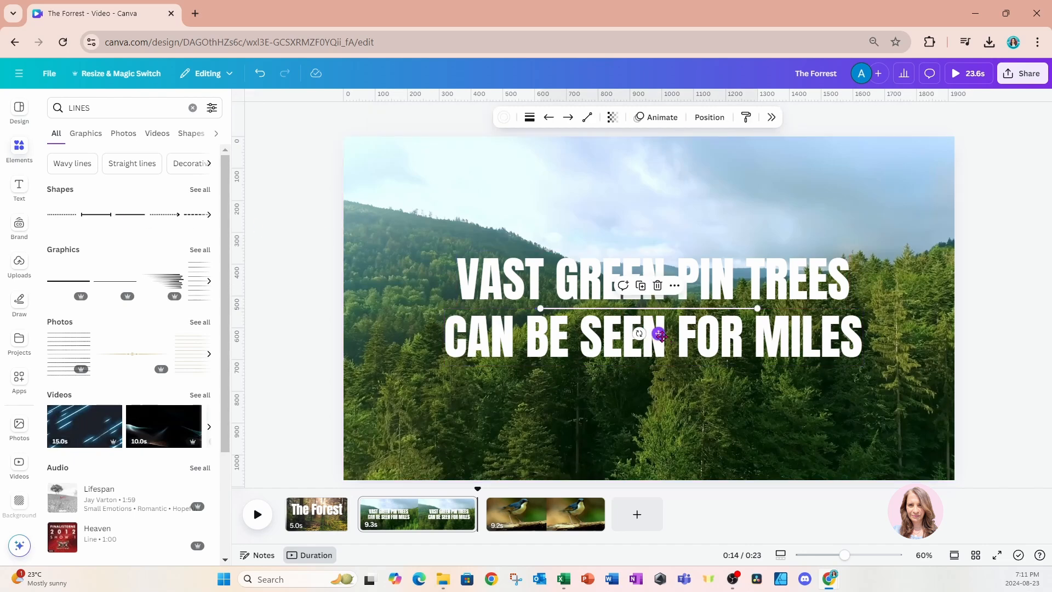
Shorten the line to about 374 at the page's left edge beneath the first caption, and place a duplicate near the right edge beneath "MILES".
{"action": "left_click_drag", "start_coordinate": [660, 334], "coordinate": [467, 329]}
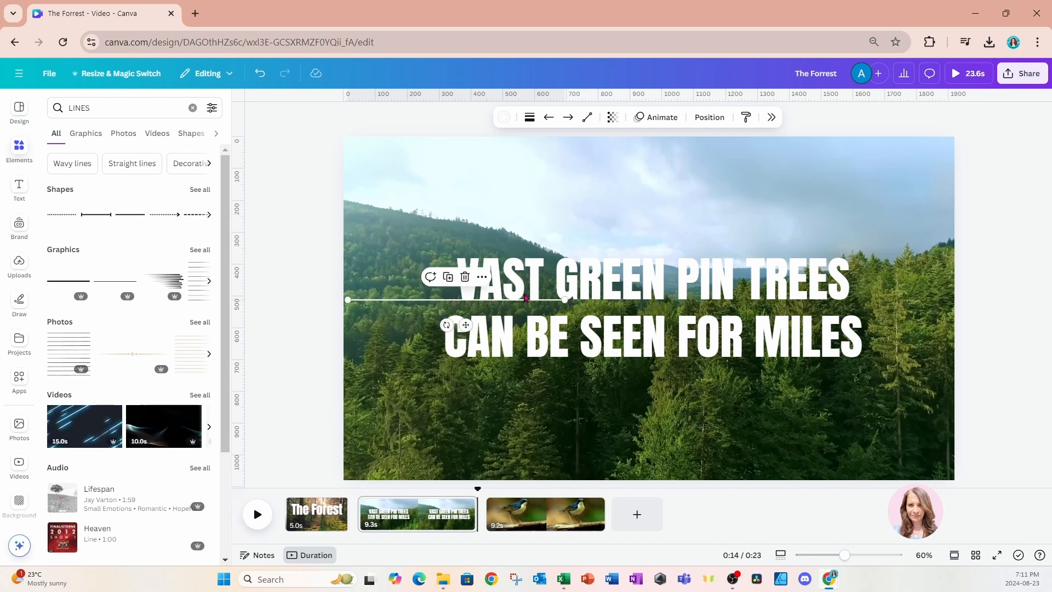
{"action": "left_click_drag", "start_coordinate": [564, 299], "coordinate": [465, 300]}
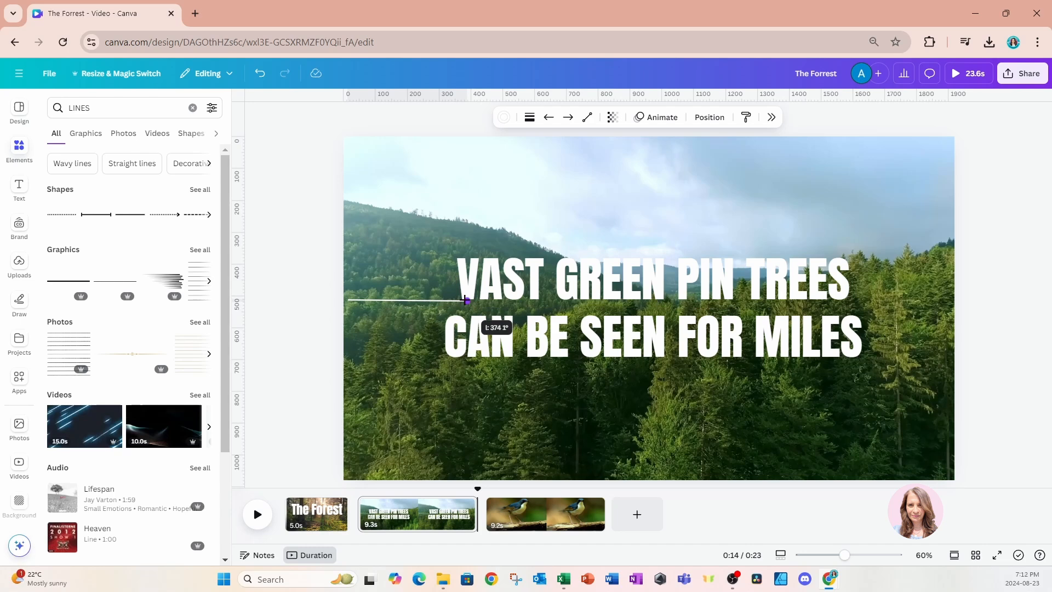
{"action": "left_click_drag", "start_coordinate": [466, 301], "coordinate": [466, 300]}
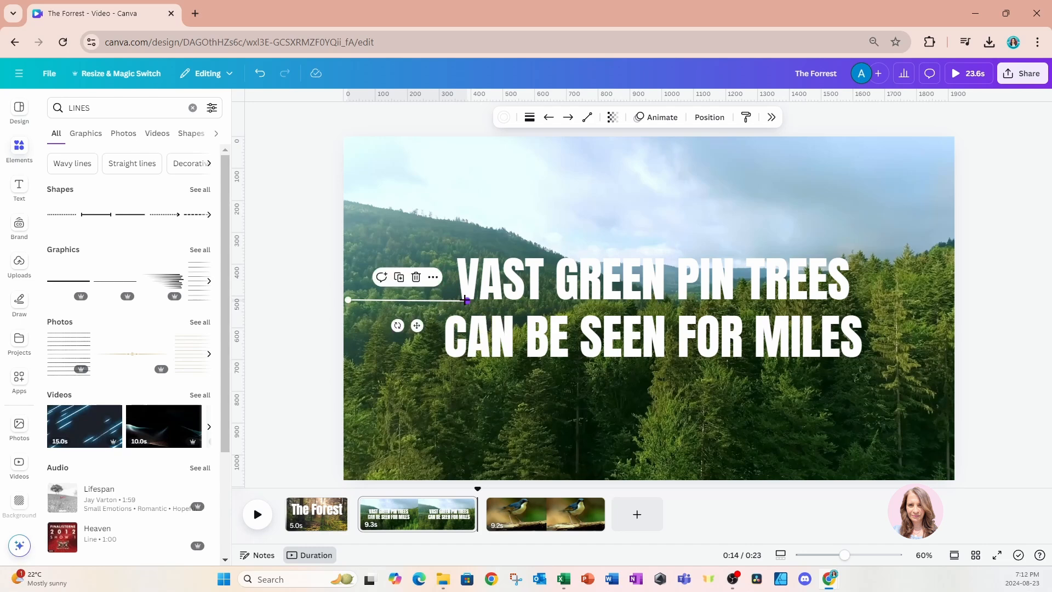
{"action": "left_click", "coordinate": [400, 277]}
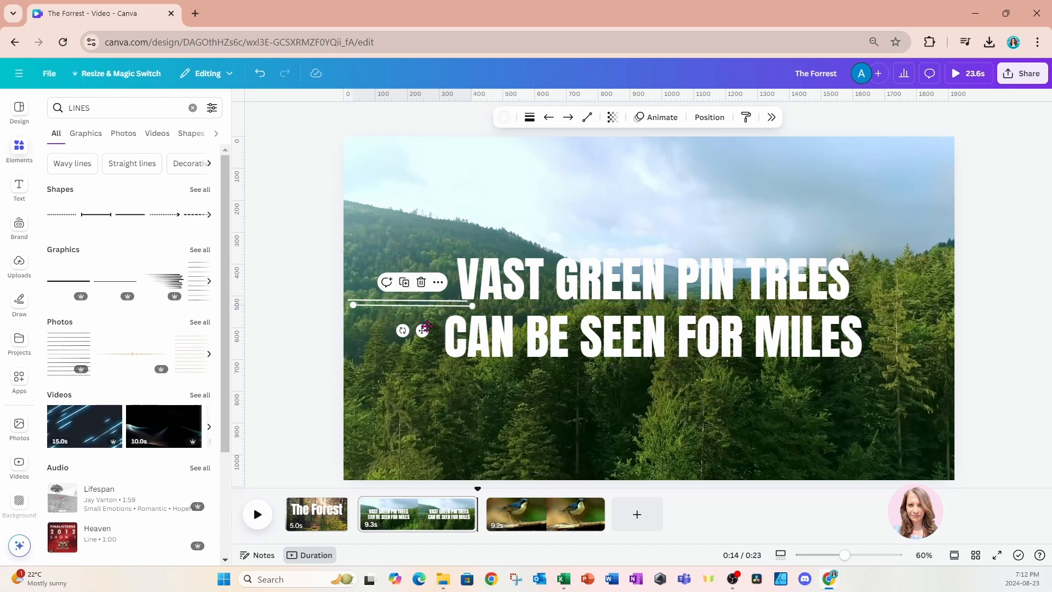
{"action": "left_click_drag", "start_coordinate": [422, 331], "coordinate": [894, 383]}
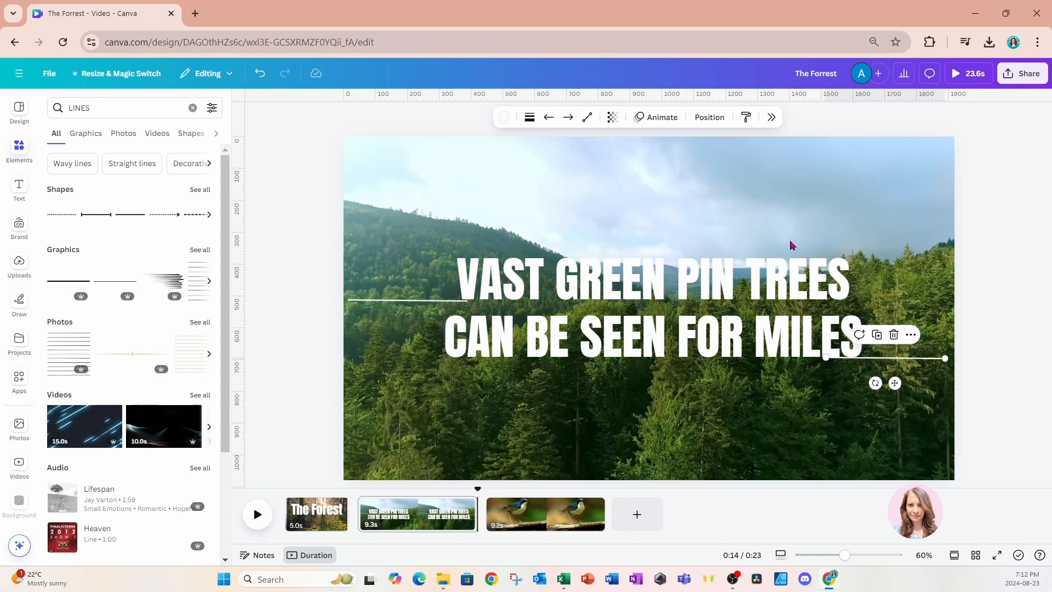
Review the title, forest and bird pages, and preview the whole video.
{"action": "left_click", "coordinate": [314, 514]}
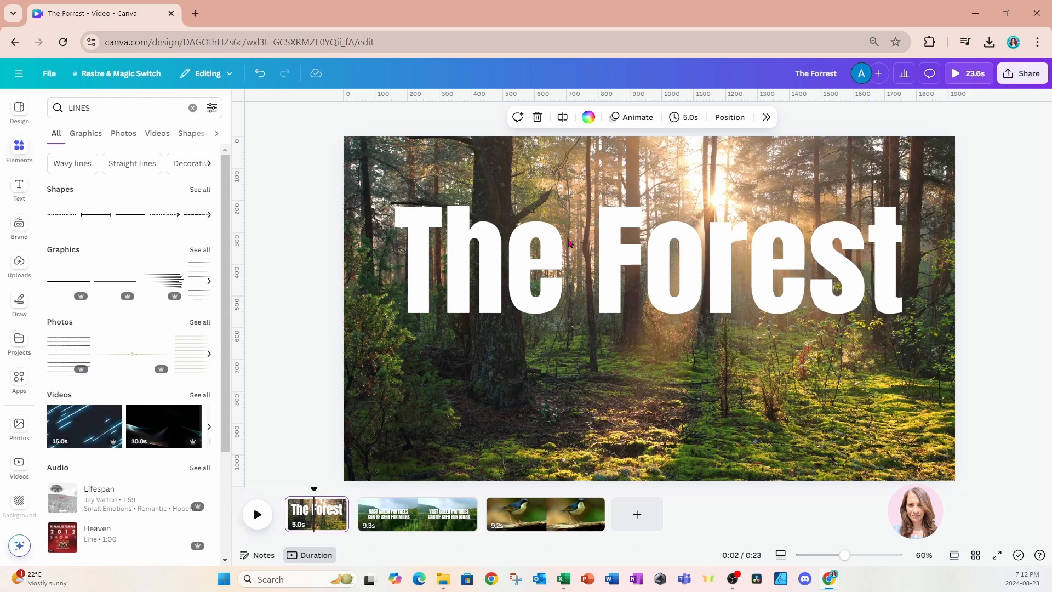
{"action": "left_click", "coordinate": [409, 512]}
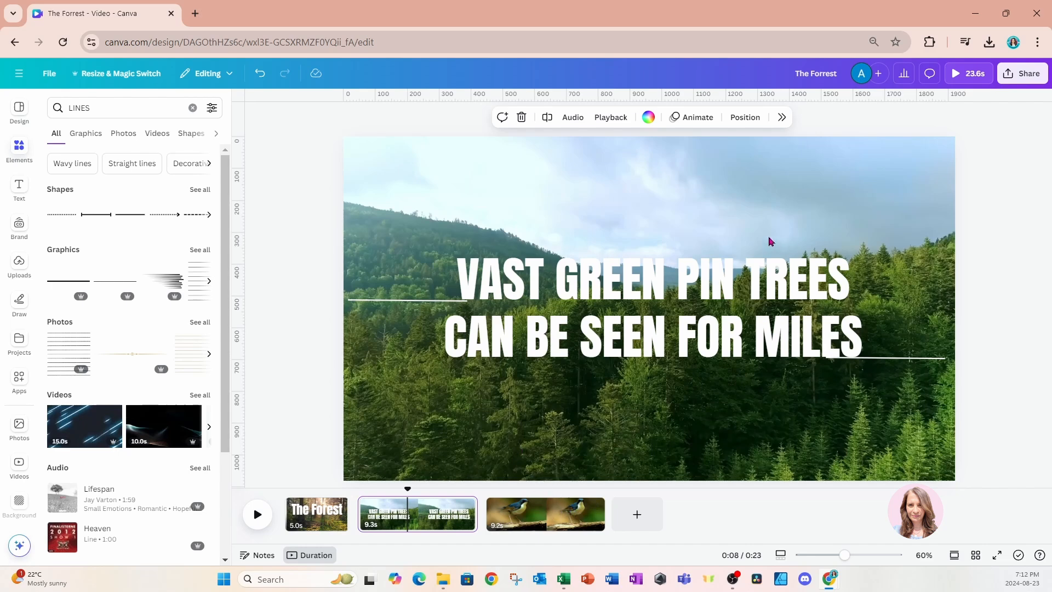
{"action": "left_click", "coordinate": [541, 521]}
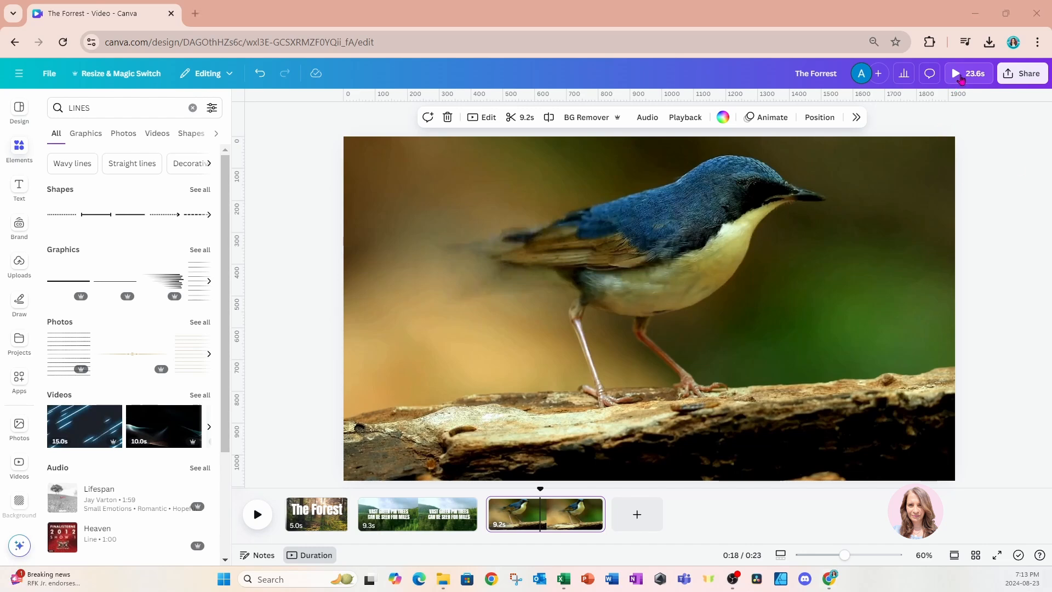
{"action": "left_click", "coordinate": [961, 79]}
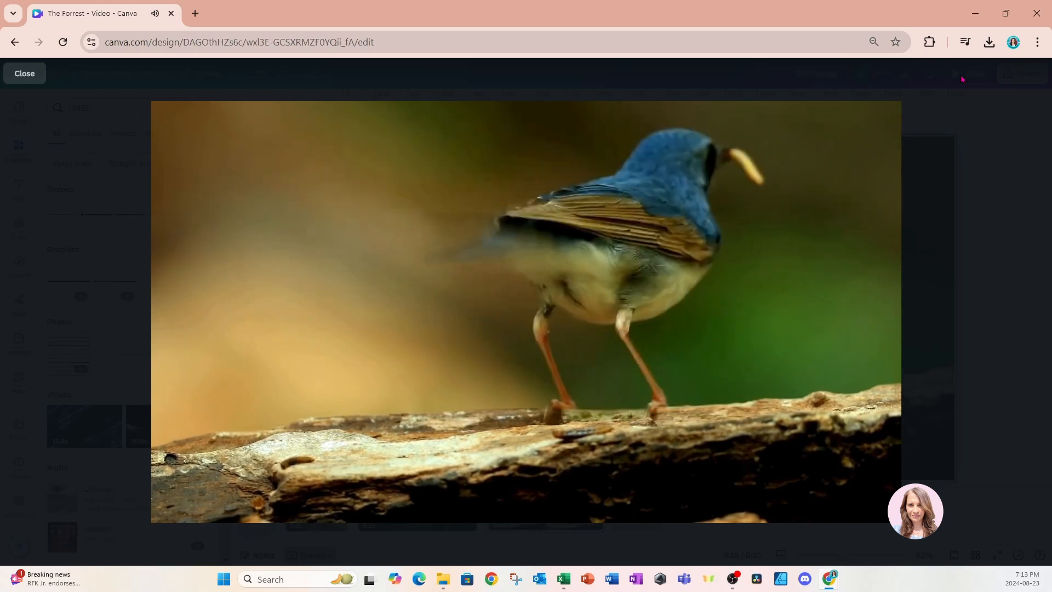
{"action": "left_click", "coordinate": [10, 77]}
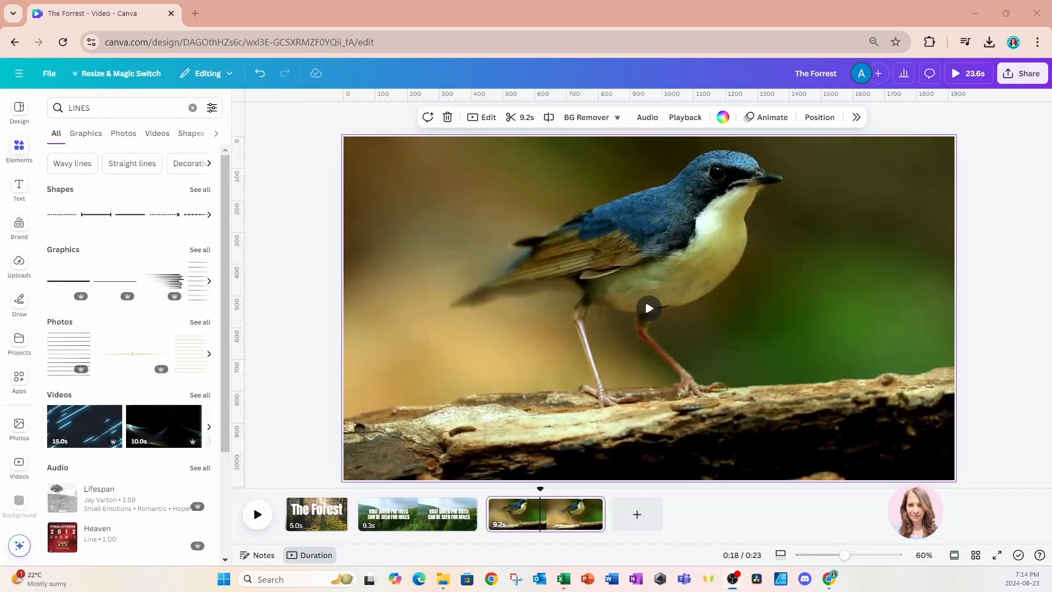
Set the first page's "The Forest" title to appear on click in its animation settings.
{"action": "left_click", "coordinate": [318, 524]}
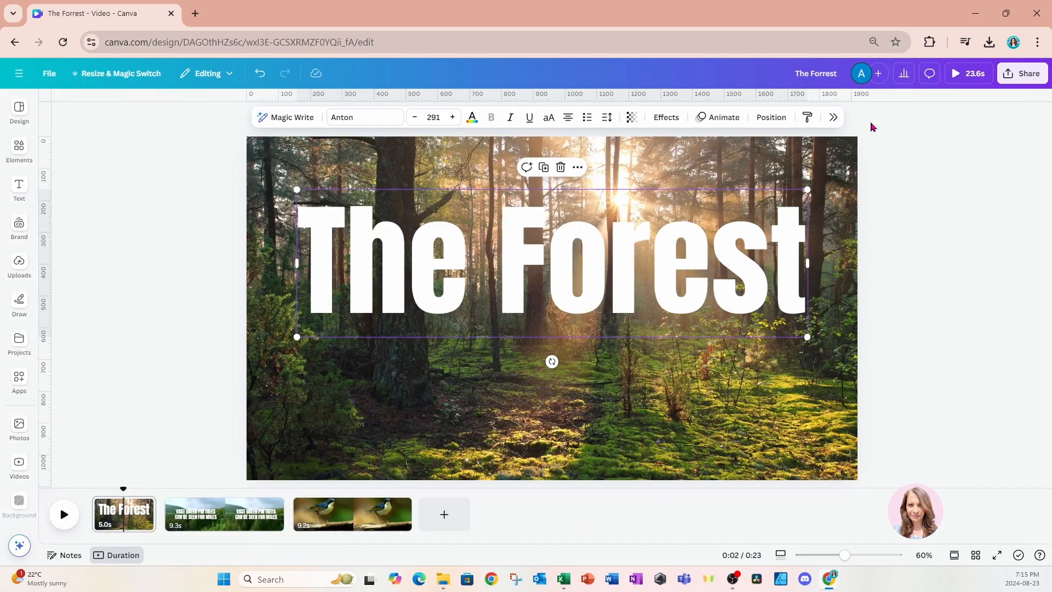
{"action": "left_click", "coordinate": [520, 252]}
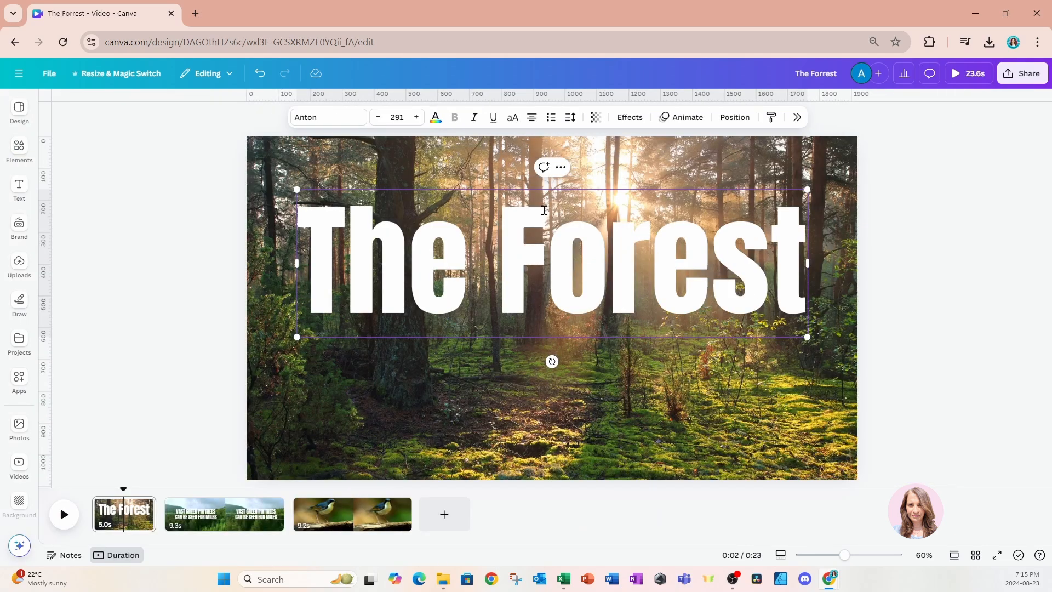
{"action": "left_click", "coordinate": [381, 420]}
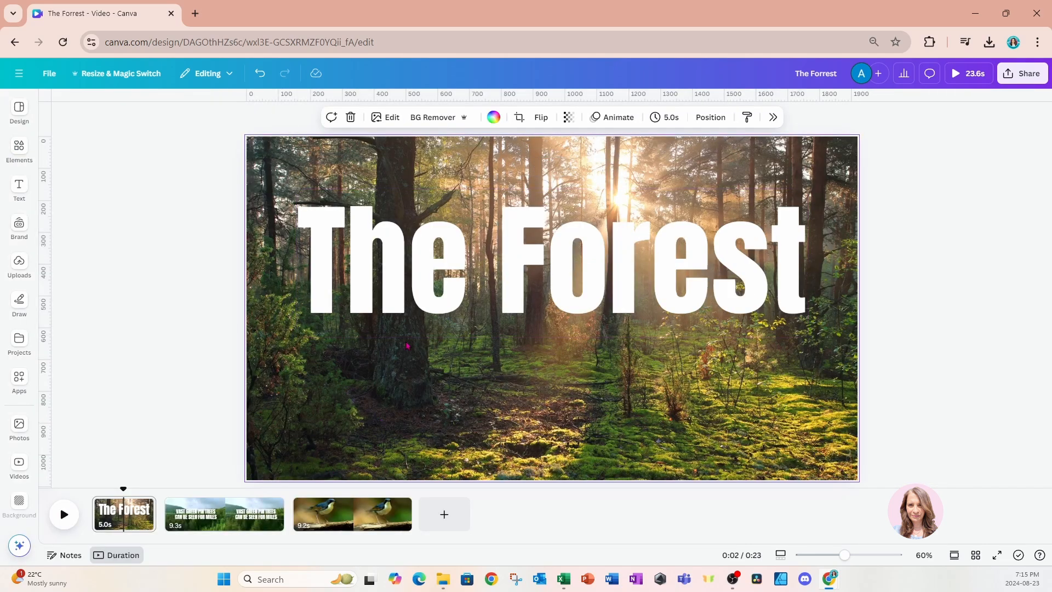
{"action": "left_click", "coordinate": [419, 305]}
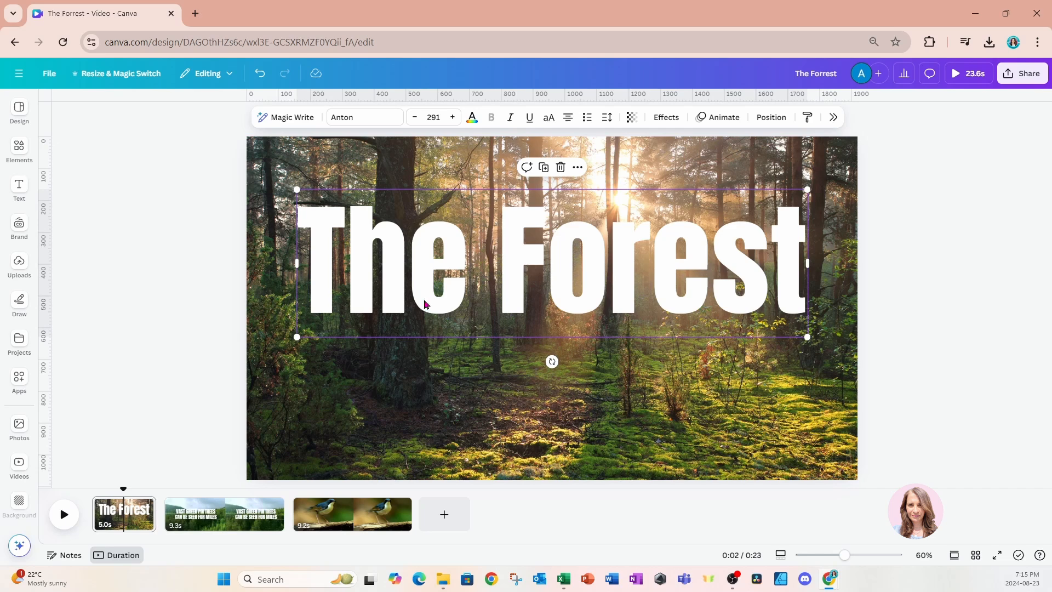
{"action": "left_click", "coordinate": [719, 120]}
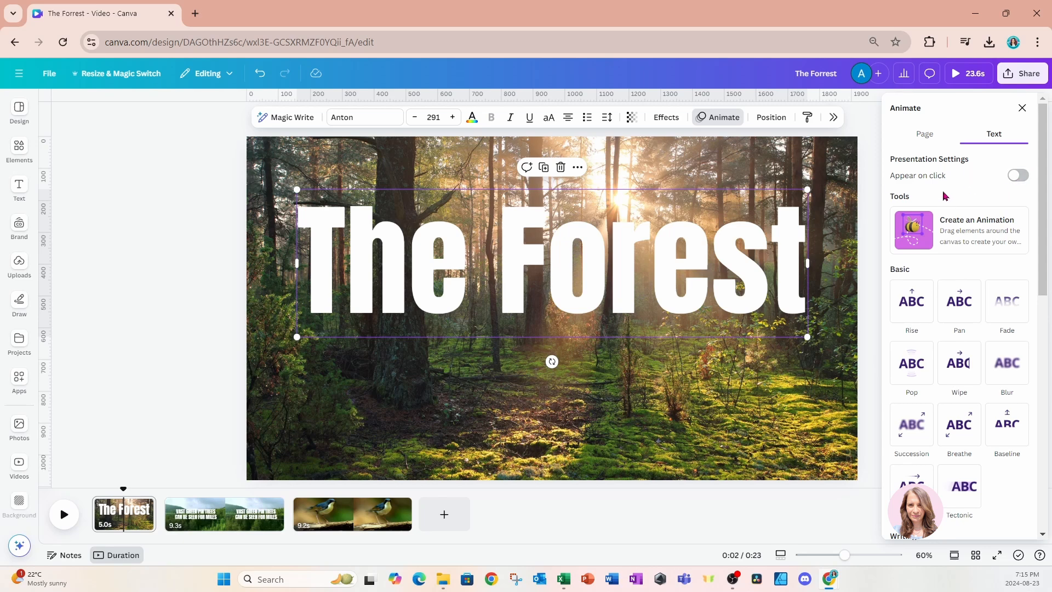
{"action": "left_click", "coordinate": [1017, 177]}
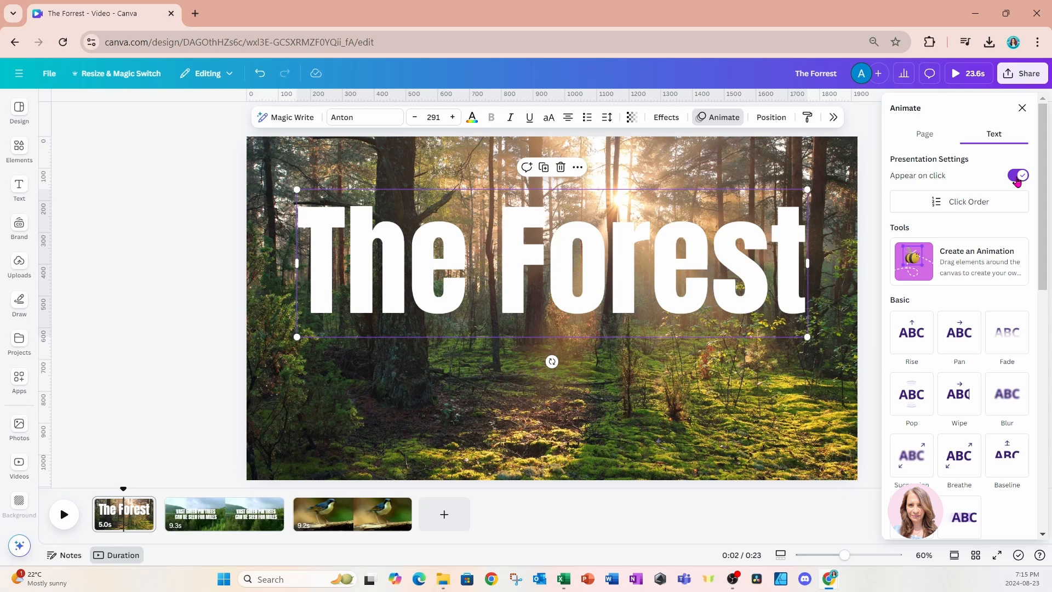
{"action": "left_click", "coordinate": [641, 384]}
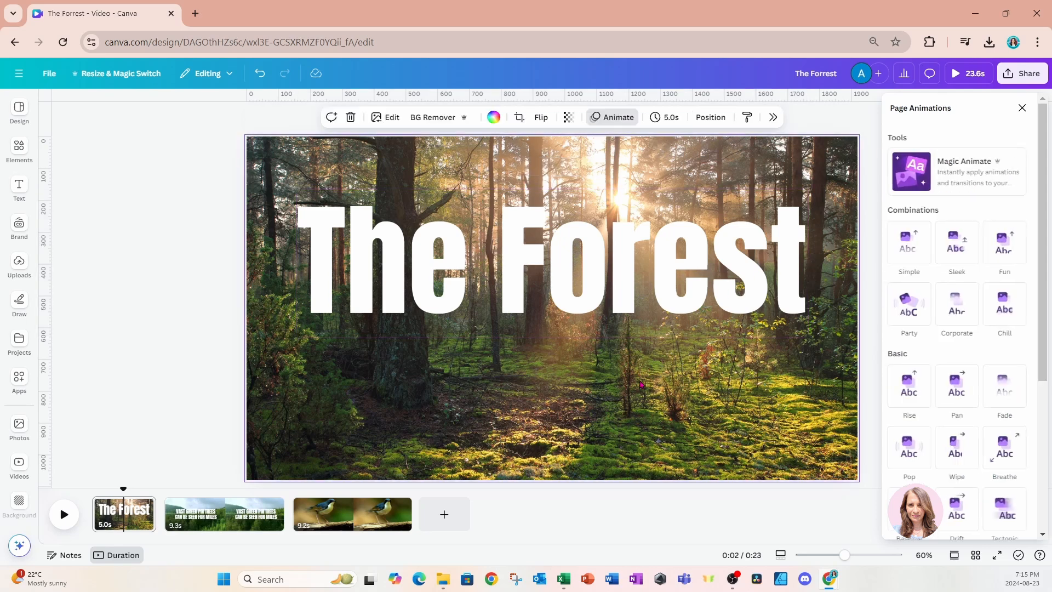
{"action": "left_click", "coordinate": [222, 373]}
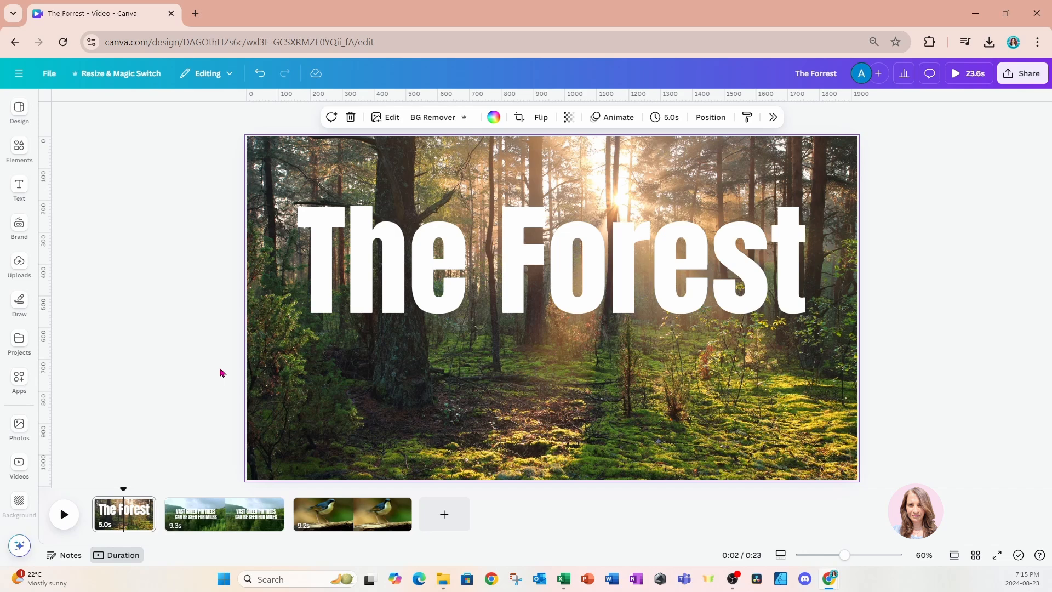
Turn on captions for the bird video on the third page.
{"action": "left_click", "coordinate": [322, 518]}
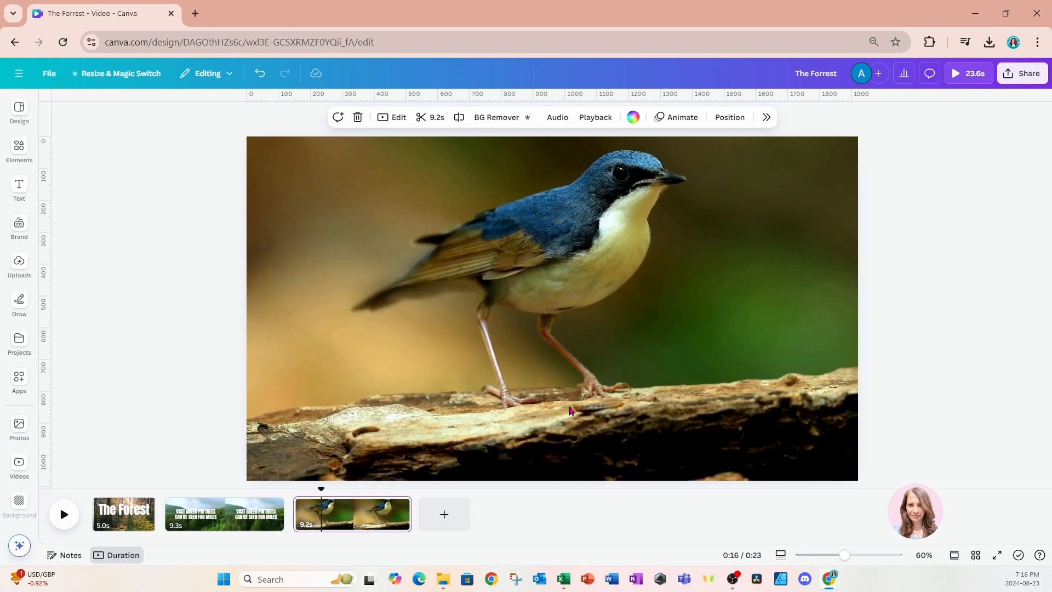
{"action": "right_click", "coordinate": [773, 214]}
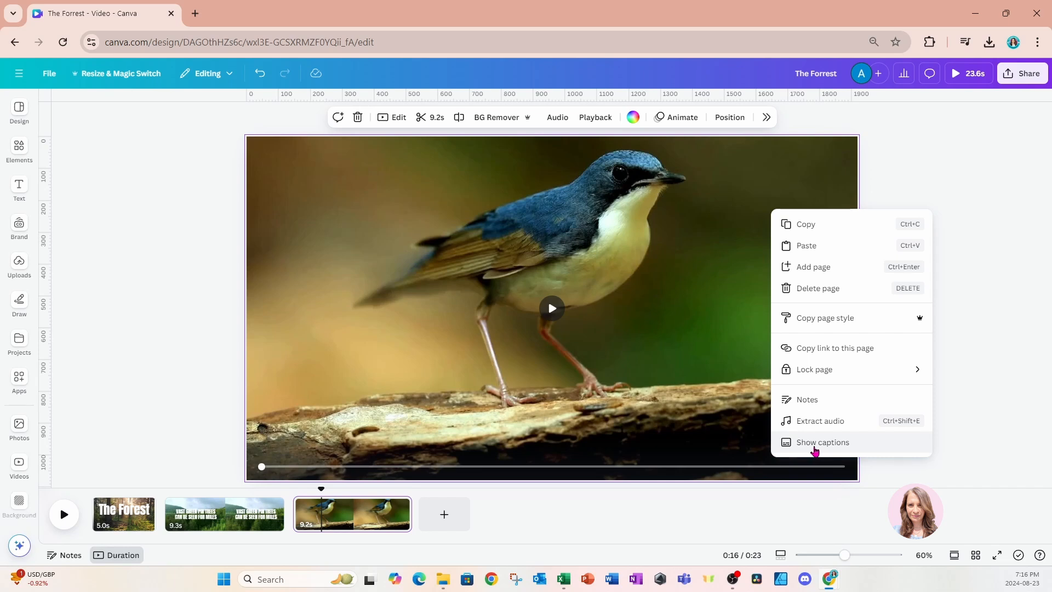
{"action": "left_click", "coordinate": [815, 445]}
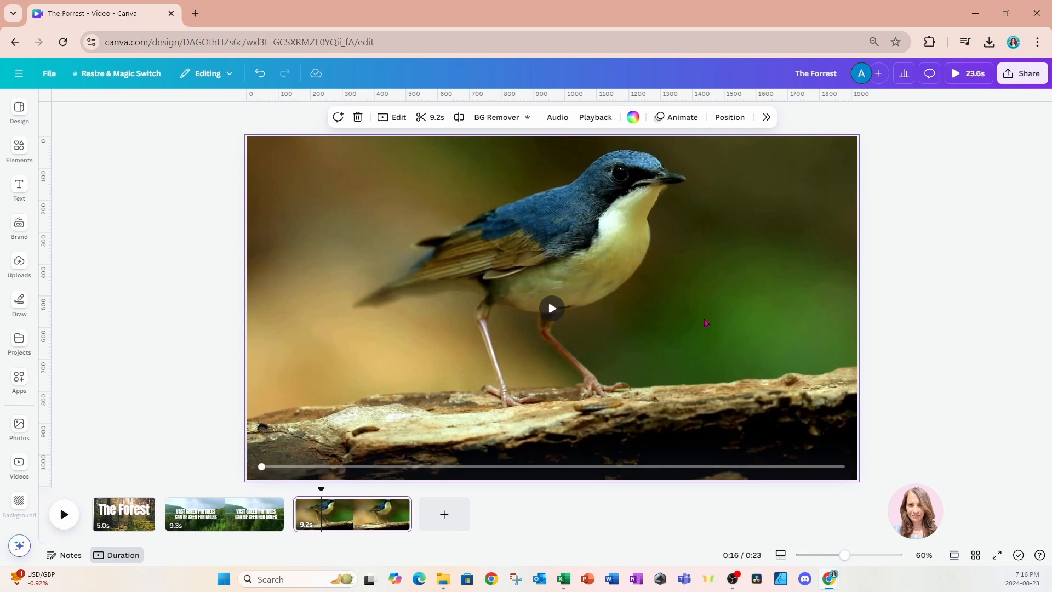
Preview the whole video with captions shown, switch the captions off and on again, and leave the preview.
{"action": "left_click", "coordinate": [977, 77]}
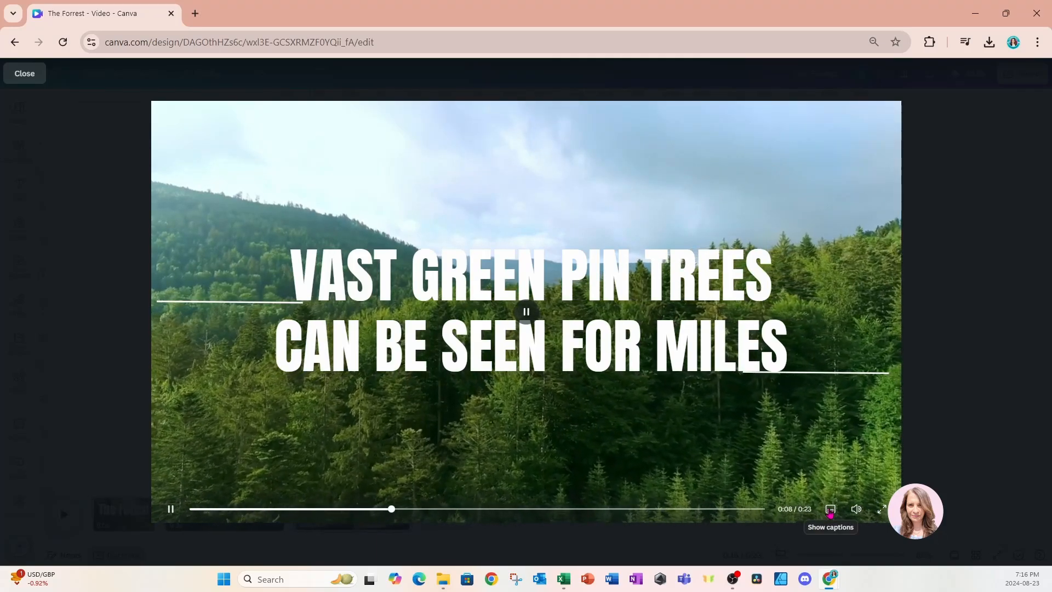
{"action": "left_click", "coordinate": [831, 510]}
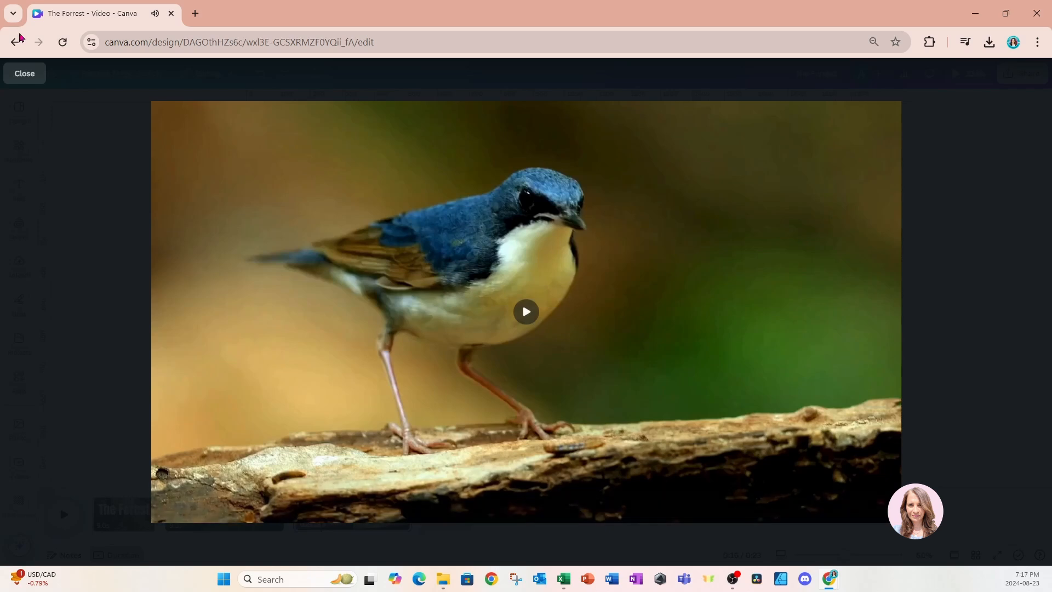
{"action": "left_click", "coordinate": [26, 73]}
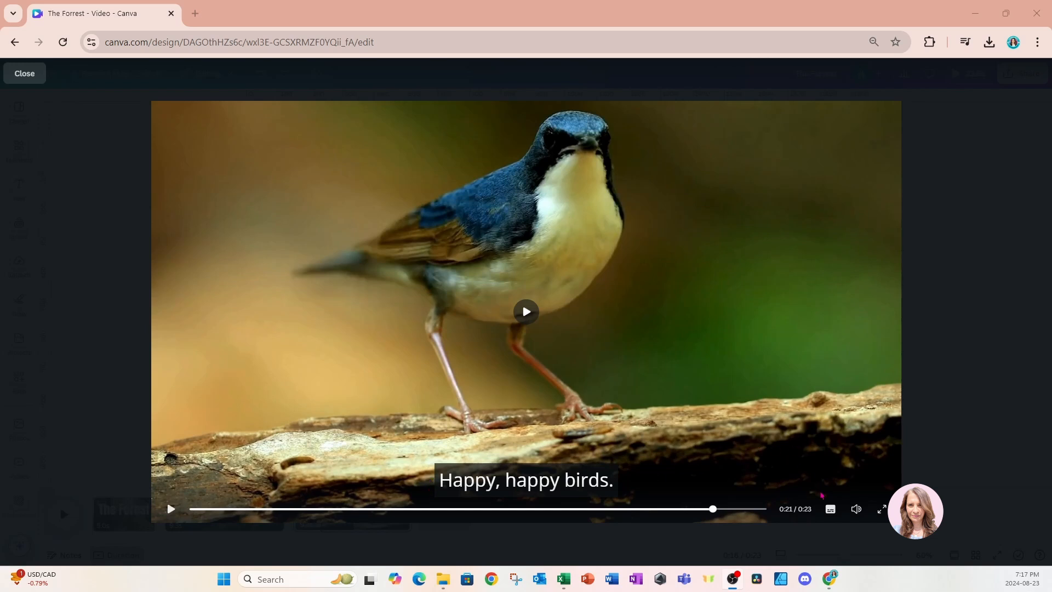
{"action": "left_click", "coordinate": [831, 510]}
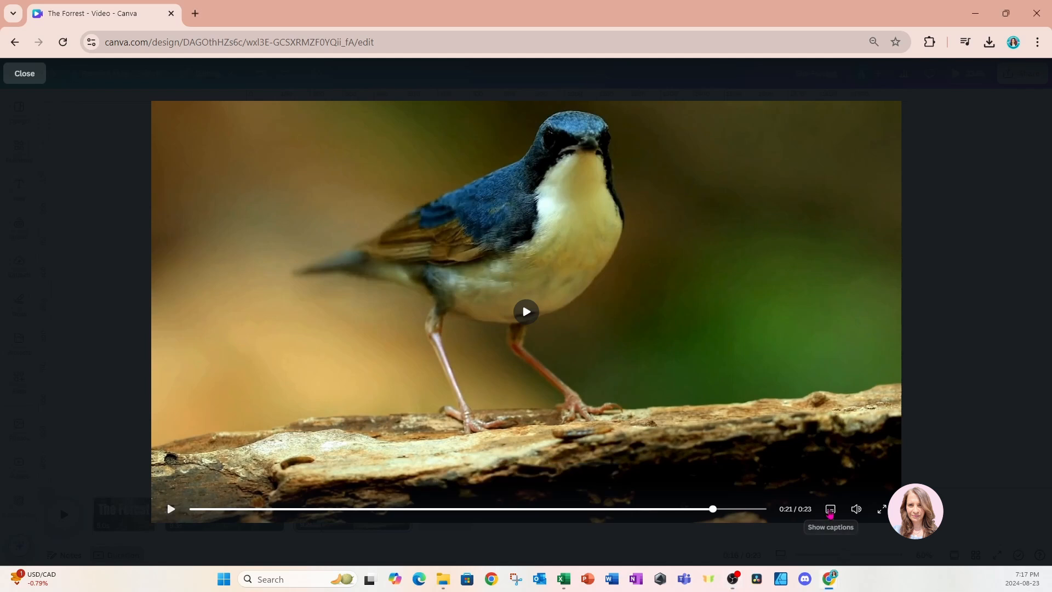
{"action": "left_click", "coordinate": [831, 510]}
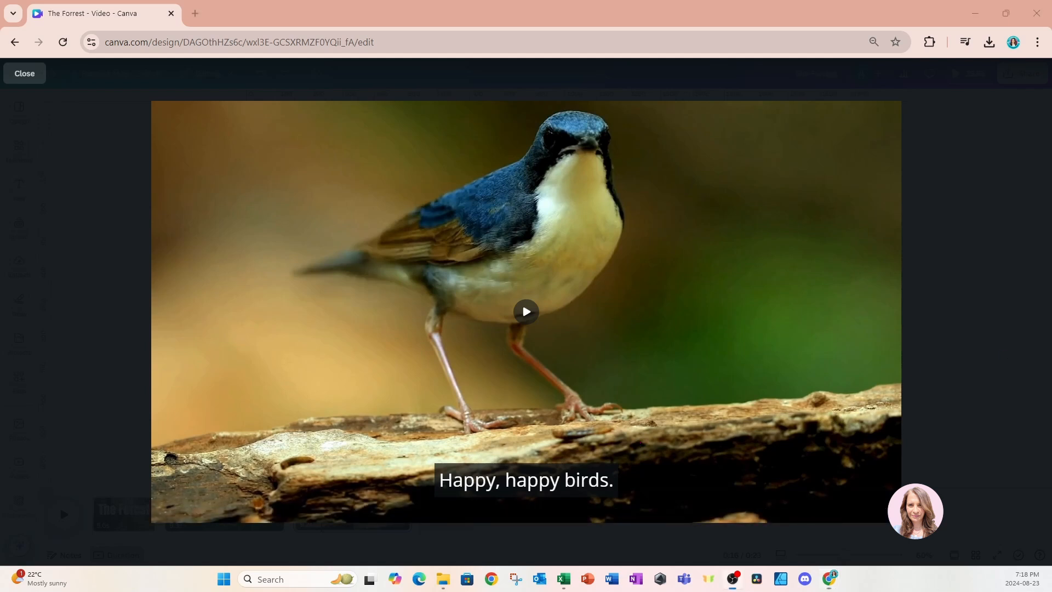
{"action": "key", "text": "Escape"}
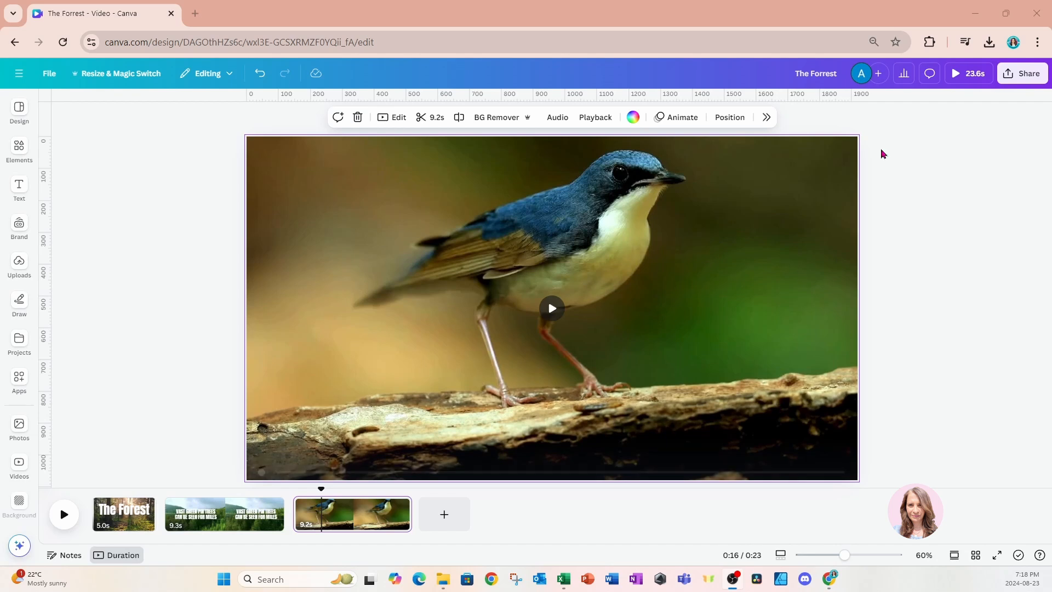
Open the video's presentation options from sharing and start presenting it in Presenter view.
{"action": "left_click", "coordinate": [1008, 75]}
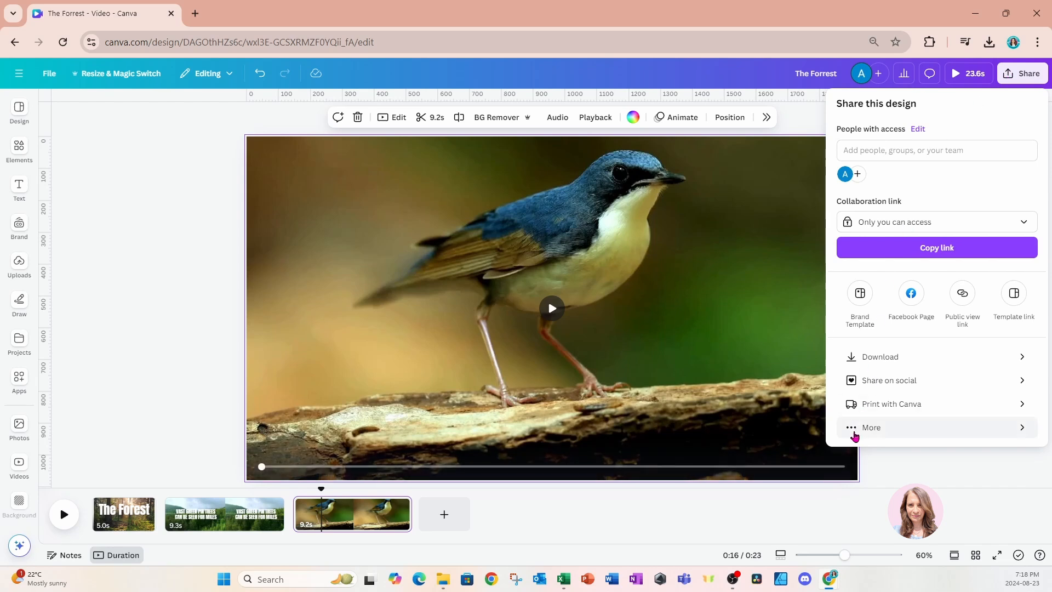
{"action": "left_click", "coordinate": [856, 433]}
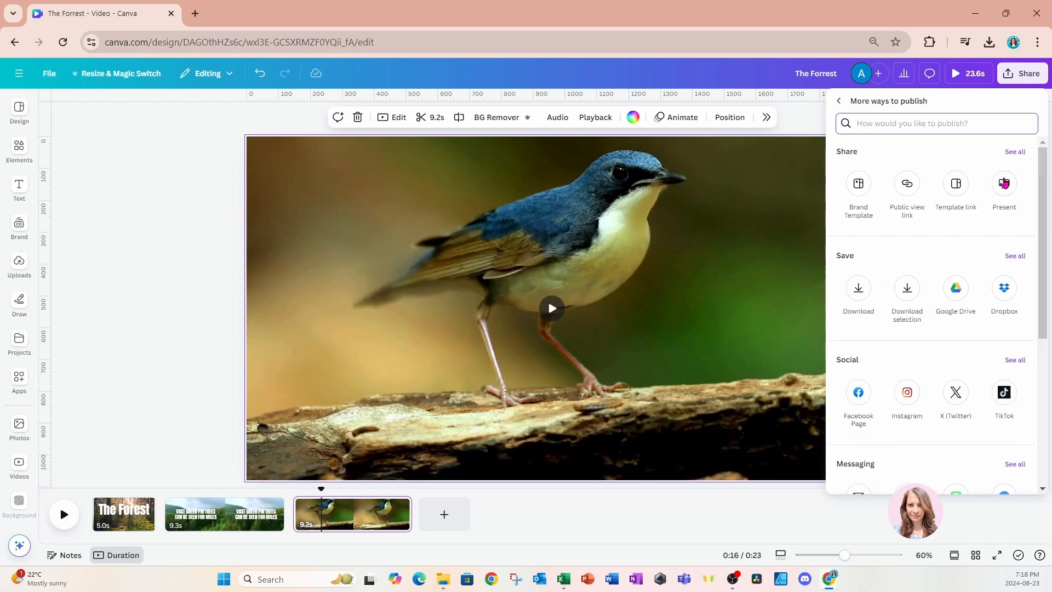
{"action": "left_click", "coordinate": [1005, 183]}
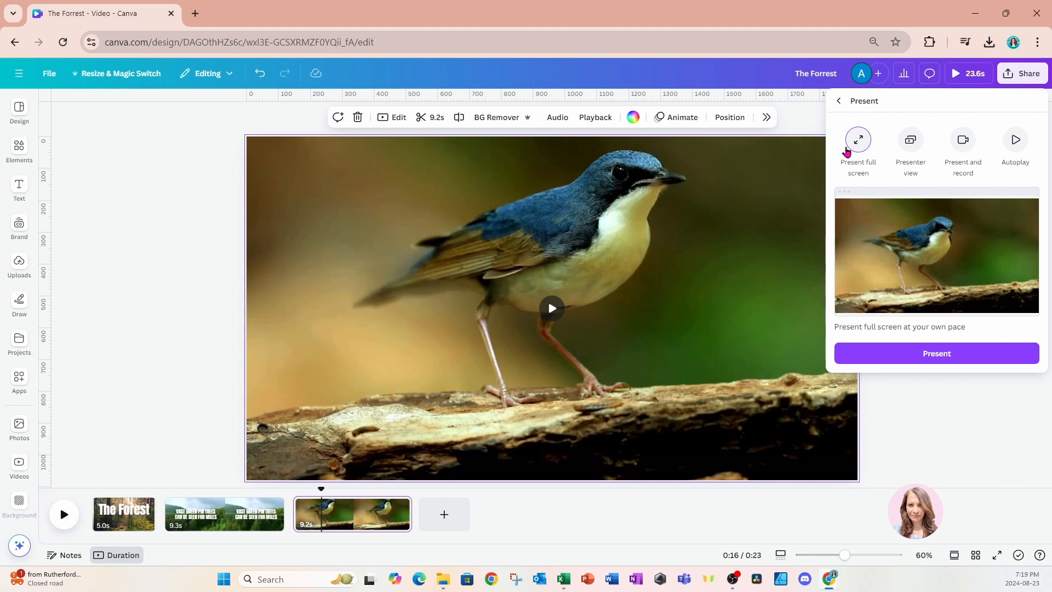
{"action": "left_click", "coordinate": [840, 101]}
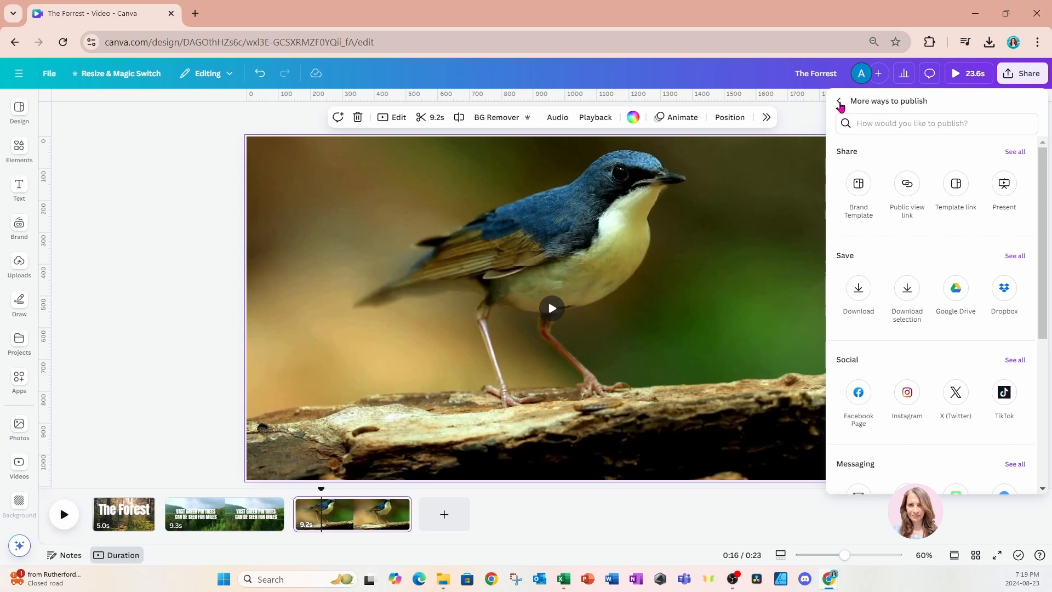
{"action": "left_click", "coordinate": [839, 101]}
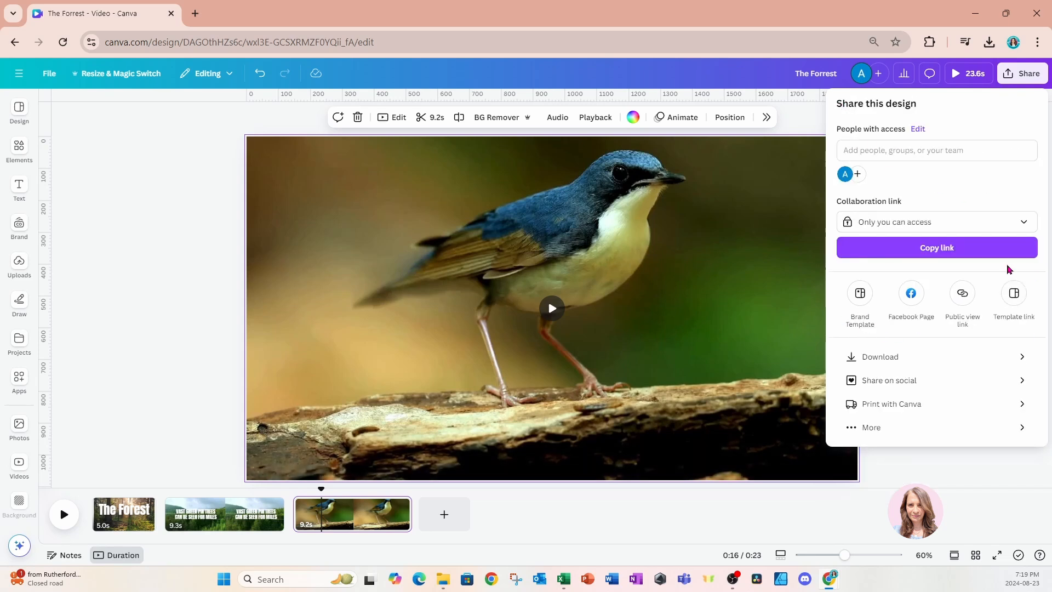
{"action": "left_click", "coordinate": [864, 436]}
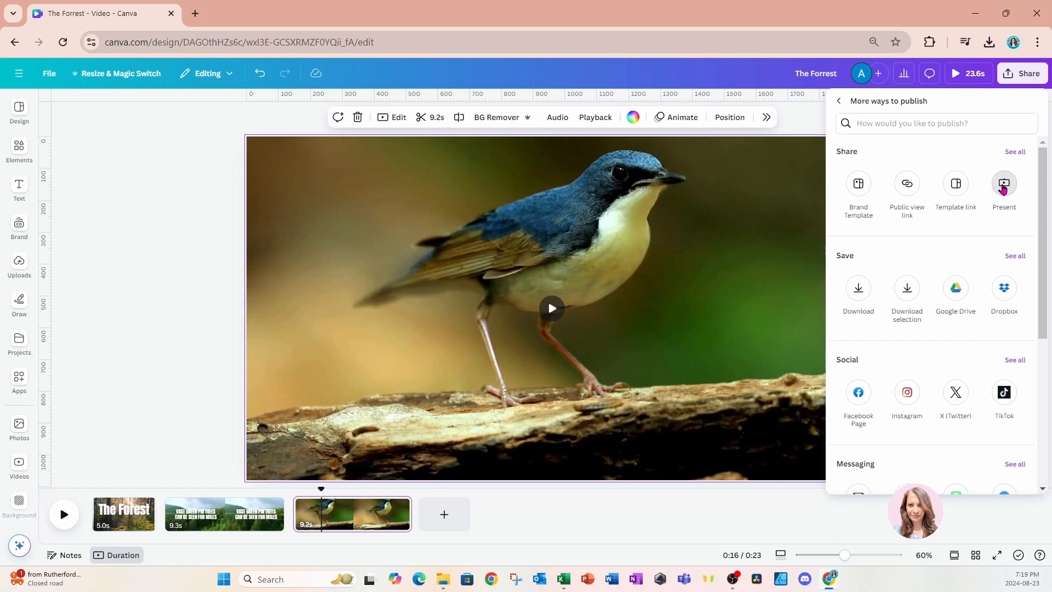
{"action": "left_click", "coordinate": [1004, 184]}
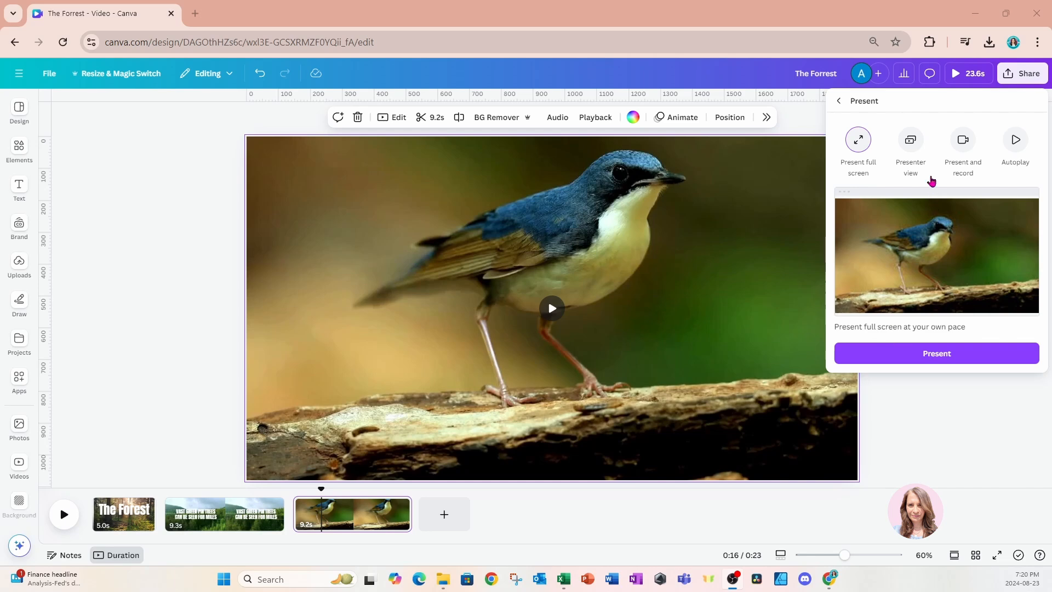
{"action": "left_click", "coordinate": [910, 142]}
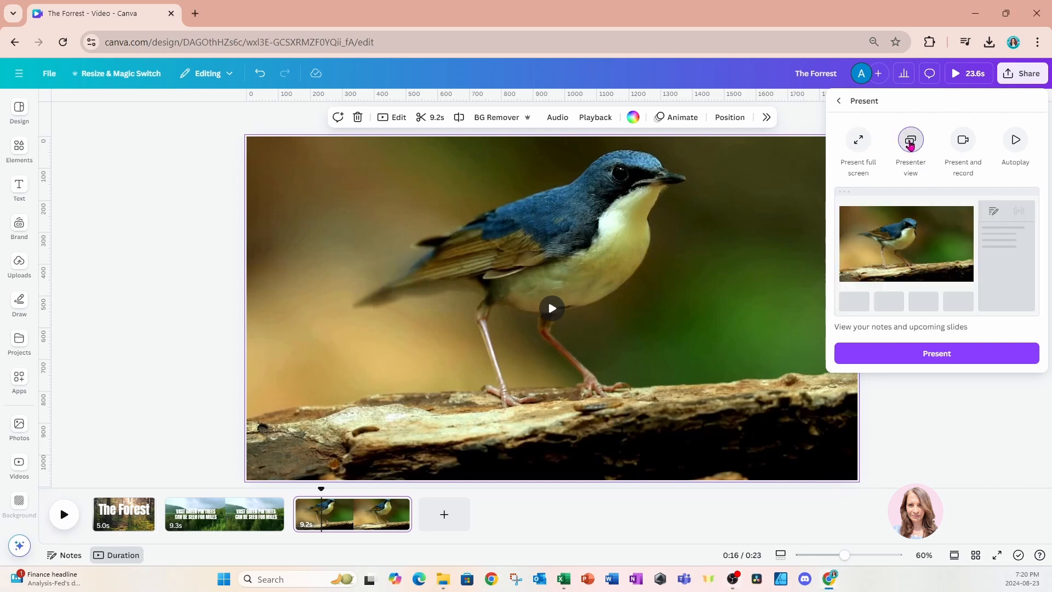
{"action": "left_click", "coordinate": [875, 353]}
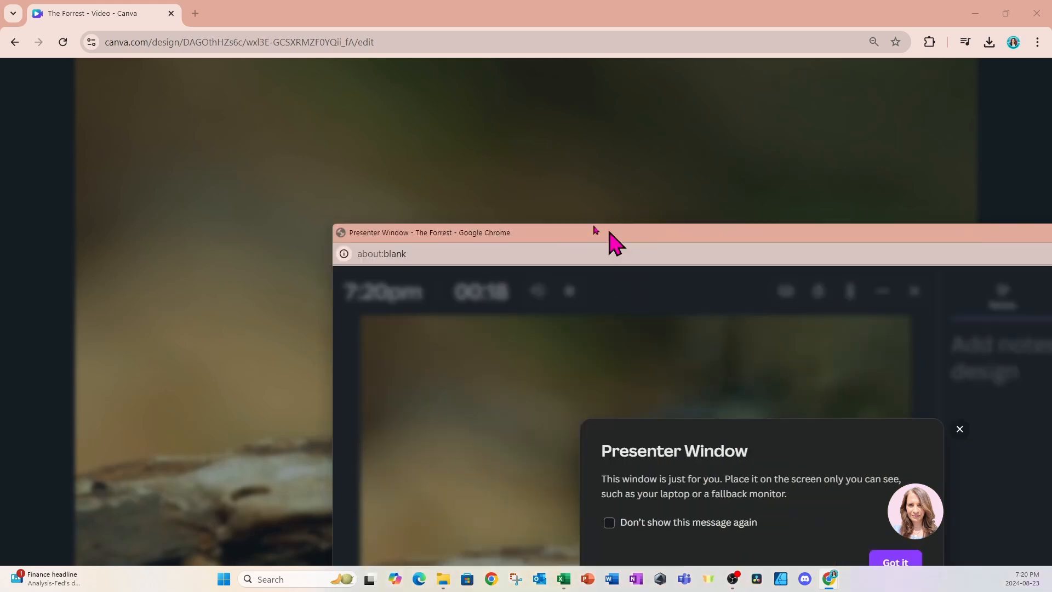
Dismiss the Presenter Window introduction message, then reposition and narrow that window to uncover the audience window.
{"action": "left_click_drag", "start_coordinate": [607, 233], "coordinate": [299, 23]}
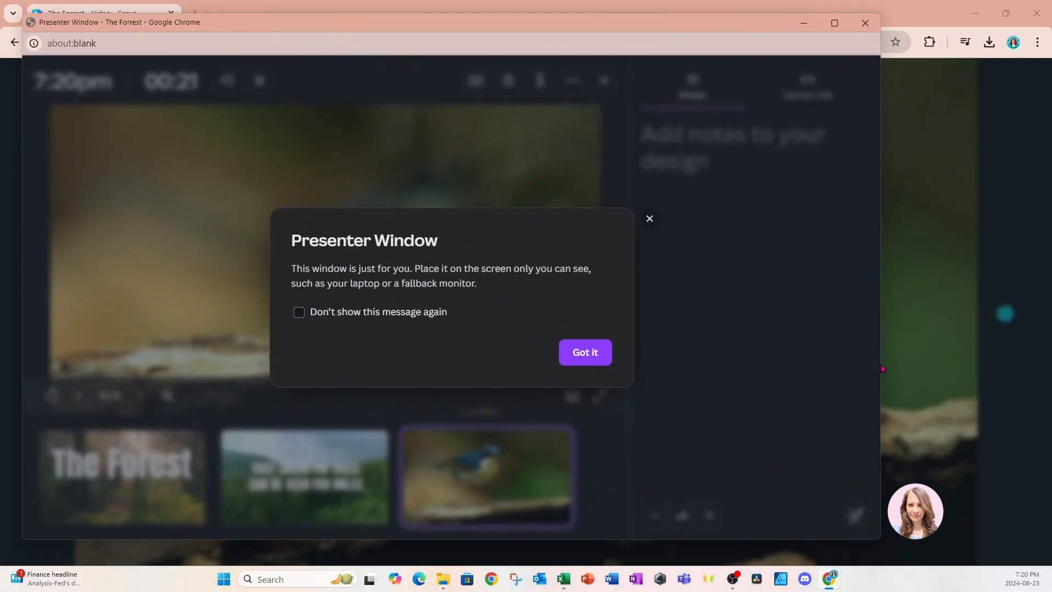
{"action": "left_click", "coordinate": [658, 366]}
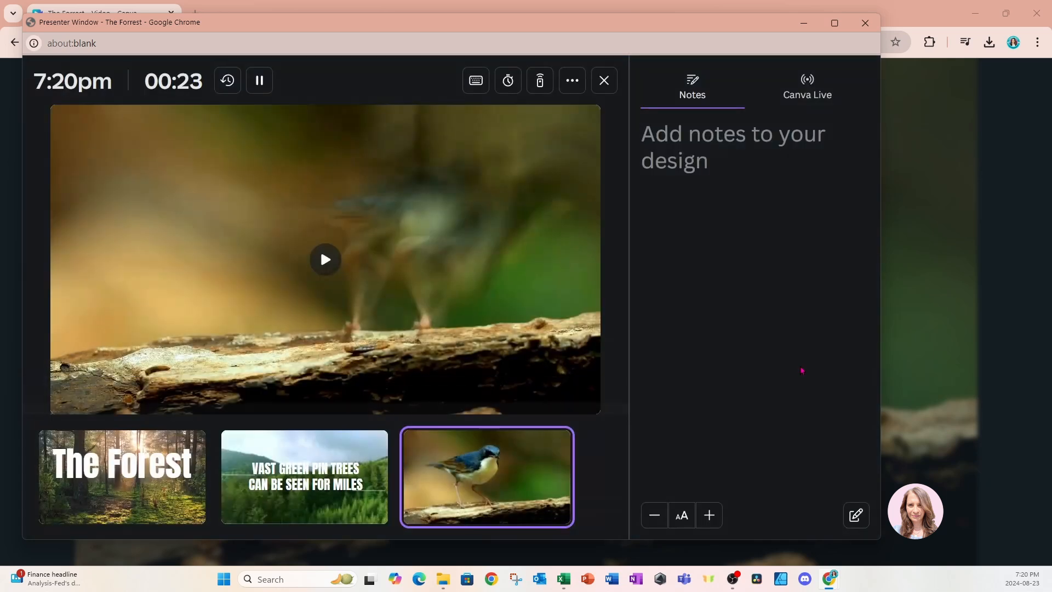
{"action": "left_click_drag", "start_coordinate": [880, 368], "coordinate": [506, 353]}
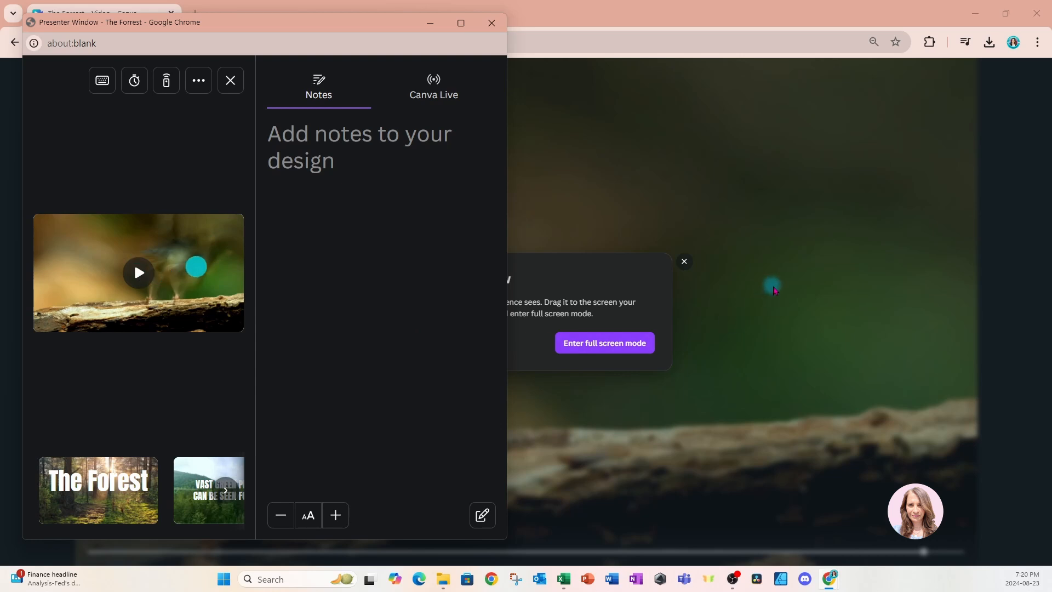
{"action": "mouse_move", "coordinate": [204, 291]}
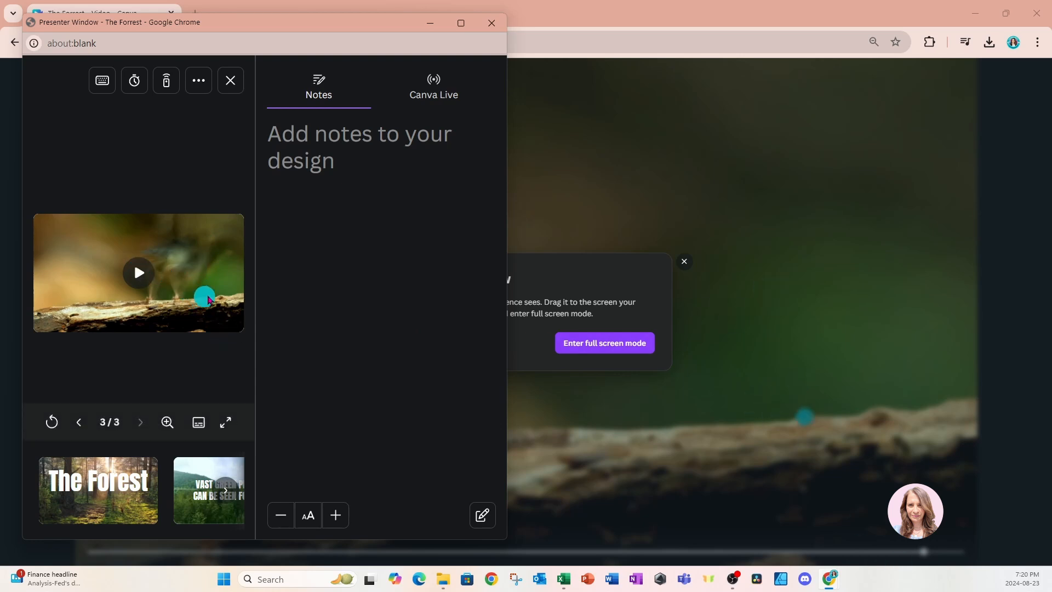
{"action": "mouse_move", "coordinate": [134, 269]}
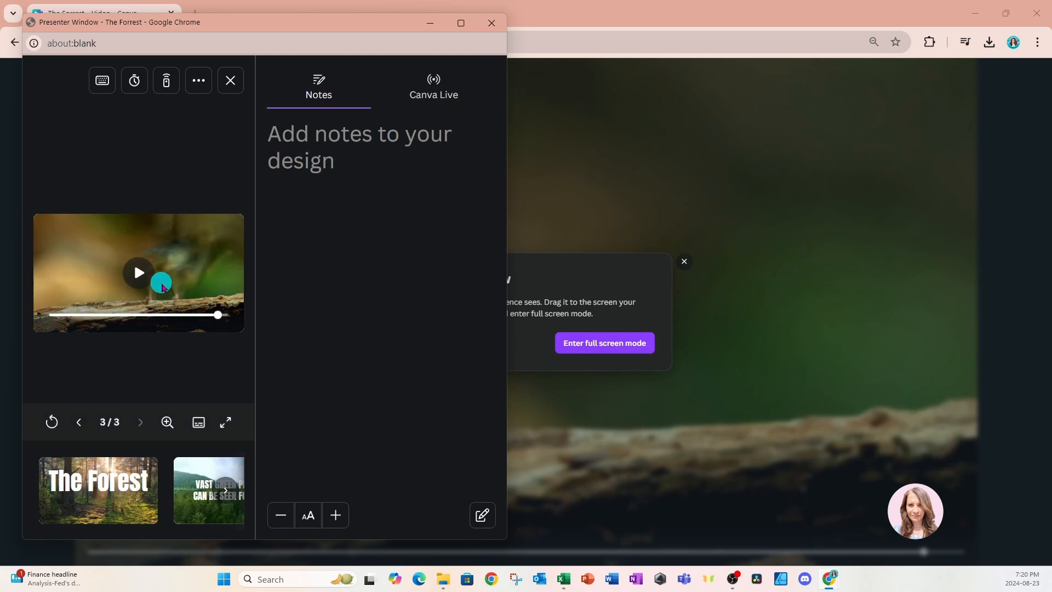
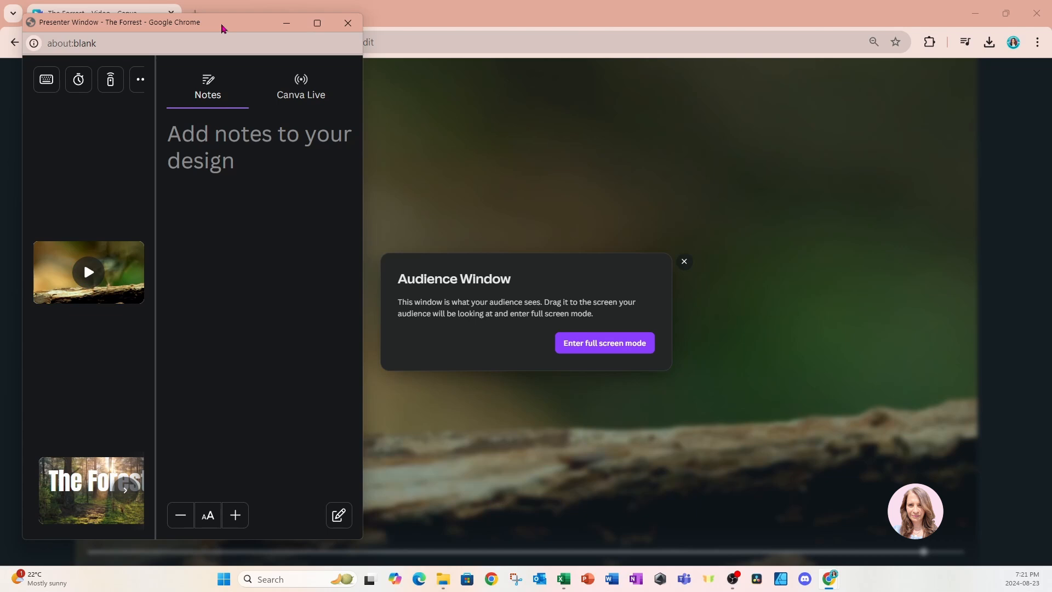
Restore and resize the audience and presenter windows so they sit side by side, presenter on the left and audience on the right.
{"action": "left_click", "coordinate": [431, 15]}
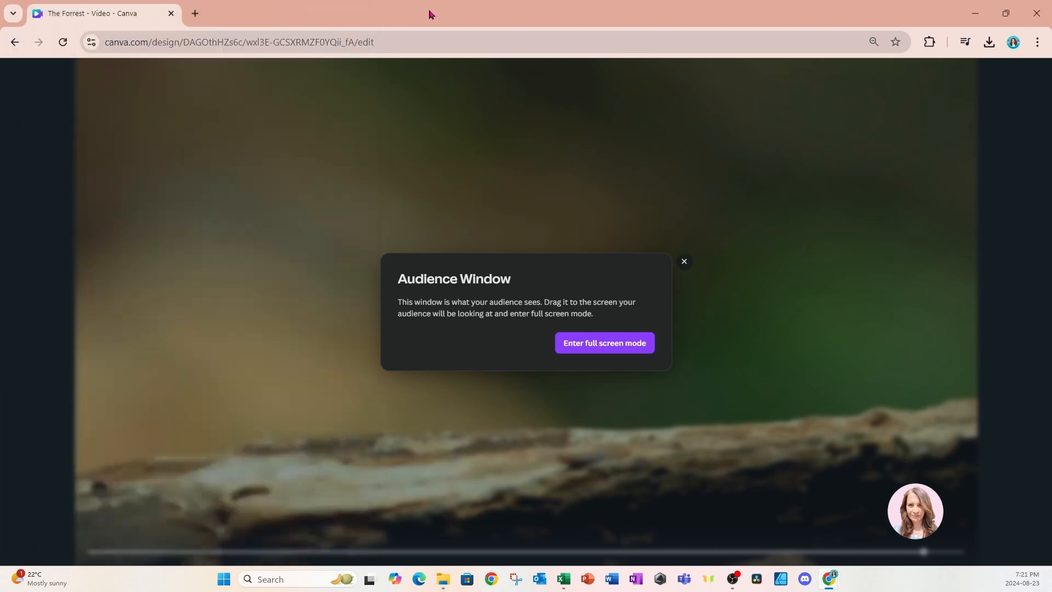
{"action": "left_click", "coordinate": [1007, 13]}
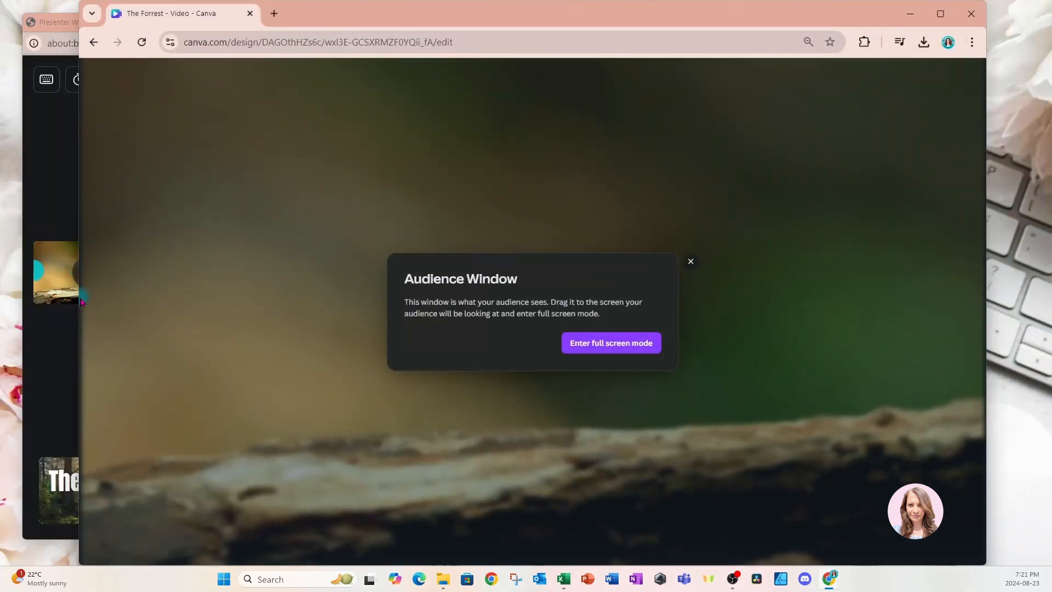
{"action": "left_click_drag", "start_coordinate": [80, 301], "coordinate": [411, 303]}
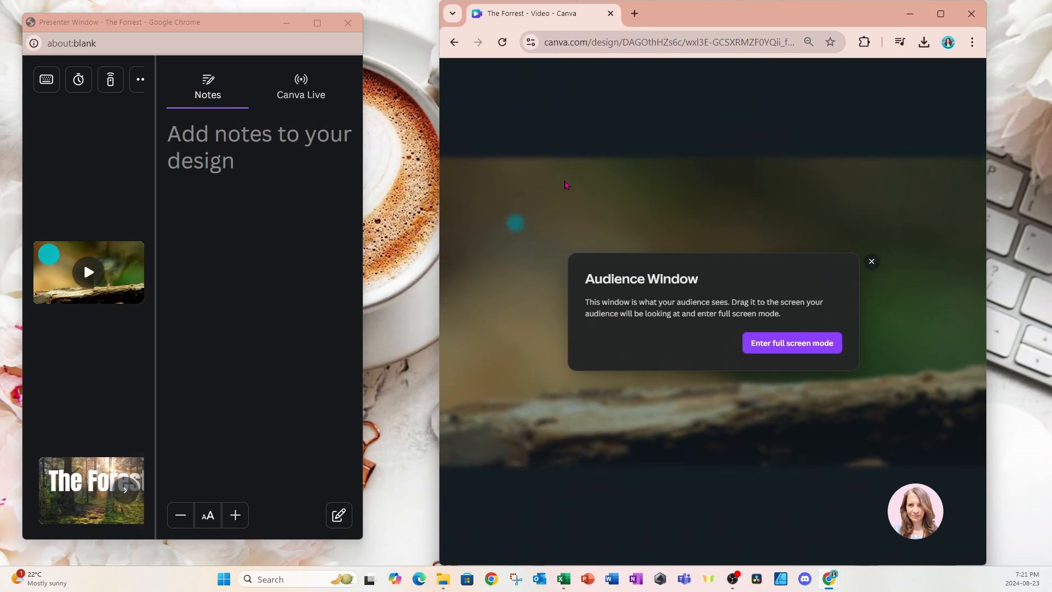
{"action": "left_click_drag", "start_coordinate": [670, 19], "coordinate": [739, 22]}
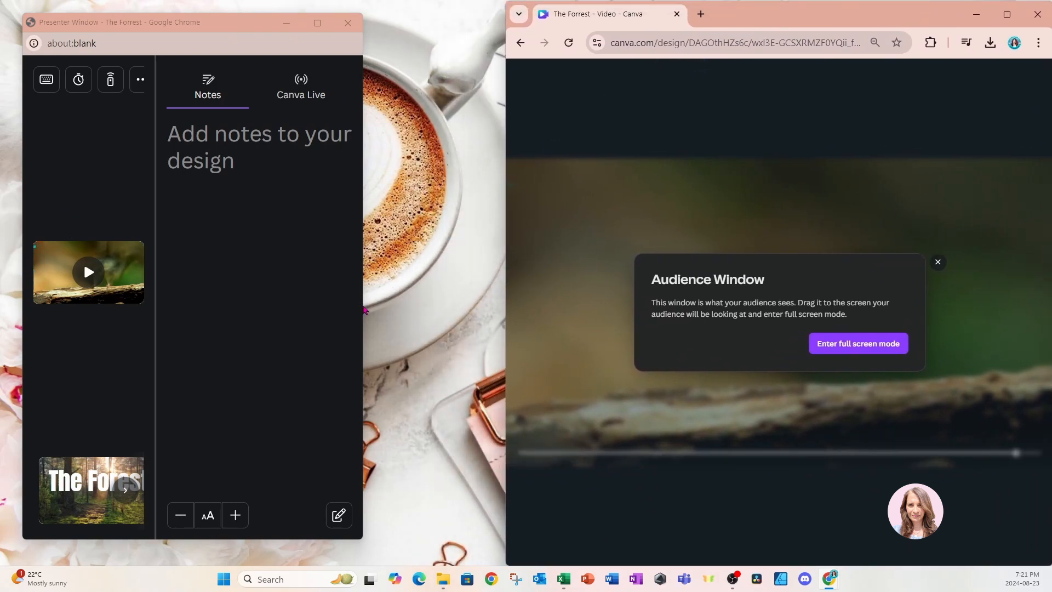
{"action": "left_click_drag", "start_coordinate": [363, 310], "coordinate": [503, 329]}
{"action": "left_click", "coordinate": [226, 12]}
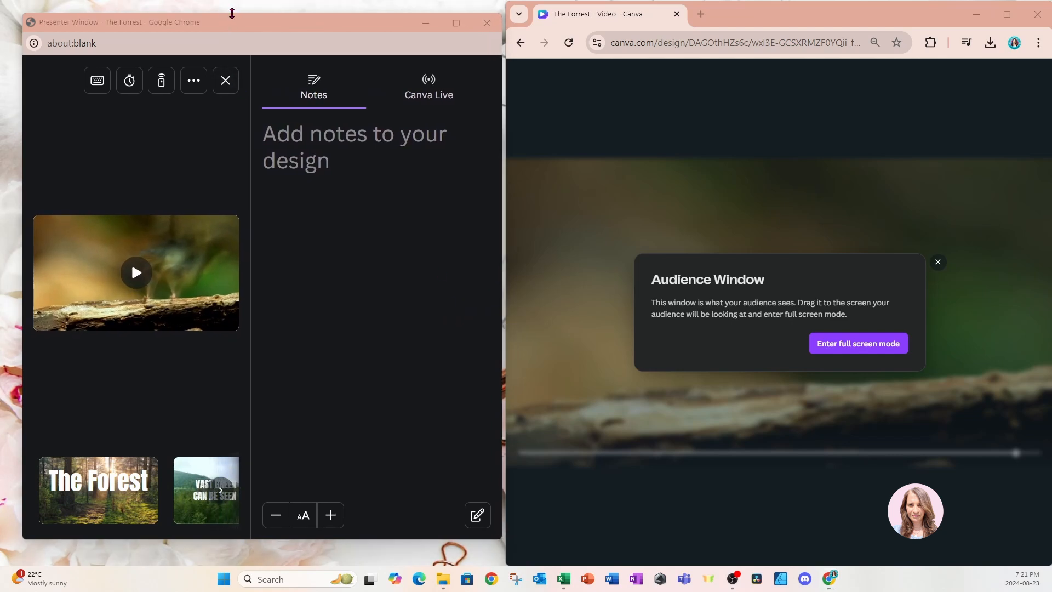
{"action": "left_click_drag", "start_coordinate": [233, 12], "coordinate": [230, 1]}
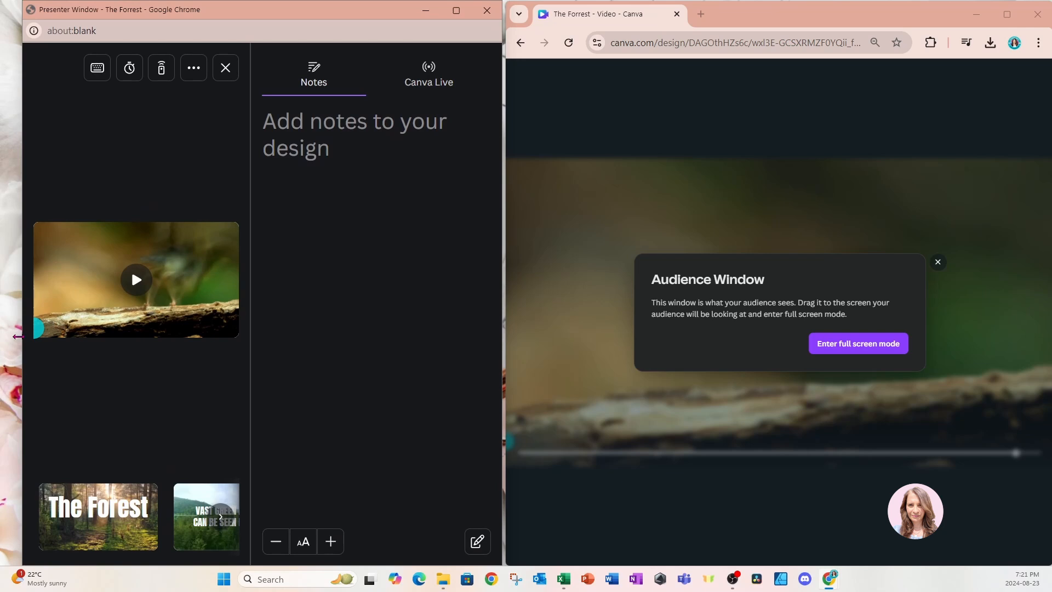
{"action": "left_click_drag", "start_coordinate": [19, 334], "coordinate": [2, 334]}
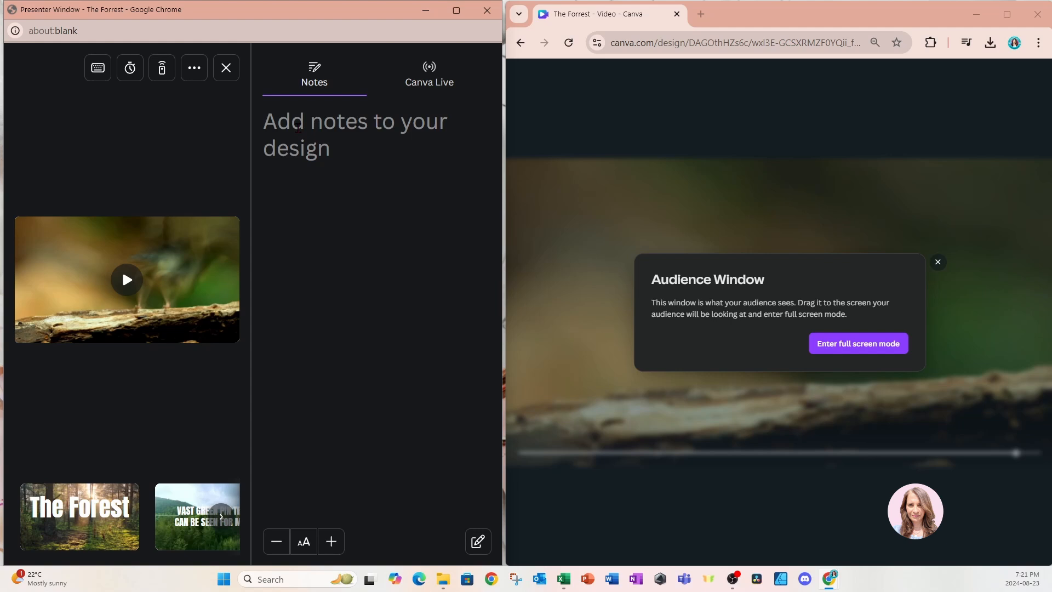
Look at the Canva Live session options in the presenter window and return to the notes.
{"action": "left_click", "coordinate": [455, 86]}
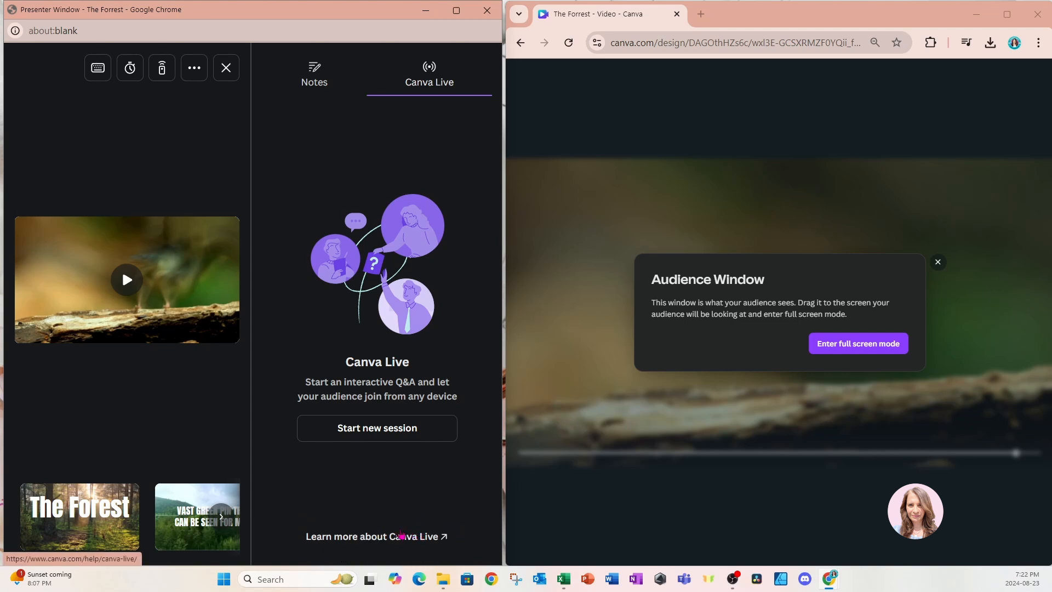
{"action": "left_click", "coordinate": [429, 83]}
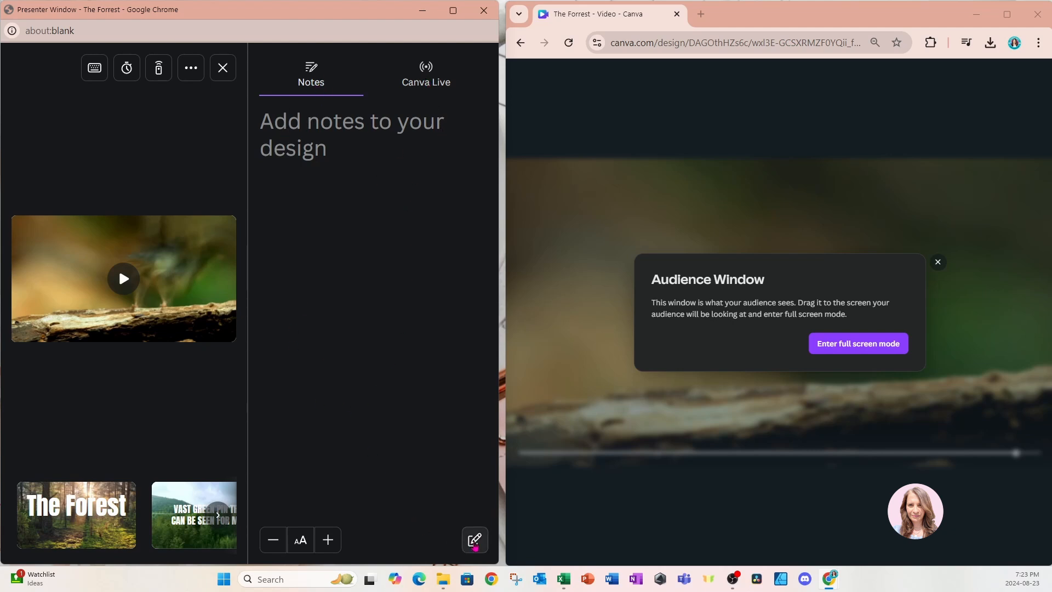
Test larger and smaller text for the presenter notes, leave it smaller, and widen the slide preview beside the notes.
{"action": "left_click", "coordinate": [474, 543]}
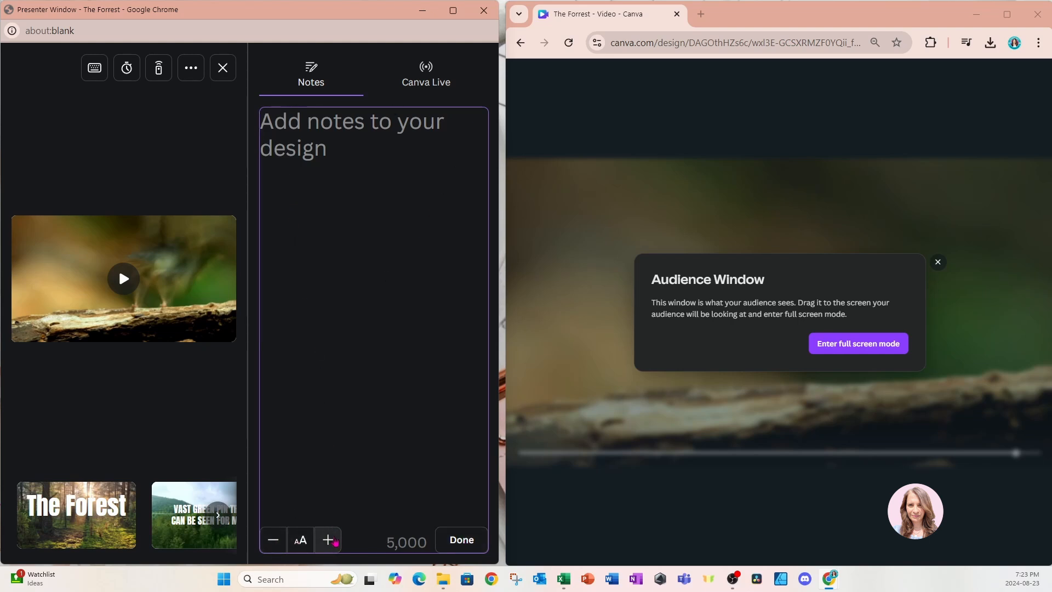
{"action": "left_click", "coordinate": [334, 541]}
{"action": "left_click", "coordinate": [335, 541]}
{"action": "left_click", "coordinate": [269, 543]}
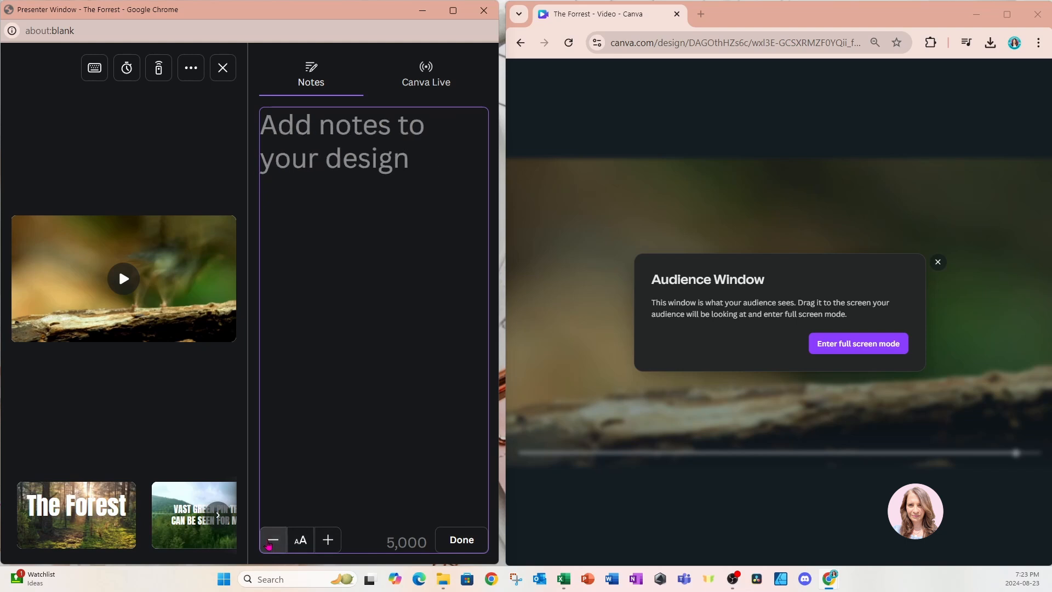
{"action": "left_click", "coordinate": [269, 543]}
{"action": "left_click", "coordinate": [268, 544]}
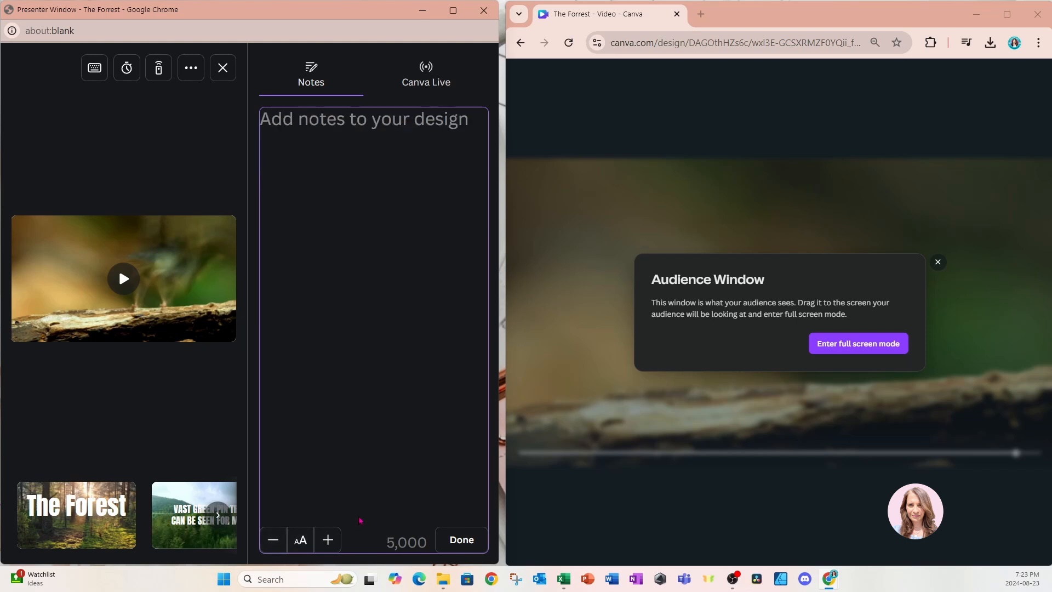
{"action": "left_click", "coordinate": [460, 540]}
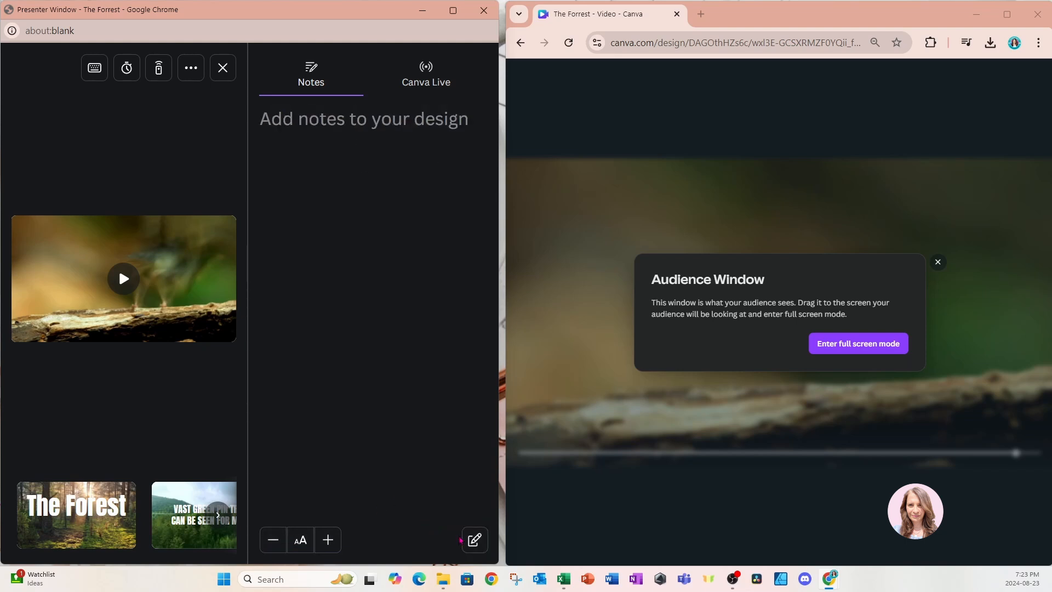
{"action": "left_click_drag", "start_coordinate": [248, 451], "coordinate": [285, 459]}
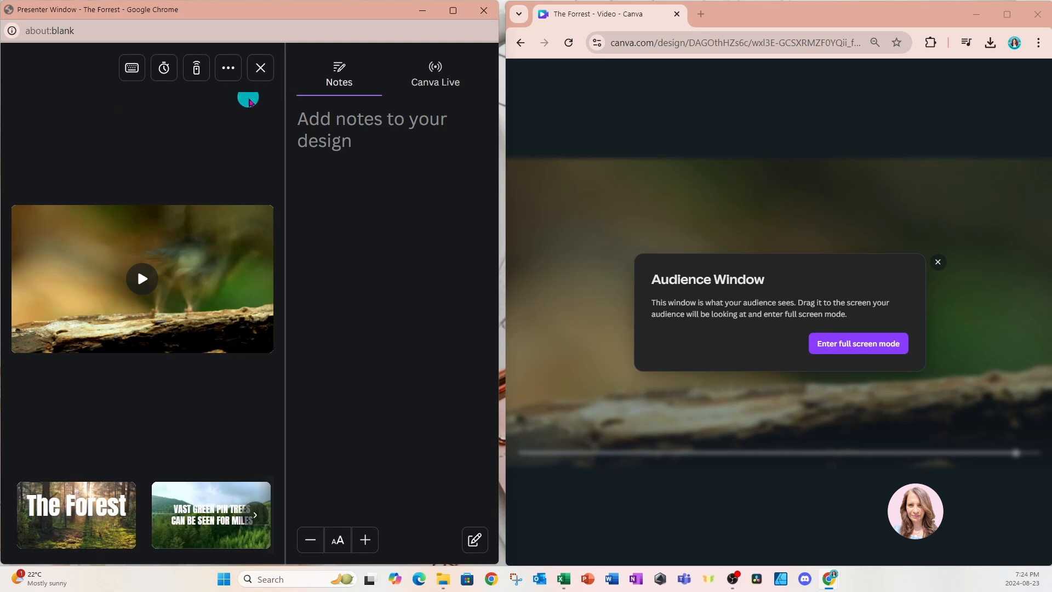
Blur and unblur the presented page with the Blur magic shortcut, and trigger the Bubbles effect.
{"action": "left_click", "coordinate": [137, 76]}
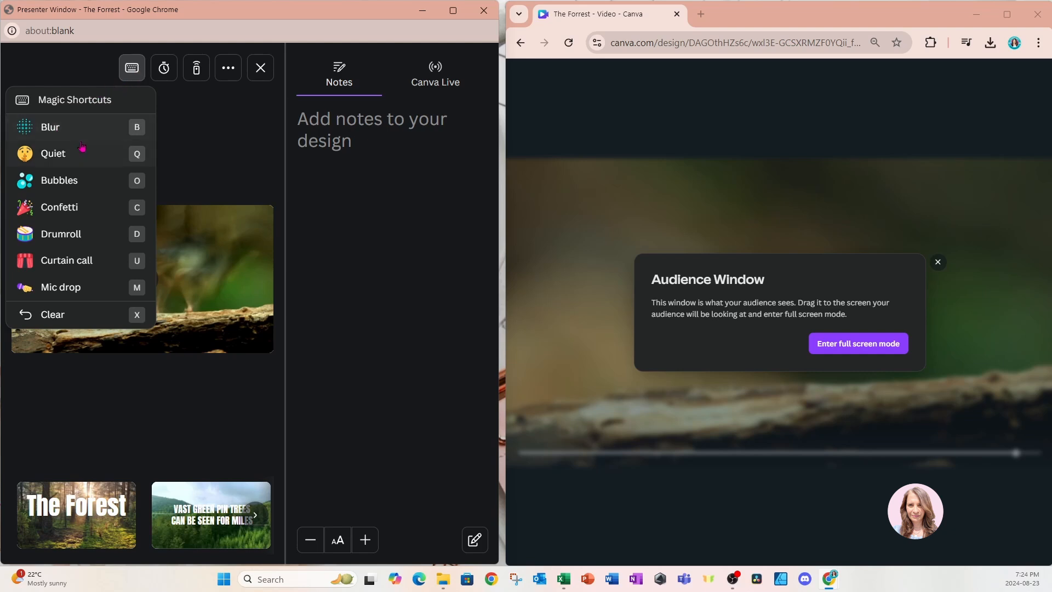
{"action": "left_click", "coordinate": [42, 131]}
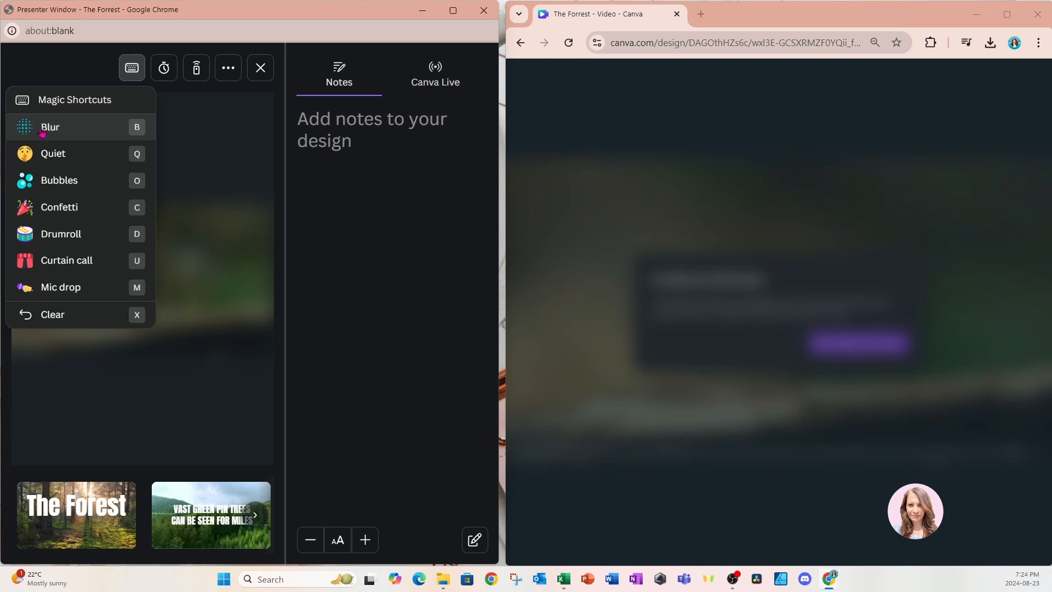
{"action": "left_click", "coordinate": [43, 131]}
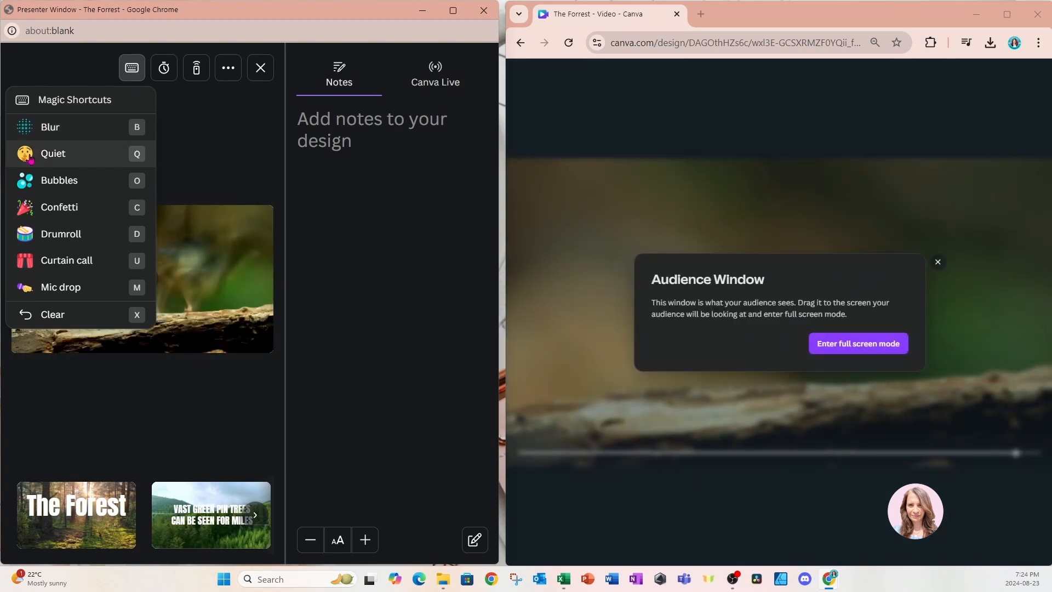
{"action": "left_click", "coordinate": [74, 183]}
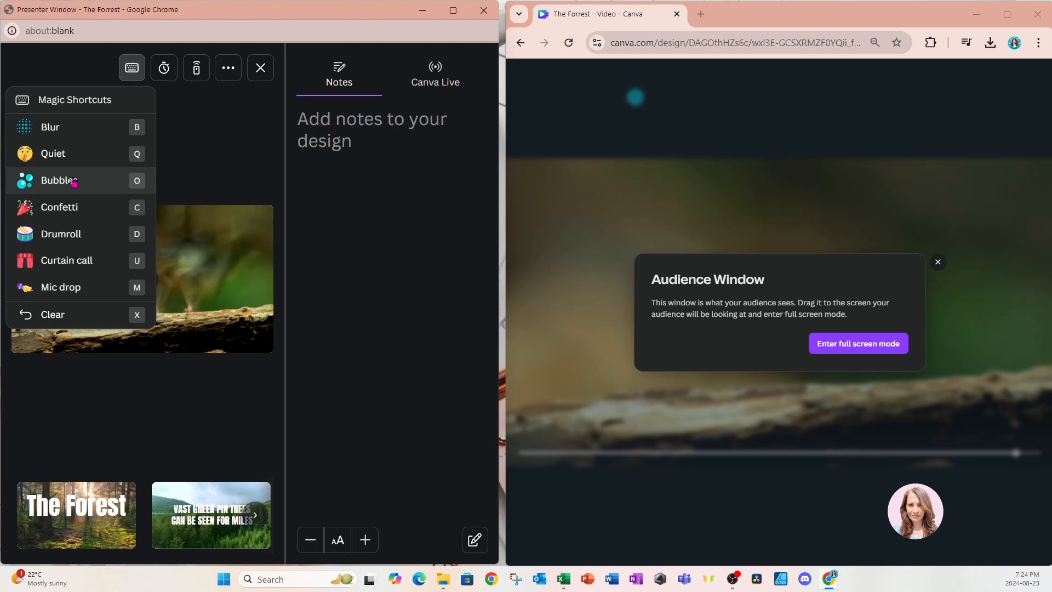
{"action": "left_click", "coordinate": [25, 189]}
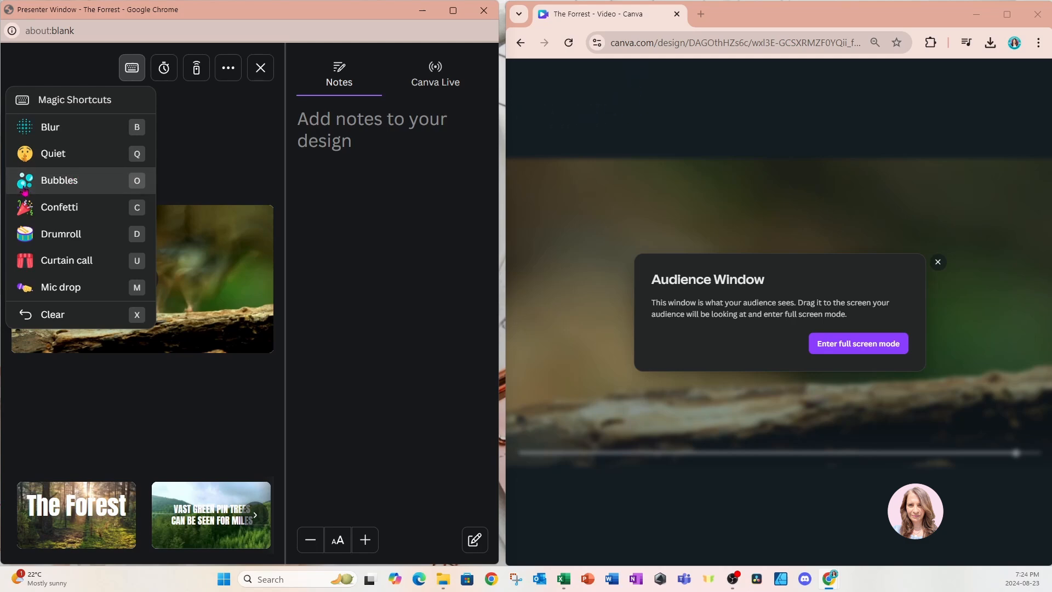
Play the Confetti, Drumroll, Curtain call and Mic drop magic shortcuts, then clear all effects and close the shortcut list.
{"action": "left_click", "coordinate": [70, 208]}
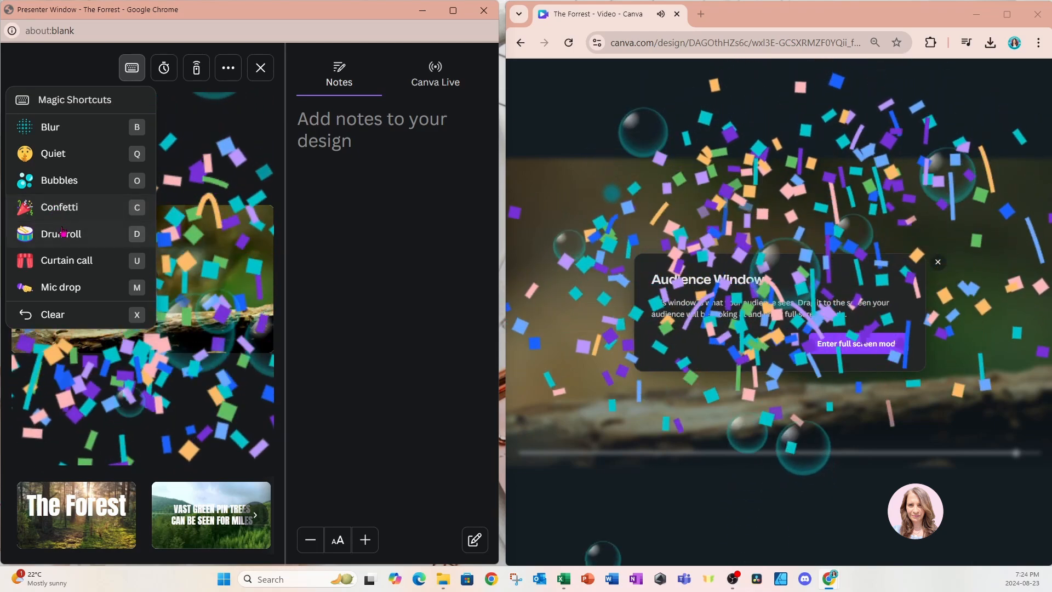
{"action": "left_click", "coordinate": [48, 236]}
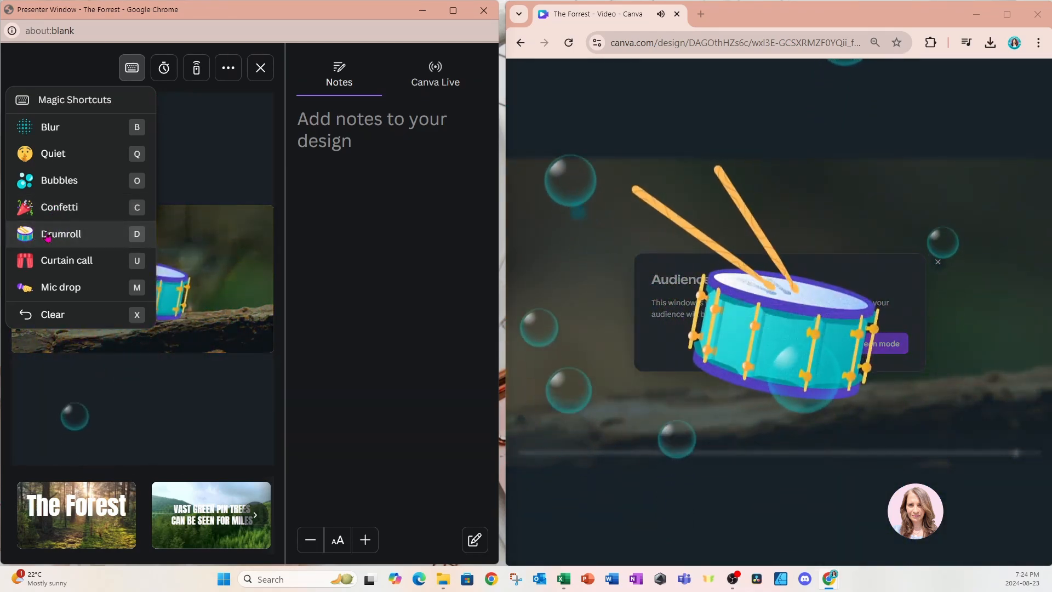
{"action": "left_click", "coordinate": [56, 267]}
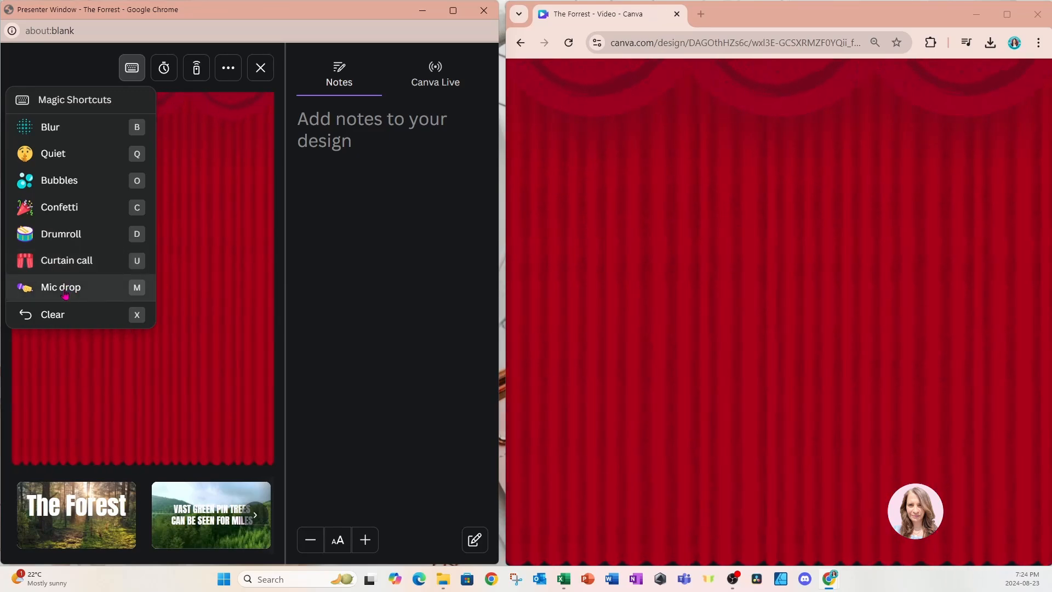
{"action": "left_click", "coordinate": [61, 287]}
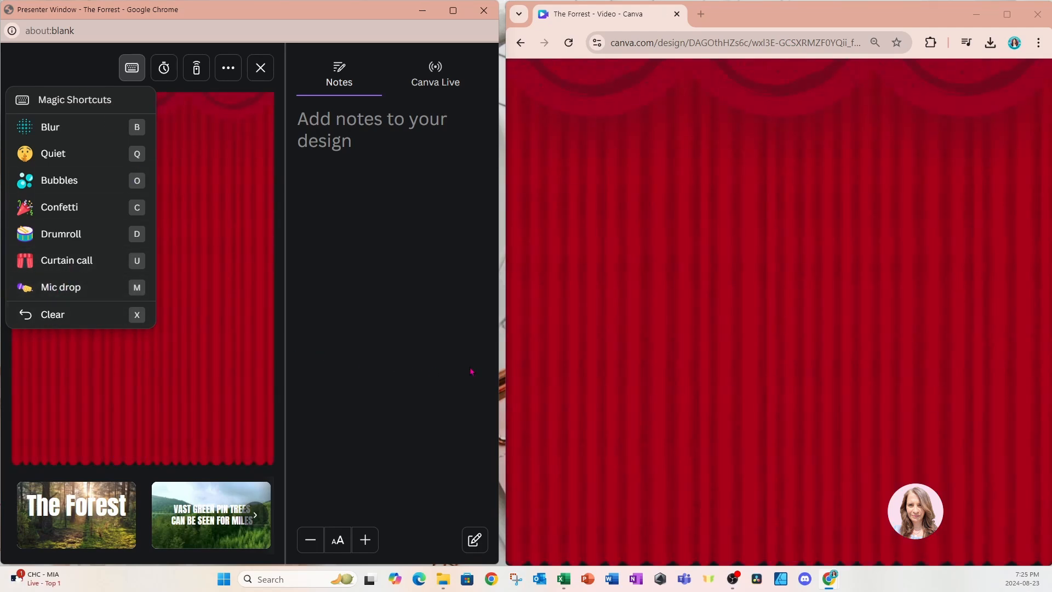
{"action": "left_click", "coordinate": [27, 318]}
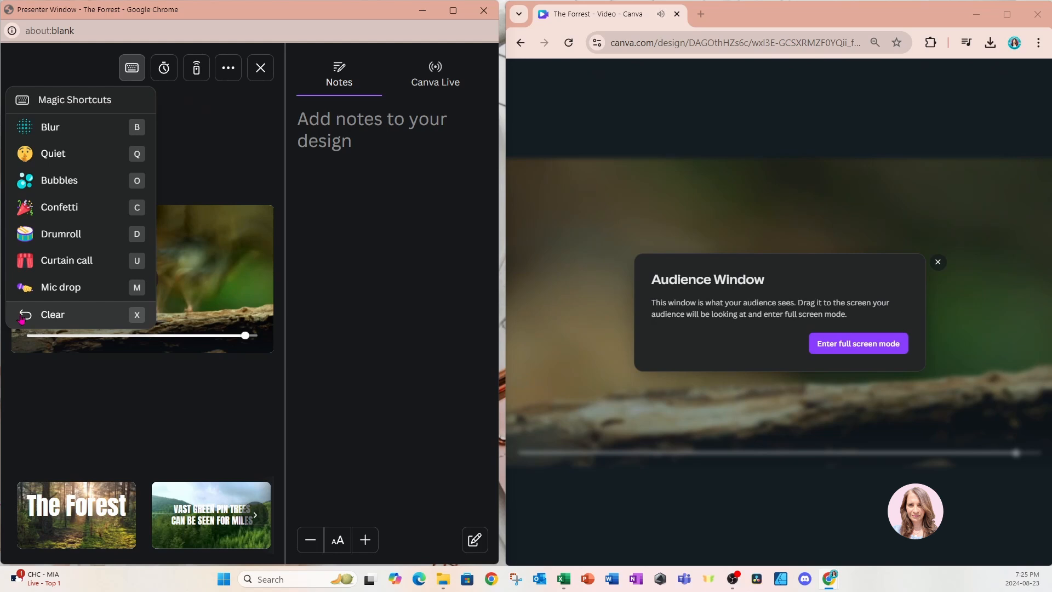
{"action": "left_click", "coordinate": [132, 68]}
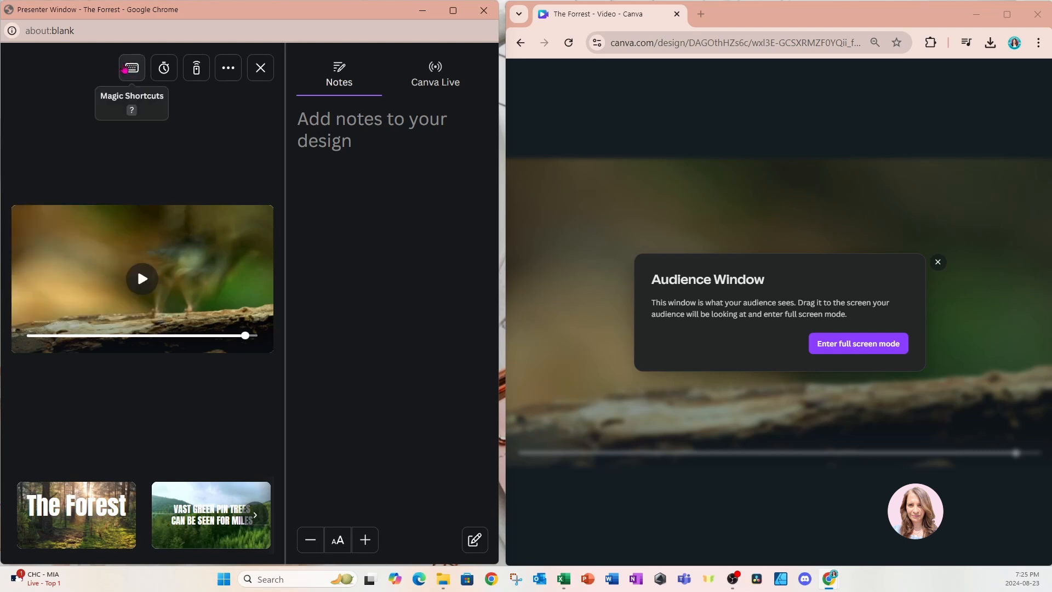
Show and hide the presentation timer, then look at the additional presenter options for Magic Cursor, live edits and autoplay.
{"action": "left_click", "coordinate": [165, 68]}
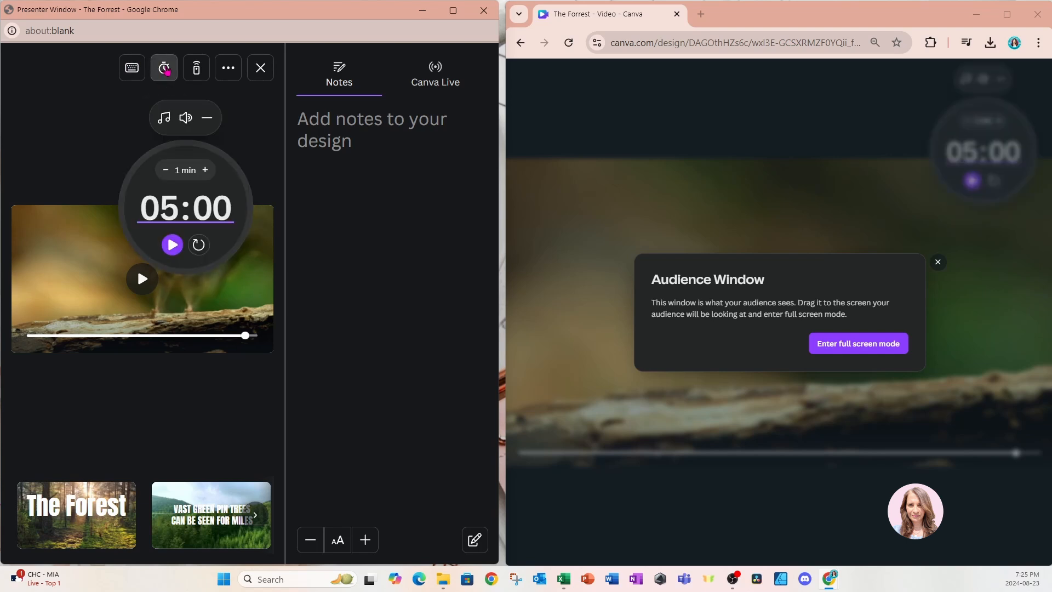
{"action": "left_click", "coordinate": [166, 70]}
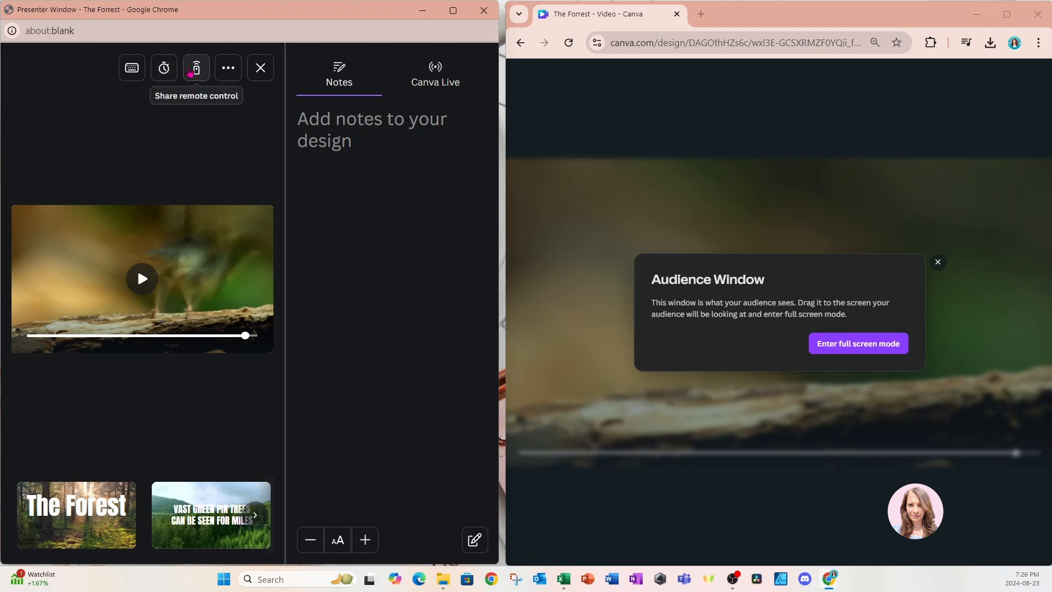
{"action": "left_click", "coordinate": [228, 69]}
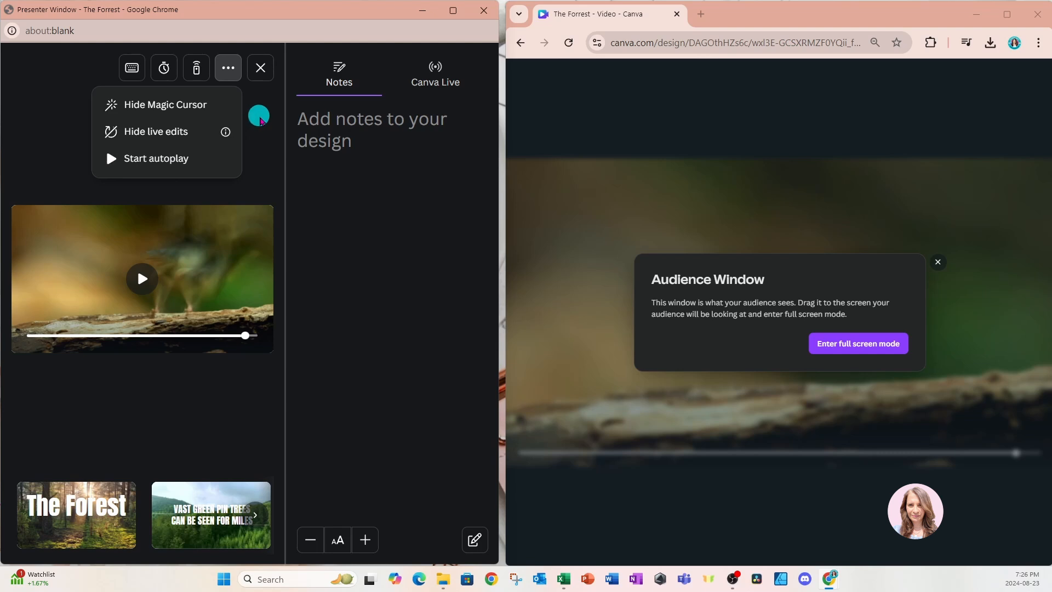
{"action": "left_click", "coordinate": [263, 118]}
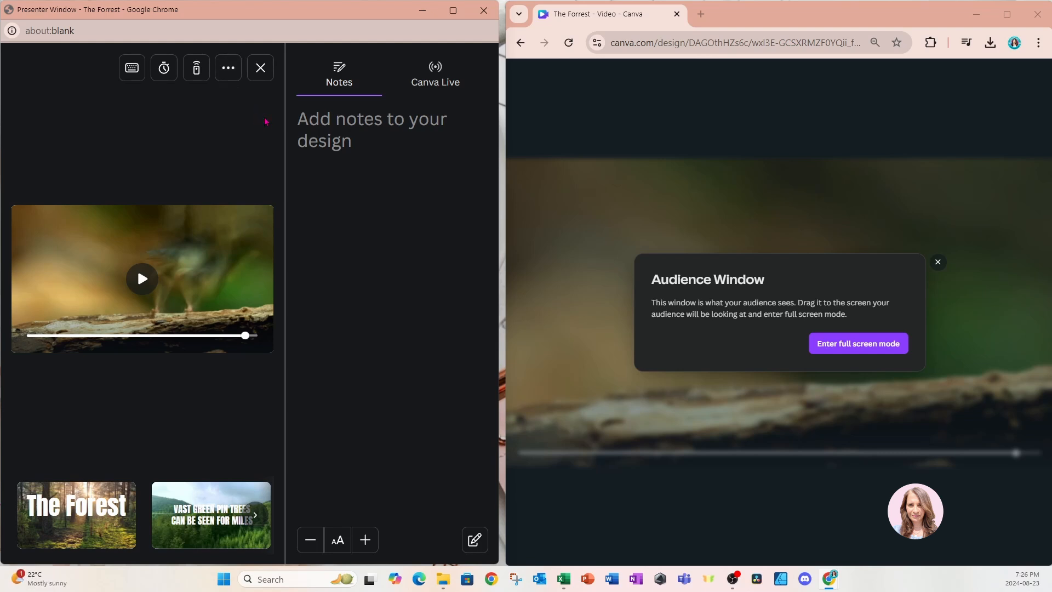
Return the presentation to the first page and turn on captions.
{"action": "mouse_move", "coordinate": [88, 416]}
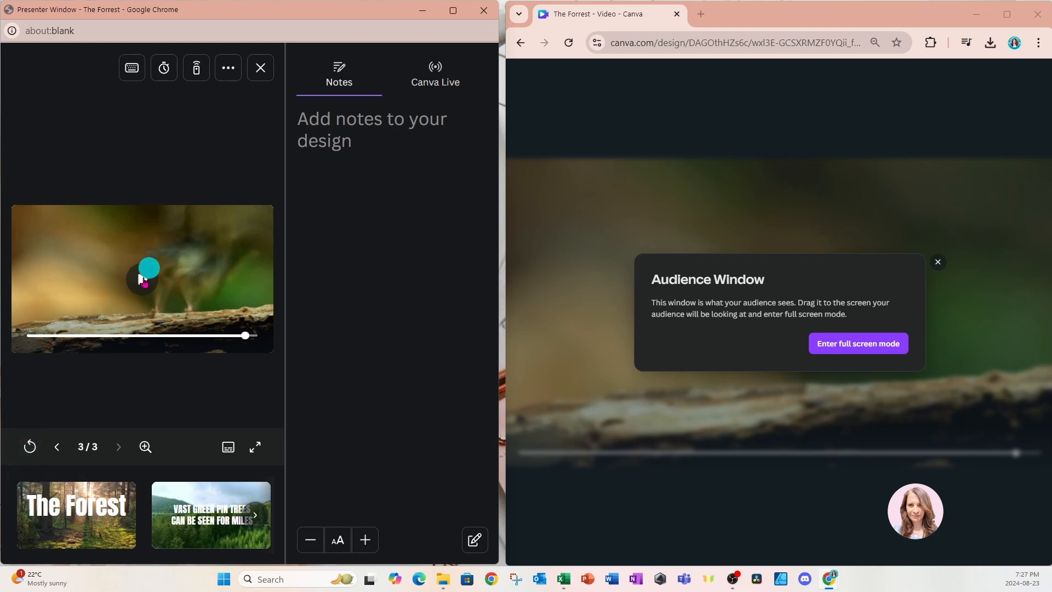
{"action": "left_click", "coordinate": [31, 447]}
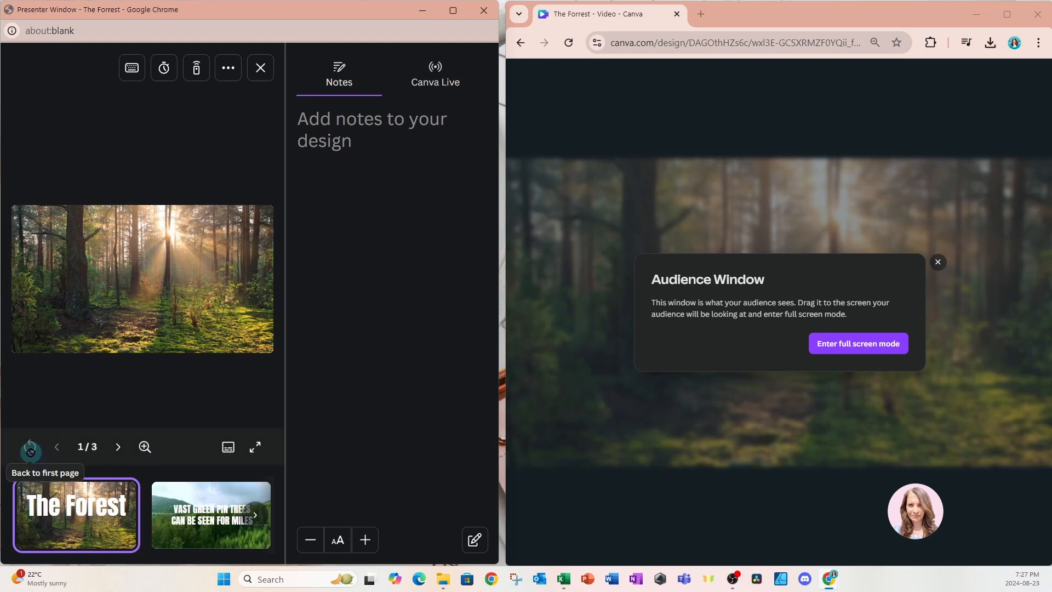
{"action": "left_click", "coordinate": [81, 452]}
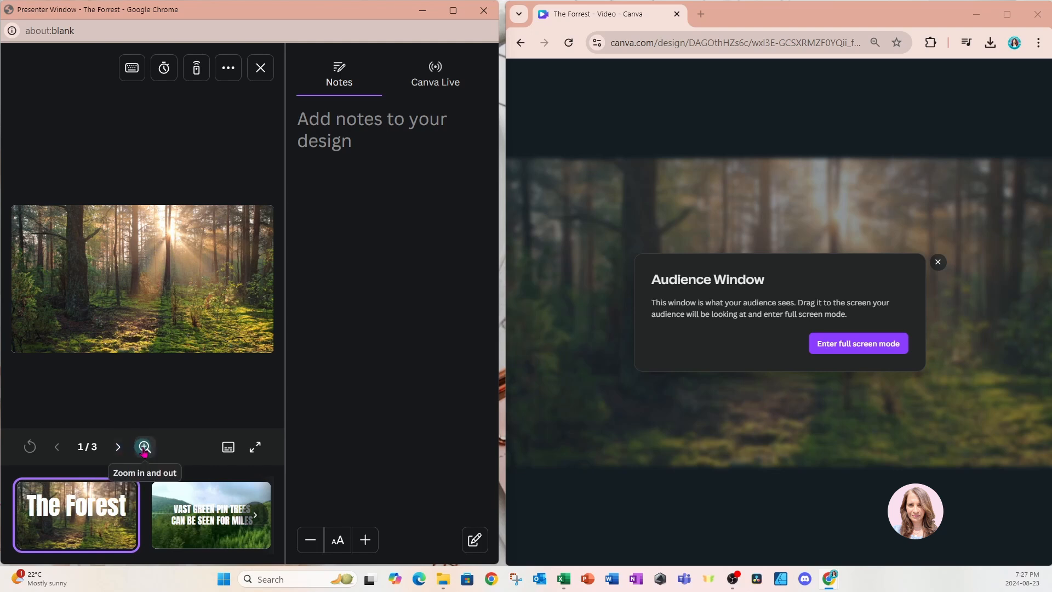
{"action": "left_click", "coordinate": [229, 447]}
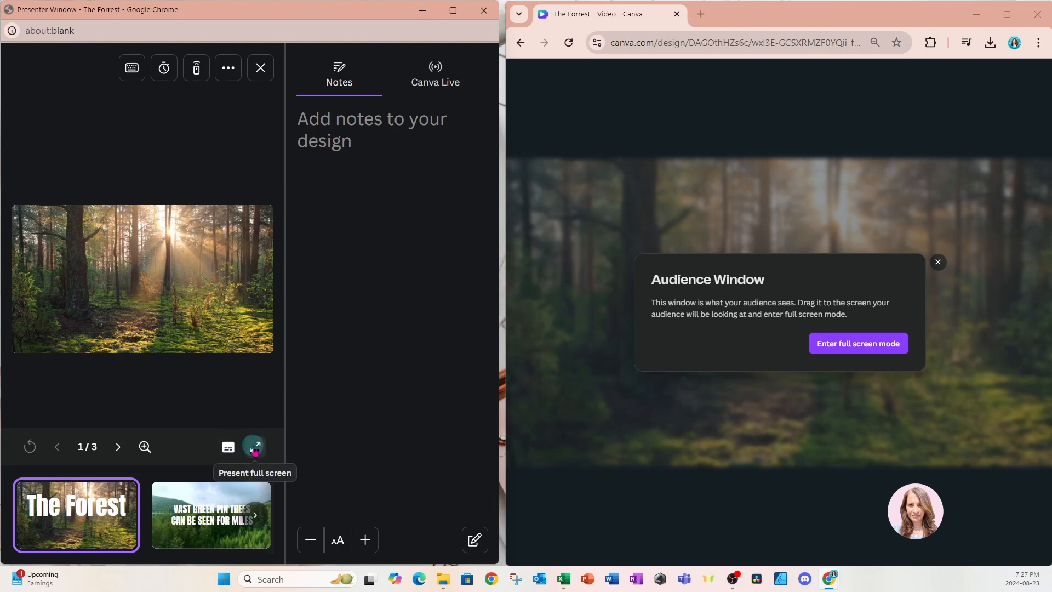
Try the full-screen presenting toggle, then browse the page thumbnails forward and back.
{"action": "left_click", "coordinate": [254, 448]}
{"action": "left_click", "coordinate": [253, 448]}
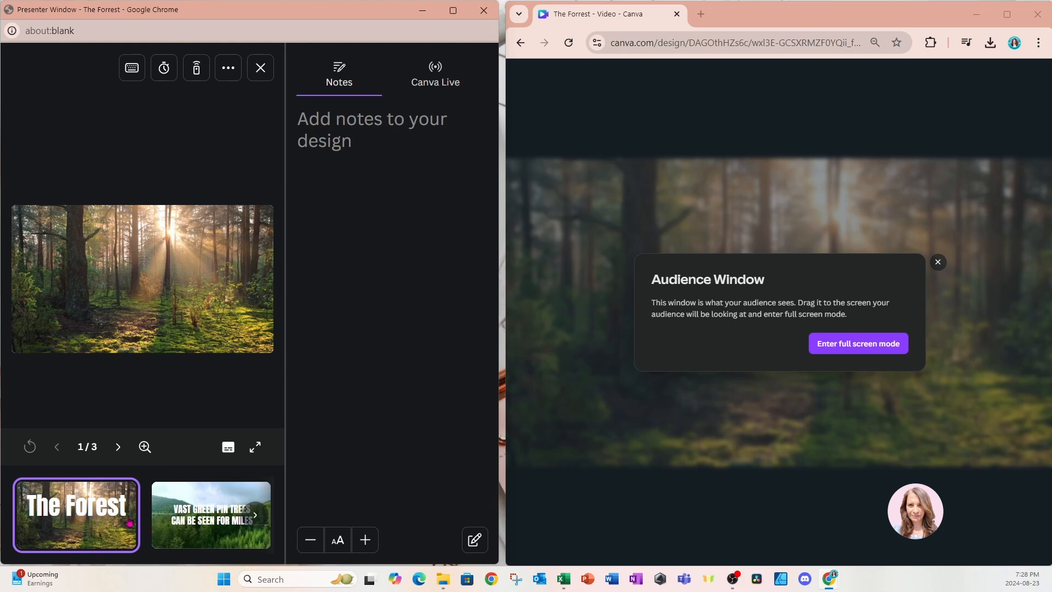
{"action": "left_click", "coordinate": [255, 516]}
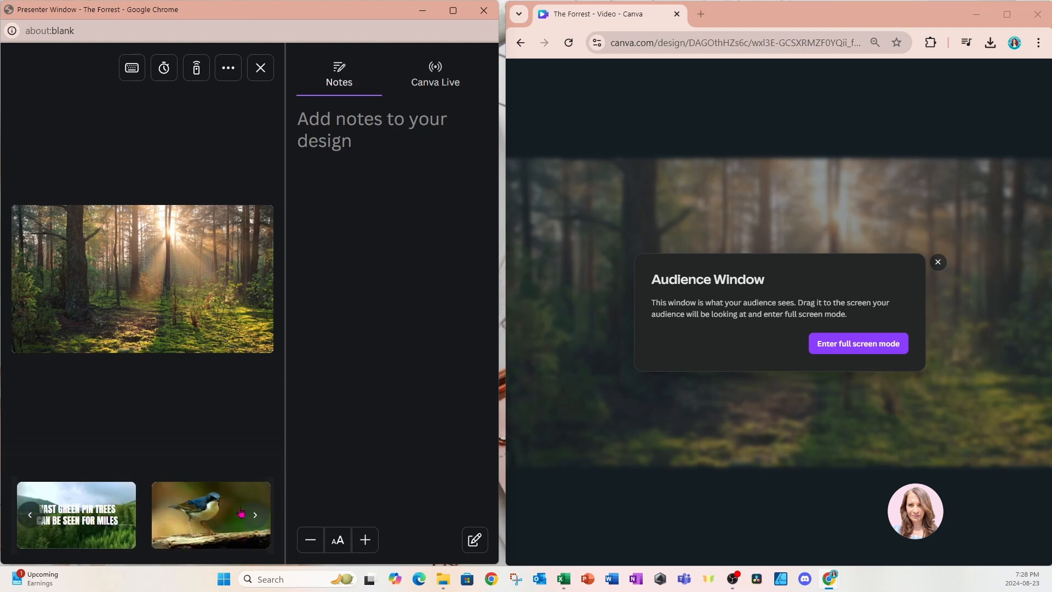
{"action": "left_click", "coordinate": [29, 516]}
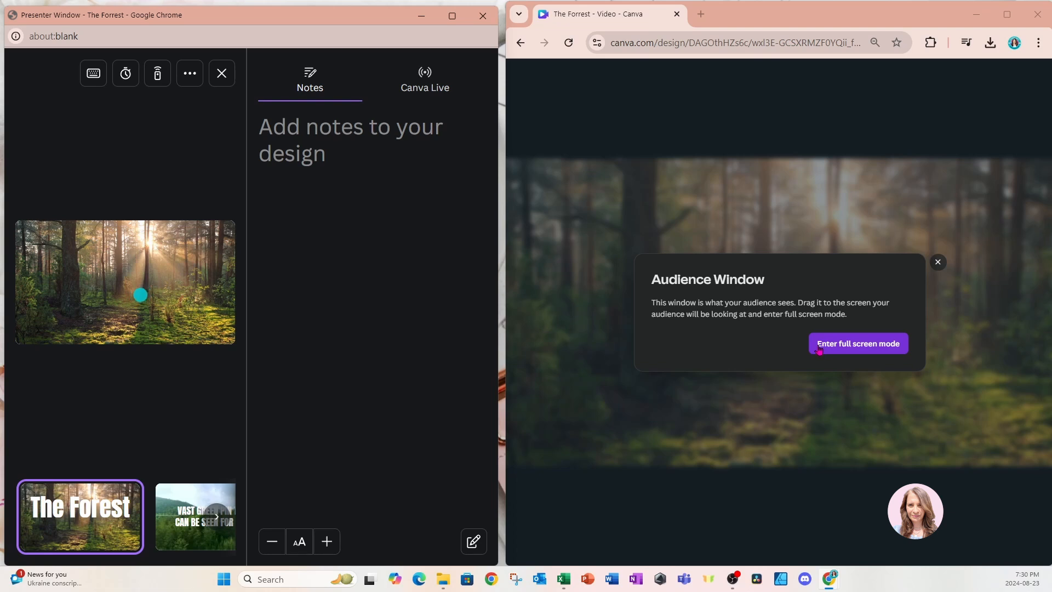
Dismiss the Audience Window introduction message and advance the presentation to the bird video page.
{"action": "left_click", "coordinate": [939, 264]}
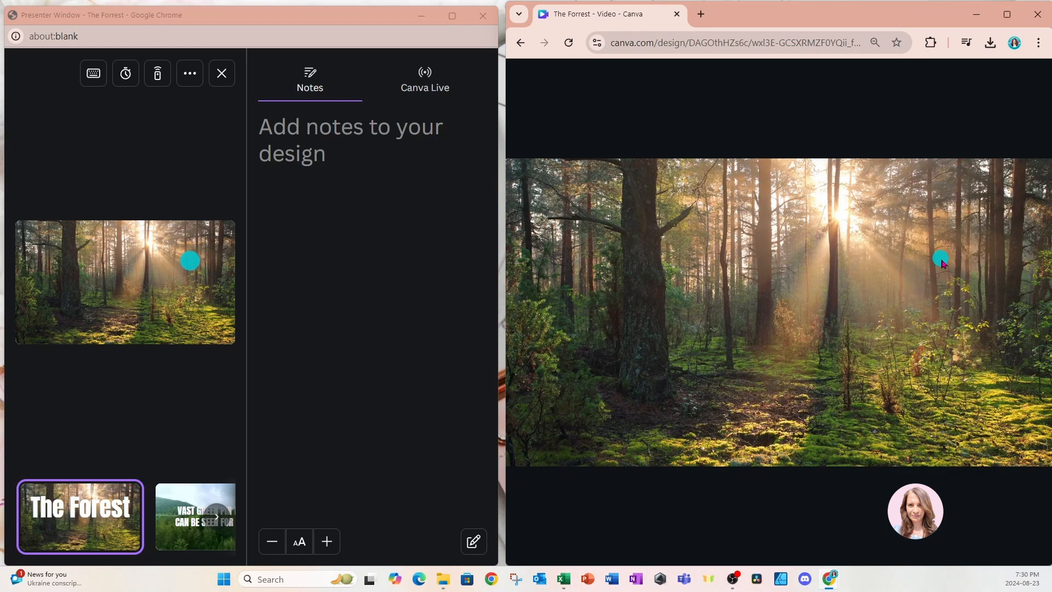
{"action": "mouse_move", "coordinate": [174, 380]}
{"action": "mouse_move", "coordinate": [118, 391]}
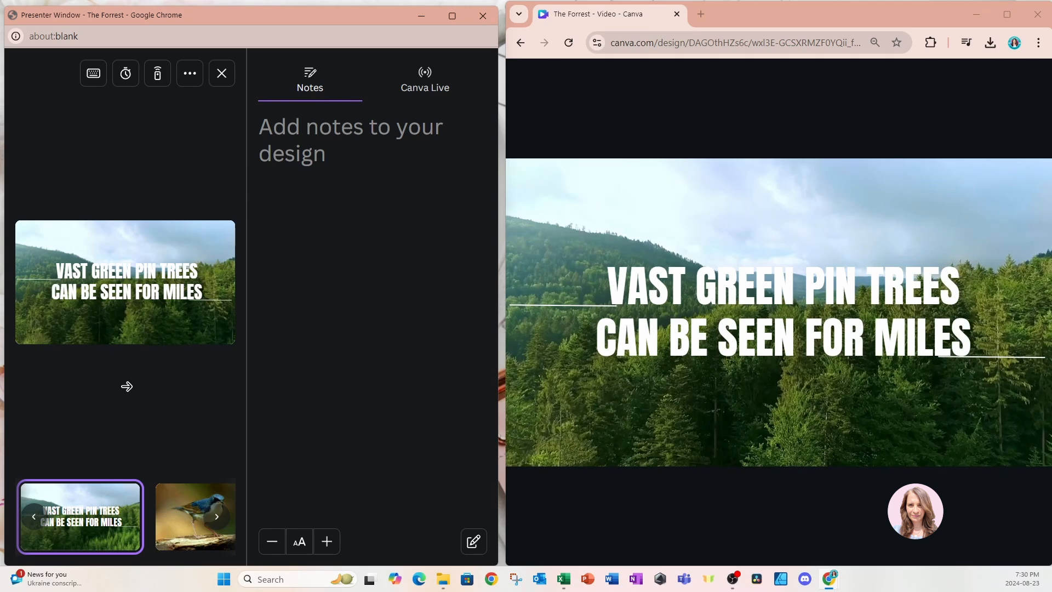
{"action": "key", "text": "Right"}
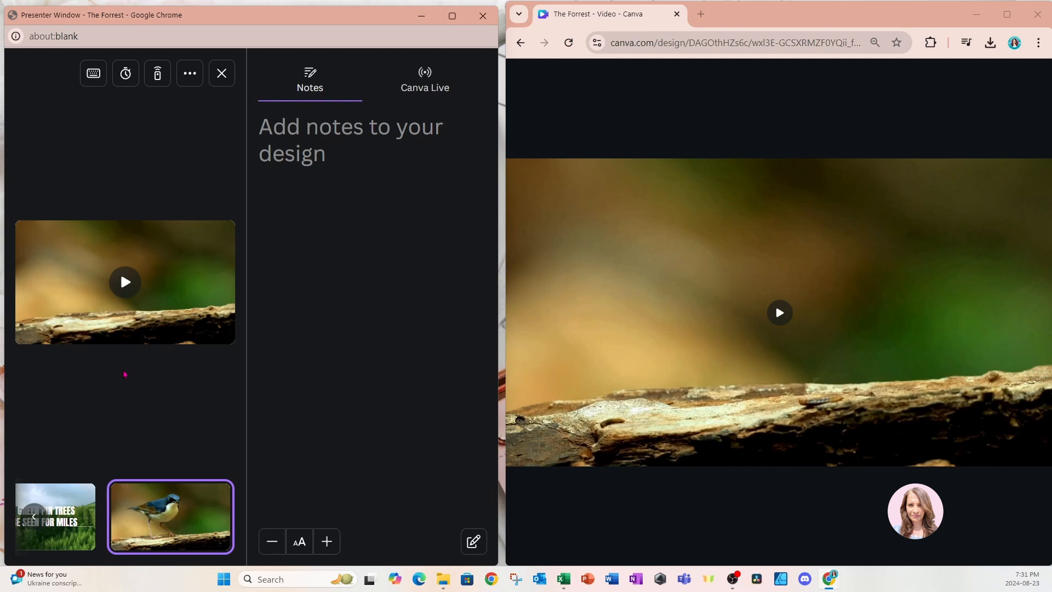
Exit the presentation and maximize the browser window showing the design editor.
{"action": "mouse_move", "coordinate": [209, 340]}
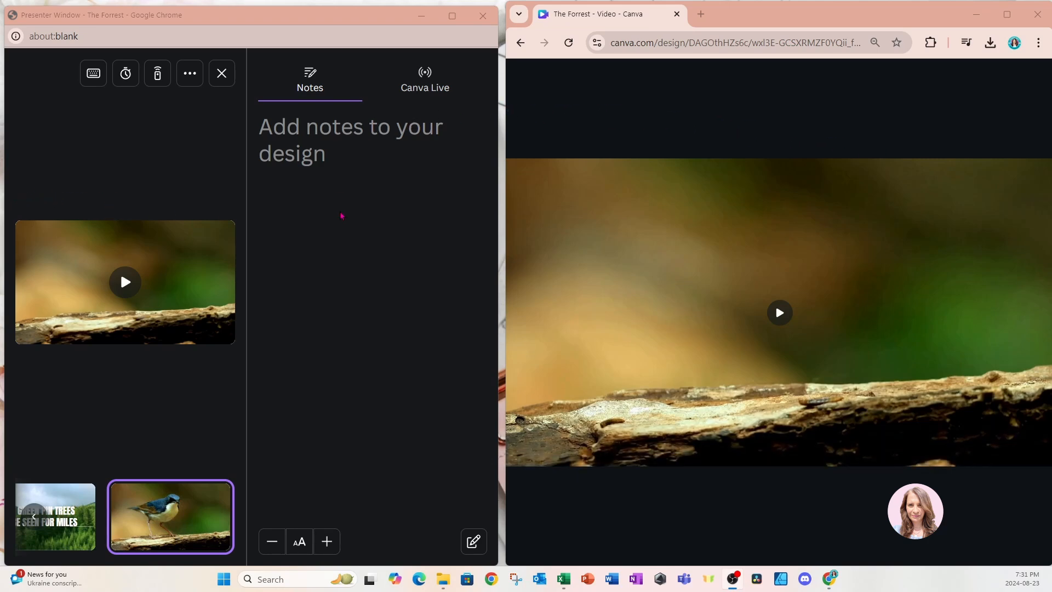
{"action": "key", "text": "Escape"}
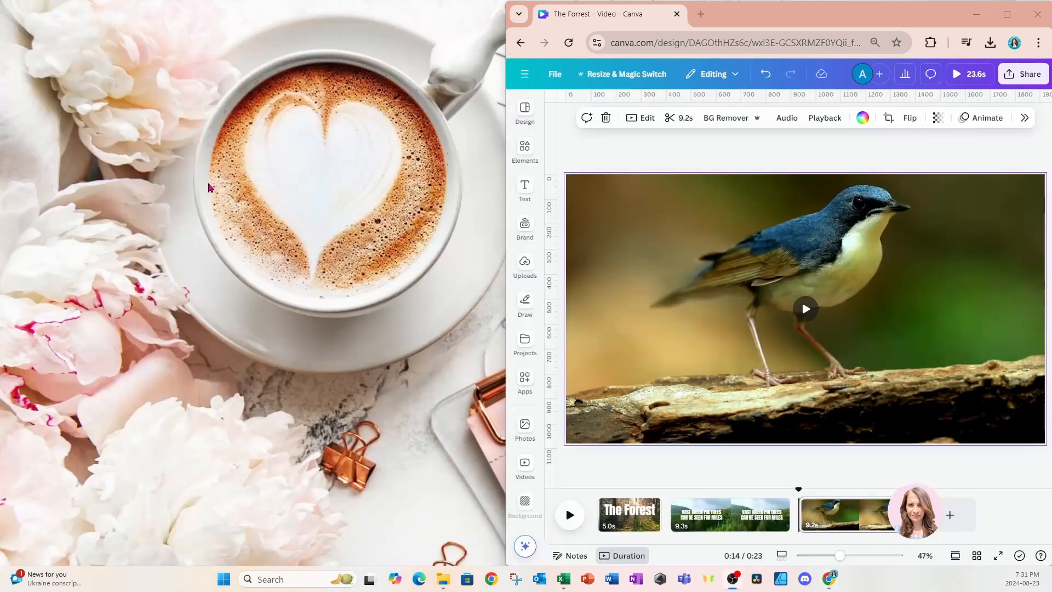
{"action": "left_click", "coordinate": [1006, 14]}
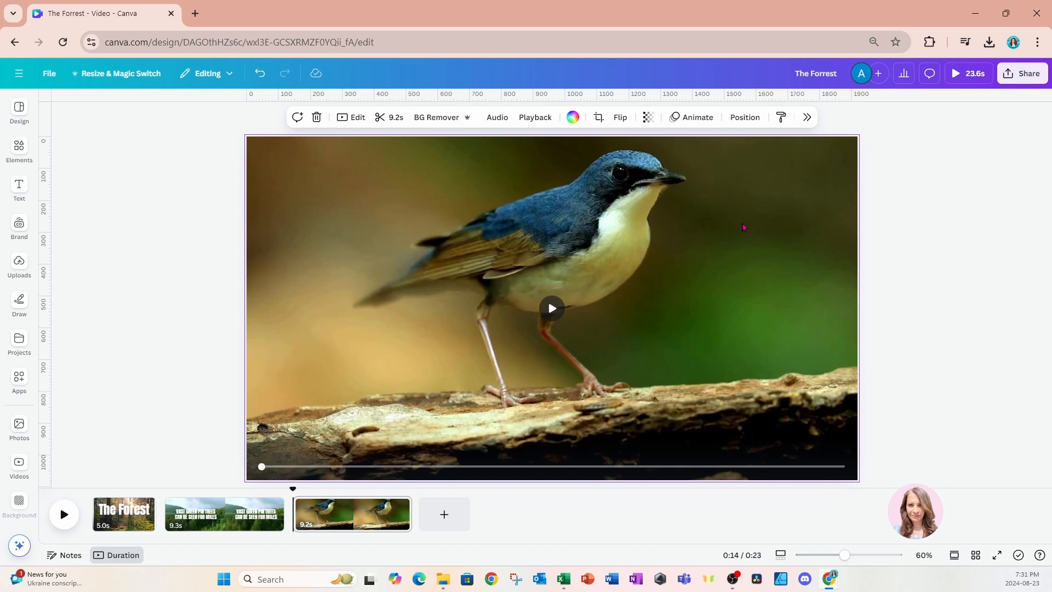
Set the design's collaboration link to Anyone with the link and review its permission levels, keeping Can edit.
{"action": "left_click", "coordinate": [1010, 80]}
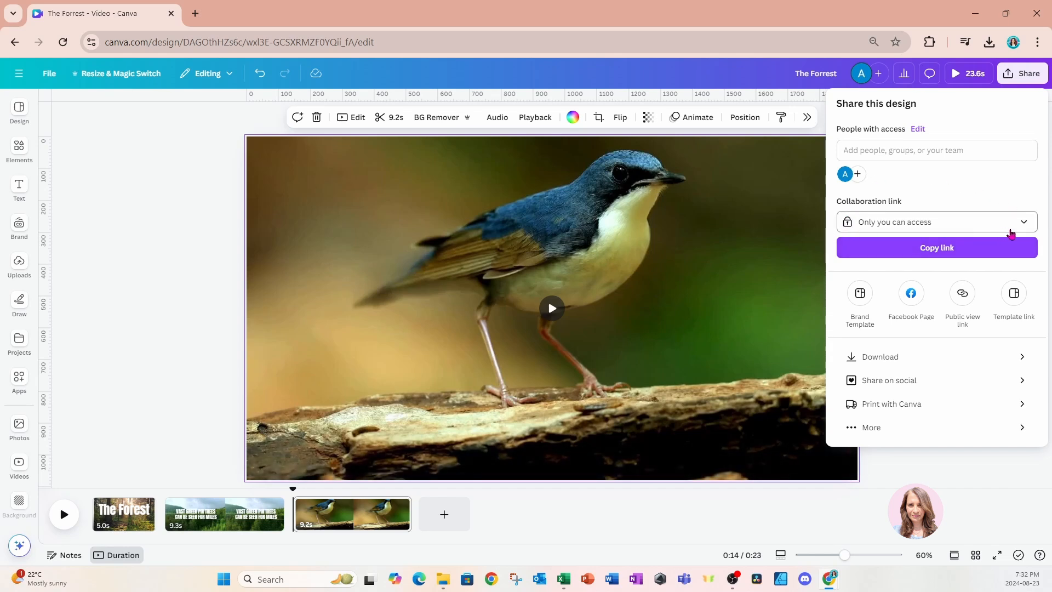
{"action": "left_click", "coordinate": [1024, 224]}
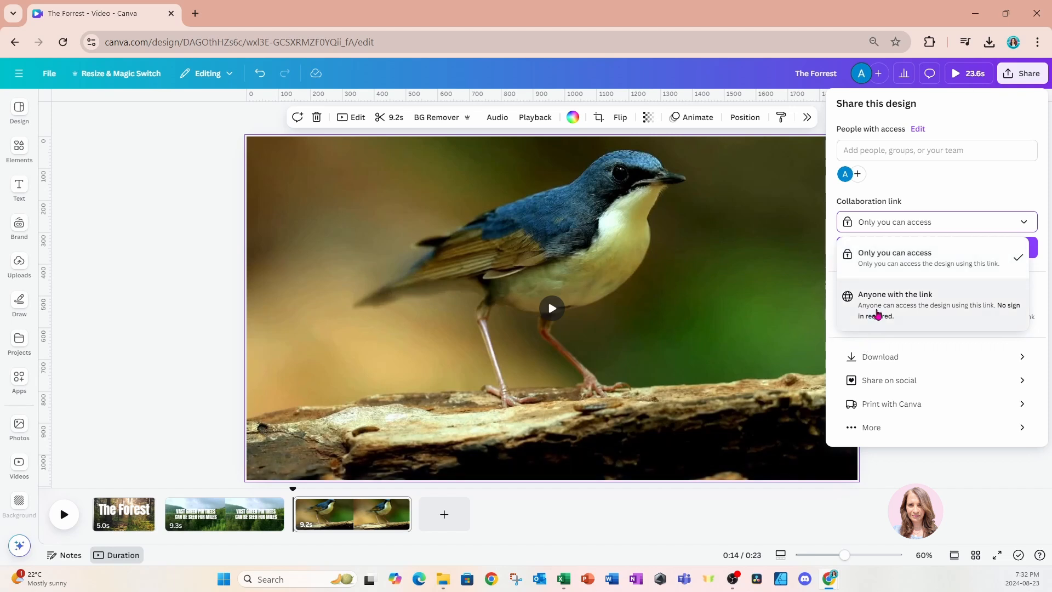
{"action": "left_click", "coordinate": [878, 313]}
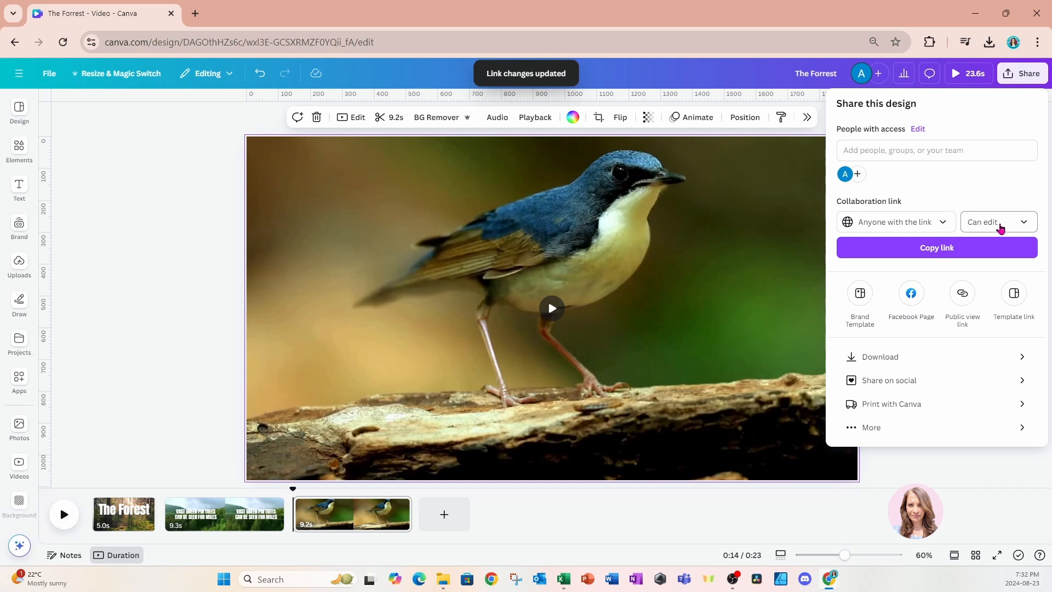
{"action": "left_click", "coordinate": [1024, 223]}
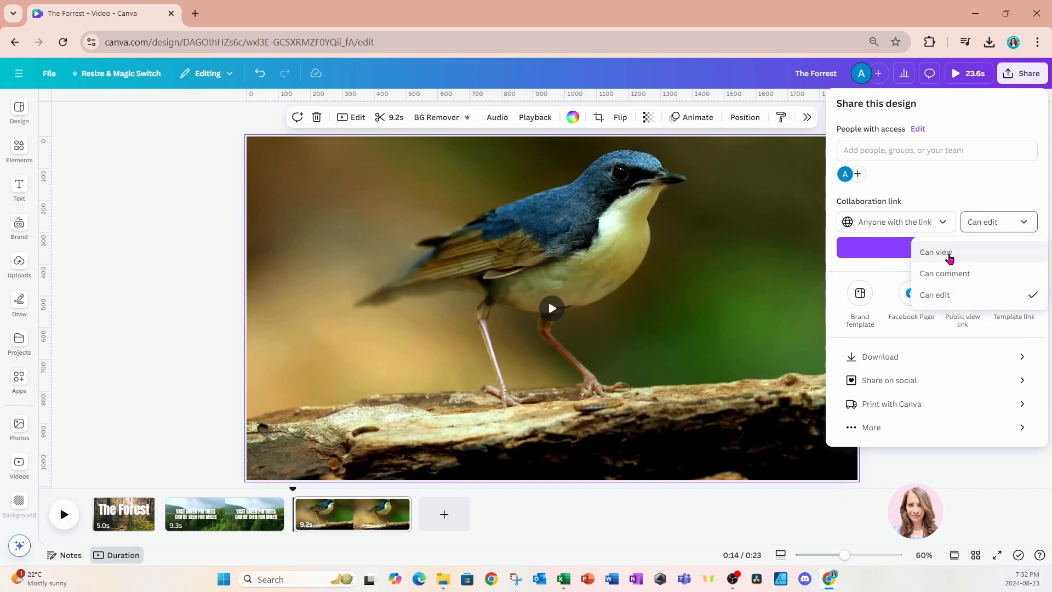
{"action": "left_click", "coordinate": [959, 197]}
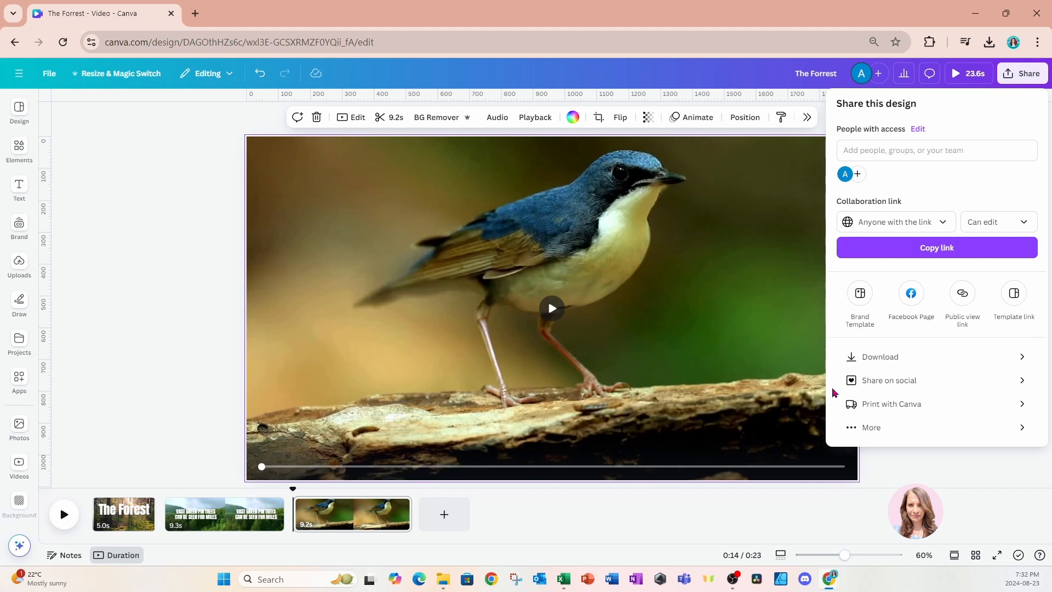
Look through the additional ways to publish the design, then close the sharing options.
{"action": "left_click", "coordinate": [849, 438]}
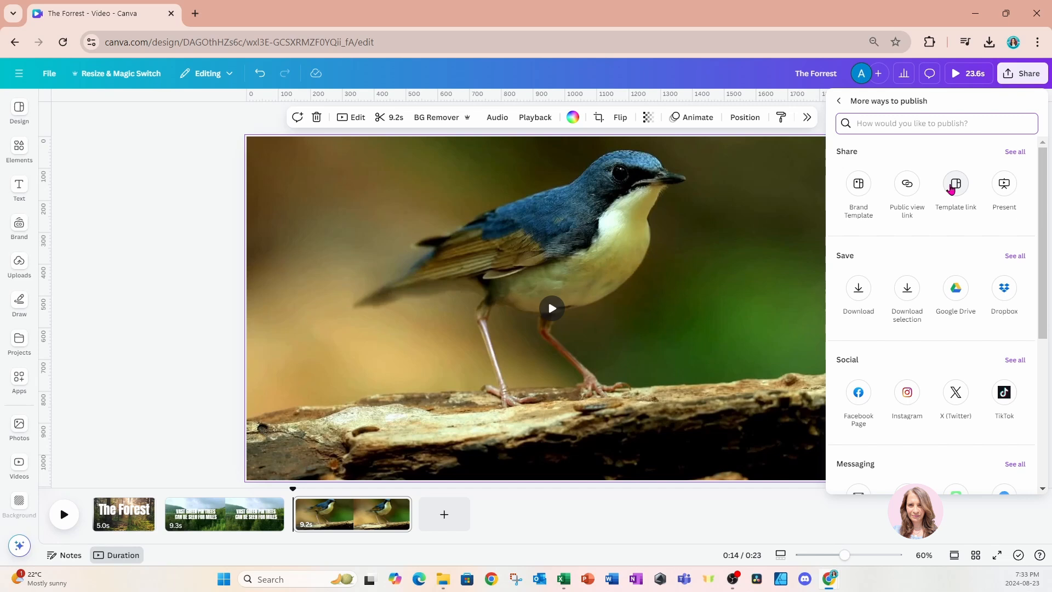
{"action": "left_click", "coordinate": [193, 230]}
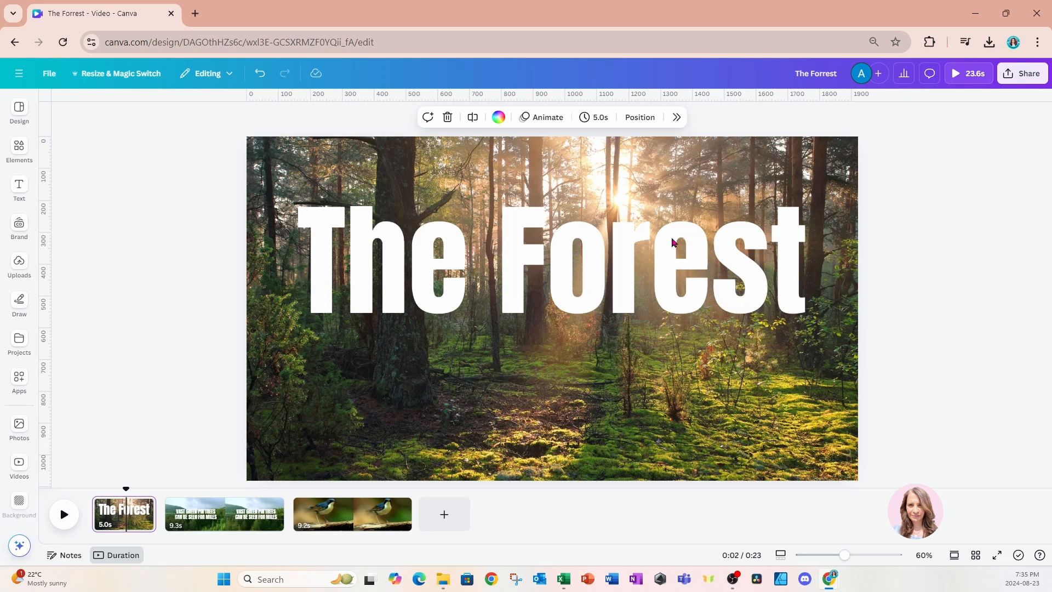
Apply the Stomp animation to the title The Forest and set it to animate On enter only.
{"action": "left_click", "coordinate": [538, 286]}
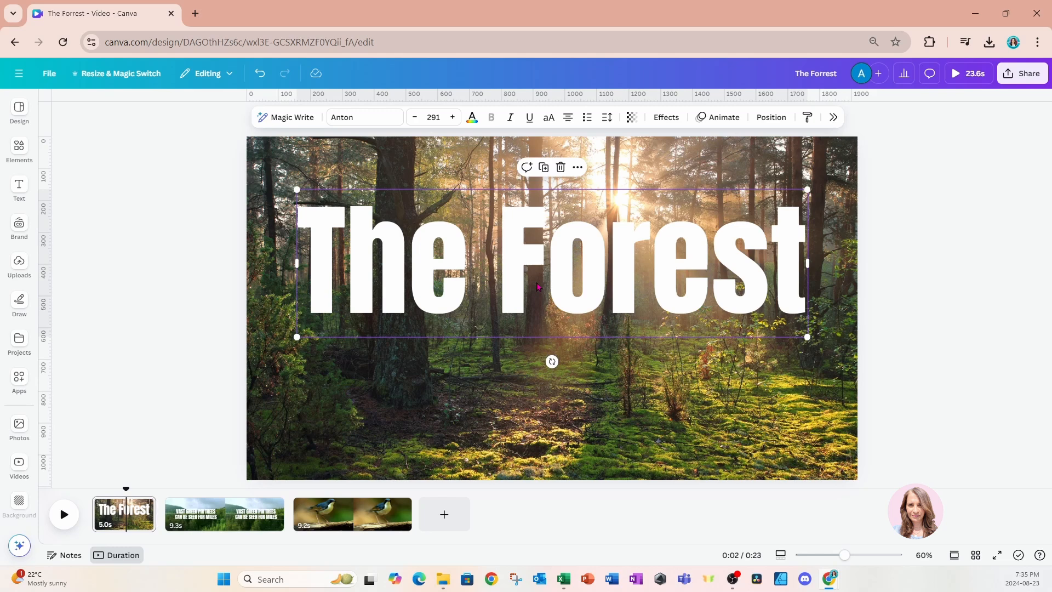
{"action": "left_click", "coordinate": [717, 120]}
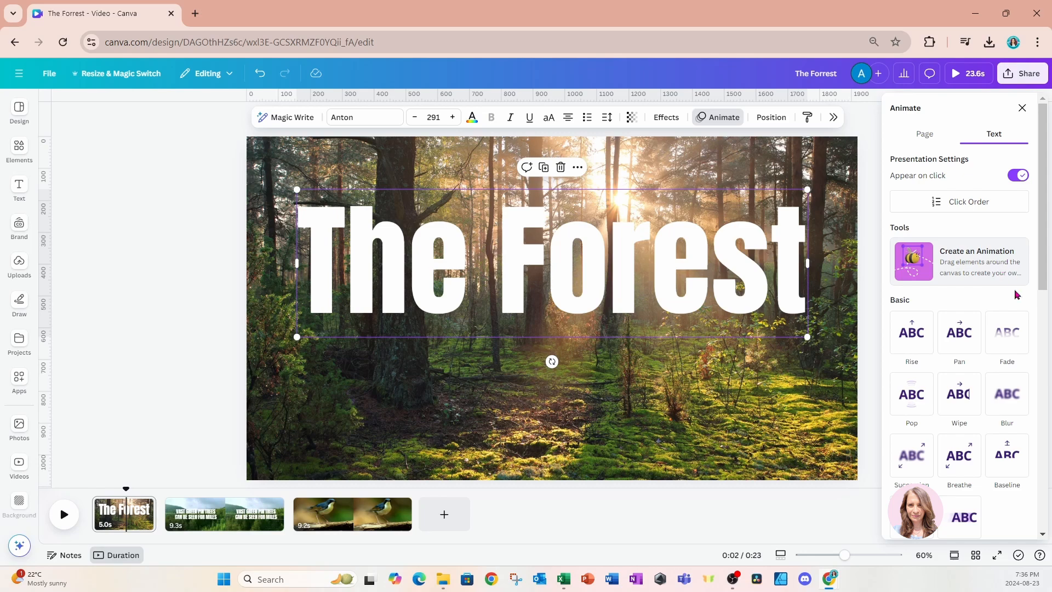
{"action": "scroll", "coordinate": [1020, 438], "scroll_direction": "down", "scroll_amount": 1}
{"action": "scroll", "coordinate": [1022, 440], "scroll_direction": "down", "scroll_amount": 5}
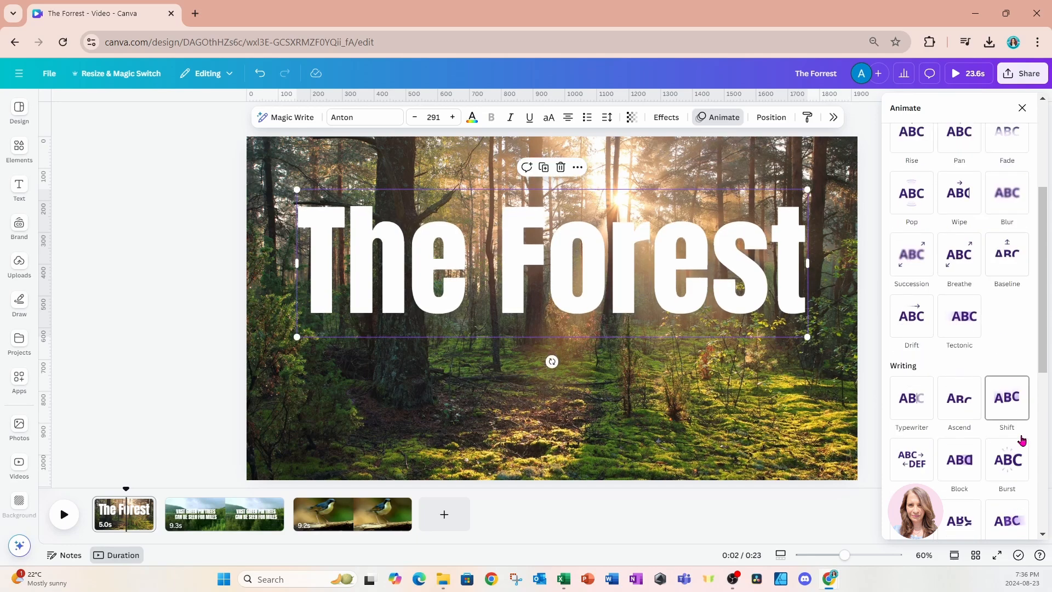
{"action": "scroll", "coordinate": [1022, 439], "scroll_direction": "down", "scroll_amount": 3}
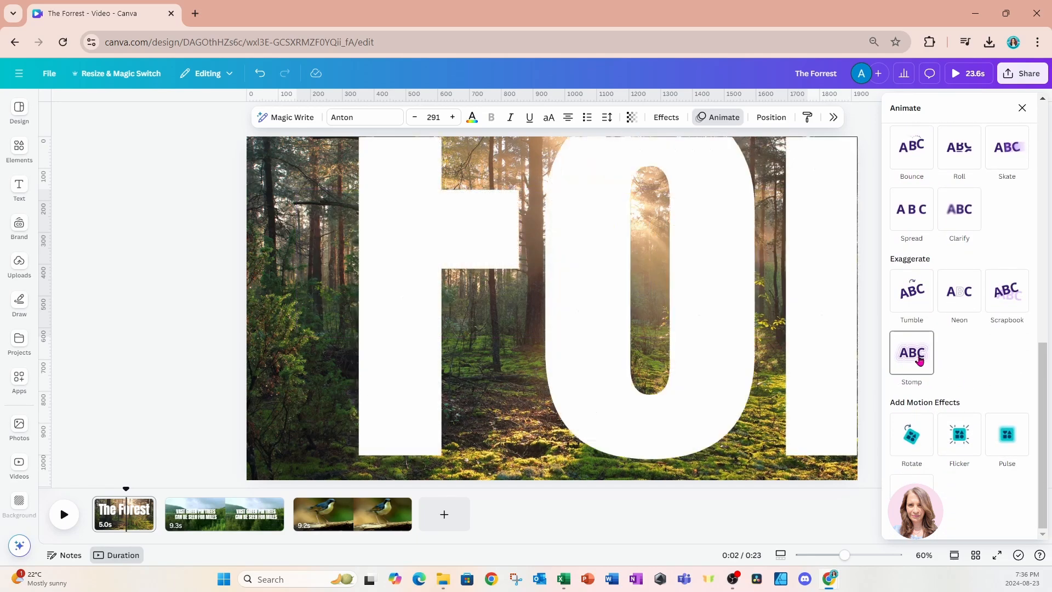
{"action": "left_click", "coordinate": [934, 364]}
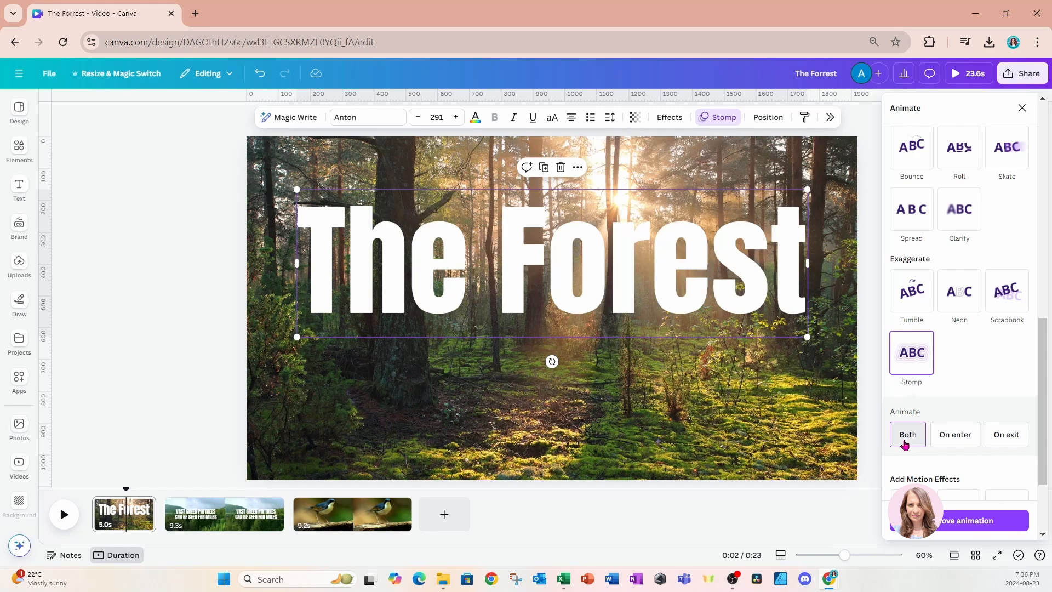
{"action": "left_click", "coordinate": [949, 436]}
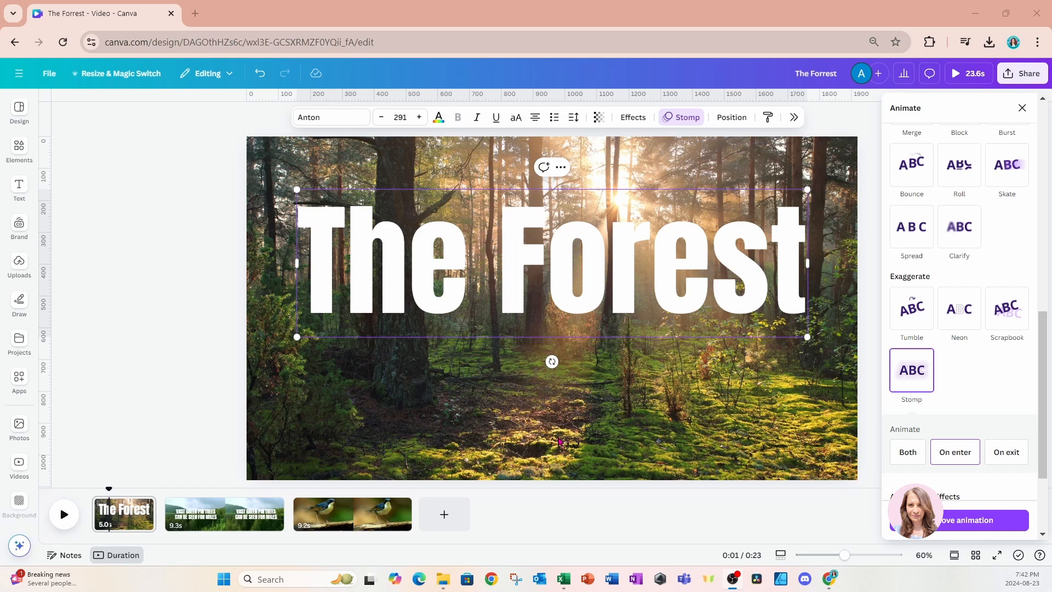
{"action": "left_click", "coordinate": [937, 466]}
Turn off Appear on click for the title The Forest and close the animation settings.
{"action": "scroll", "coordinate": [1015, 403], "scroll_direction": "up", "scroll_amount": 10}
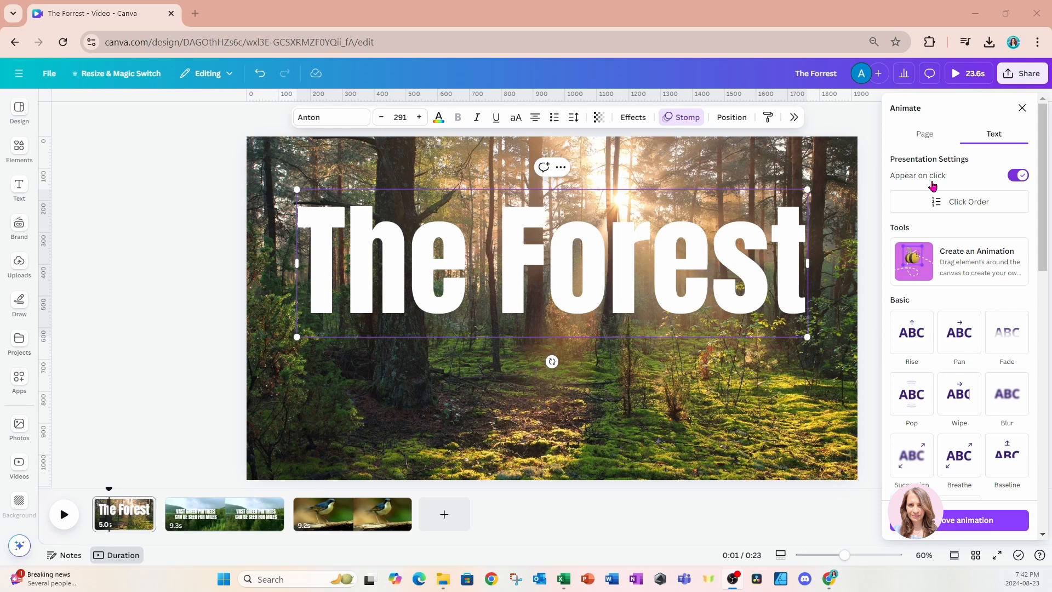
{"action": "left_click", "coordinate": [1015, 179]}
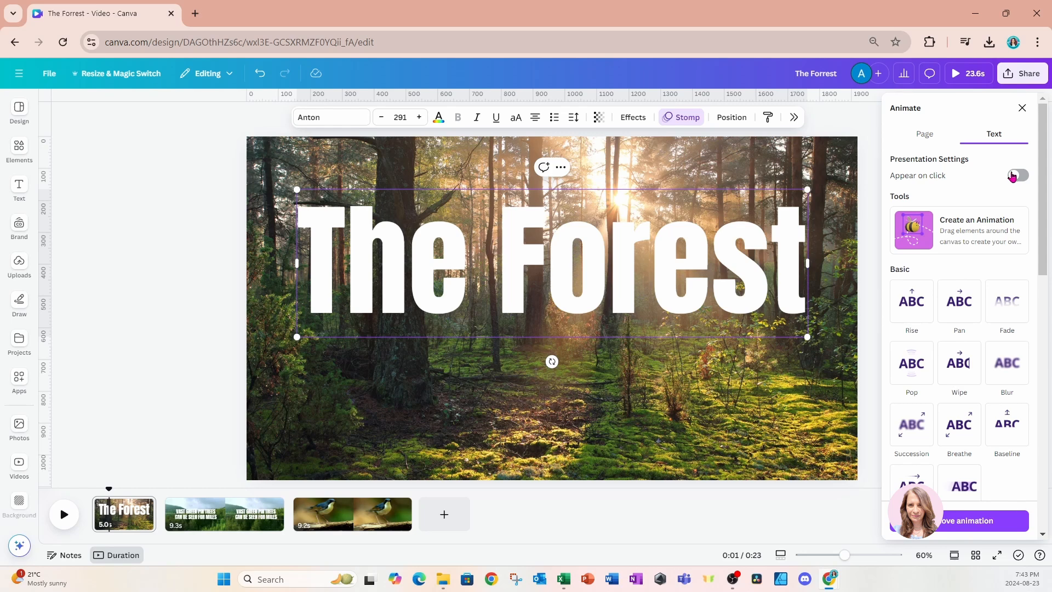
{"action": "left_click", "coordinate": [863, 123]}
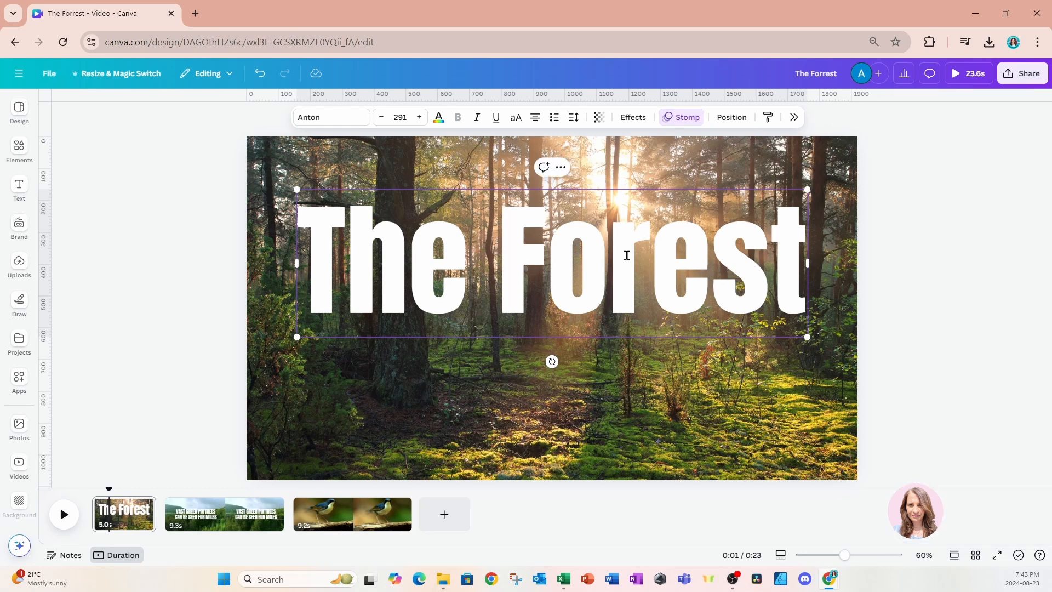
Show the timing track of the title The Forest on the first page.
{"action": "left_click", "coordinate": [169, 271]}
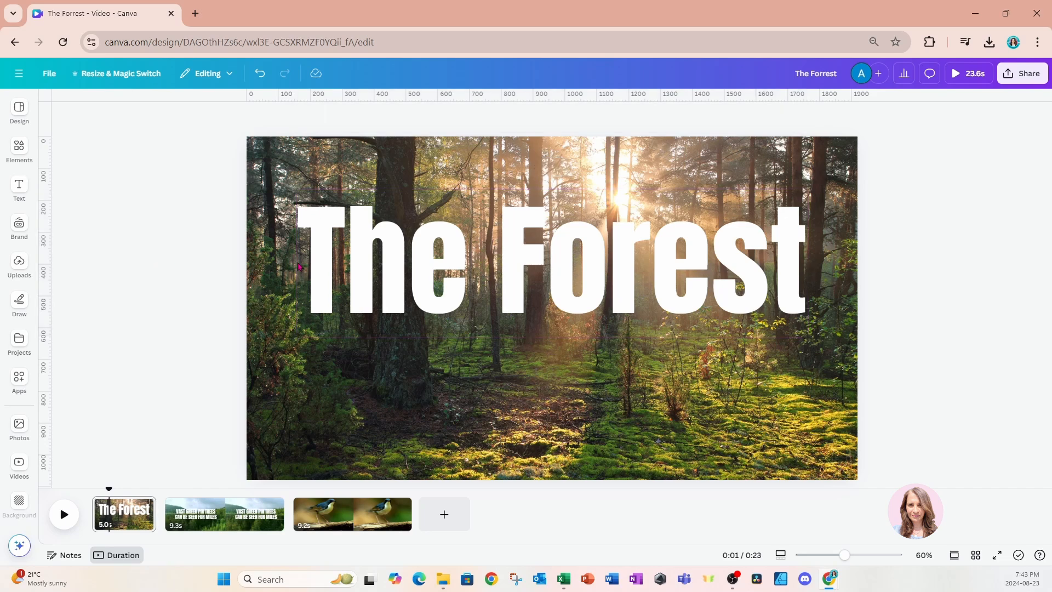
{"action": "left_click", "coordinate": [304, 266]}
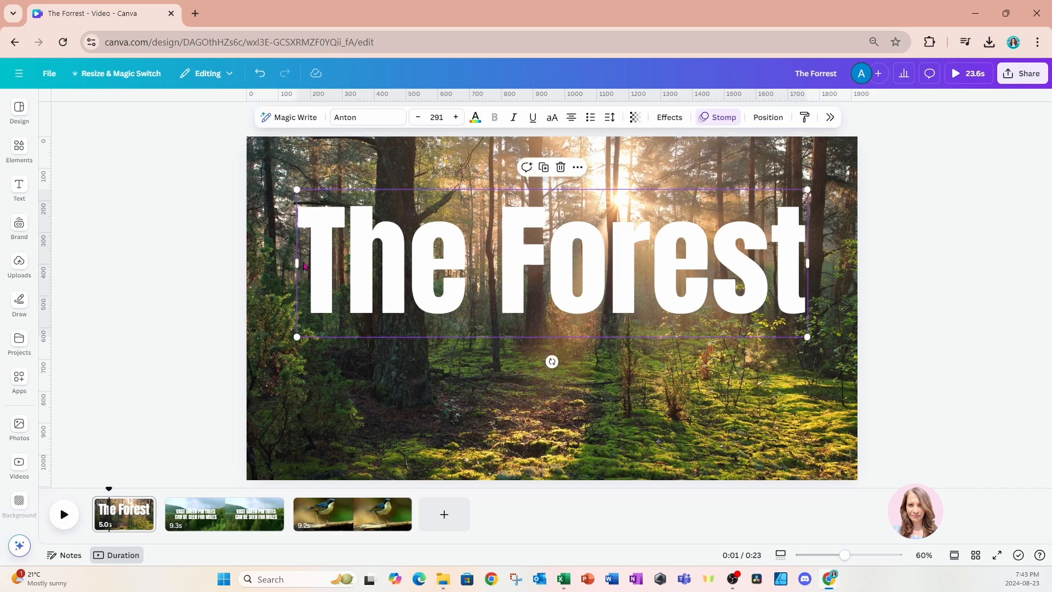
{"action": "left_click", "coordinate": [577, 168]}
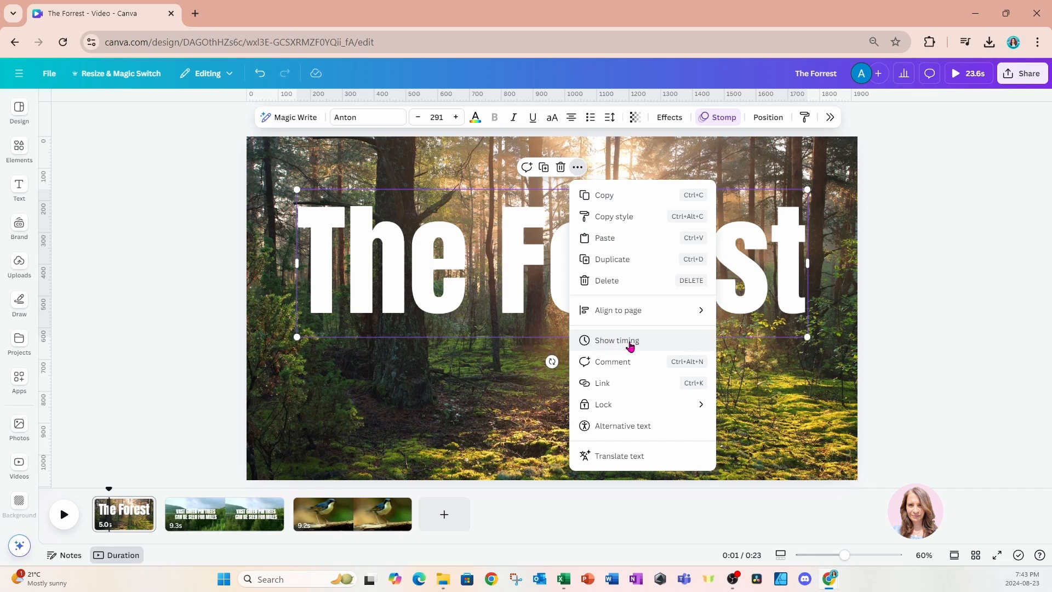
{"action": "left_click", "coordinate": [658, 345]}
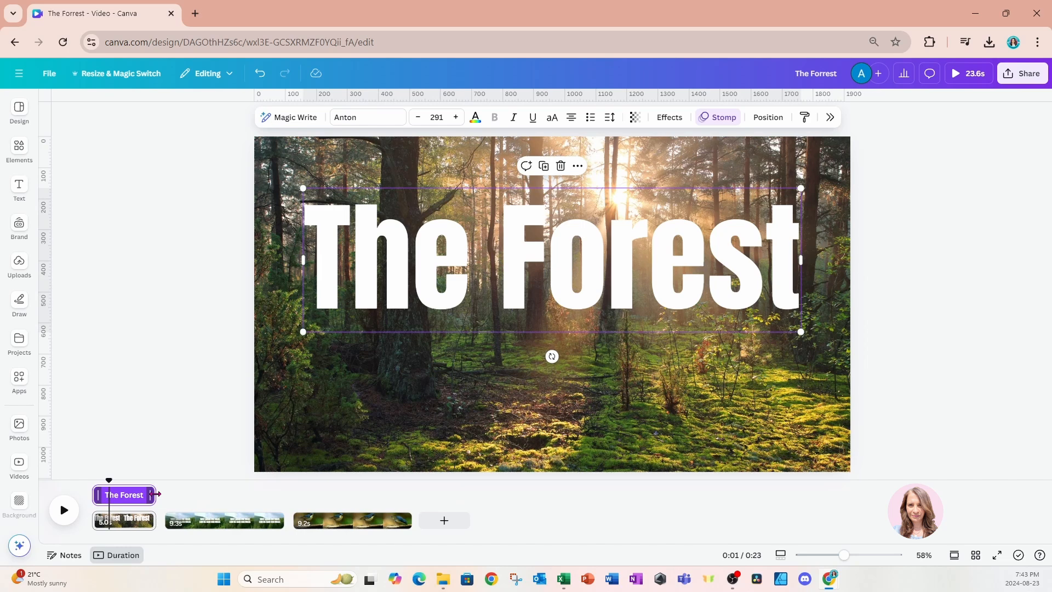
{"action": "left_click_drag", "start_coordinate": [153, 494], "coordinate": [157, 497]}
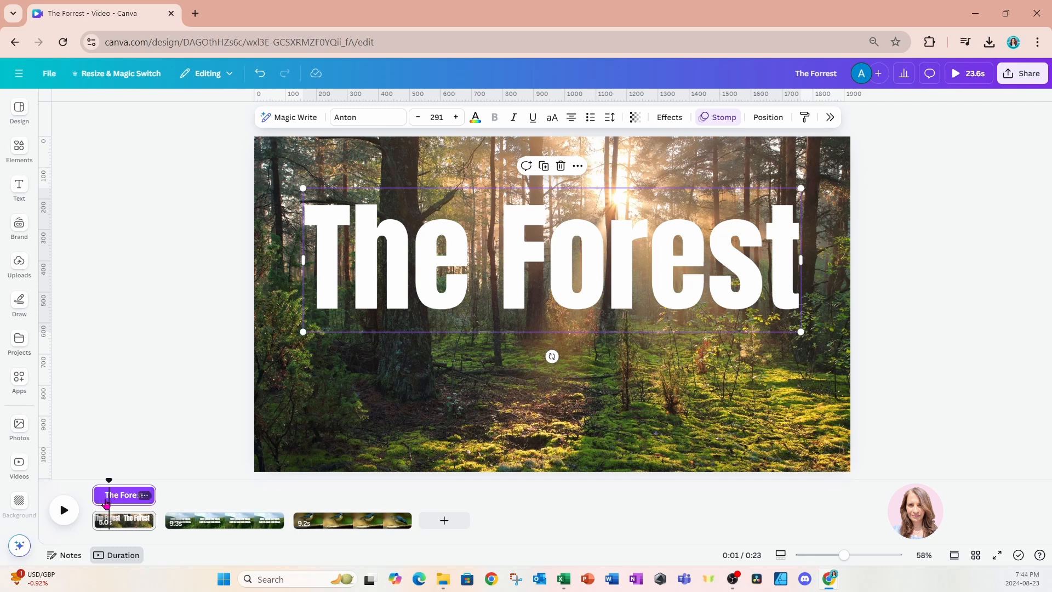
Add a heading reading Beautiful below the title, with its text box narrowed to about the width of the word.
{"action": "left_click", "coordinate": [19, 189]}
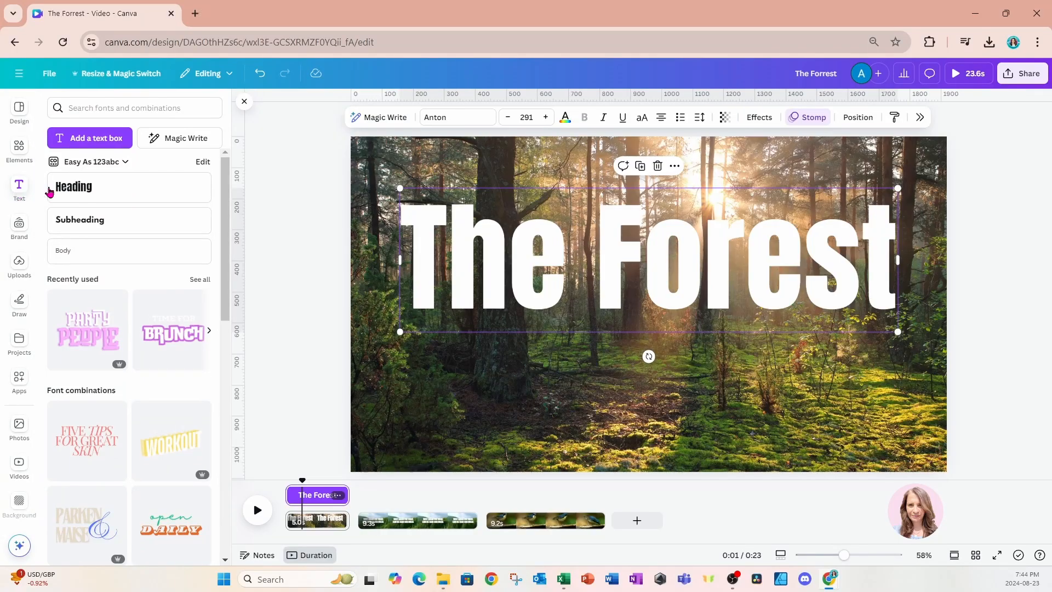
{"action": "left_click", "coordinate": [59, 192]}
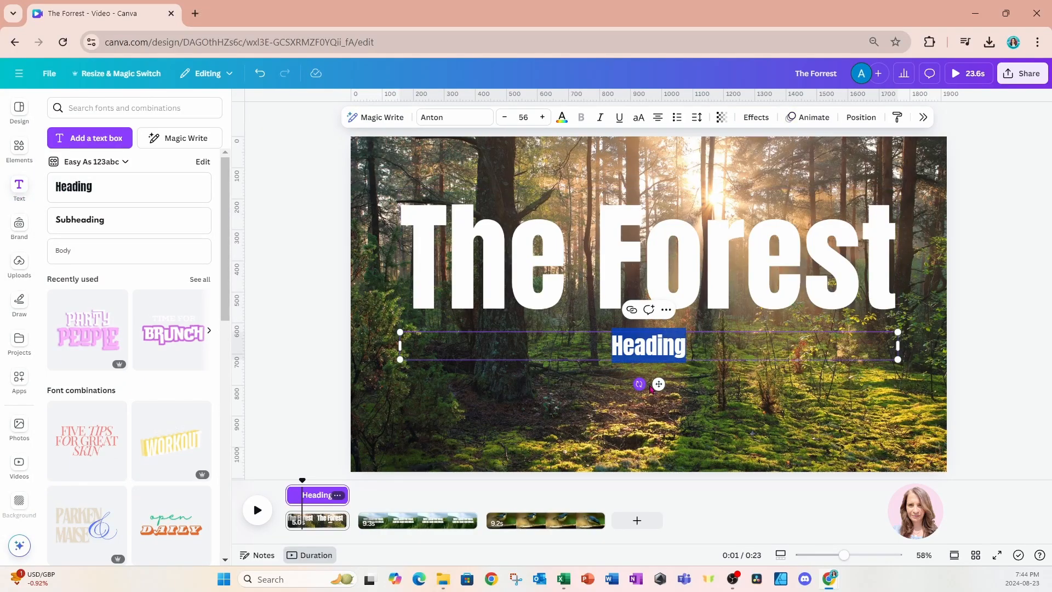
{"action": "left_click_drag", "start_coordinate": [897, 346], "coordinate": [482, 350]}
{"action": "type", "text": "Beautiful"}
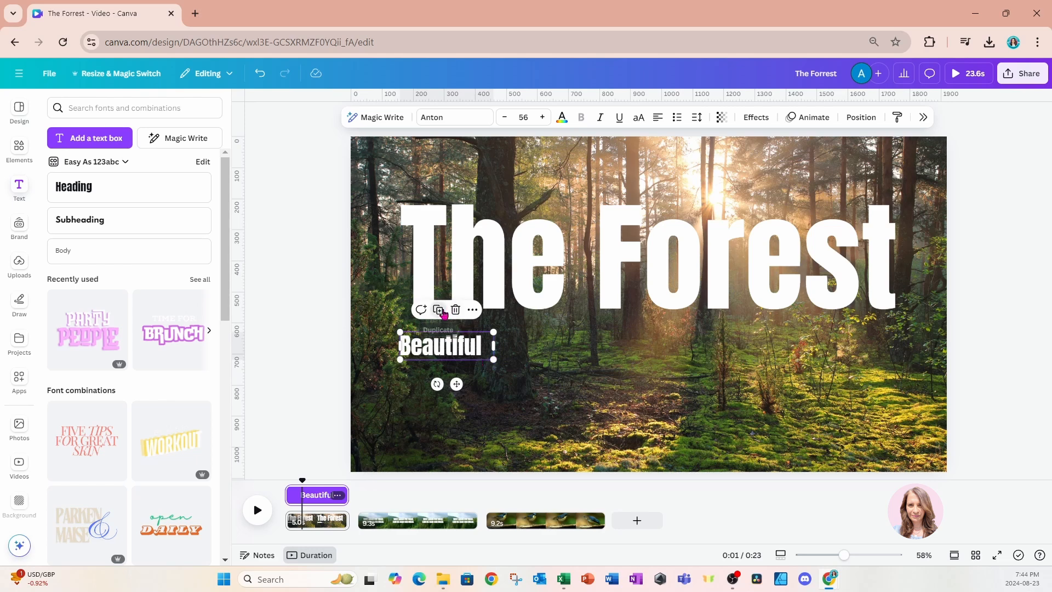
Duplicate the Beautiful heading, place the copy beside it beneath the middle of the title and change its text to Quiet.
{"action": "left_click", "coordinate": [438, 309]}
{"action": "left_click_drag", "start_coordinate": [462, 389], "coordinate": [609, 379]}
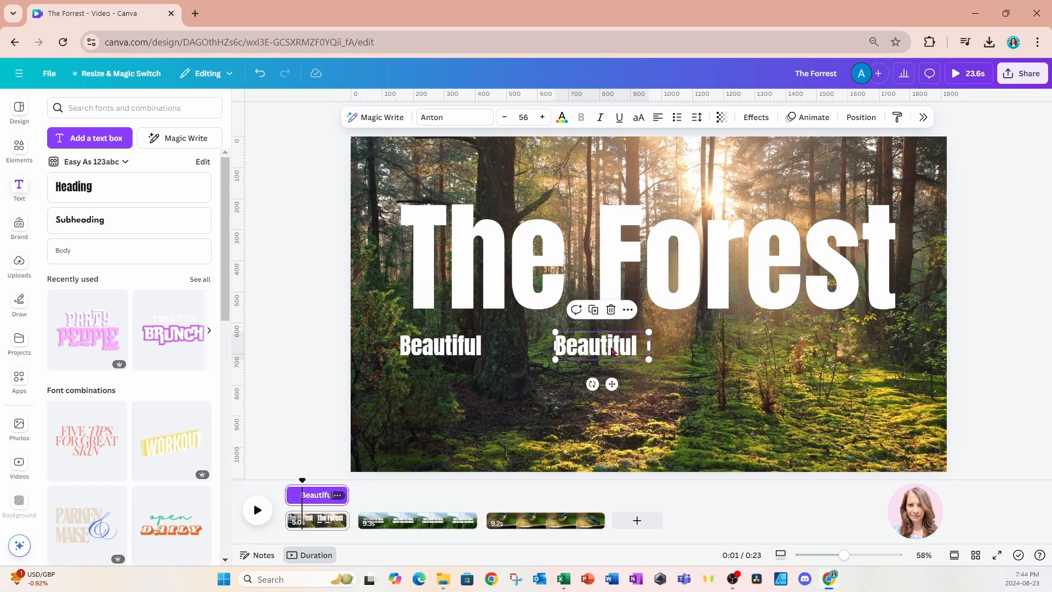
{"action": "double_click", "coordinate": [610, 346]}
{"action": "type", "text": "Quiet"}
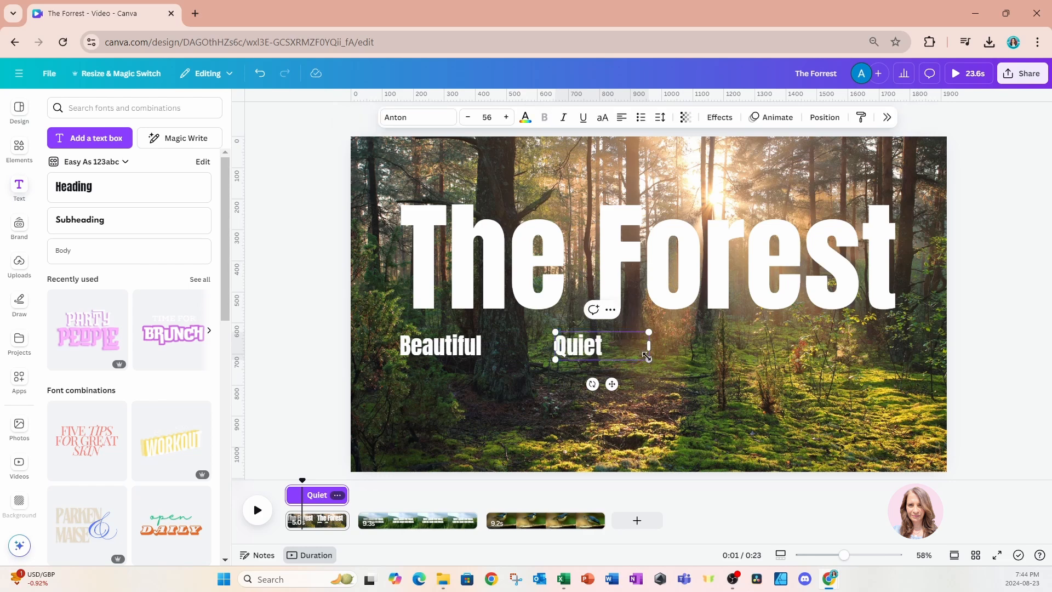
Duplicate the Quiet heading, place the copy further along the same row and change its text to Humble.
{"action": "left_click", "coordinate": [621, 366]}
{"action": "left_click", "coordinate": [602, 350]}
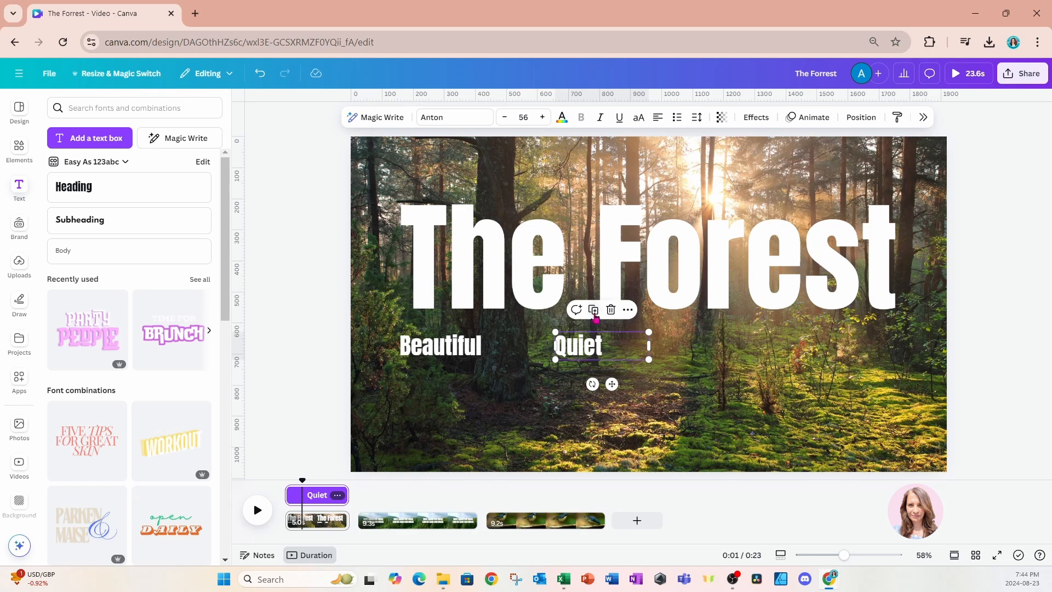
{"action": "left_click", "coordinate": [594, 309]}
{"action": "left_click_drag", "start_coordinate": [617, 389], "coordinate": [755, 386]}
{"action": "double_click", "coordinate": [745, 342]}
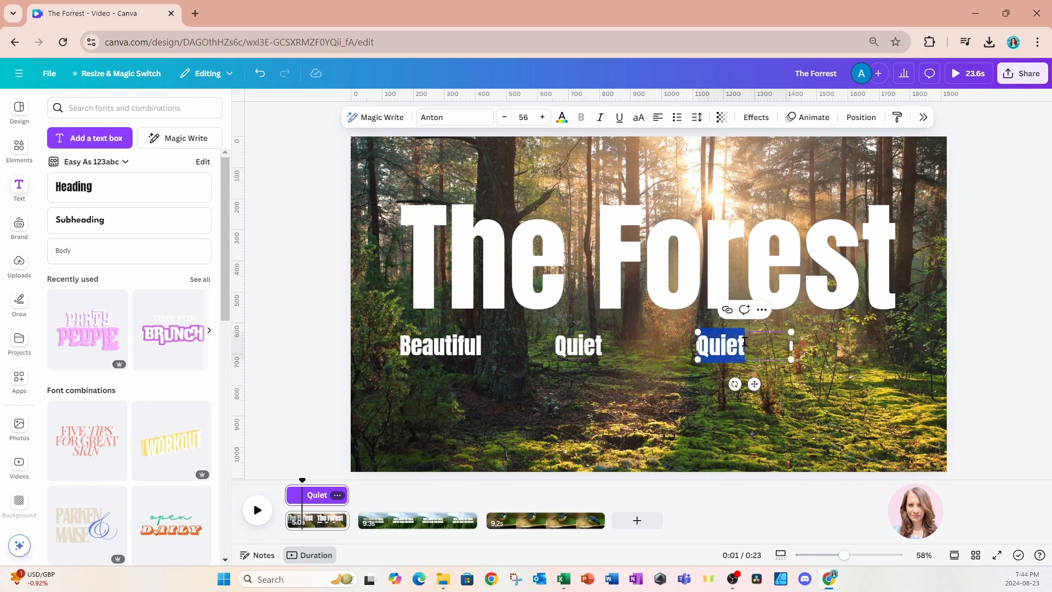
{"action": "type", "text": "Humble"}
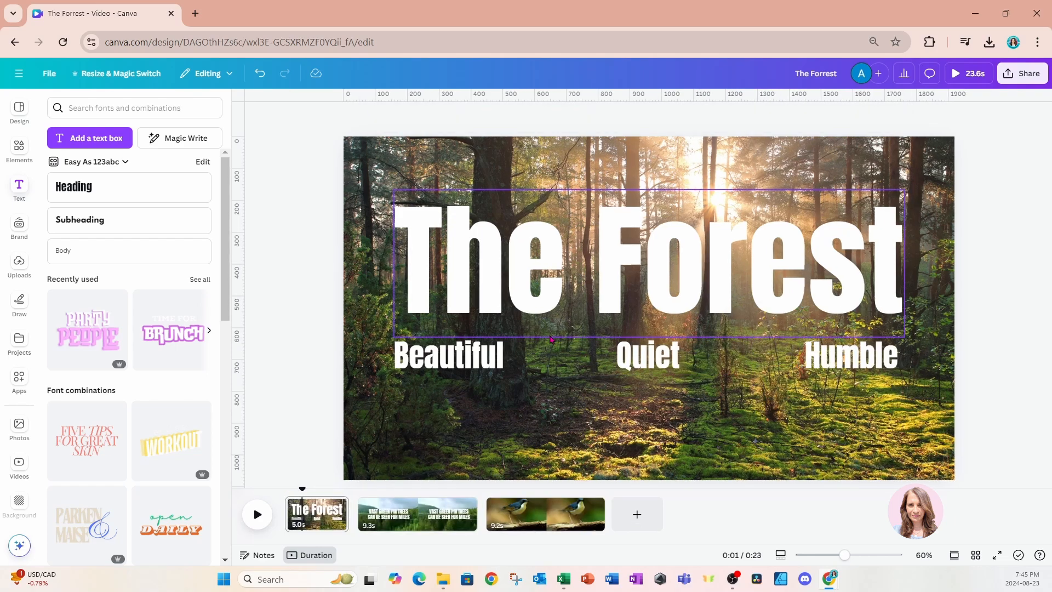
Review the timing tracks of the three words together, including the title's track.
{"action": "left_click_drag", "start_coordinate": [310, 343], "coordinate": [878, 375]}
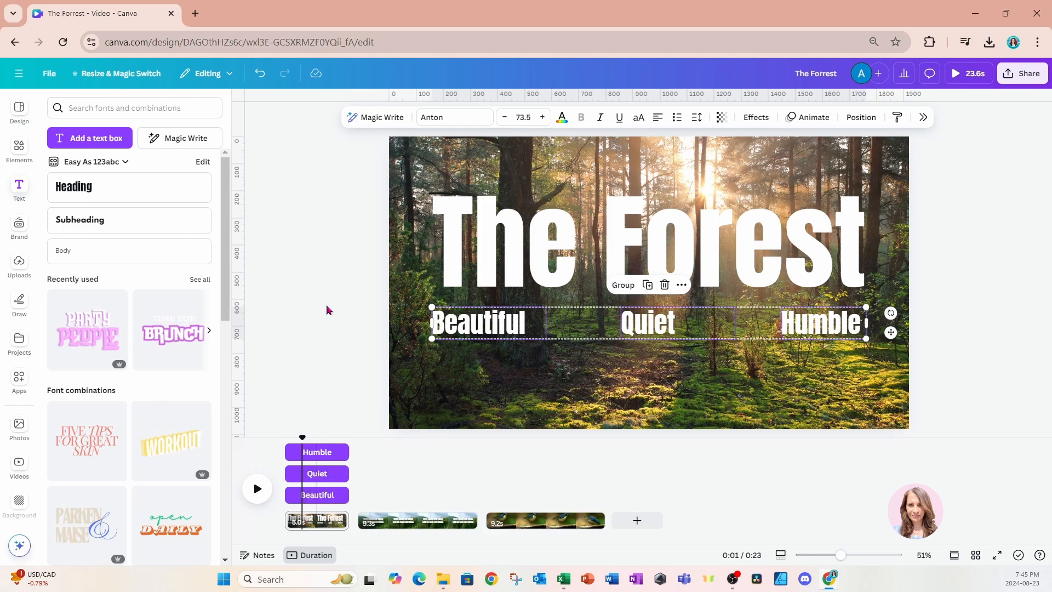
{"action": "left_click_drag", "start_coordinate": [331, 202], "coordinate": [933, 359]}
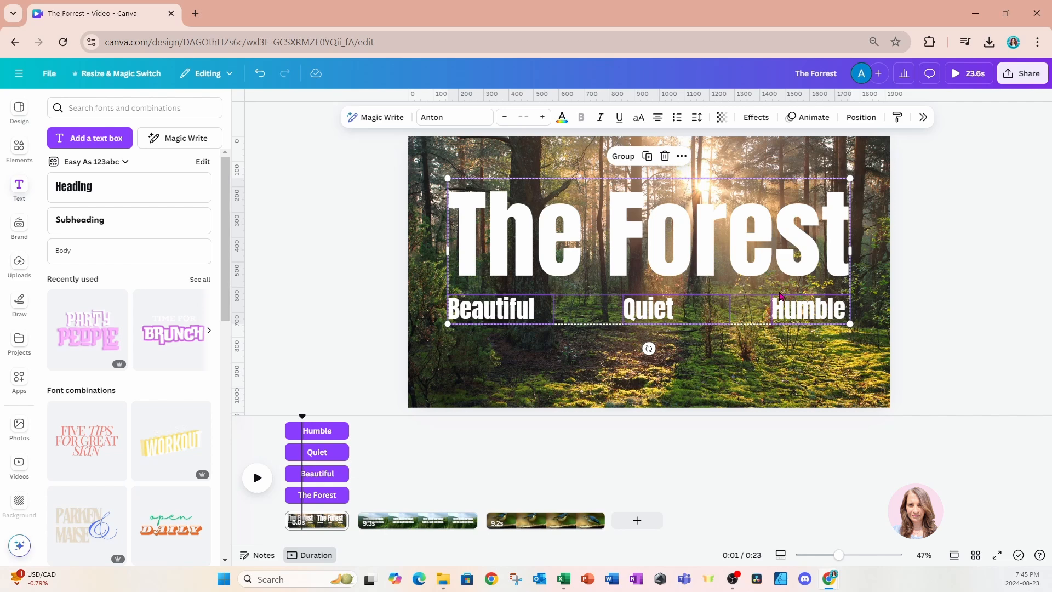
{"action": "left_click", "coordinate": [349, 311]}
Stagger the timings of Beautiful, Quiet and Humble so that each occupies one successive third of the first page's duration.
{"action": "left_click_drag", "start_coordinate": [304, 339], "coordinate": [453, 385]}
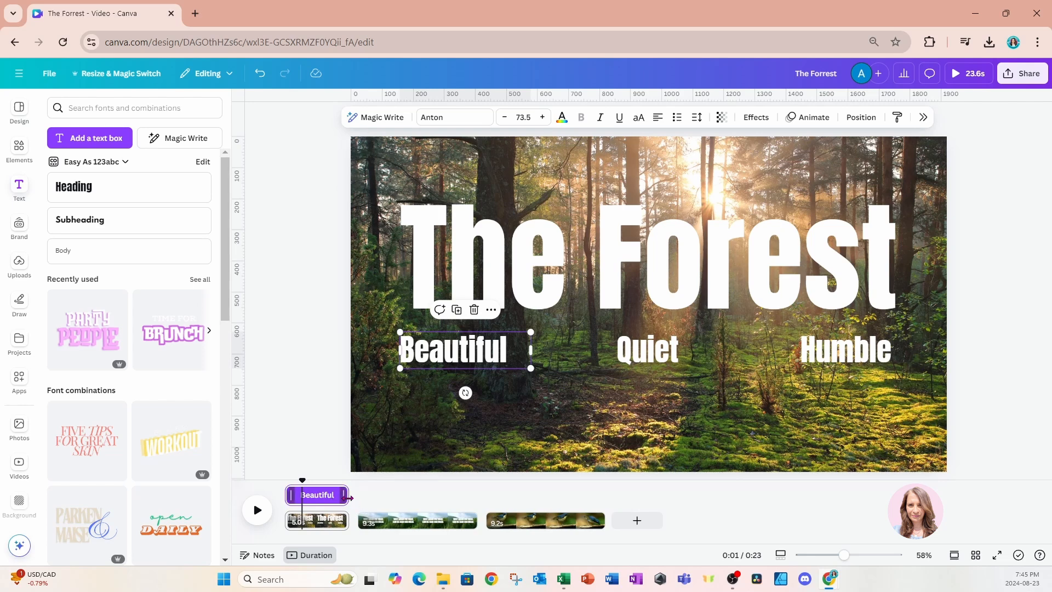
{"action": "left_click_drag", "start_coordinate": [342, 498], "coordinate": [307, 500]}
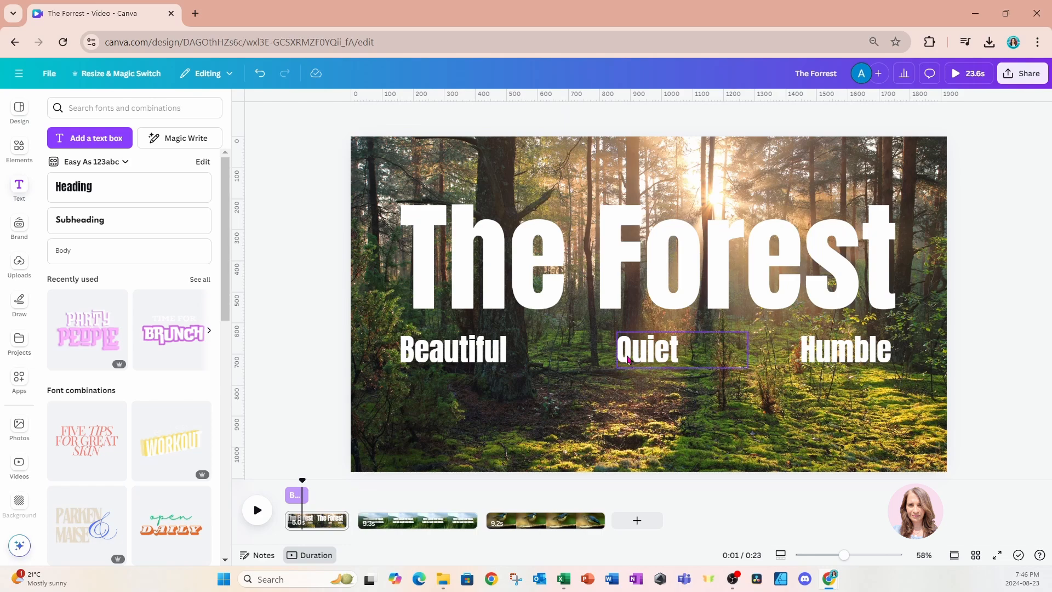
{"action": "left_click", "coordinate": [629, 359]}
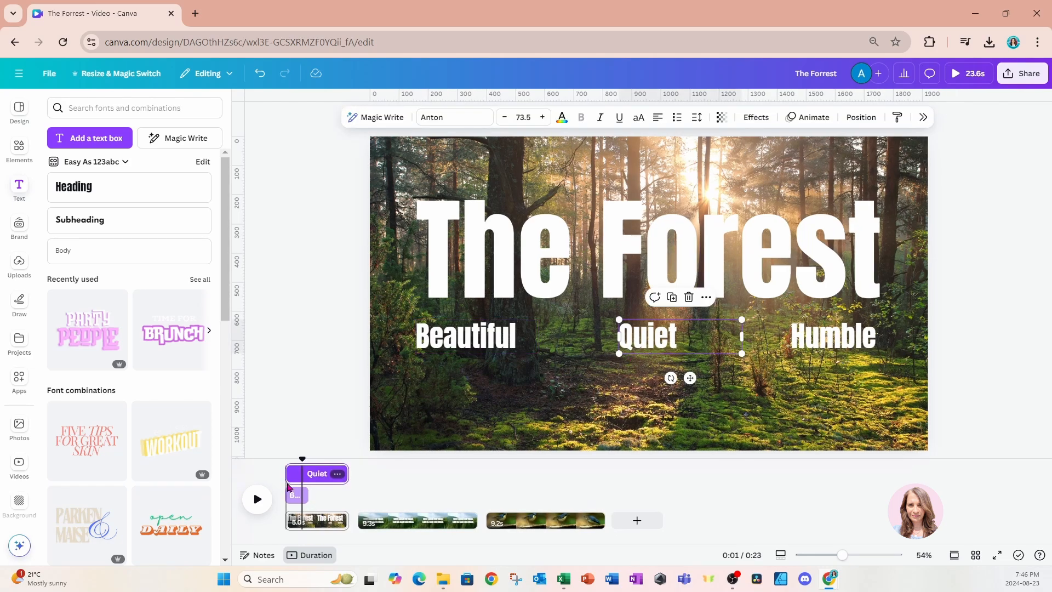
{"action": "left_click_drag", "start_coordinate": [292, 475], "coordinate": [330, 498]}
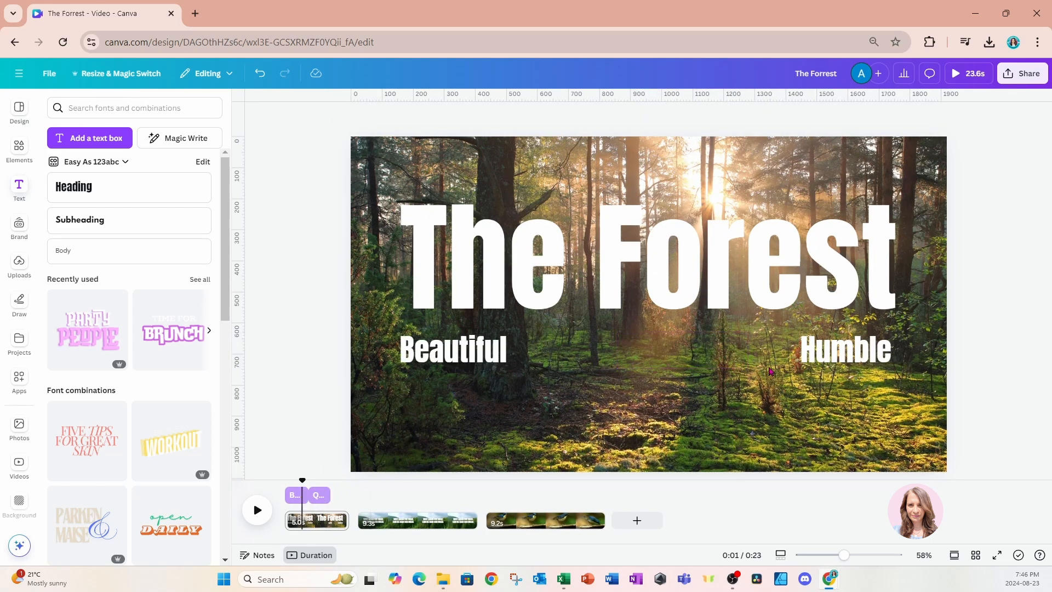
{"action": "left_click", "coordinate": [831, 361]}
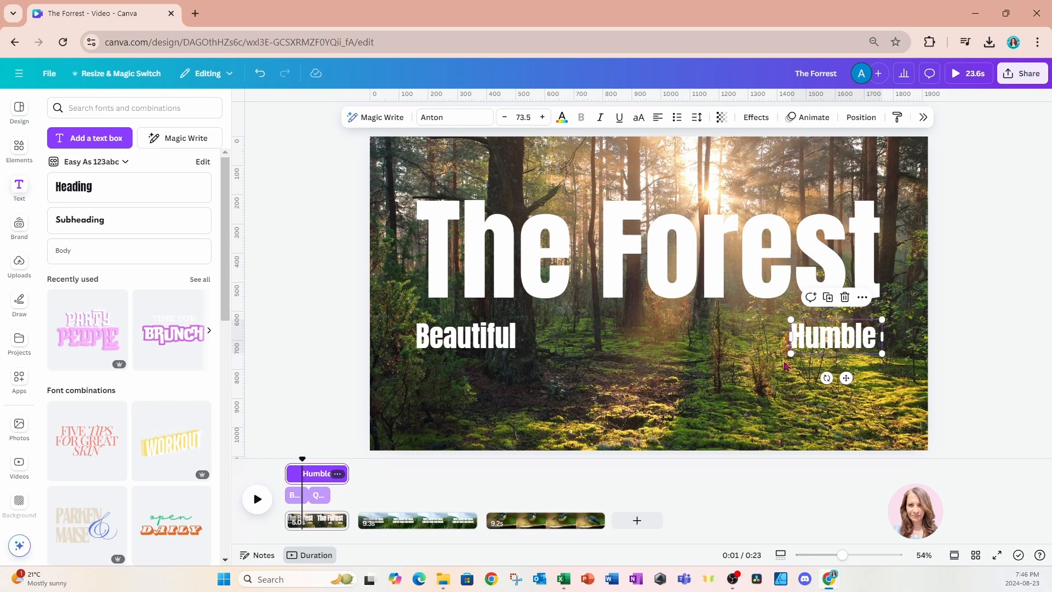
{"action": "left_click_drag", "start_coordinate": [287, 474], "coordinate": [334, 474]}
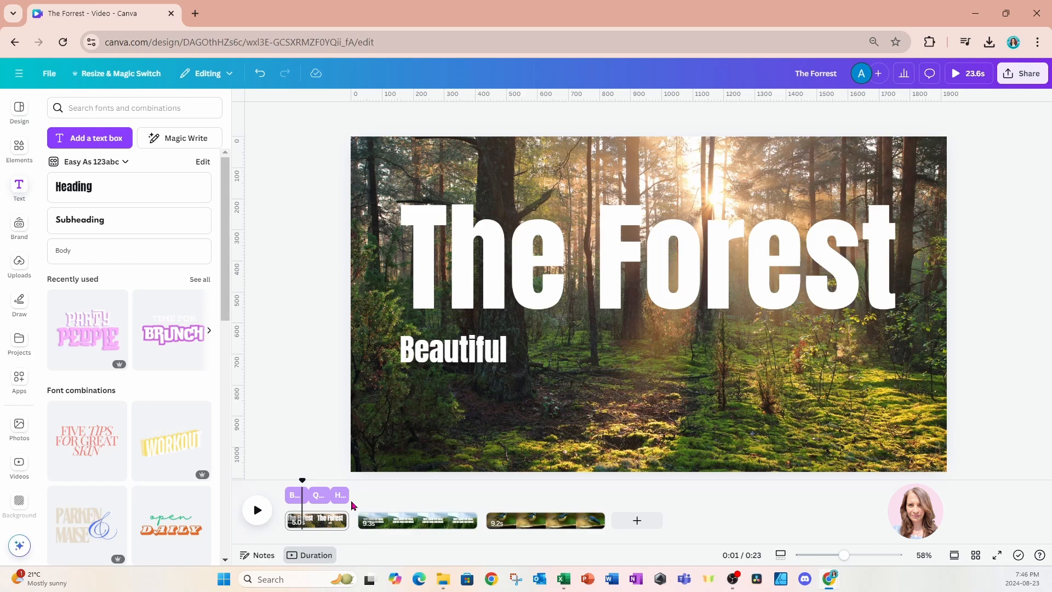
Play the first page from its beginning to preview the staggered words, and pause before the second page.
{"action": "left_click_drag", "start_coordinate": [302, 479], "coordinate": [281, 477]}
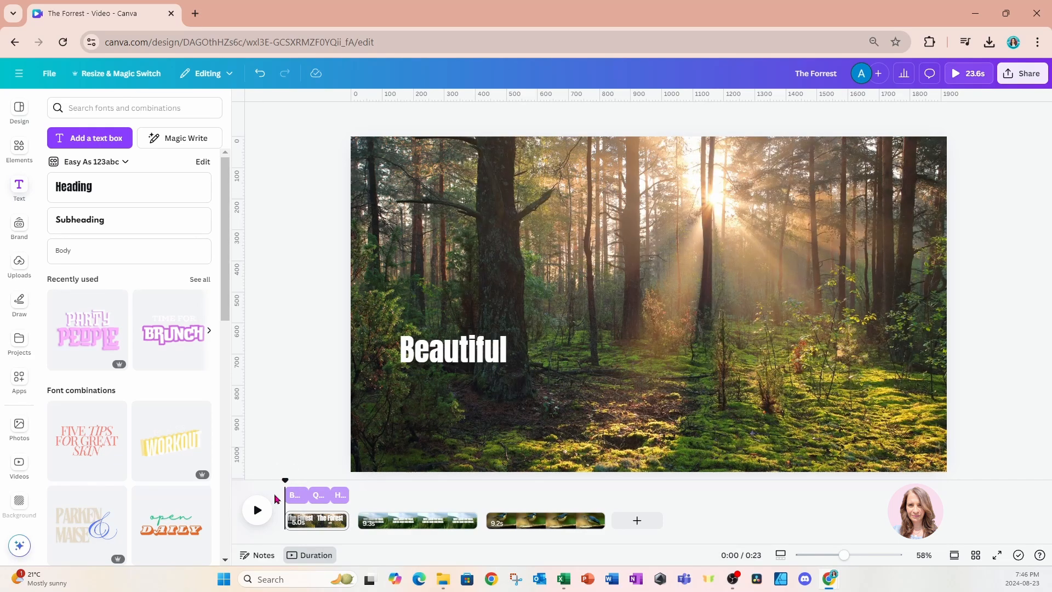
{"action": "left_click", "coordinate": [256, 512]}
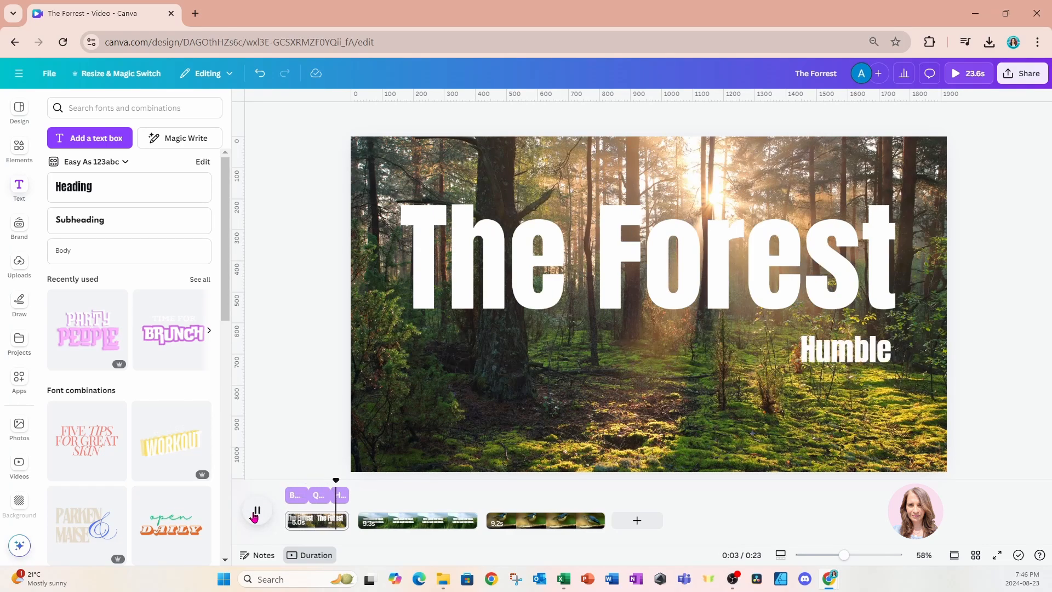
{"action": "left_click", "coordinate": [256, 513]}
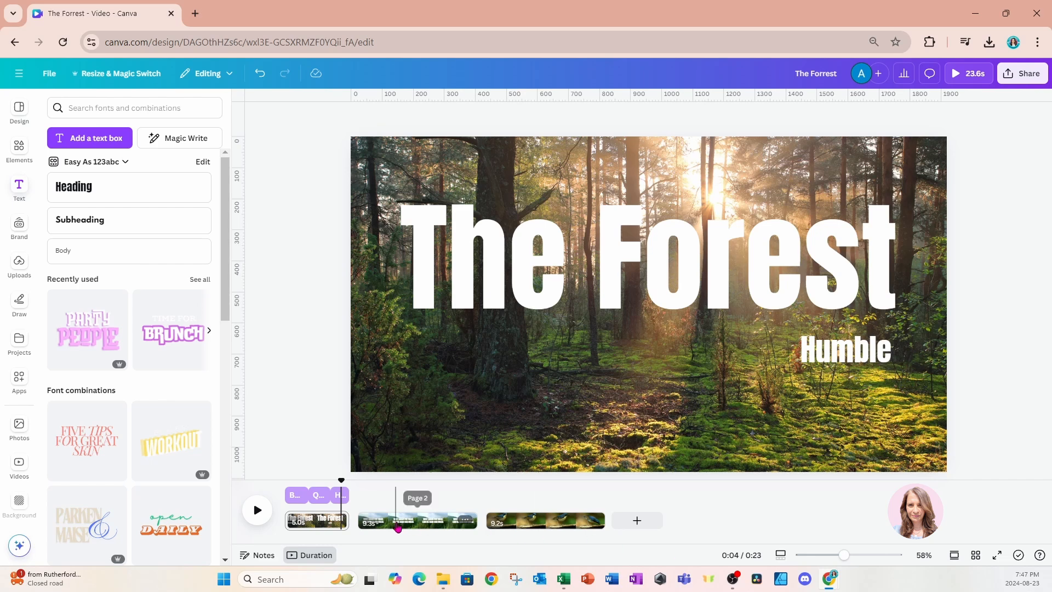
On the second page, group each of the two caption lines with the thin white line beside it.
{"action": "left_click", "coordinate": [398, 525]}
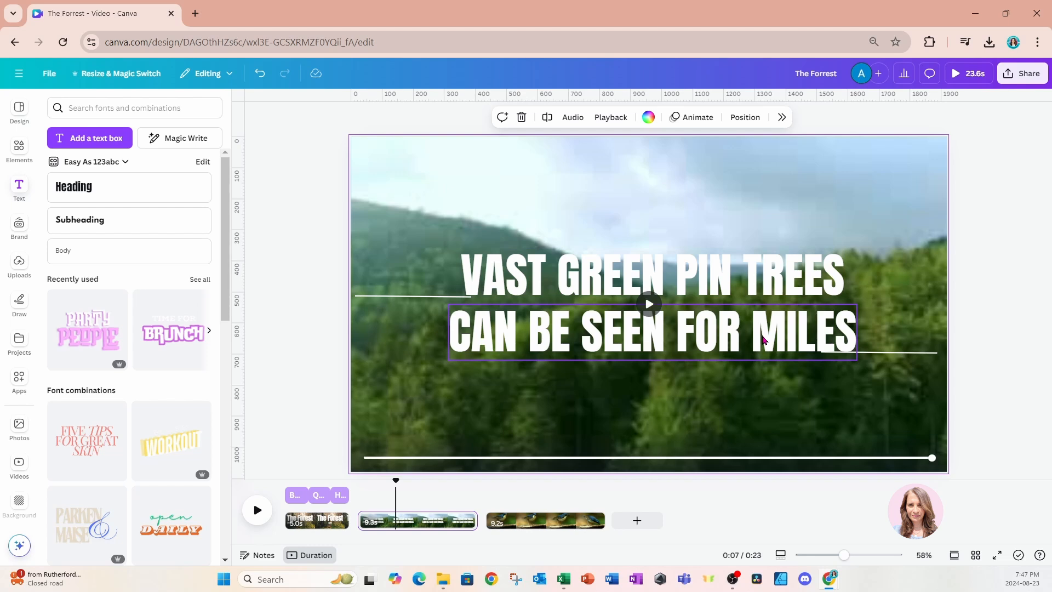
{"action": "left_click", "coordinate": [309, 194]}
{"action": "left_click", "coordinate": [366, 296]}
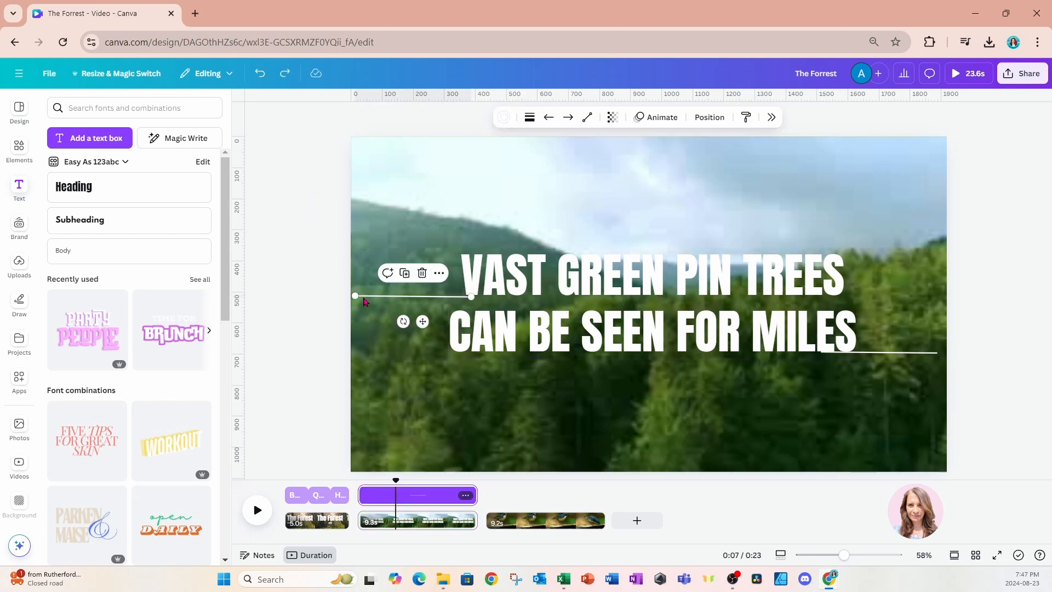
{"action": "left_click", "coordinate": [468, 283], "text": "shift"}
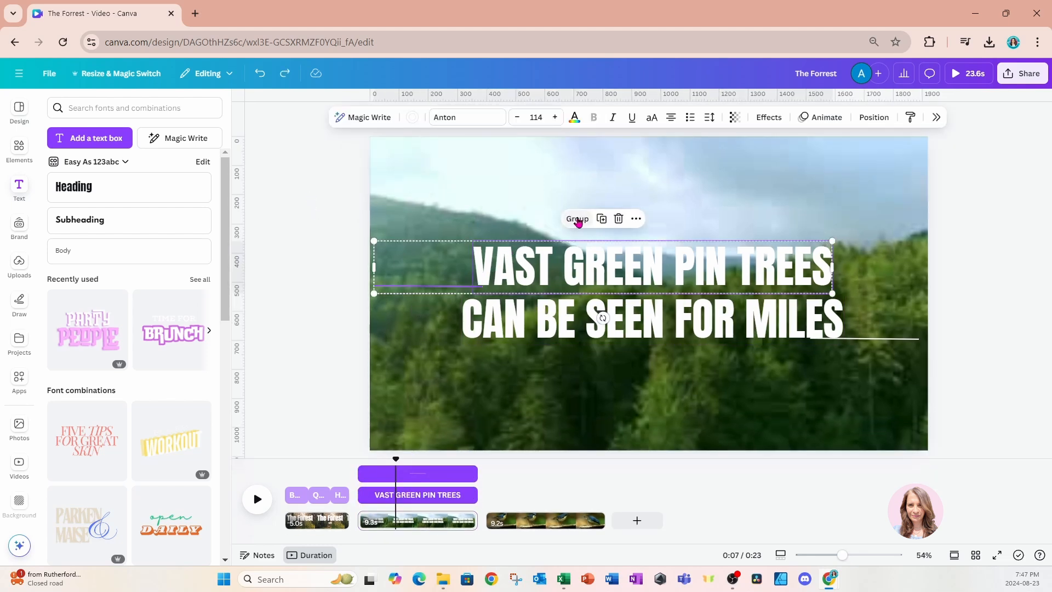
{"action": "left_click", "coordinate": [578, 219]}
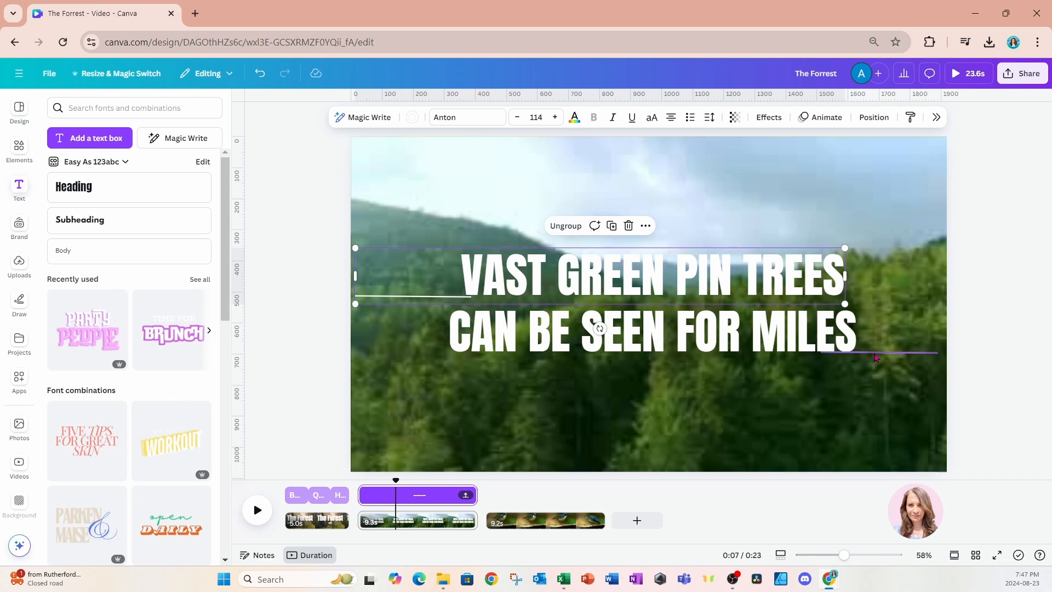
{"action": "left_click", "coordinate": [886, 354]}
{"action": "left_click", "coordinate": [801, 333]}
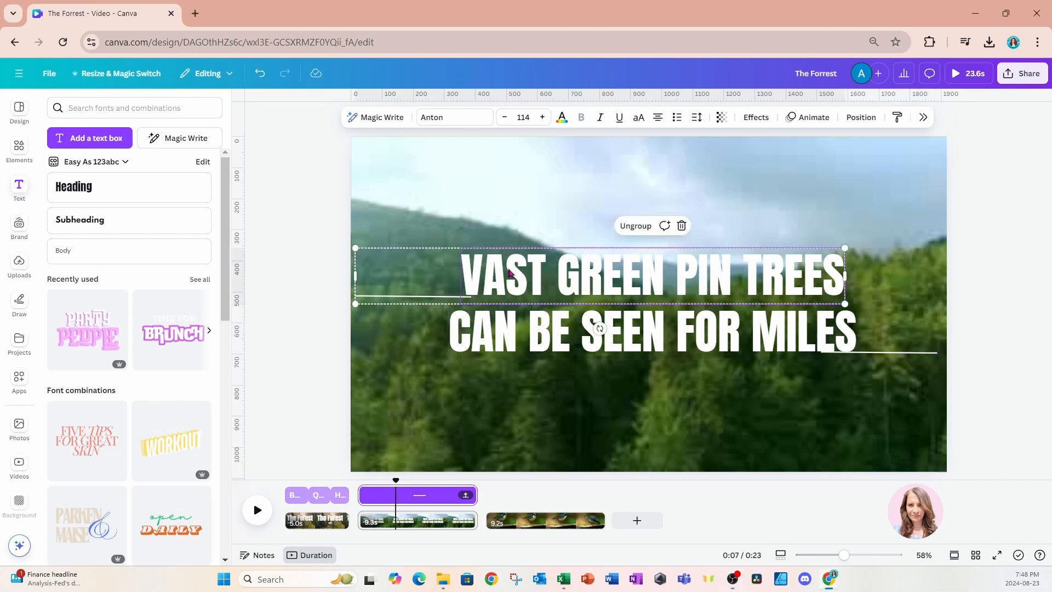
Apply a Pan animation to the VAST GREEN PIN TREES group, on enter only, at near-minimum speed and moving rightward.
{"action": "left_click", "coordinate": [506, 272]}
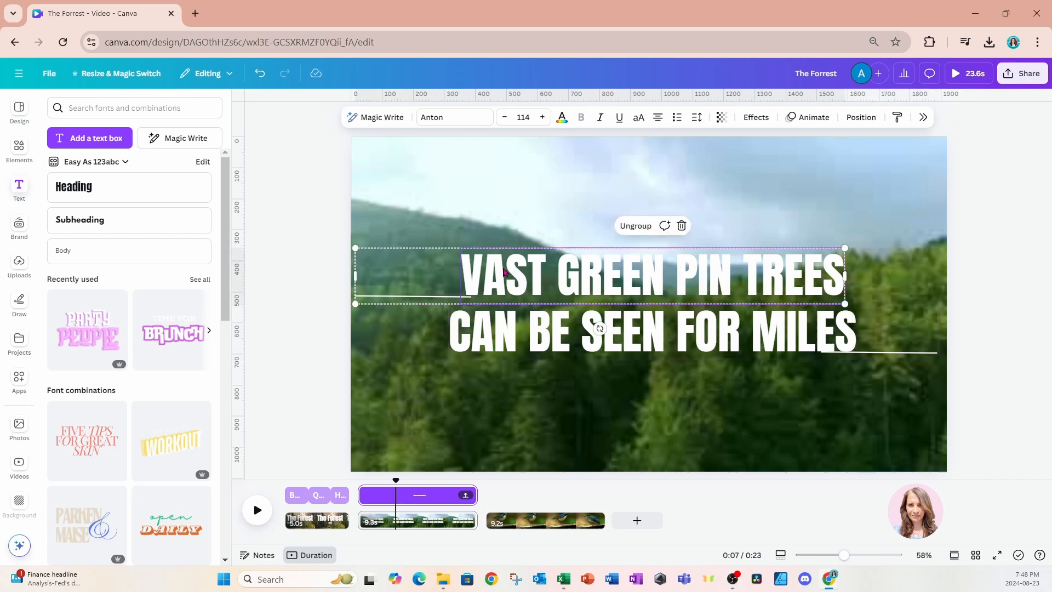
{"action": "left_click", "coordinate": [312, 239]}
{"action": "left_click_drag", "start_coordinate": [313, 240], "coordinate": [646, 289]}
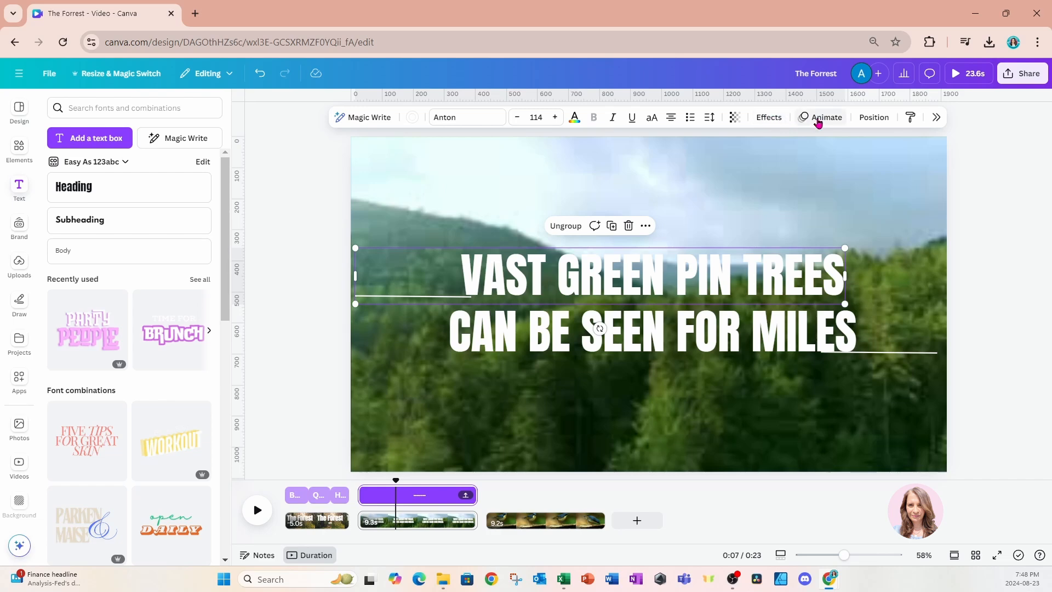
{"action": "left_click", "coordinate": [818, 117]}
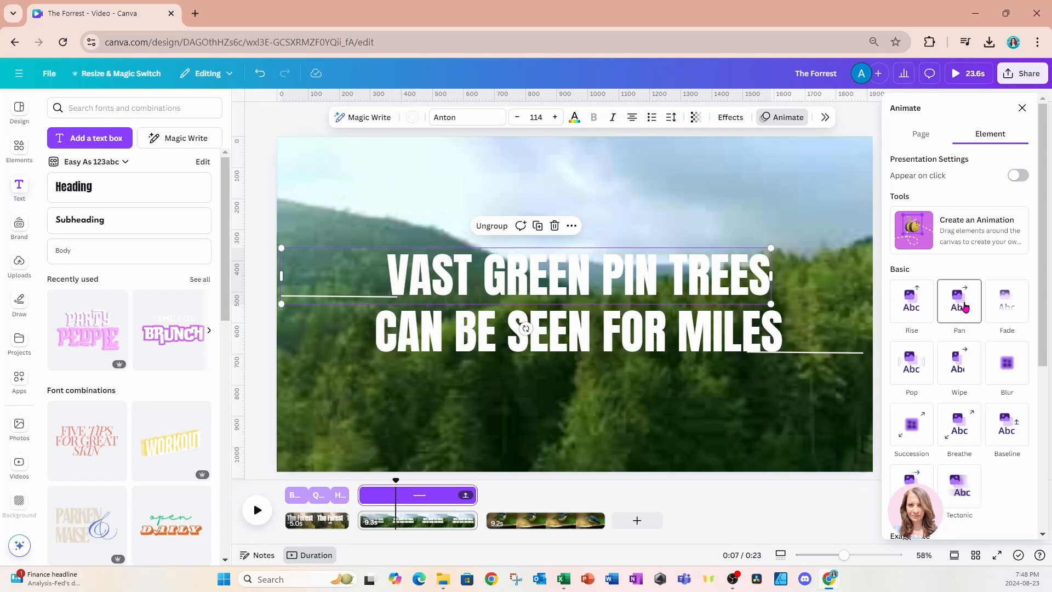
{"action": "left_click", "coordinate": [965, 307]}
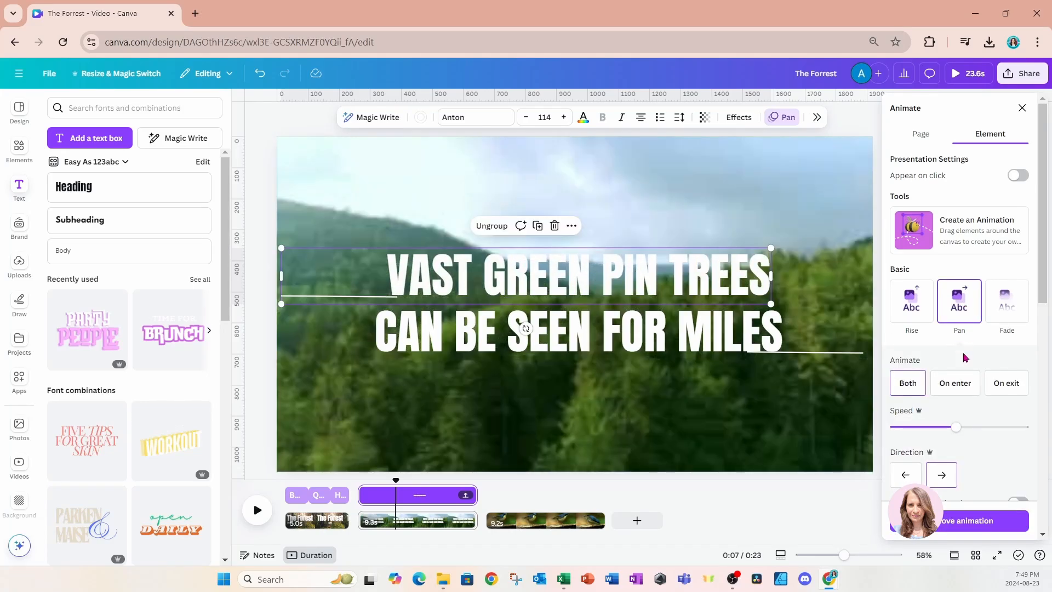
{"action": "left_click", "coordinate": [943, 387]}
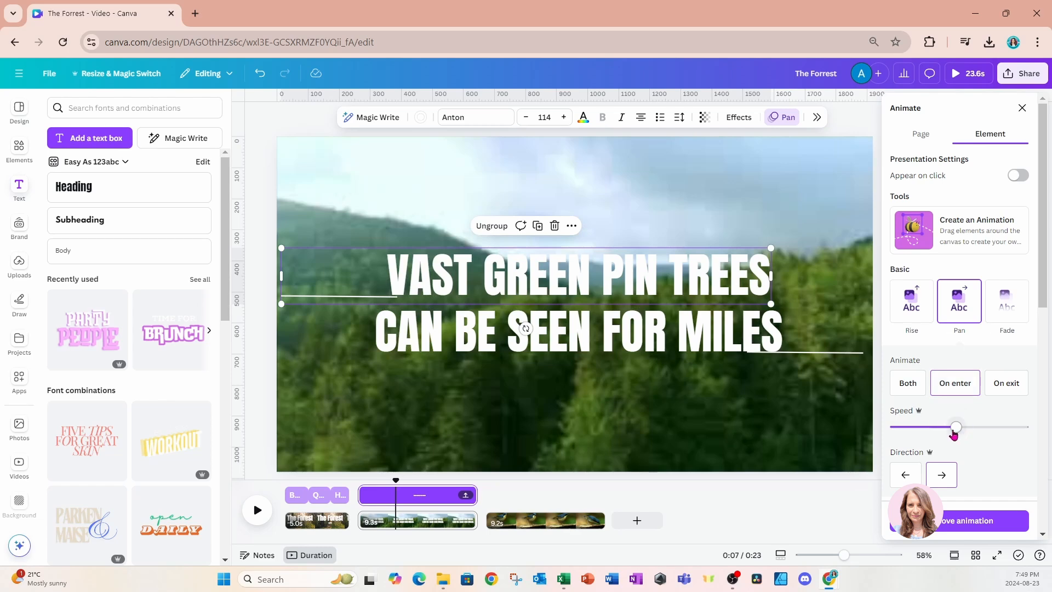
{"action": "left_click_drag", "start_coordinate": [957, 432], "coordinate": [898, 435]}
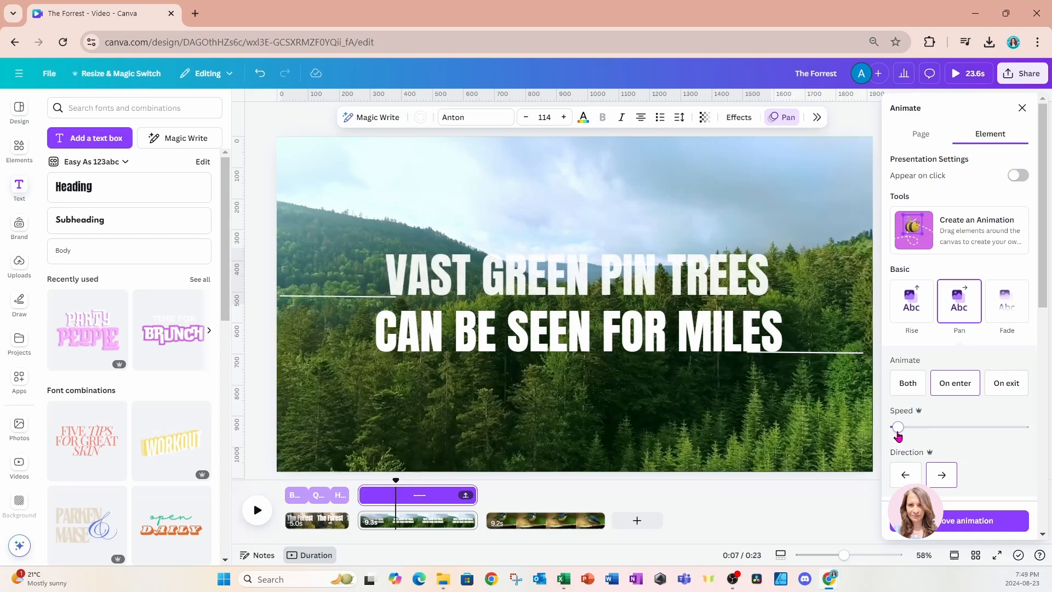
{"action": "left_click", "coordinate": [936, 480]}
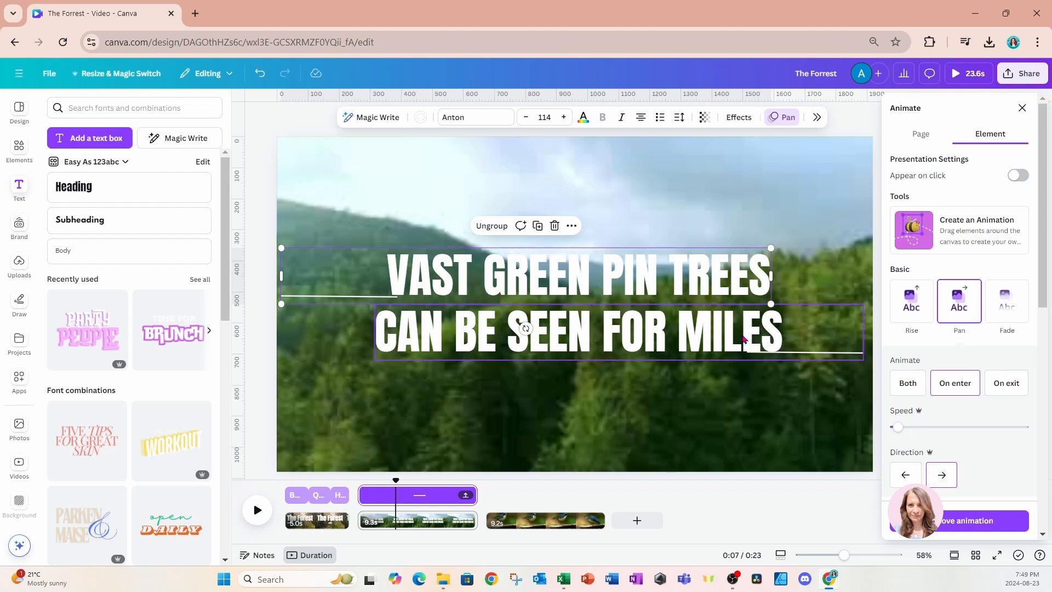
Apply a Pan animation to the CAN BE SEEN FOR MILES group, on enter only, at slow speed and moving leftward.
{"action": "left_click", "coordinate": [750, 336]}
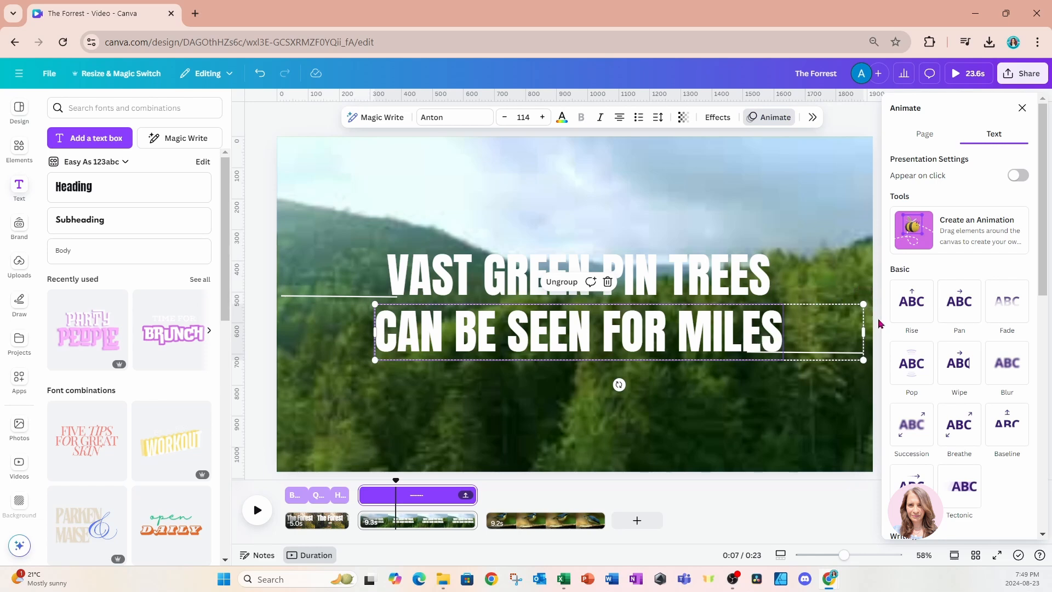
{"action": "left_click", "coordinate": [650, 329]}
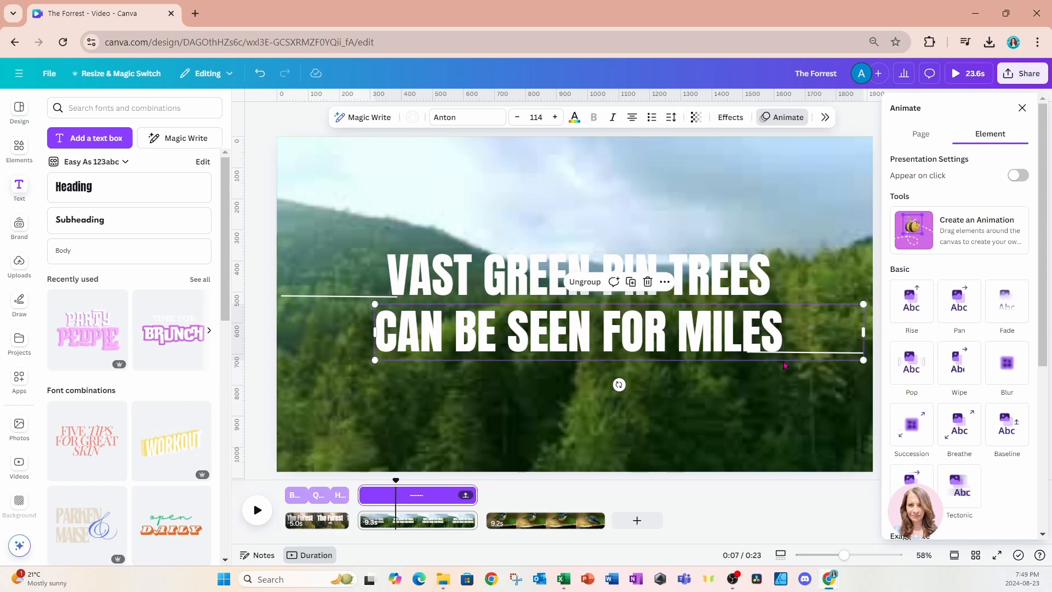
{"action": "left_click", "coordinate": [952, 303]}
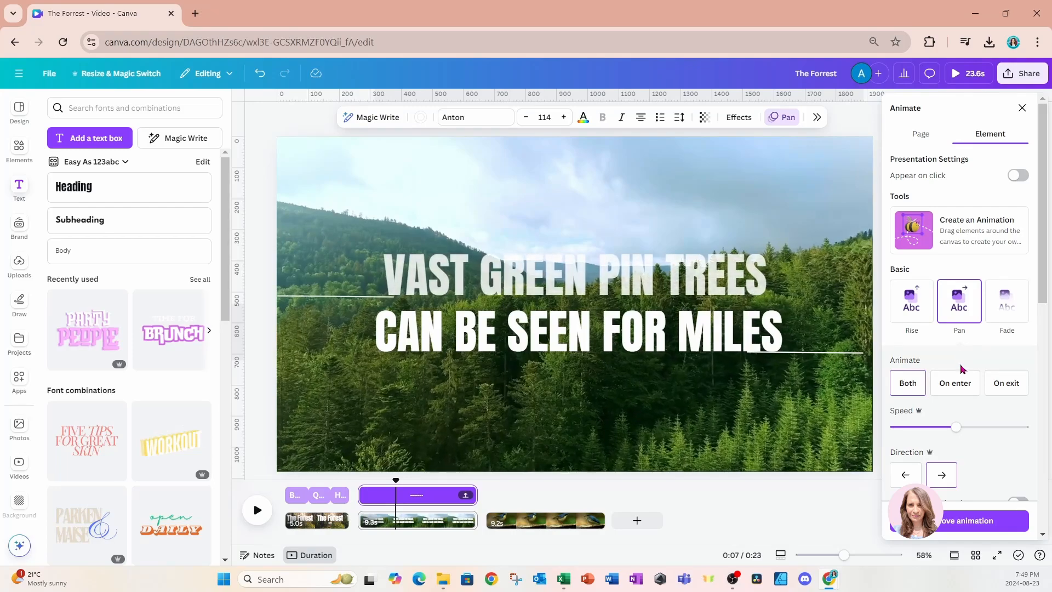
{"action": "left_click", "coordinate": [954, 387]}
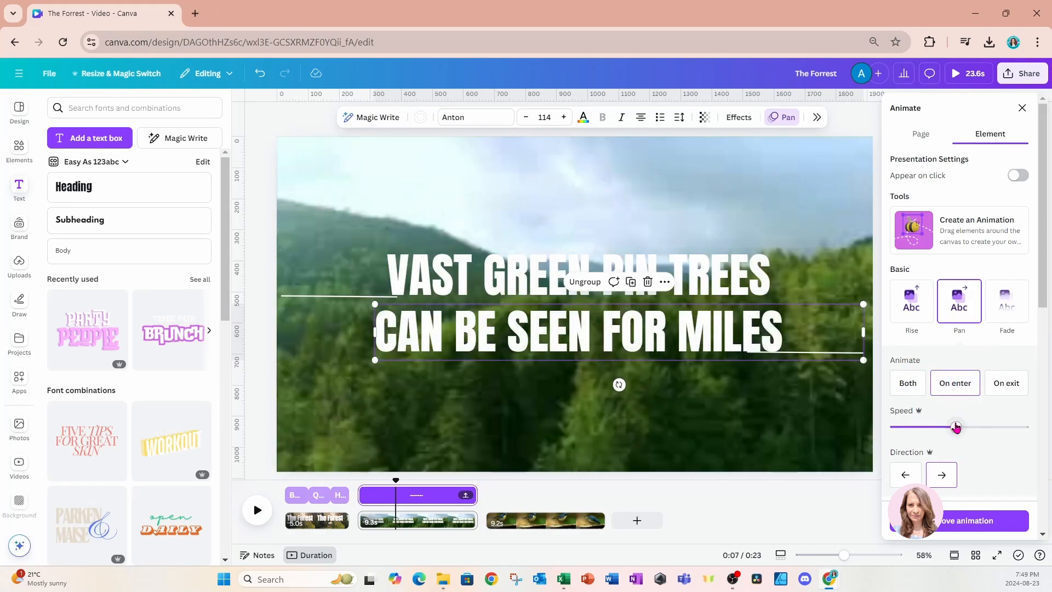
{"action": "left_click_drag", "start_coordinate": [956, 429], "coordinate": [904, 428]}
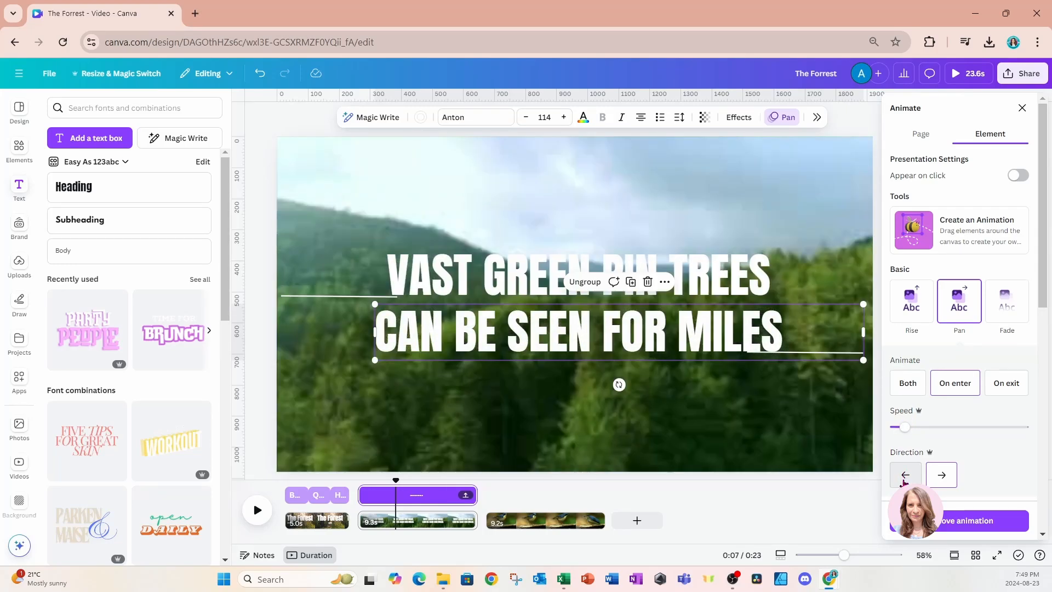
{"action": "left_click", "coordinate": [904, 477]}
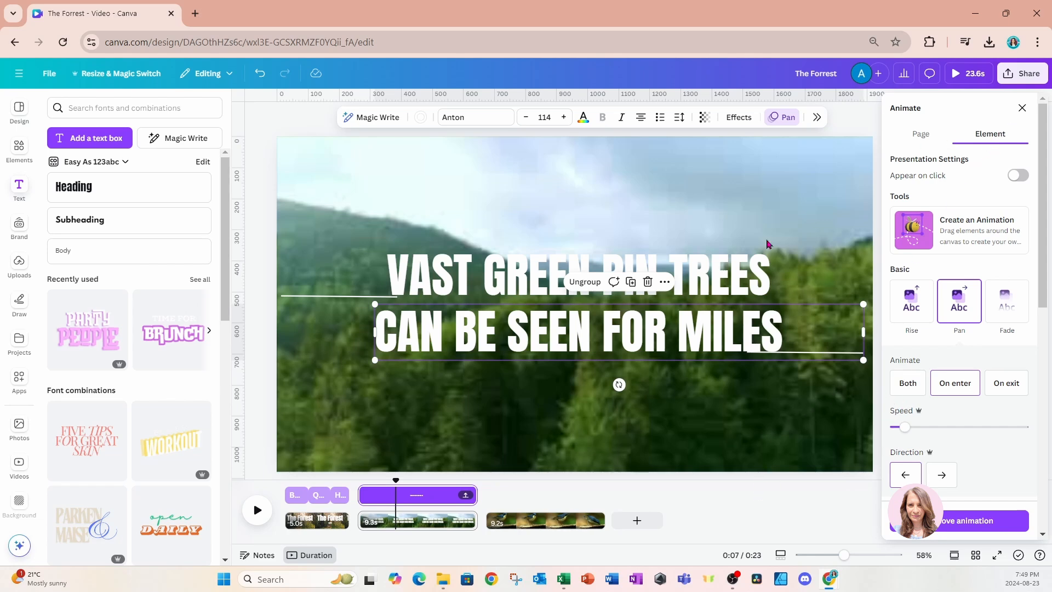
{"action": "left_click", "coordinate": [258, 362]}
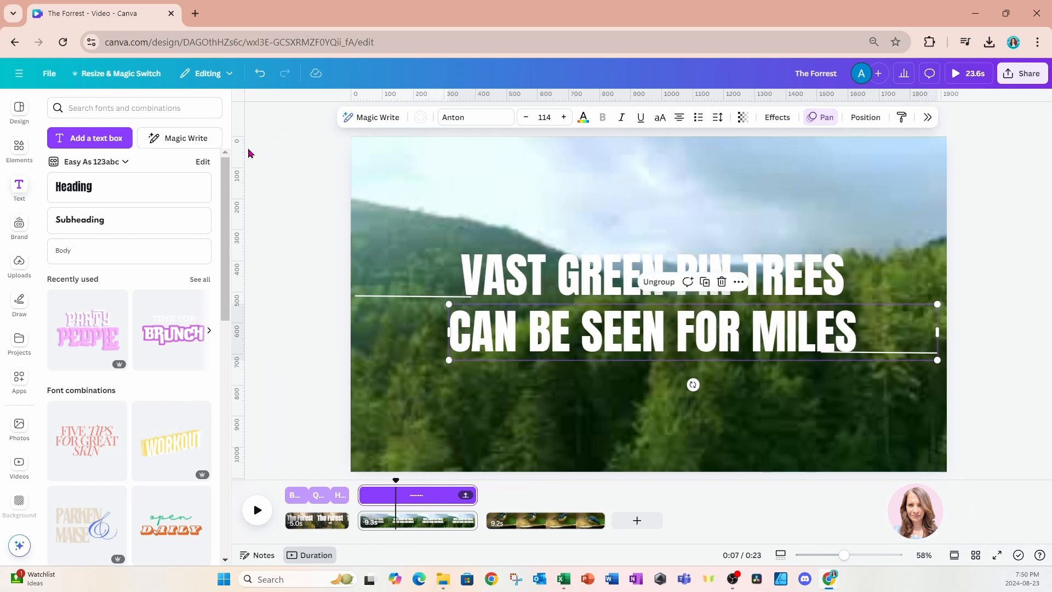
{"action": "left_click", "coordinate": [244, 103]}
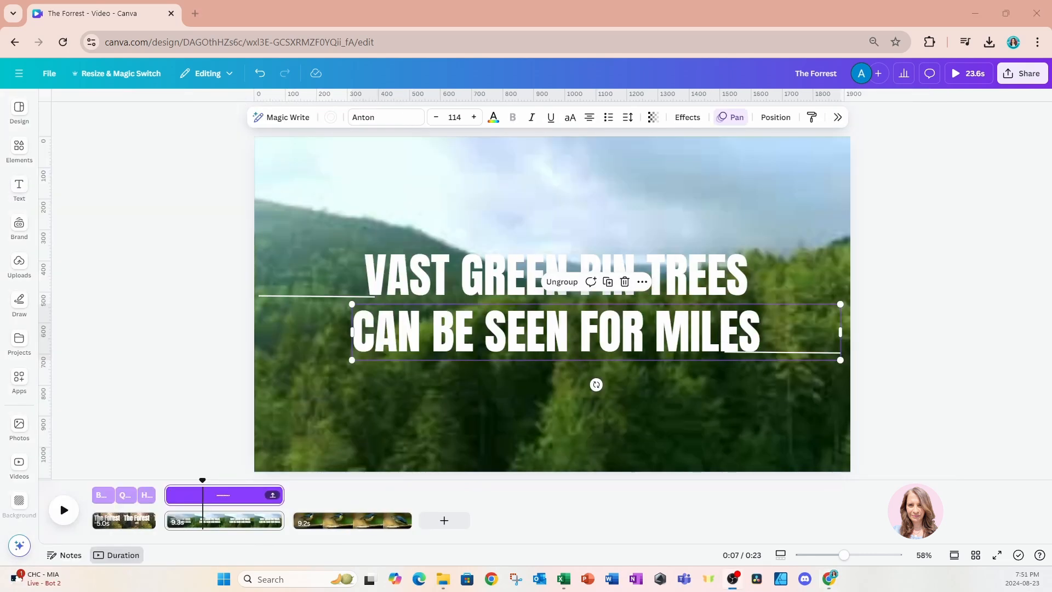
Examine where a transition can be added, both between the first two pages and in the first page's options.
{"action": "left_click", "coordinate": [345, 520]}
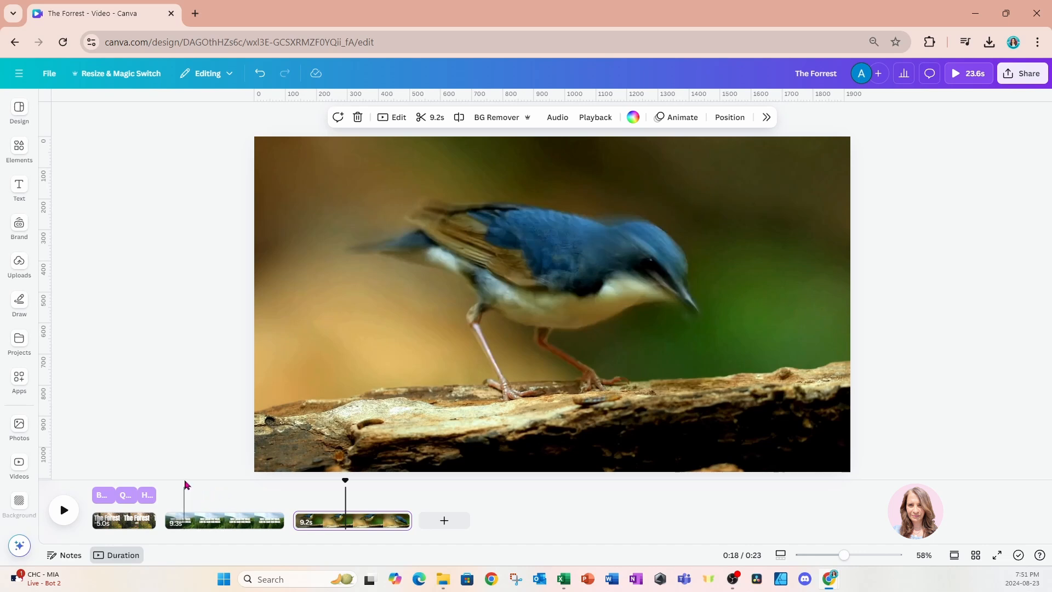
{"action": "mouse_move", "coordinate": [164, 530]}
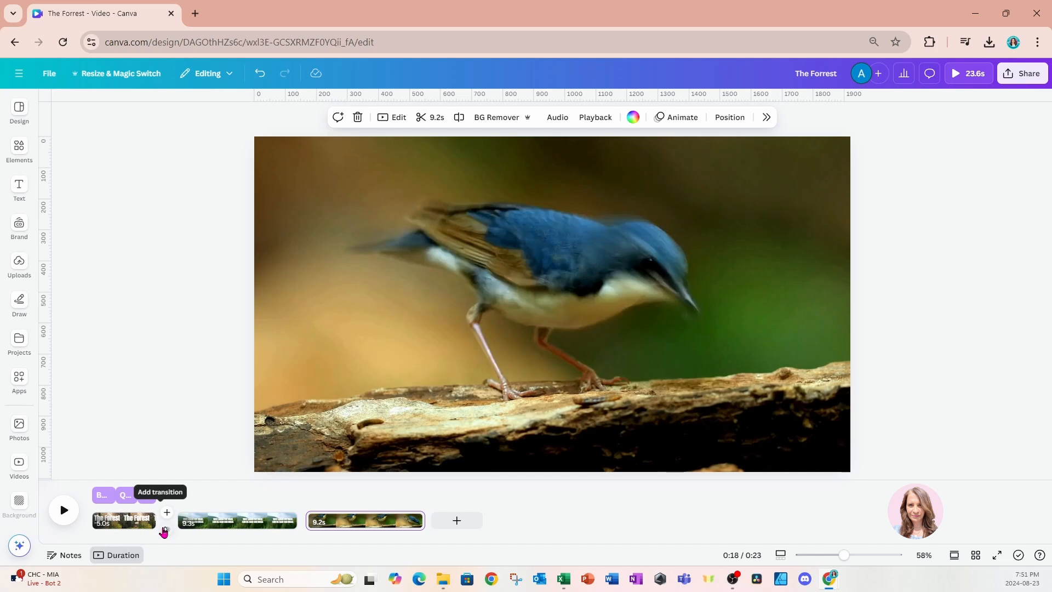
{"action": "left_click", "coordinate": [164, 531]}
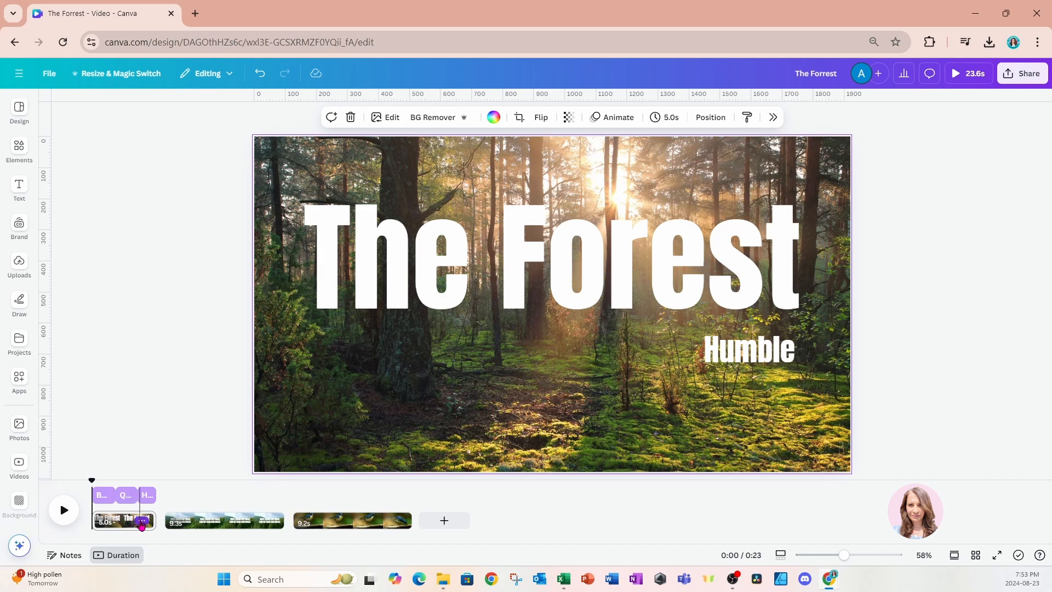
{"action": "left_click", "coordinate": [142, 522]}
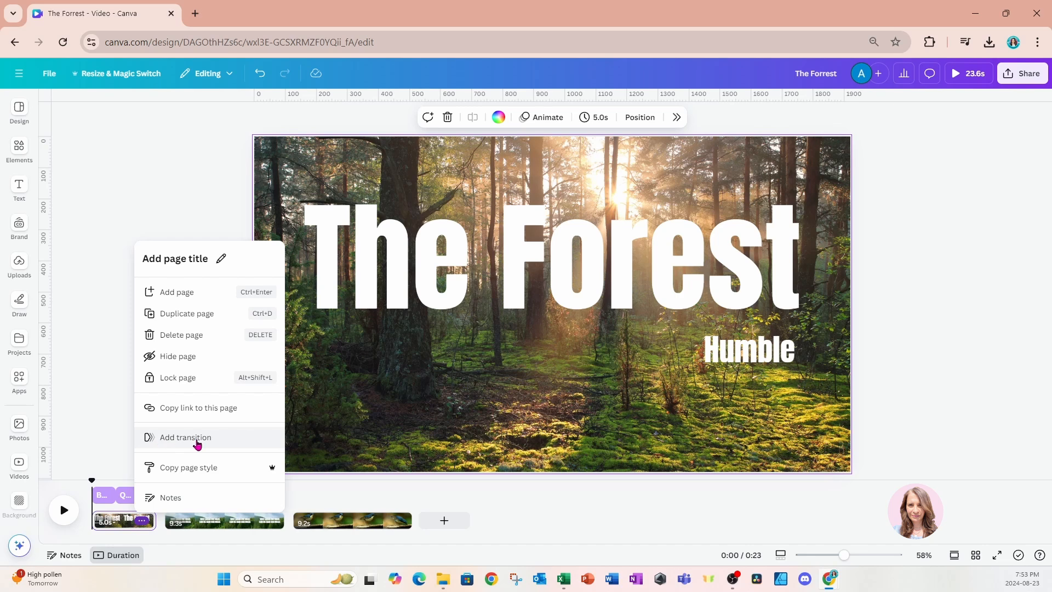
{"action": "right_click", "coordinate": [116, 521]}
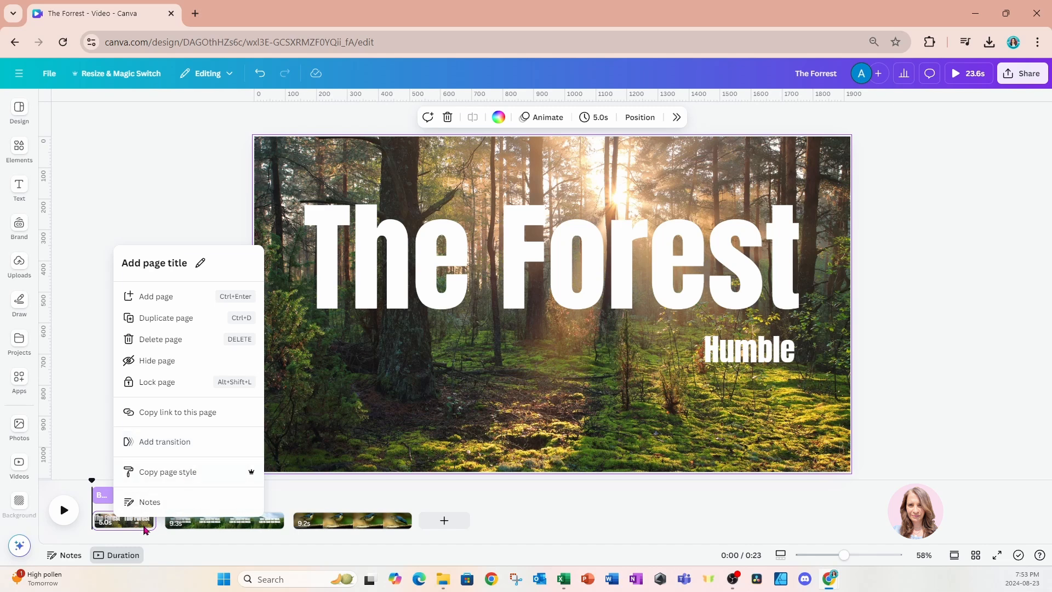
{"action": "left_click", "coordinate": [91, 525]}
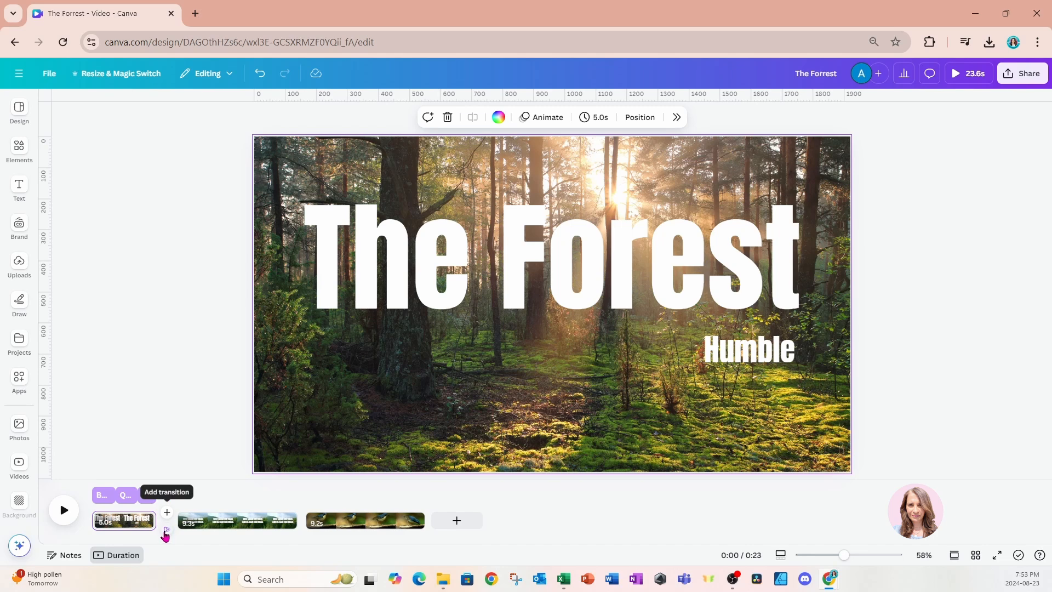
Add a Slide transition between the first and second pages, lasting 1.3 seconds and moving rightward.
{"action": "left_click", "coordinate": [165, 531]}
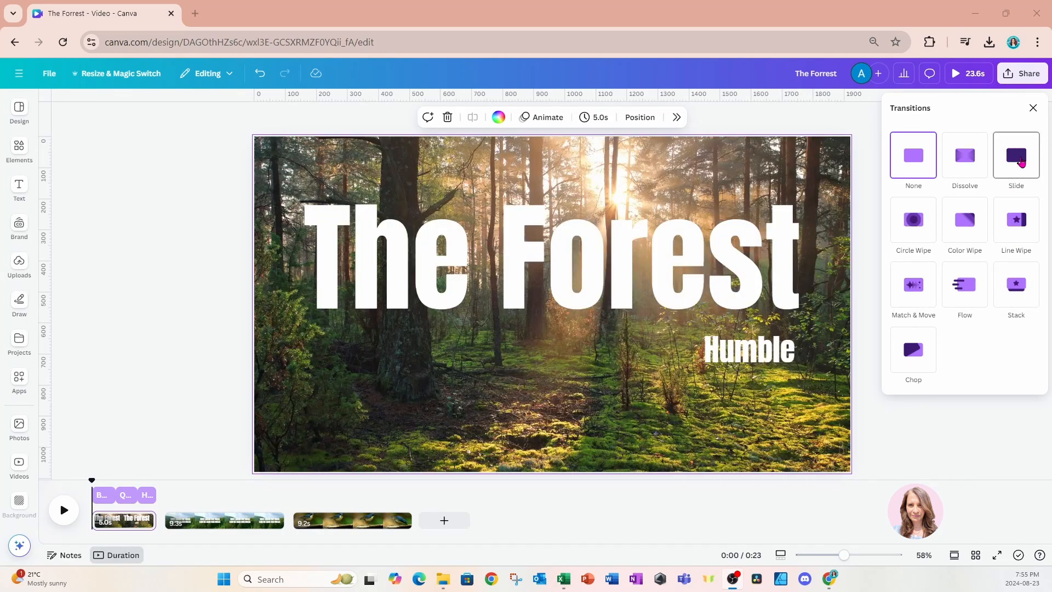
{"action": "left_click", "coordinate": [1020, 159]}
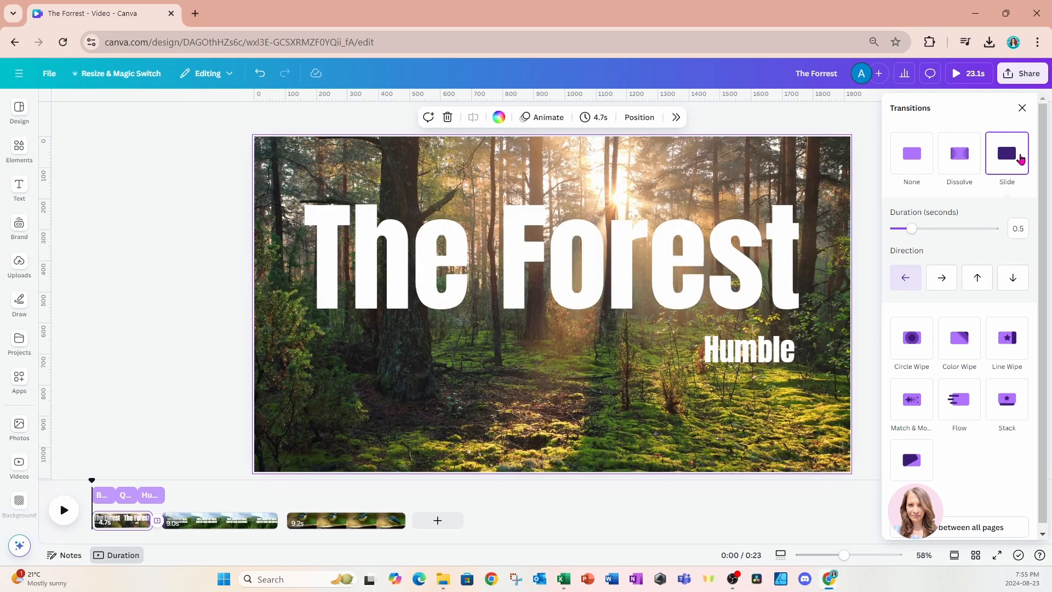
{"action": "left_click_drag", "start_coordinate": [916, 232], "coordinate": [982, 230]}
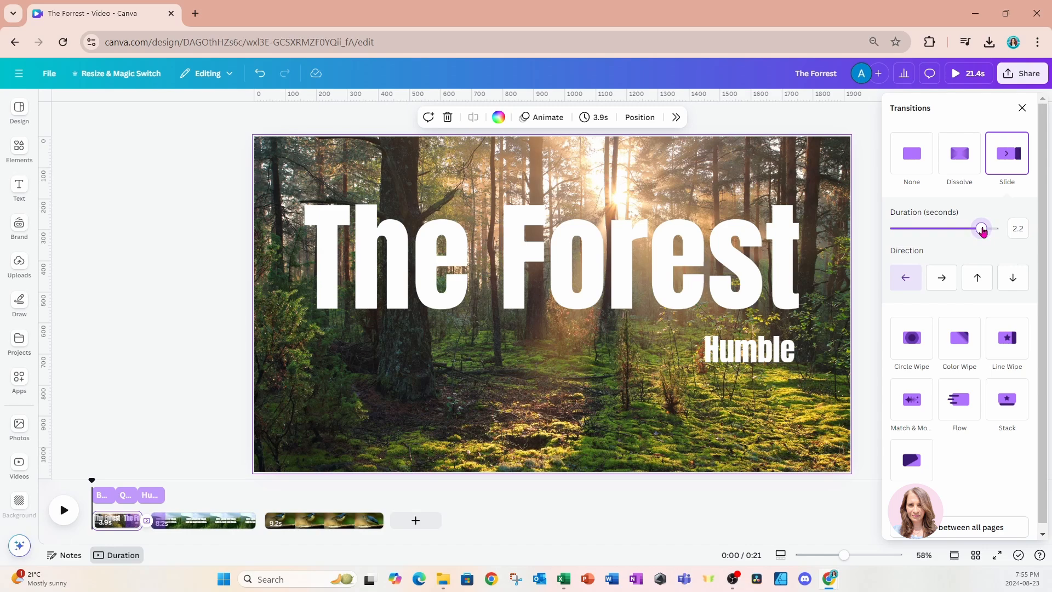
{"action": "left_click_drag", "start_coordinate": [982, 230], "coordinate": [899, 229]}
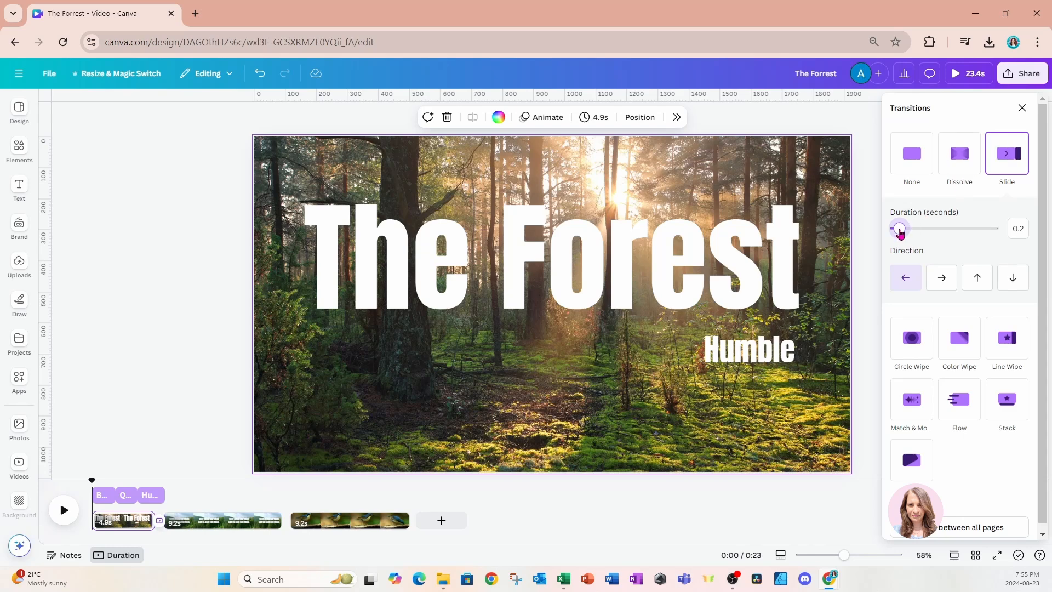
{"action": "left_click_drag", "start_coordinate": [899, 229], "coordinate": [944, 232]}
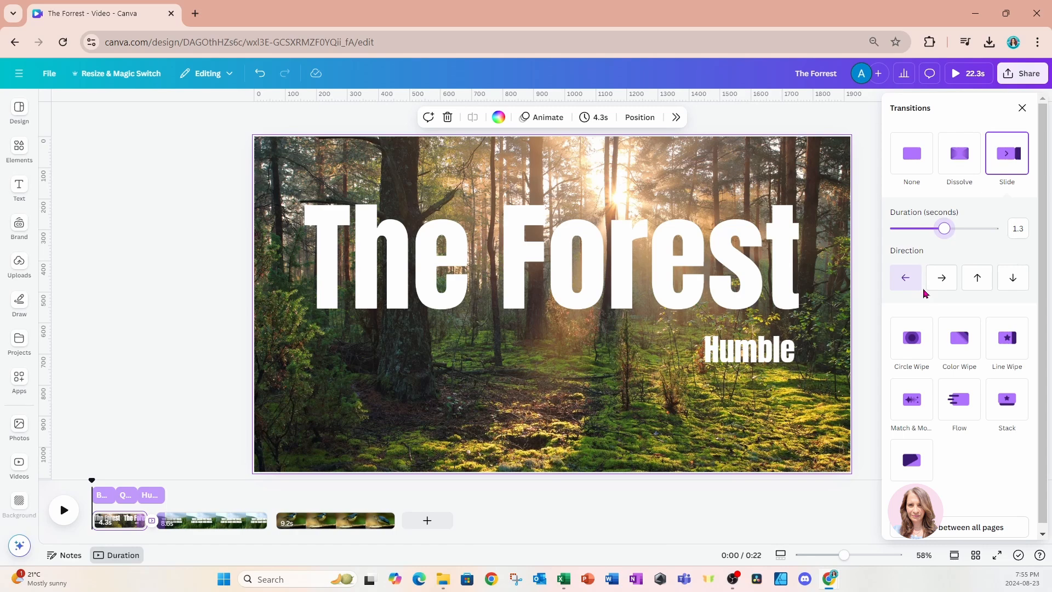
{"action": "left_click", "coordinate": [940, 277]}
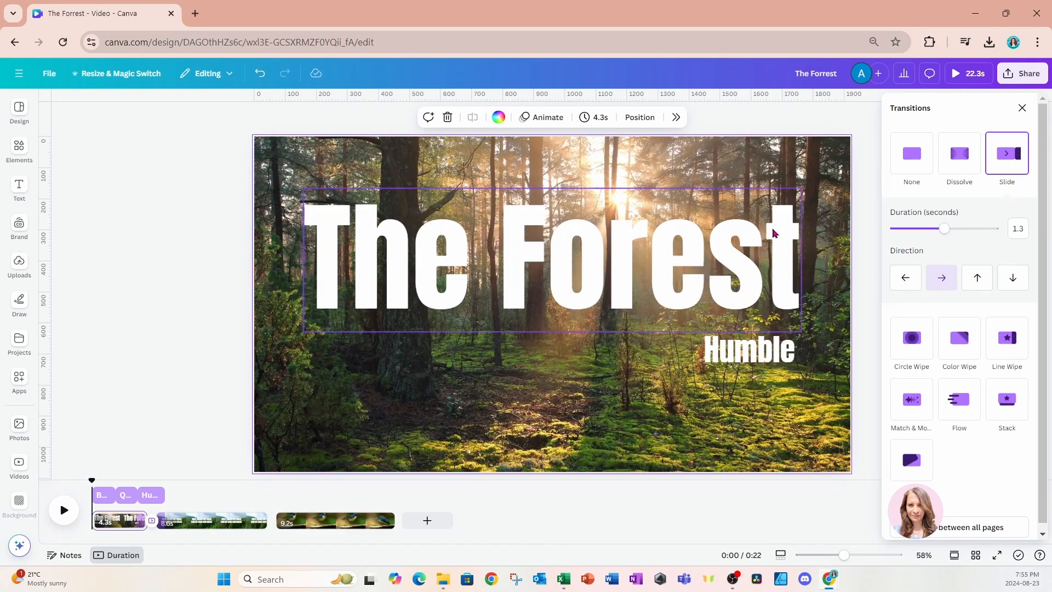
{"action": "left_click", "coordinate": [867, 128]}
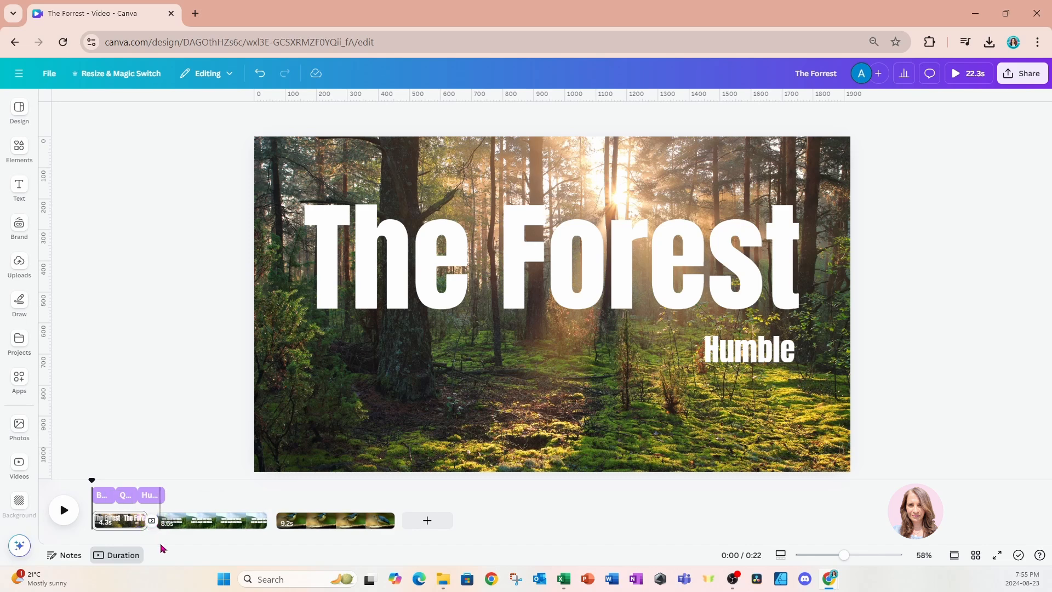
Add a Slide transition between the second and third pages, moving rightward.
{"action": "left_click_drag", "start_coordinate": [143, 517], "coordinate": [142, 516]}
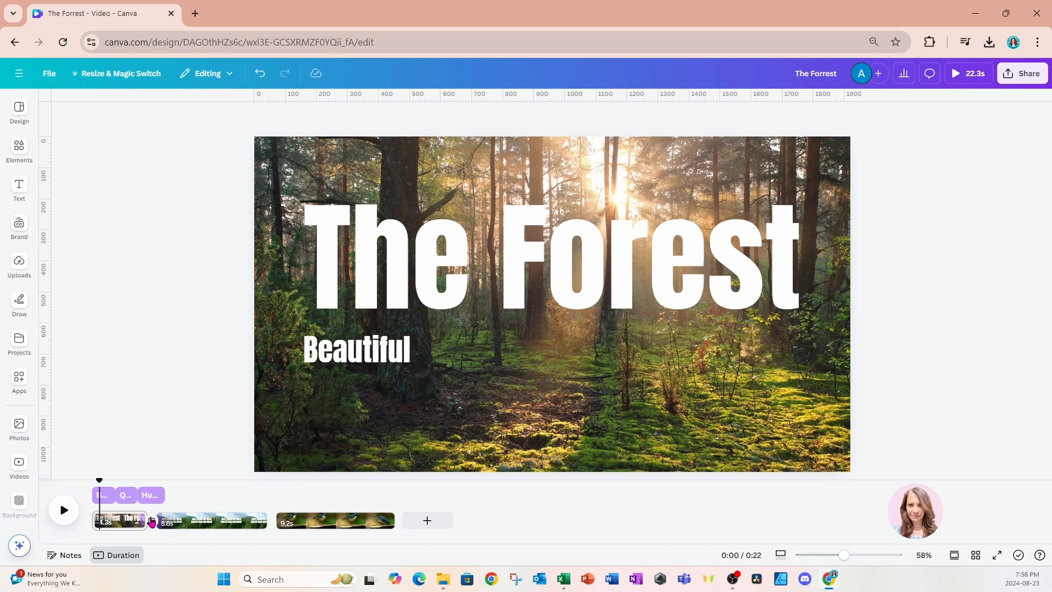
{"action": "mouse_move", "coordinate": [276, 530]}
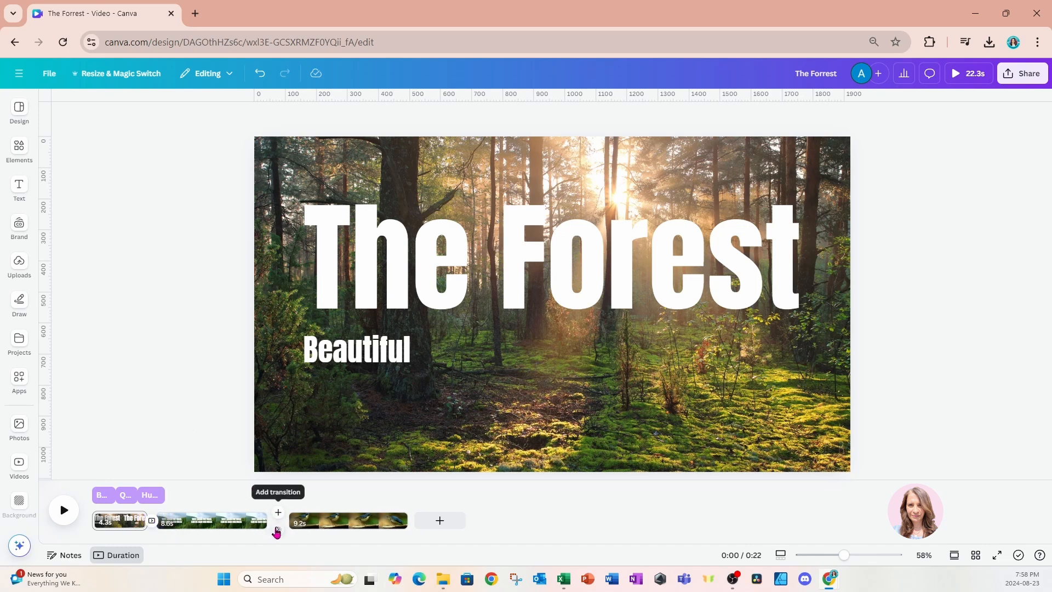
{"action": "left_click", "coordinate": [276, 530]}
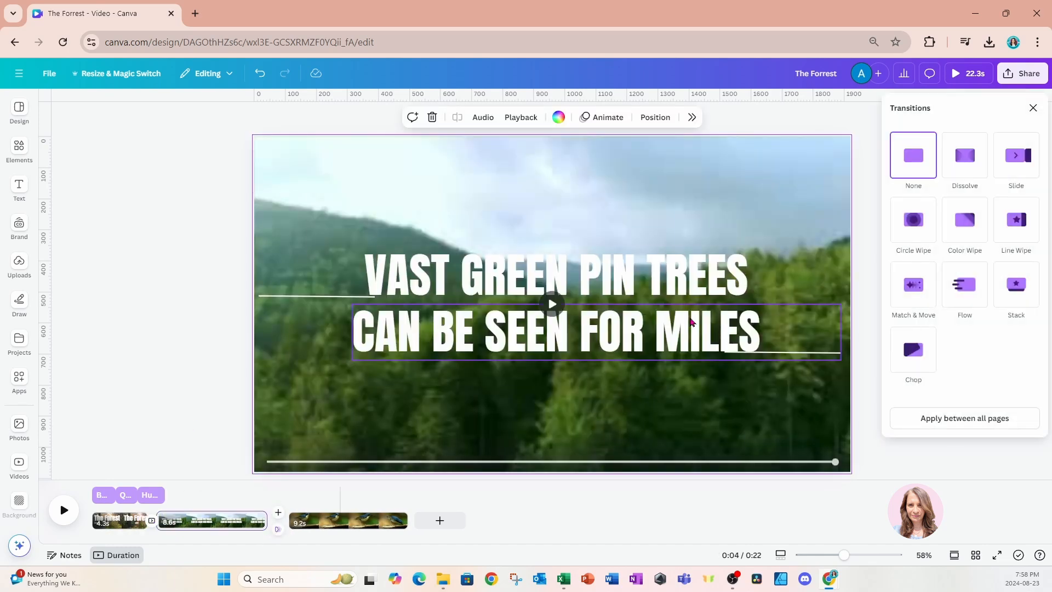
{"action": "left_click", "coordinate": [1028, 159]}
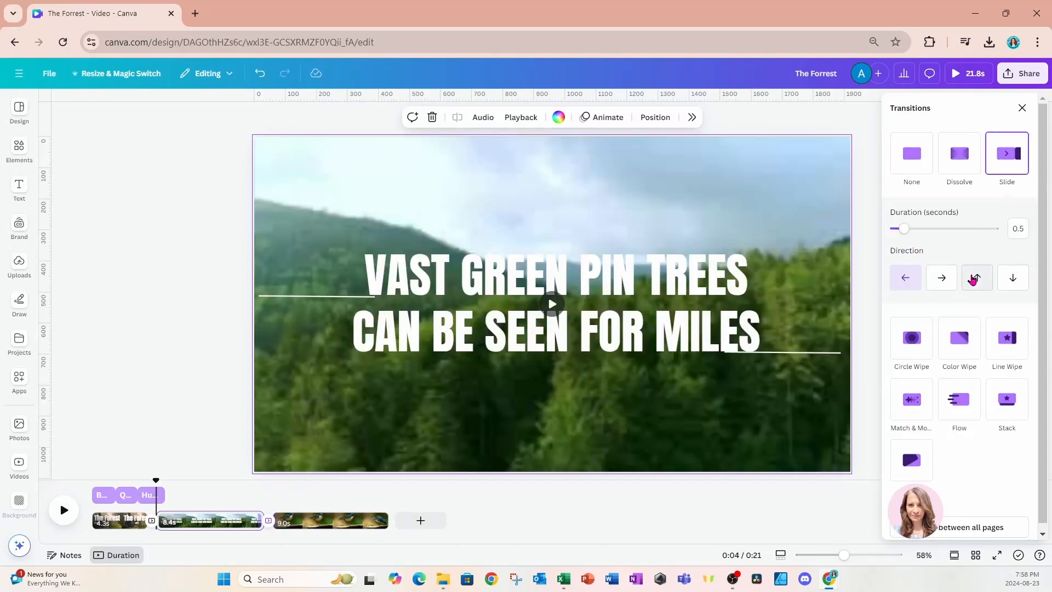
{"action": "left_click", "coordinate": [942, 277]}
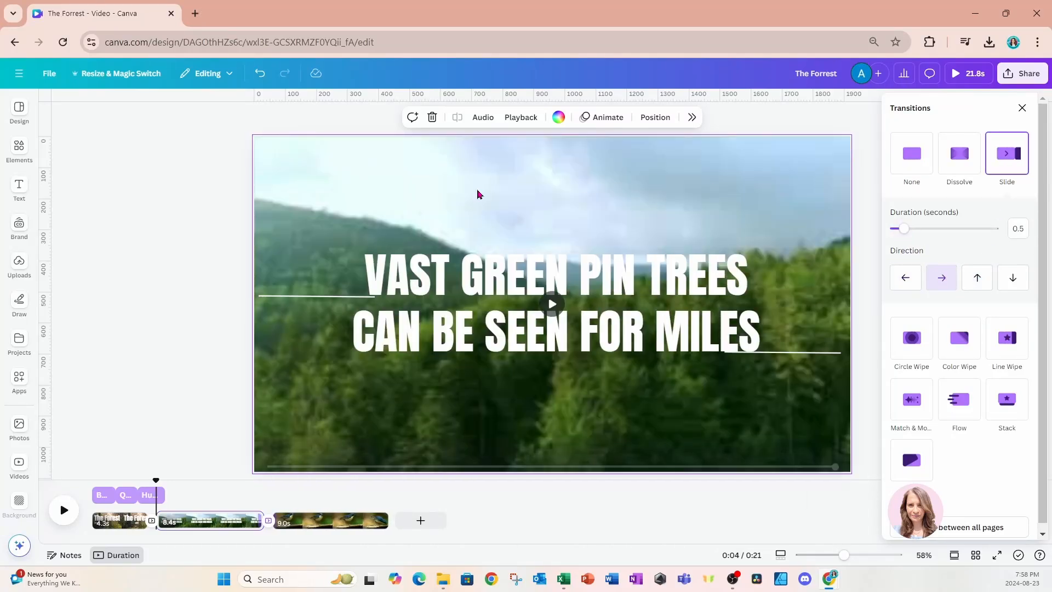
{"action": "left_click", "coordinate": [186, 228]}
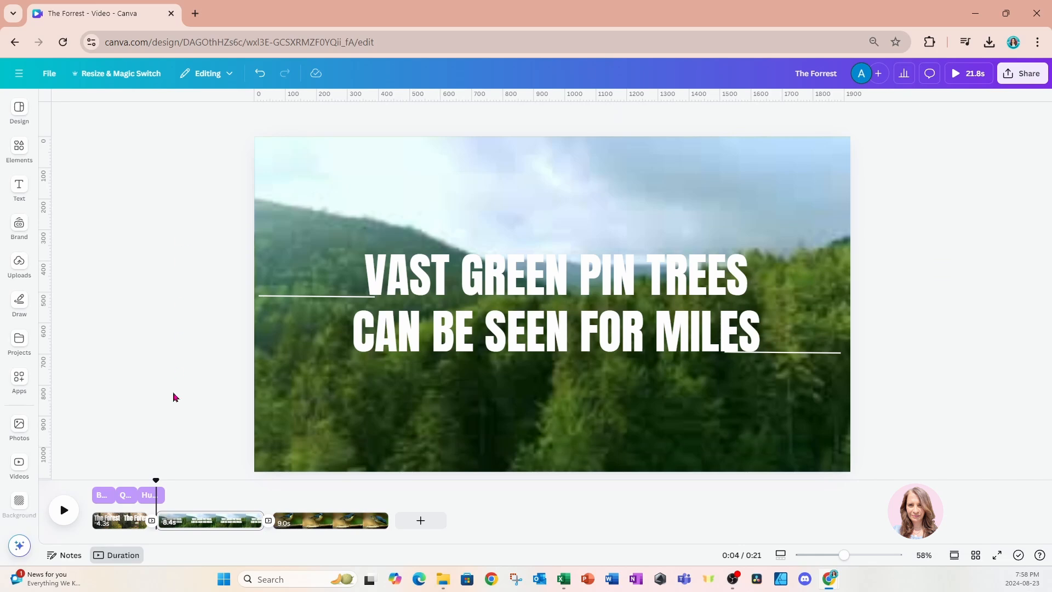
Play the video from the beginning to review the page transitions, and return the playhead to the start.
{"action": "left_click_drag", "start_coordinate": [154, 482], "coordinate": [92, 480]}
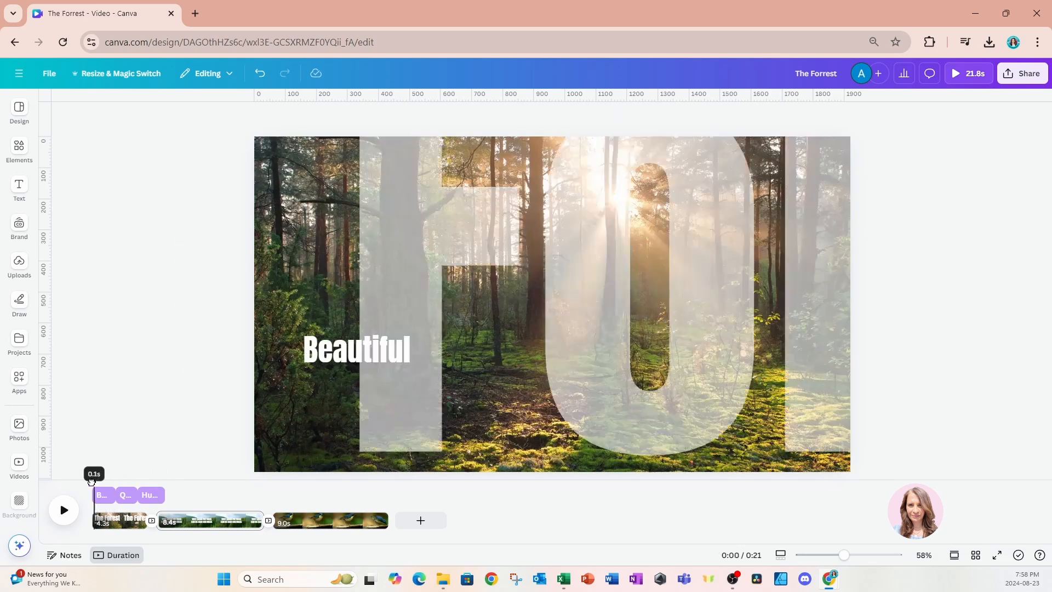
{"action": "left_click", "coordinate": [64, 512]}
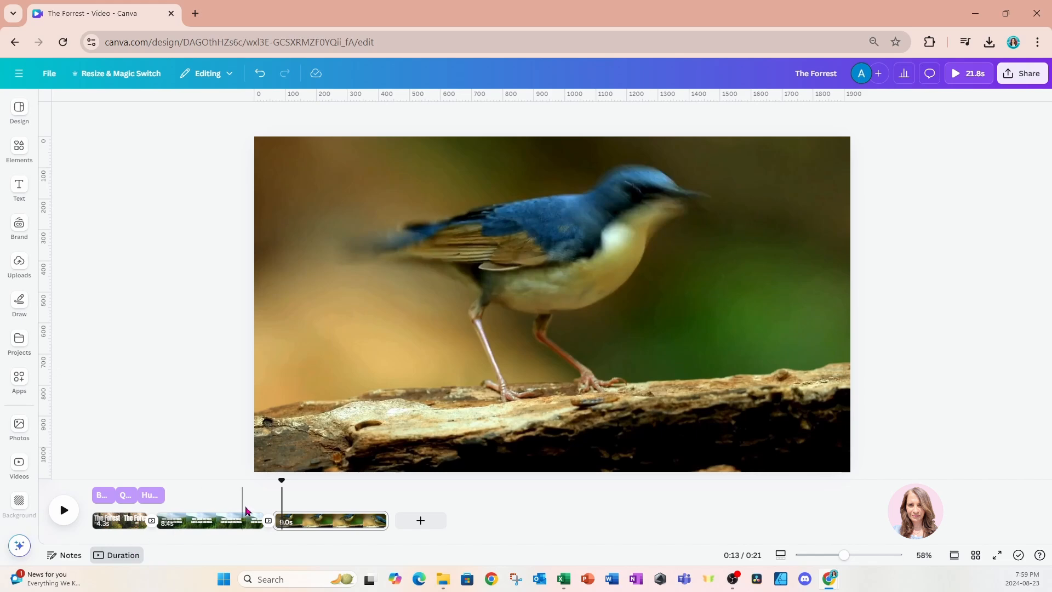
{"action": "left_click_drag", "start_coordinate": [282, 480], "coordinate": [88, 491]}
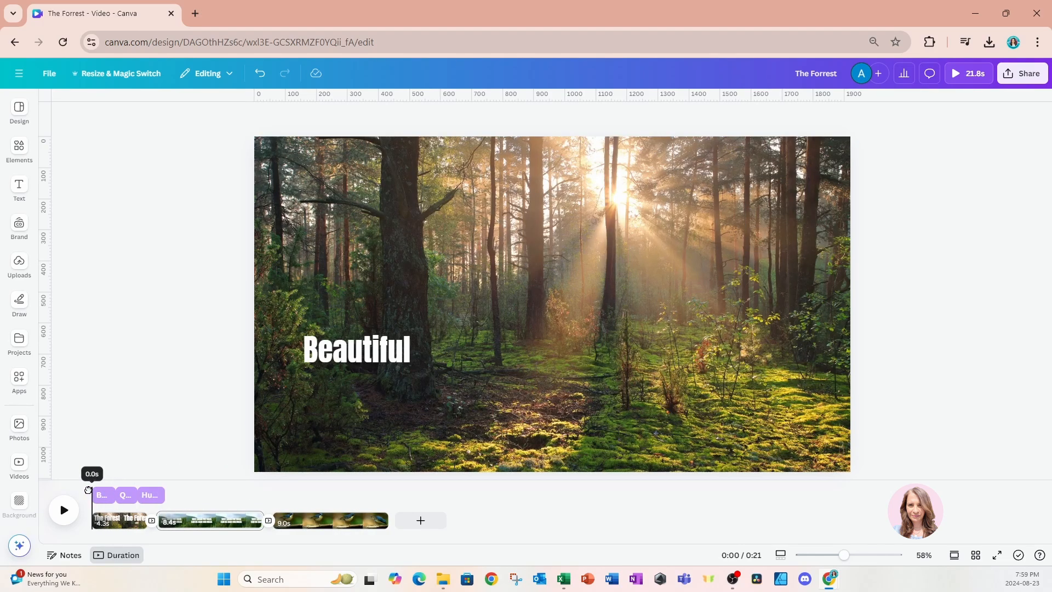
Apply the Sleek page animation combination to the whole first page, on enter only.
{"action": "left_click", "coordinate": [149, 500]}
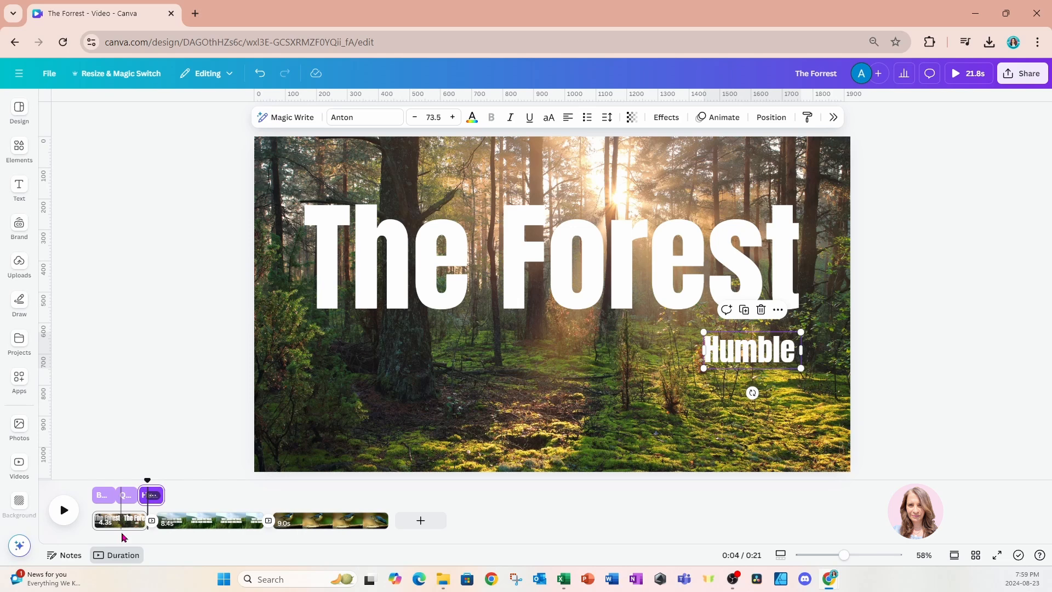
{"action": "left_click_drag", "start_coordinate": [146, 247], "coordinate": [800, 389]}
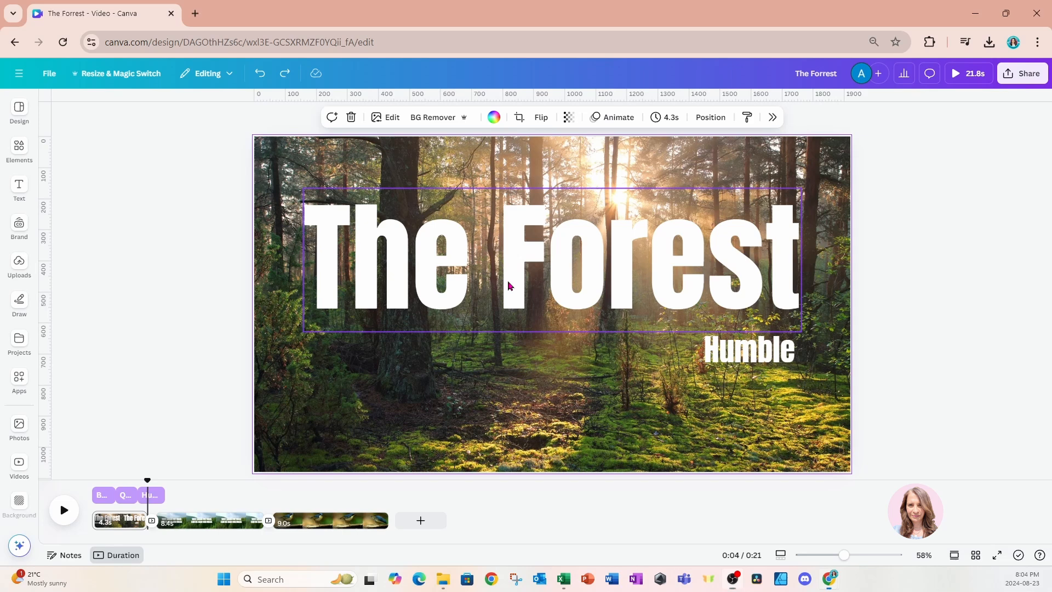
{"action": "left_click", "coordinate": [508, 284]}
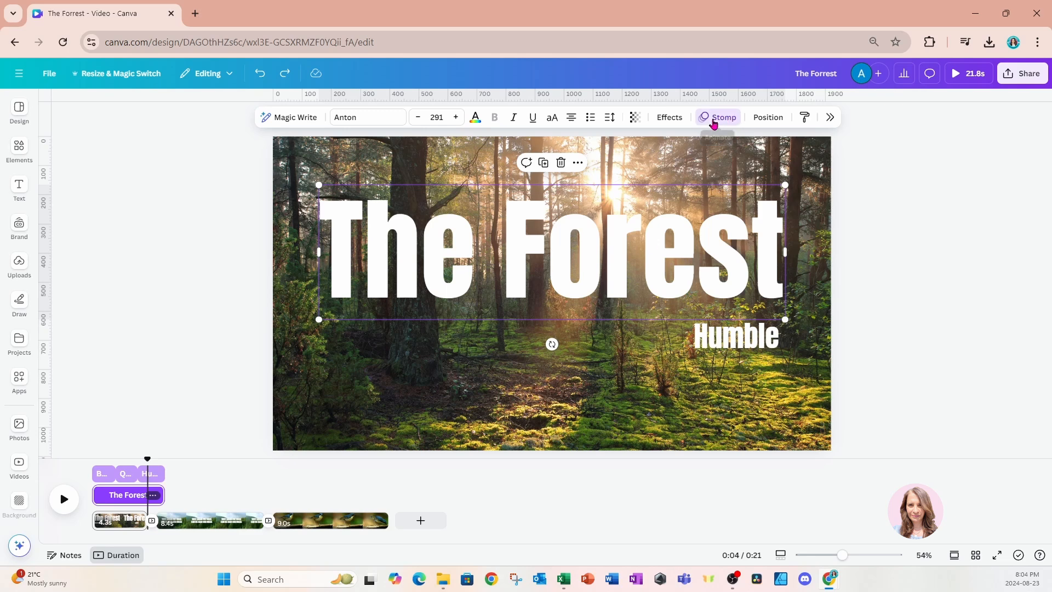
{"action": "left_click", "coordinate": [714, 122]}
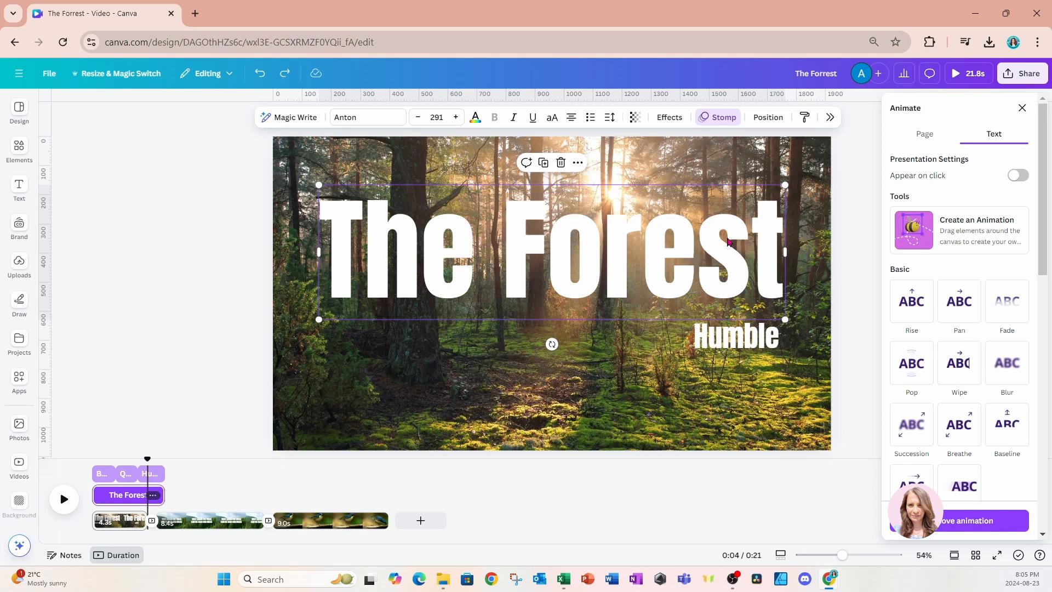
{"action": "left_click", "coordinate": [923, 138]}
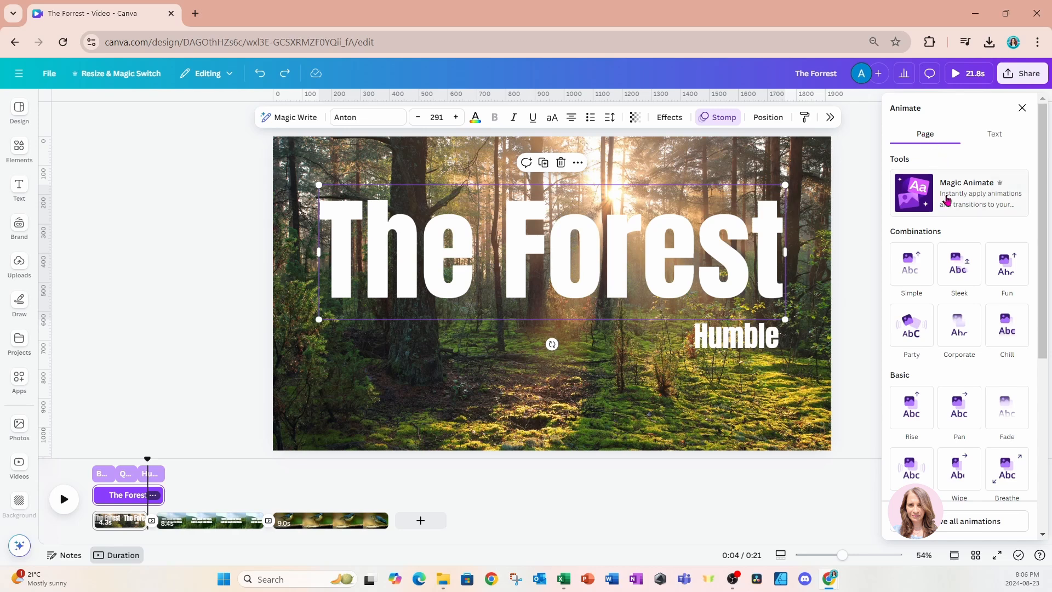
{"action": "left_click", "coordinate": [958, 261]}
{"action": "left_click", "coordinate": [954, 347]}
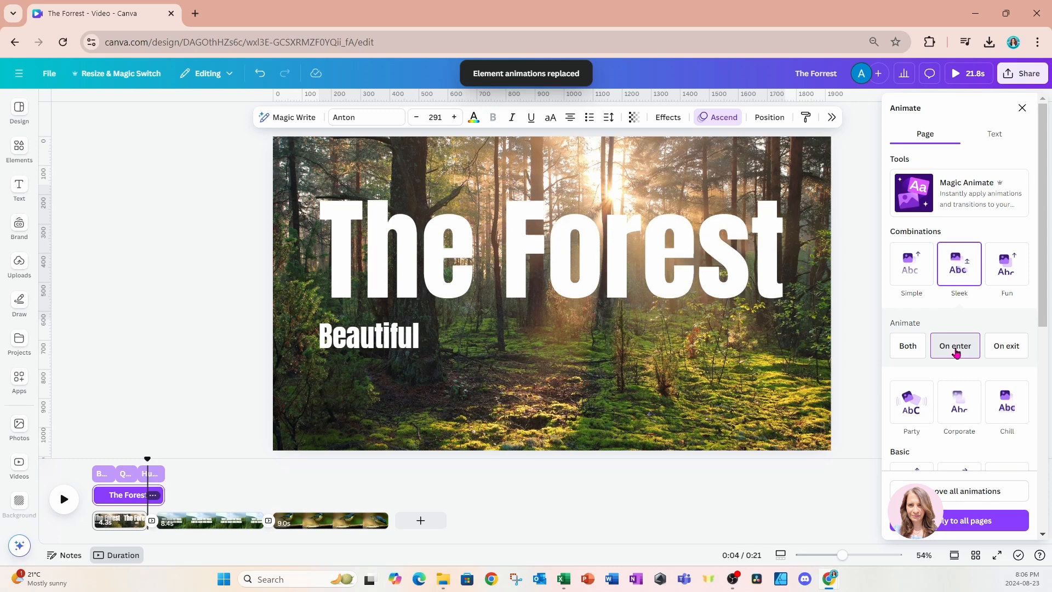
{"action": "left_click", "coordinate": [861, 229]}
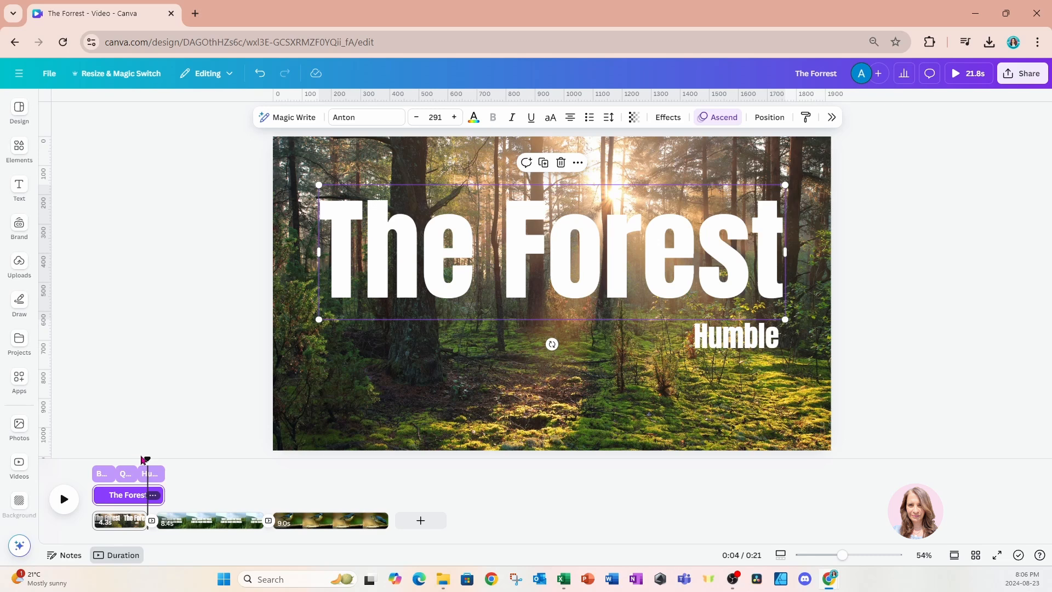
Play the first page from the start to preview its page animation, and return the playhead to the start.
{"action": "left_click_drag", "start_coordinate": [144, 456], "coordinate": [88, 456]}
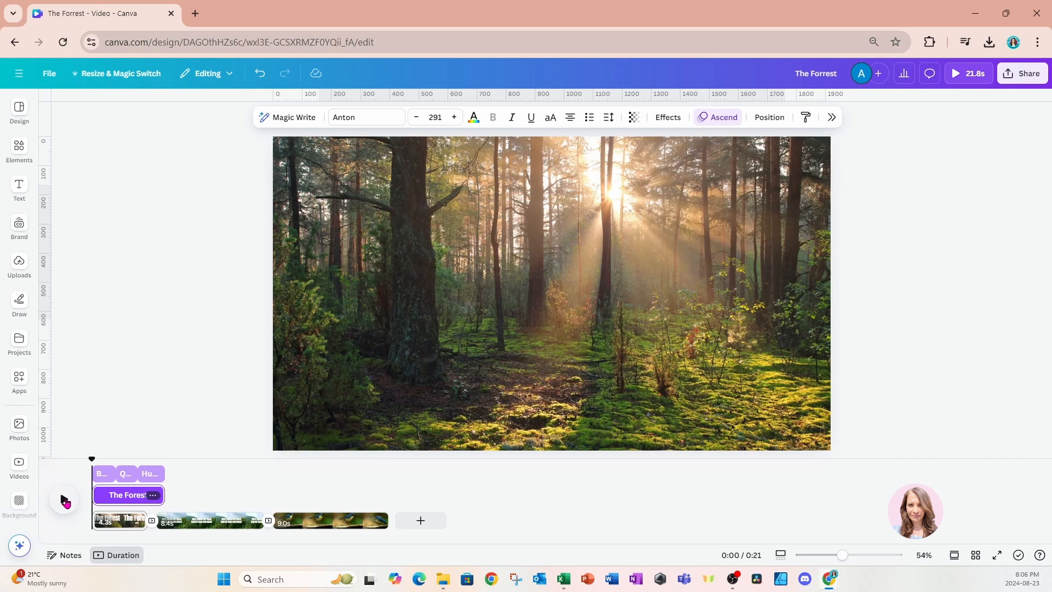
{"action": "left_click", "coordinate": [64, 500]}
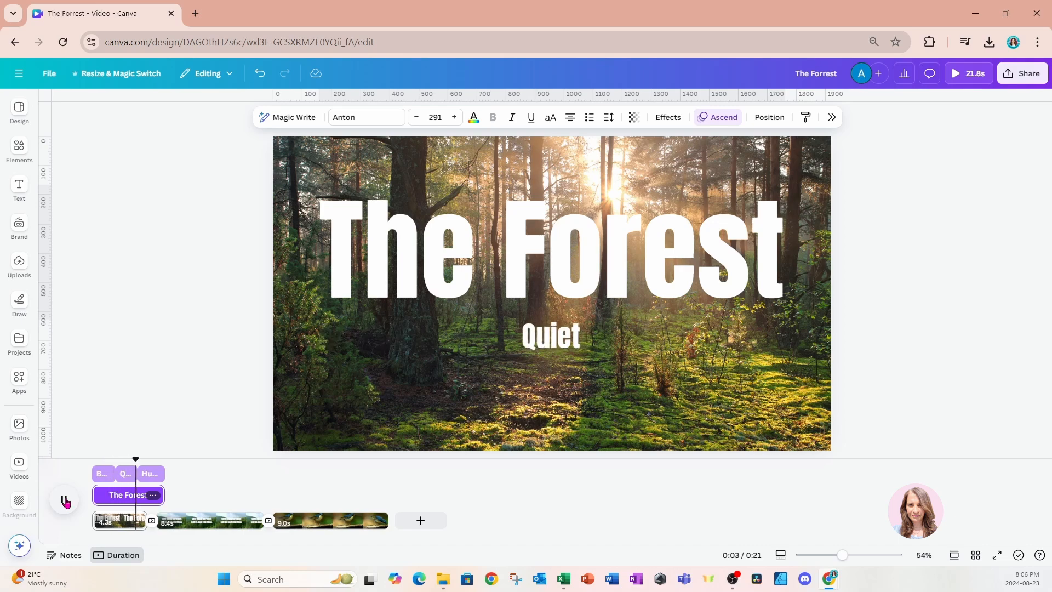
{"action": "left_click", "coordinate": [64, 500]}
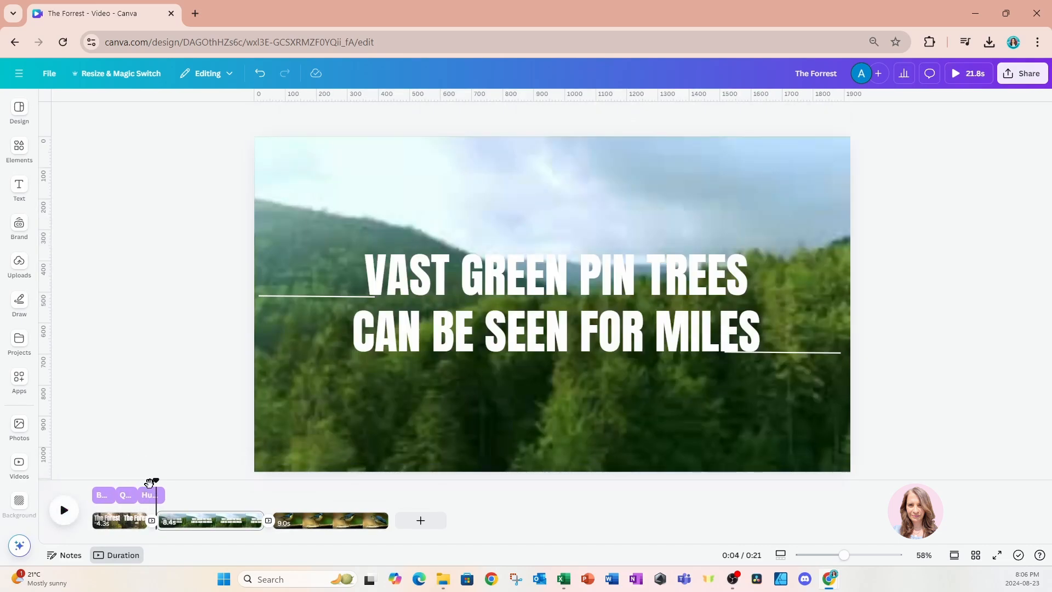
{"action": "left_click_drag", "start_coordinate": [149, 482], "coordinate": [89, 481]}
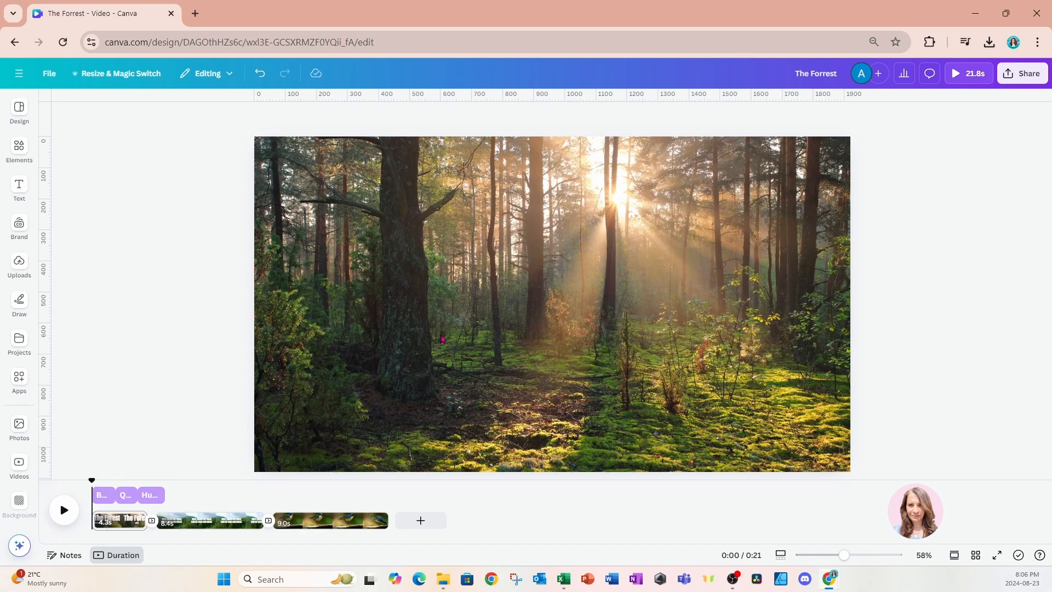
Detach the forest image from the first page's background.
{"action": "left_click", "coordinate": [549, 256]}
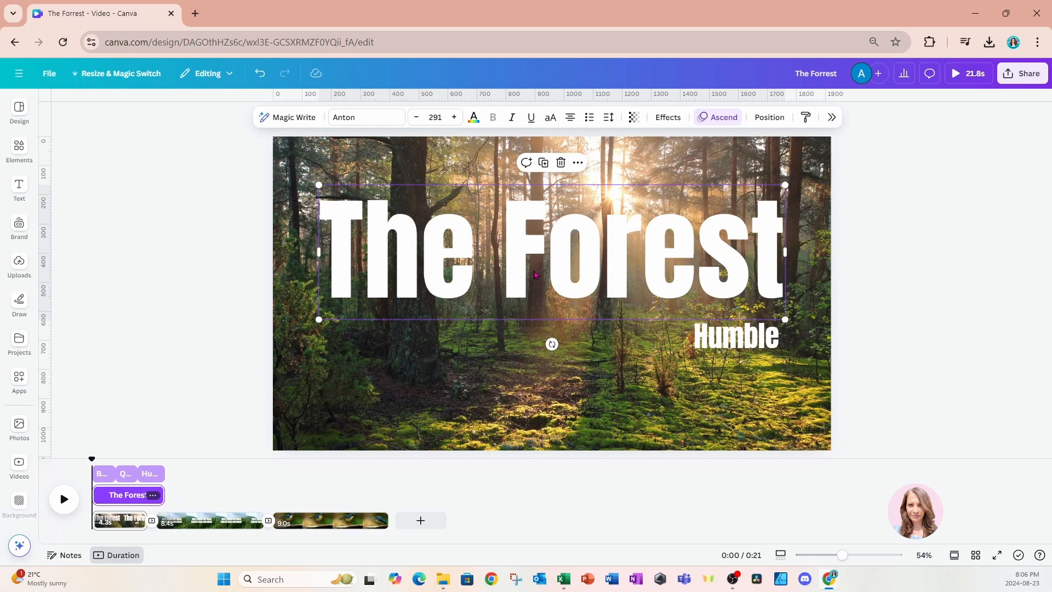
{"action": "left_click", "coordinate": [458, 348]}
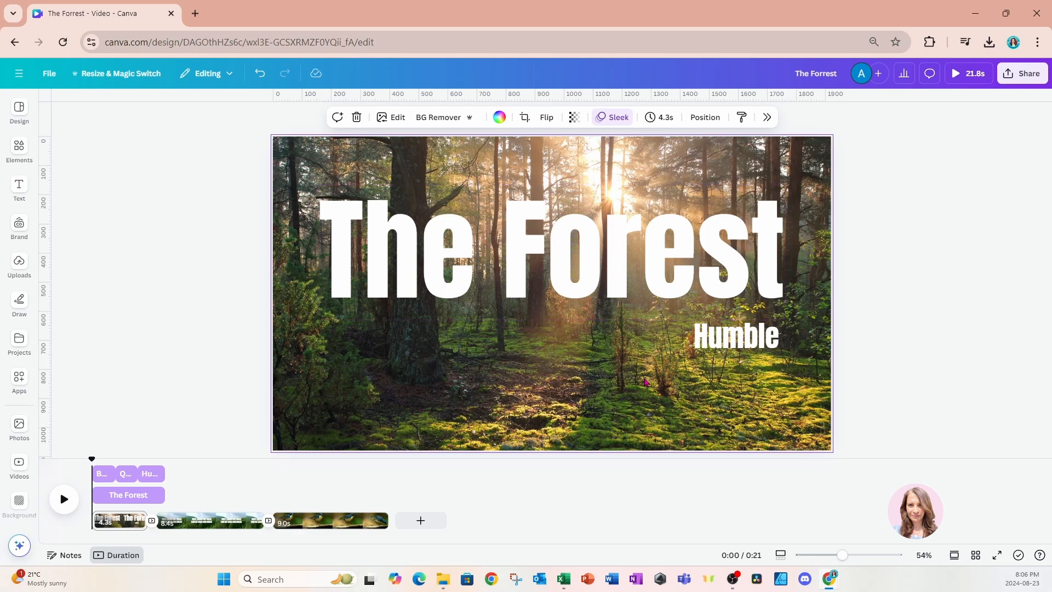
{"action": "right_click", "coordinate": [446, 375]}
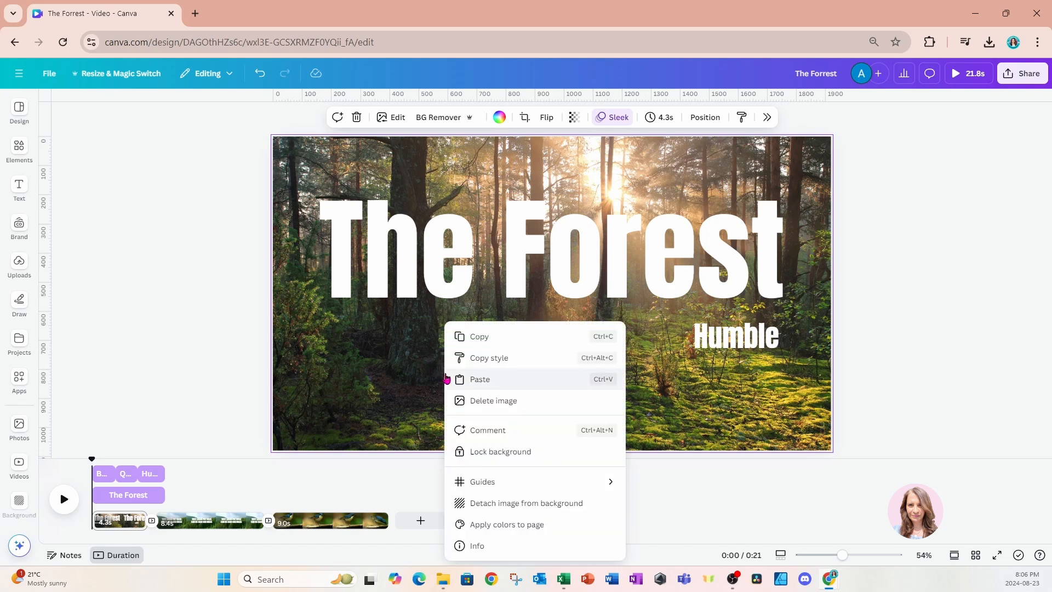
{"action": "left_click", "coordinate": [491, 503]}
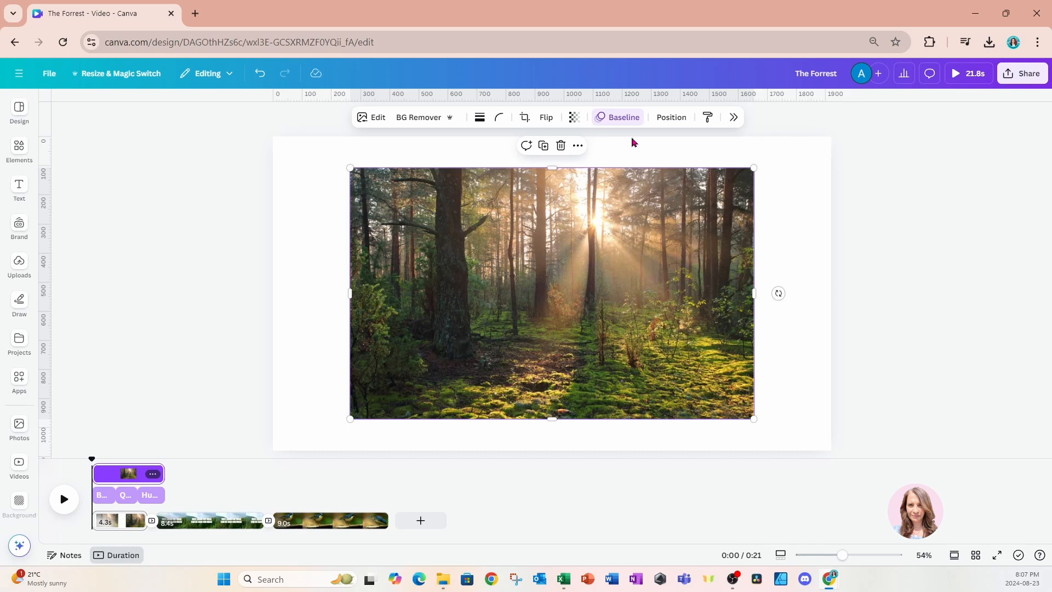
Move the detached forest photo in the layer order to directly beneath The Forest title.
{"action": "left_click", "coordinate": [669, 118]}
{"action": "left_click", "coordinate": [1003, 134]}
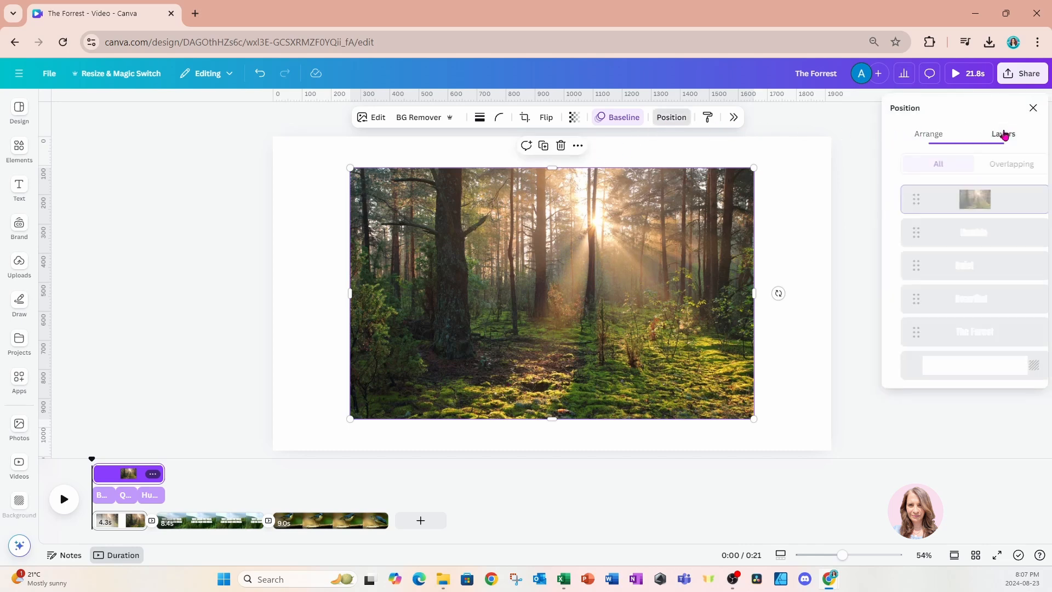
{"action": "left_click_drag", "start_coordinate": [980, 202], "coordinate": [970, 347]}
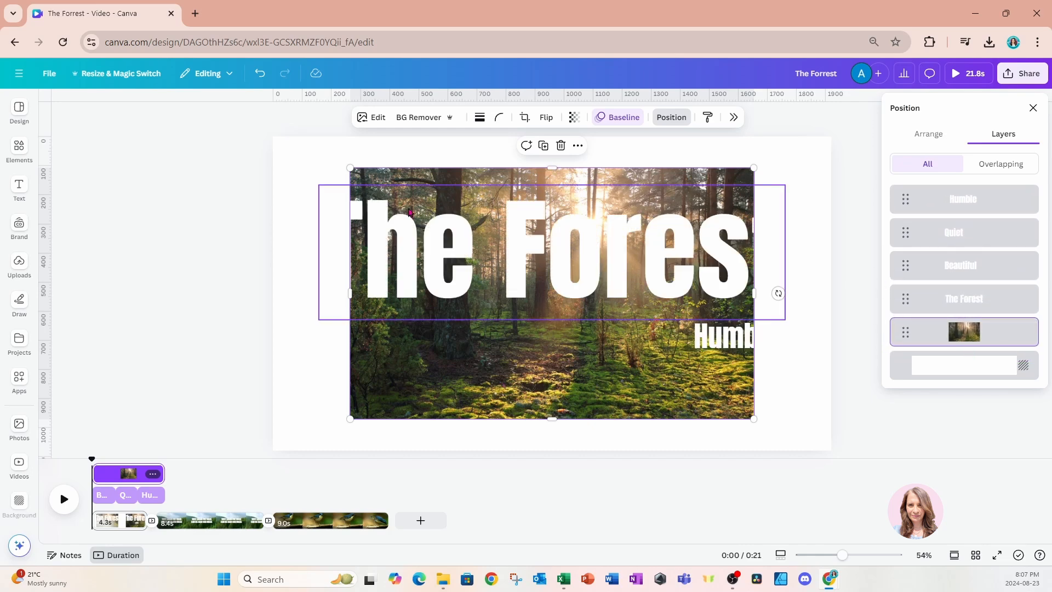
Enlarge the forest photo from its corners until it covers the whole page.
{"action": "left_click_drag", "start_coordinate": [350, 168], "coordinate": [290, 156]}
{"action": "left_click_drag", "start_coordinate": [754, 419], "coordinate": [844, 464]}
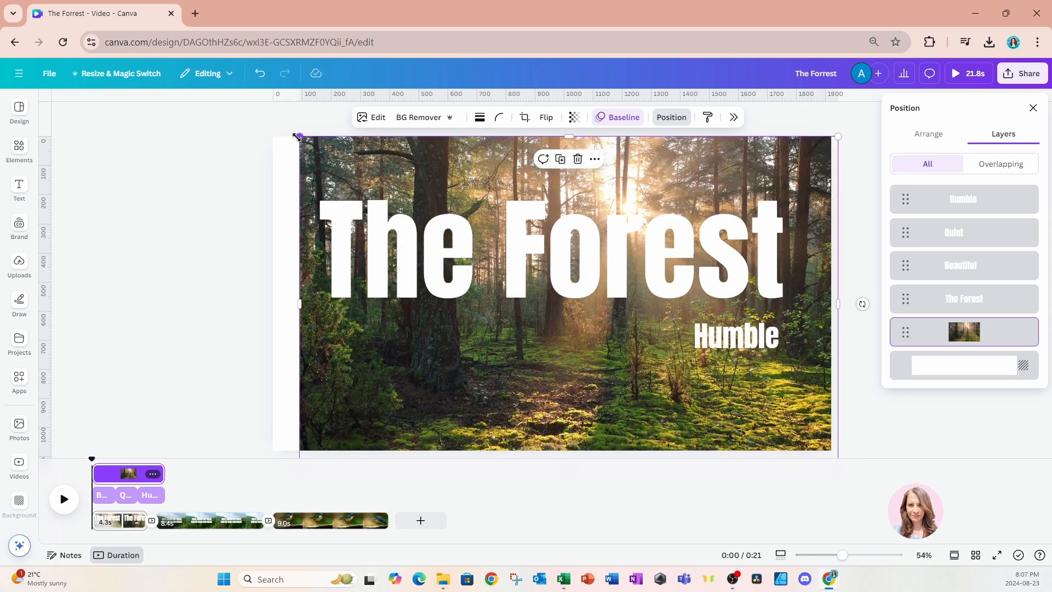
{"action": "left_click_drag", "start_coordinate": [297, 137], "coordinate": [267, 116]}
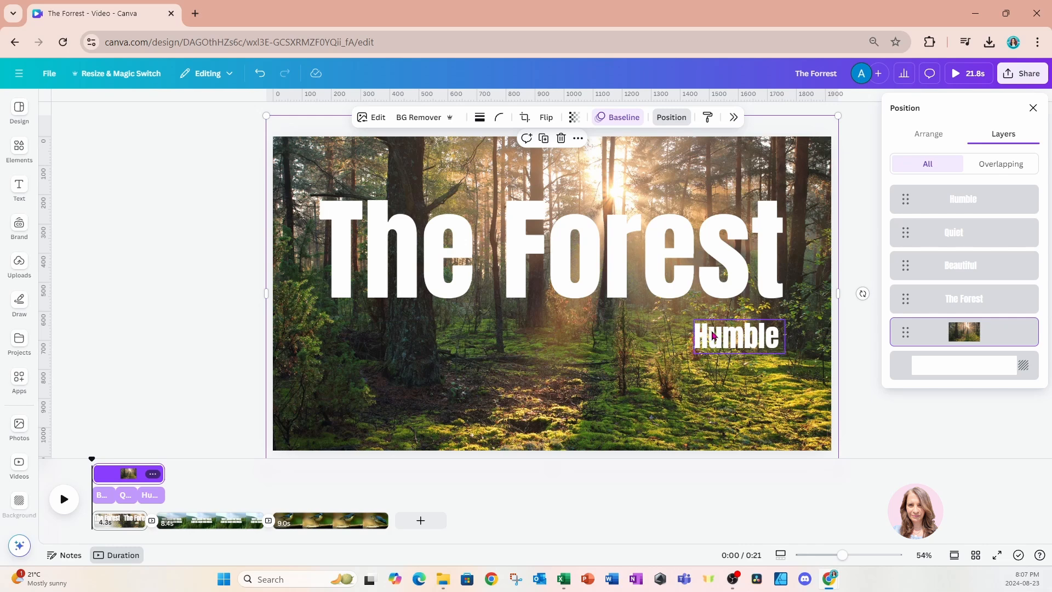
Clear the animations from the Quiet, Beautiful and The Forest text layers together.
{"action": "left_click", "coordinate": [951, 234]}
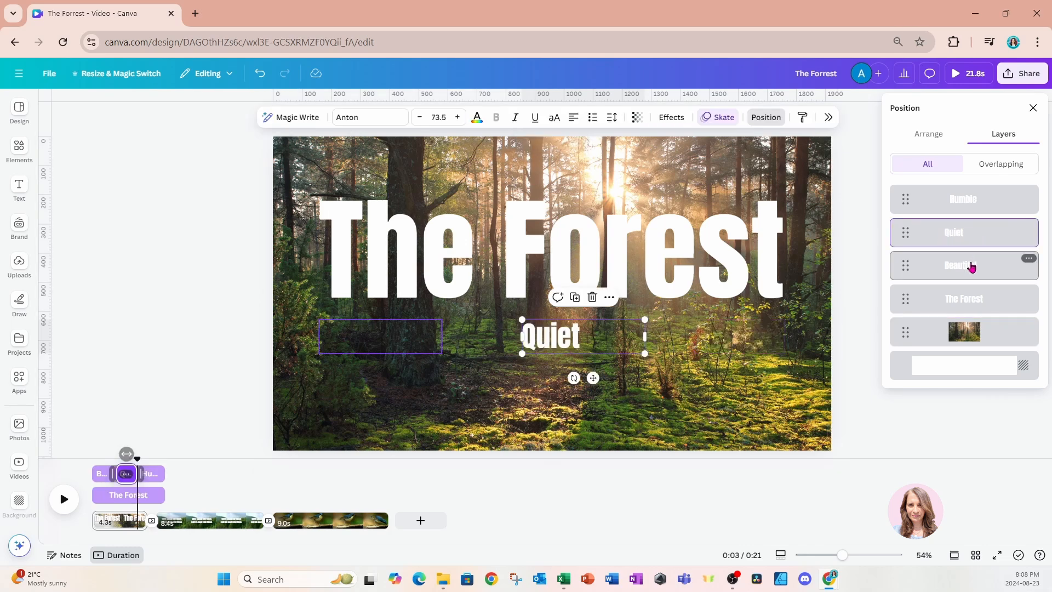
{"action": "left_click", "coordinate": [978, 305], "text": "shift"}
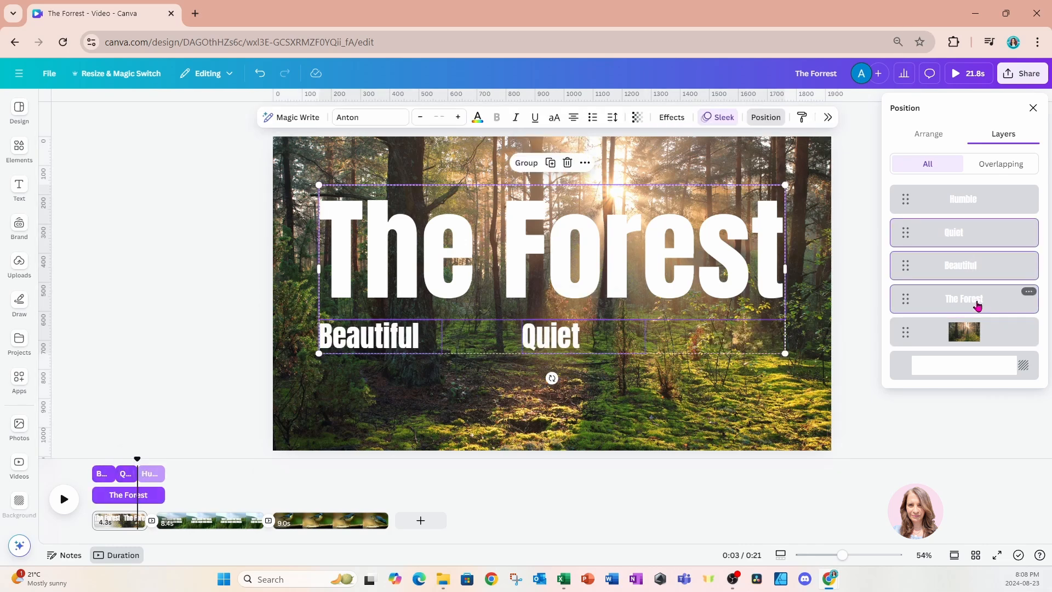
{"action": "left_click", "coordinate": [717, 118]}
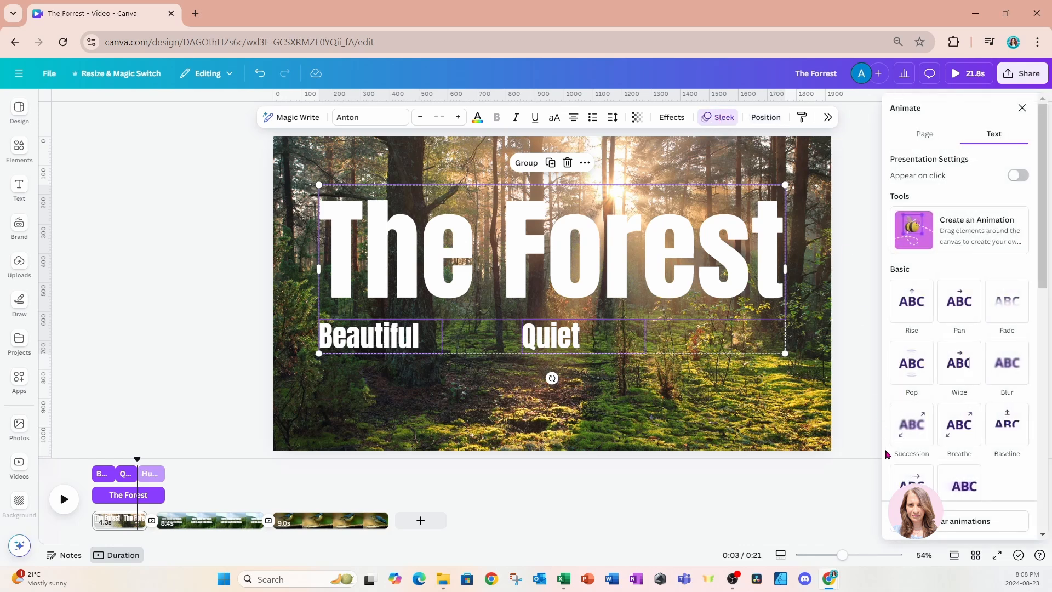
{"action": "left_click", "coordinate": [963, 521]}
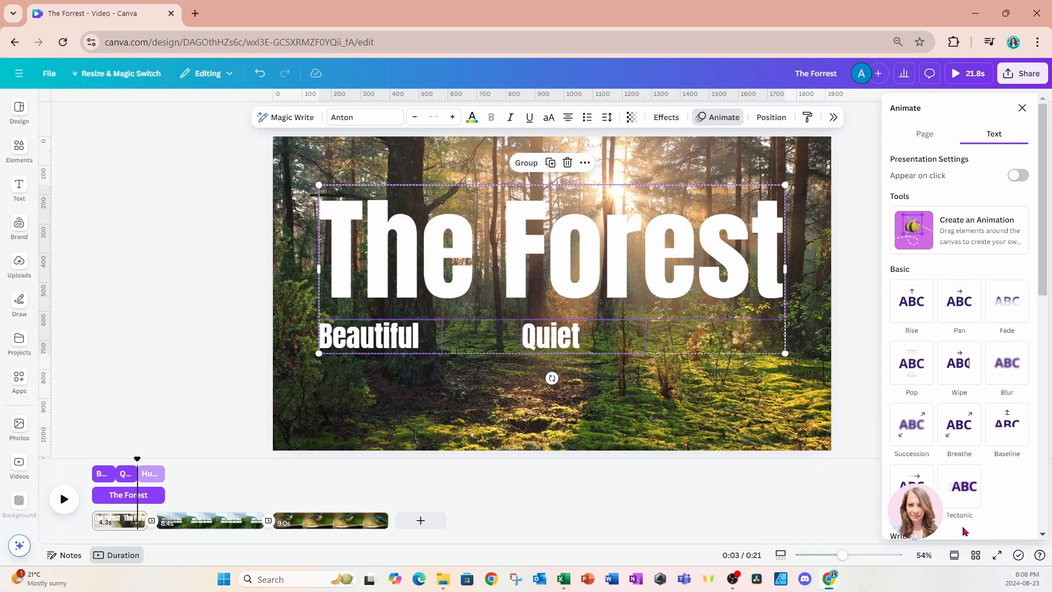
Select the forest photo beneath the text layers and apply the Sleek page animation combination to the first page.
{"action": "left_click", "coordinate": [771, 118]}
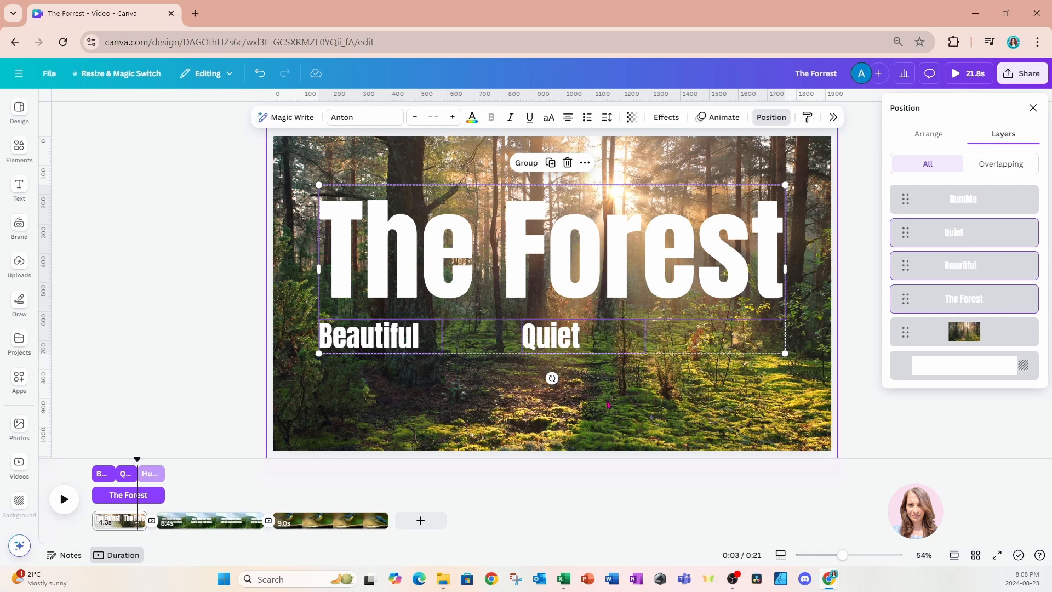
{"action": "left_click", "coordinate": [598, 362]}
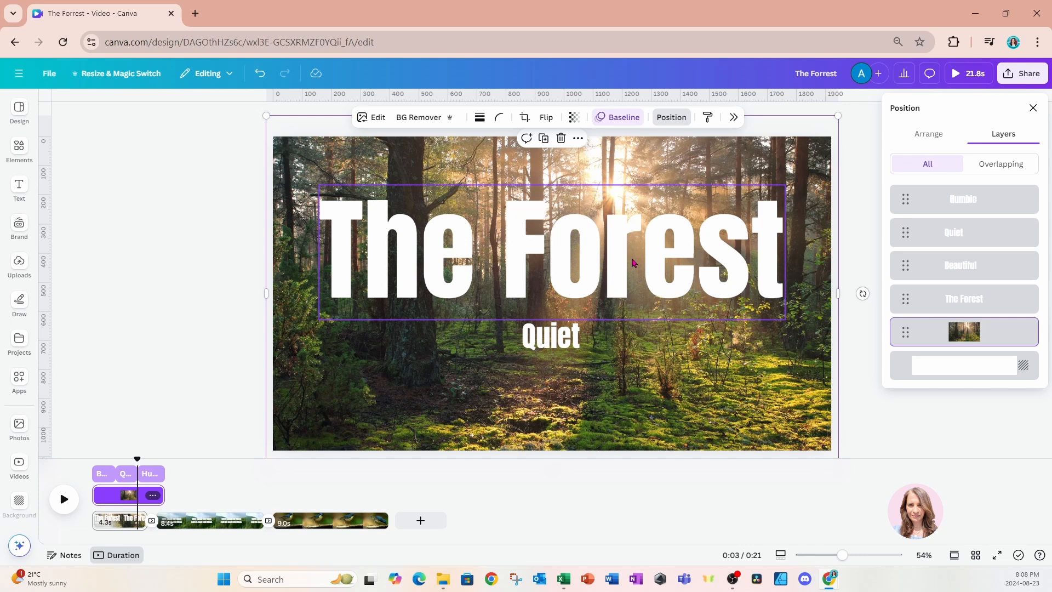
{"action": "left_click", "coordinate": [624, 118]}
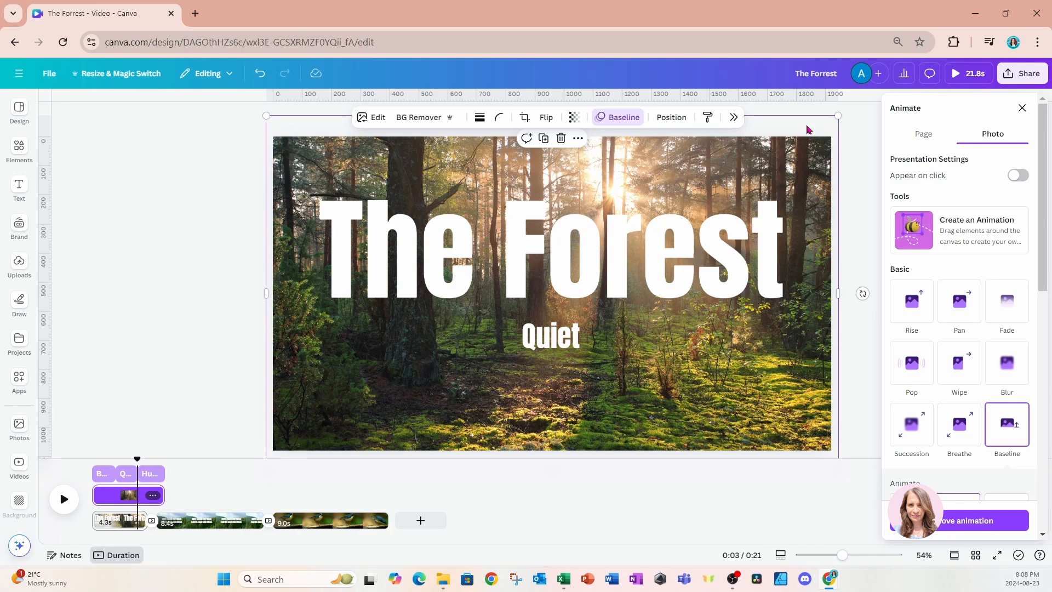
{"action": "left_click", "coordinate": [924, 135]}
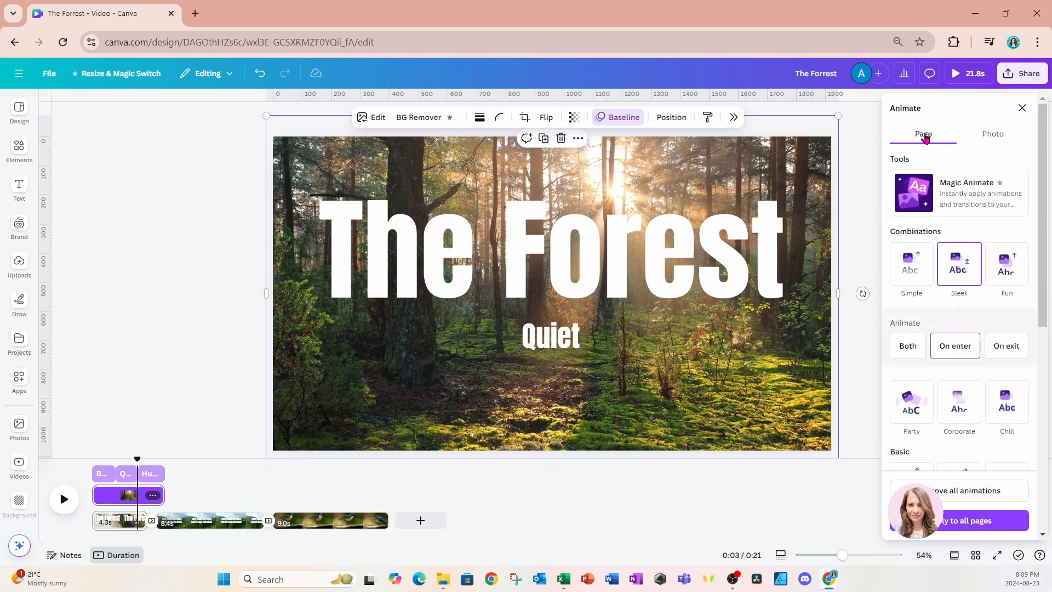
{"action": "left_click", "coordinate": [960, 266]}
{"action": "left_click", "coordinate": [169, 185]}
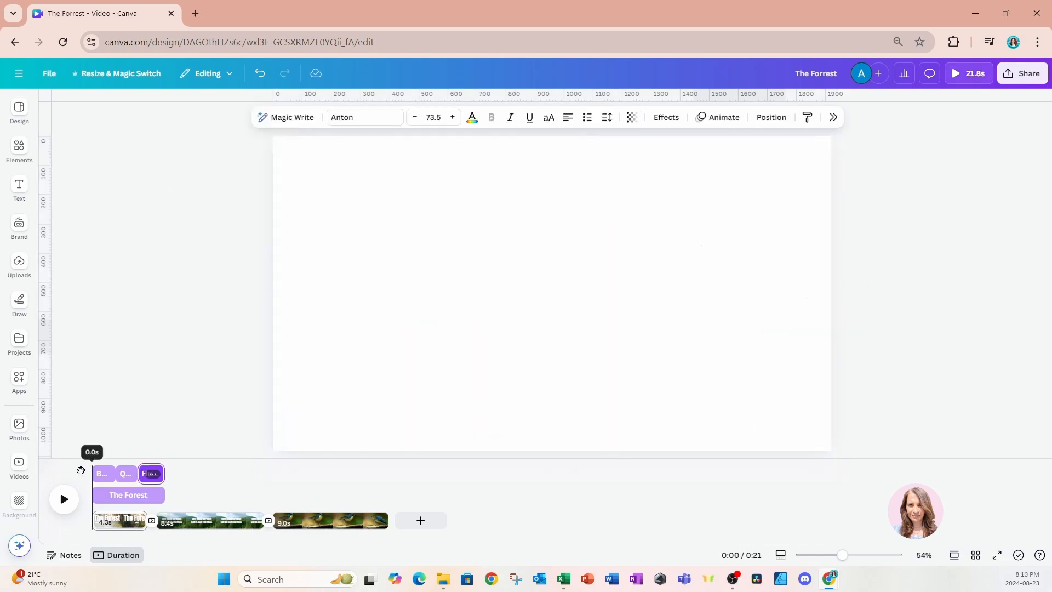
Preview the first page's animation from the start of the timeline, then pause playback.
{"action": "left_click_drag", "start_coordinate": [80, 470], "coordinate": [82, 474]}
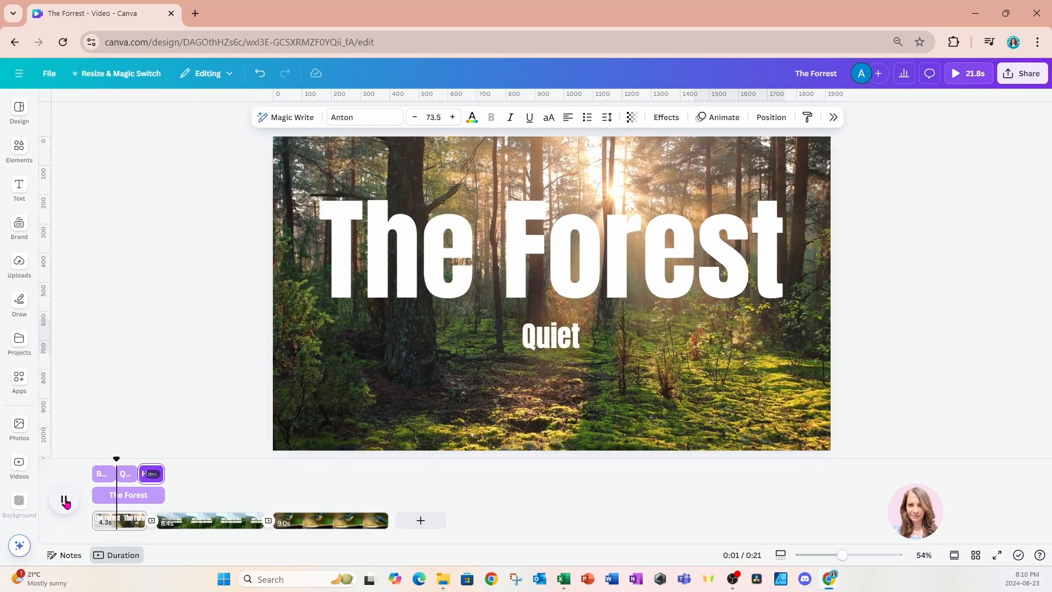
{"action": "left_click", "coordinate": [64, 499]}
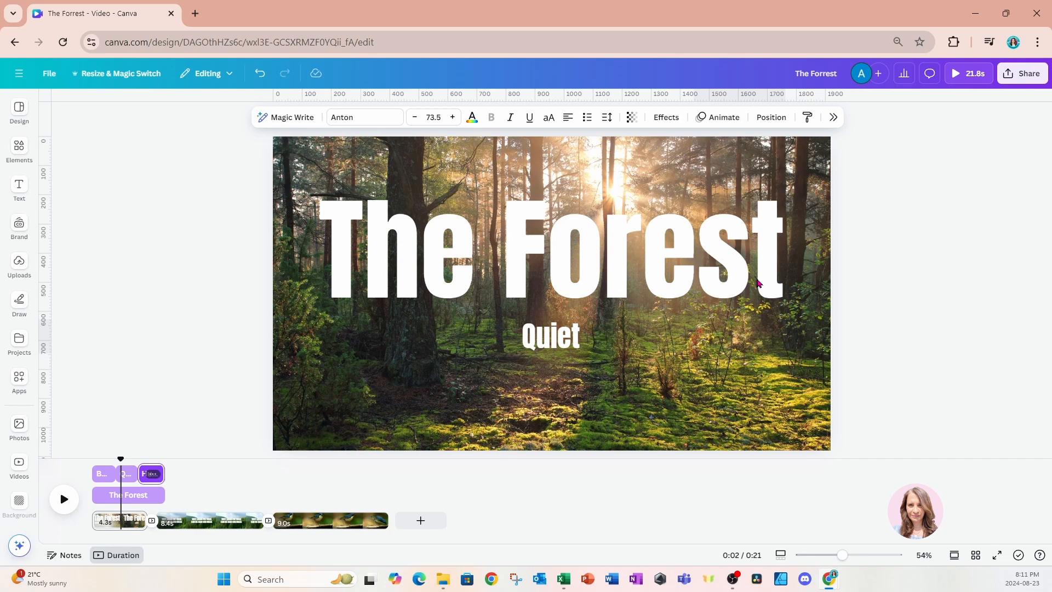
Review the design's sharing options, including the MP4 video download settings and the additional ways to publish.
{"action": "left_click", "coordinate": [1019, 75]}
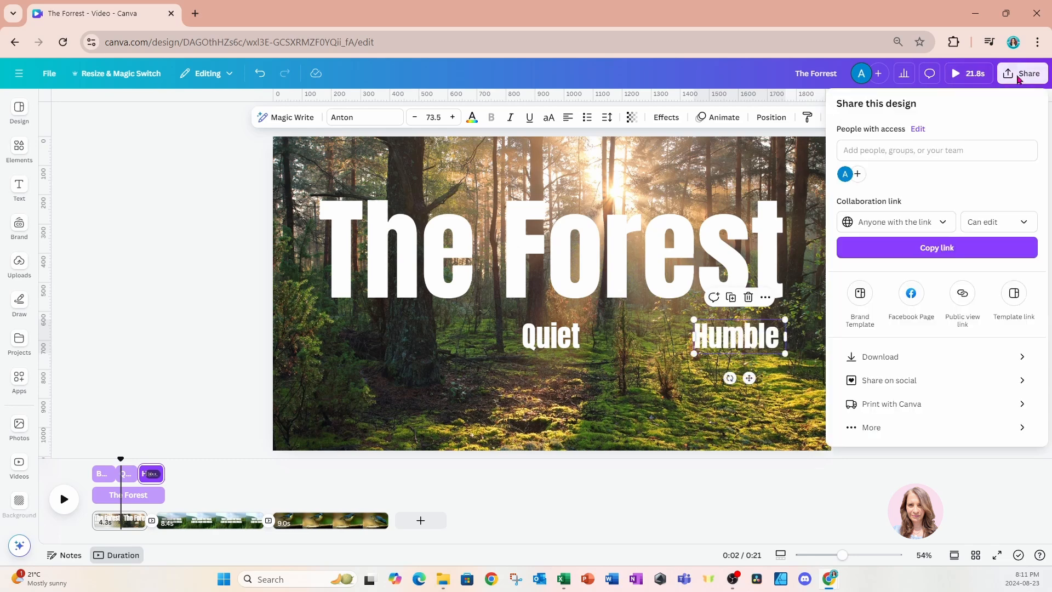
{"action": "left_click", "coordinate": [862, 356]}
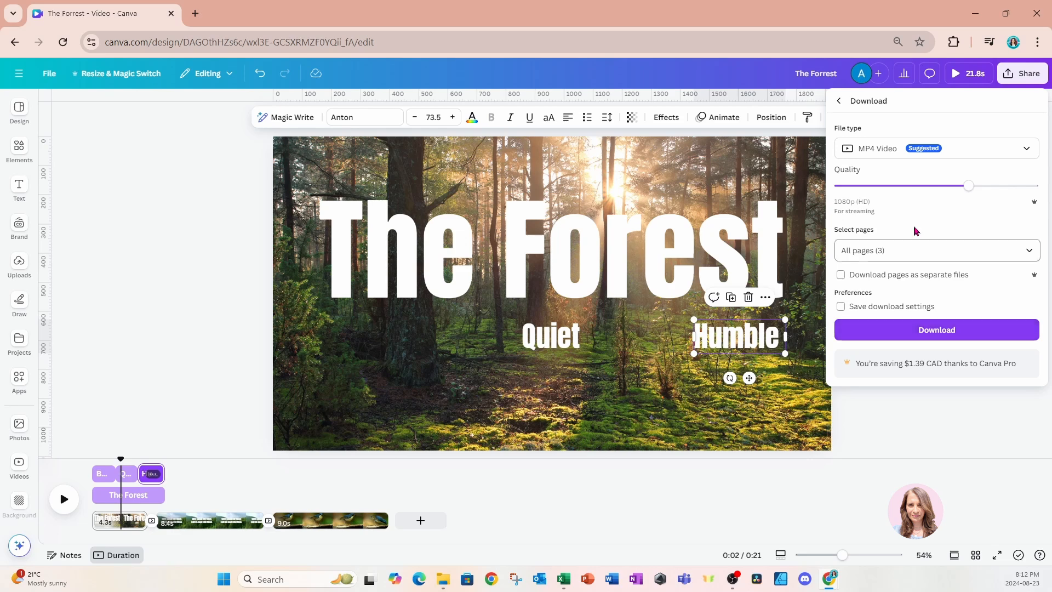
{"action": "left_click", "coordinate": [839, 102]}
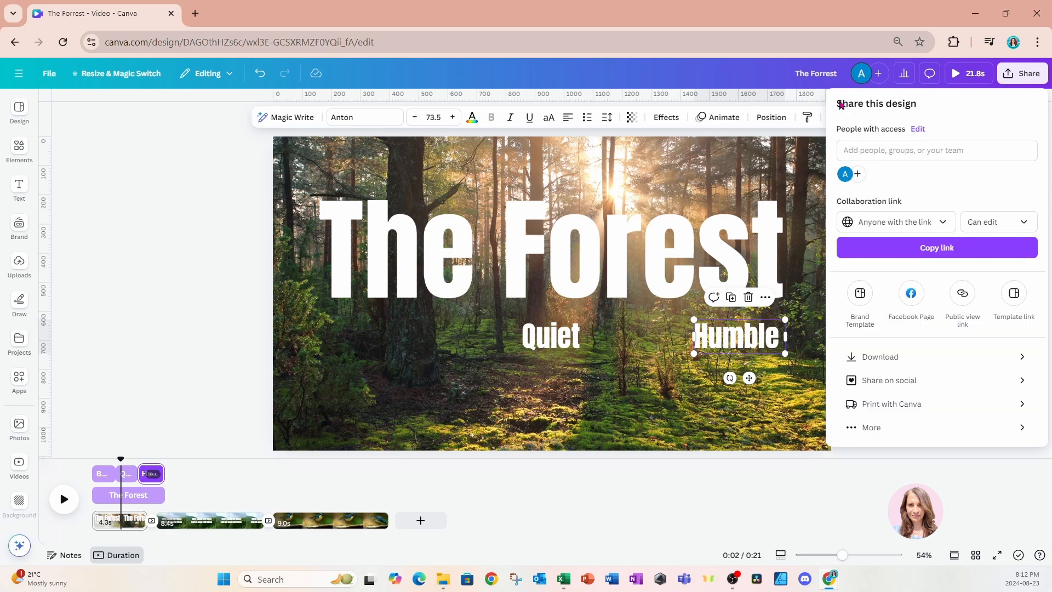
{"action": "left_click", "coordinate": [866, 427]}
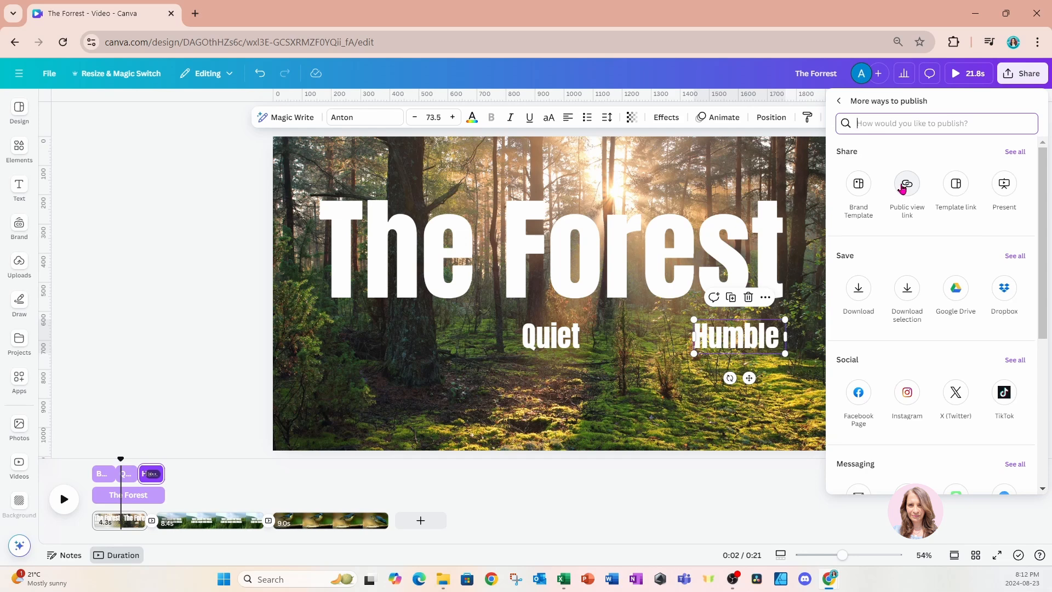
{"action": "left_click", "coordinate": [729, 491]}
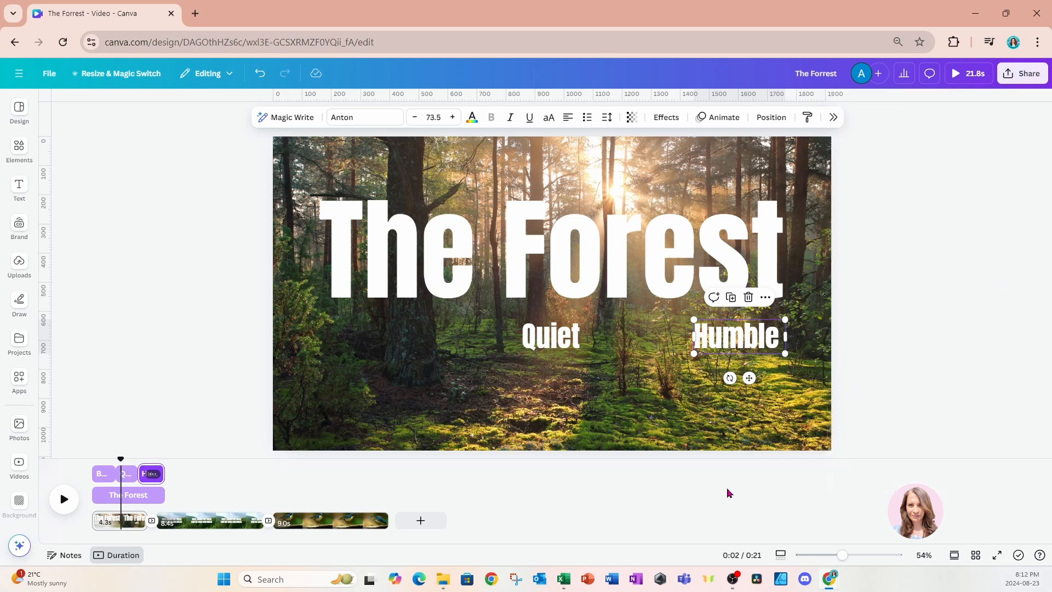